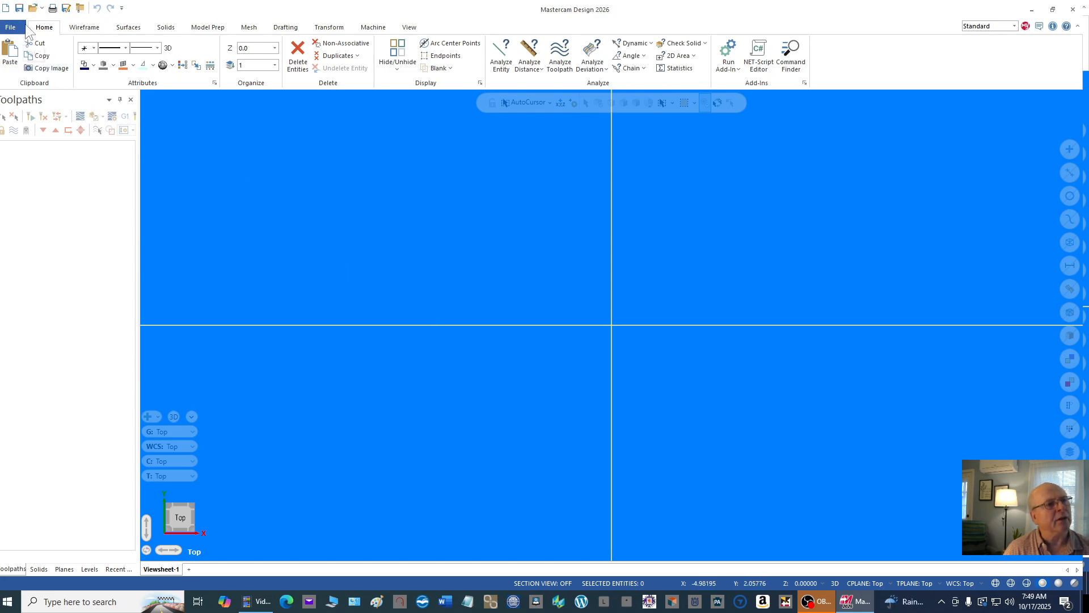
Open the Lab #1_Mounting Plate DXF file from CNC I 2025_Students > Hole Operations on the USB drive, accepting the default font replacement
left_click(32, 9)
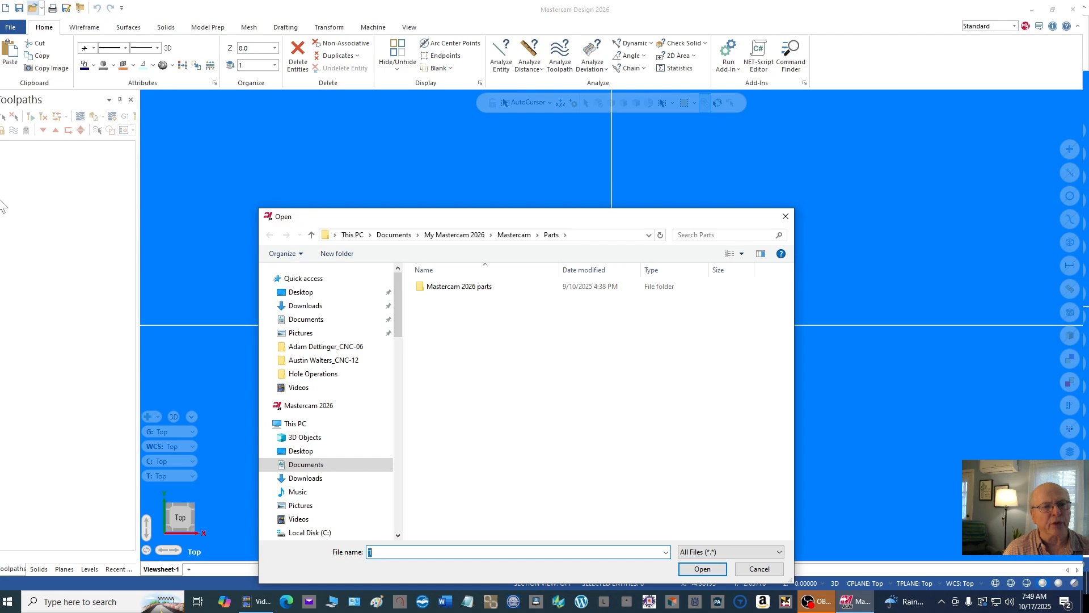
left_click_drag(397, 319, 390, 356)
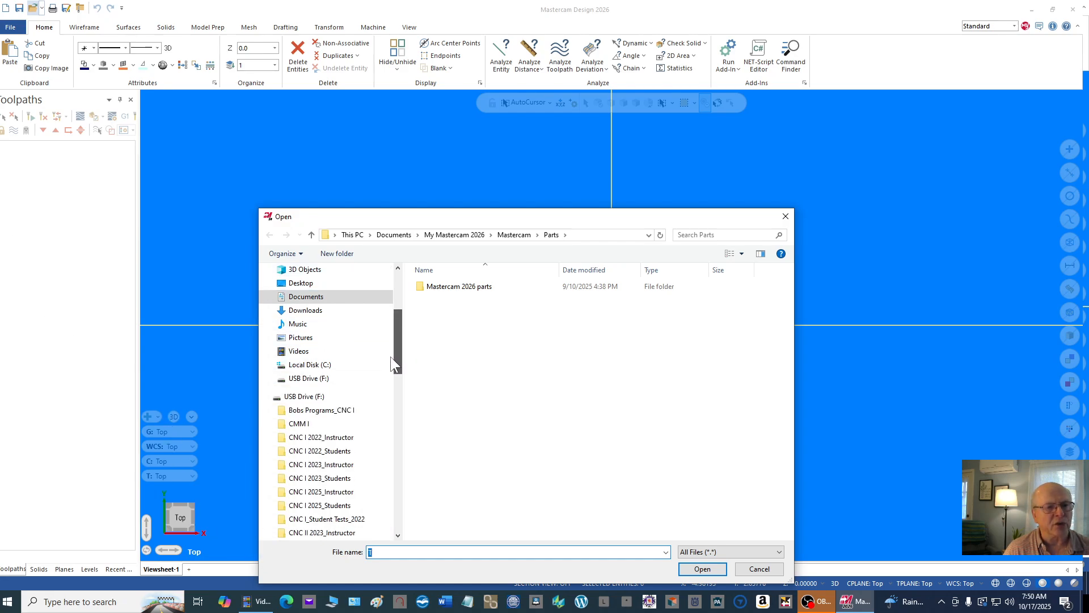
left_click(301, 397)
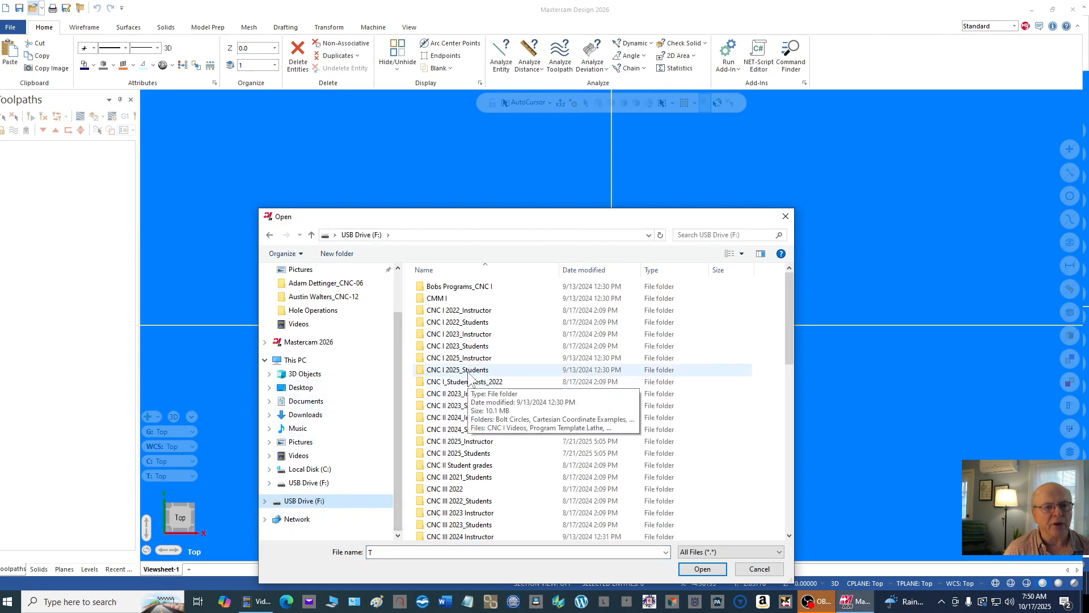
double_click(468, 375)
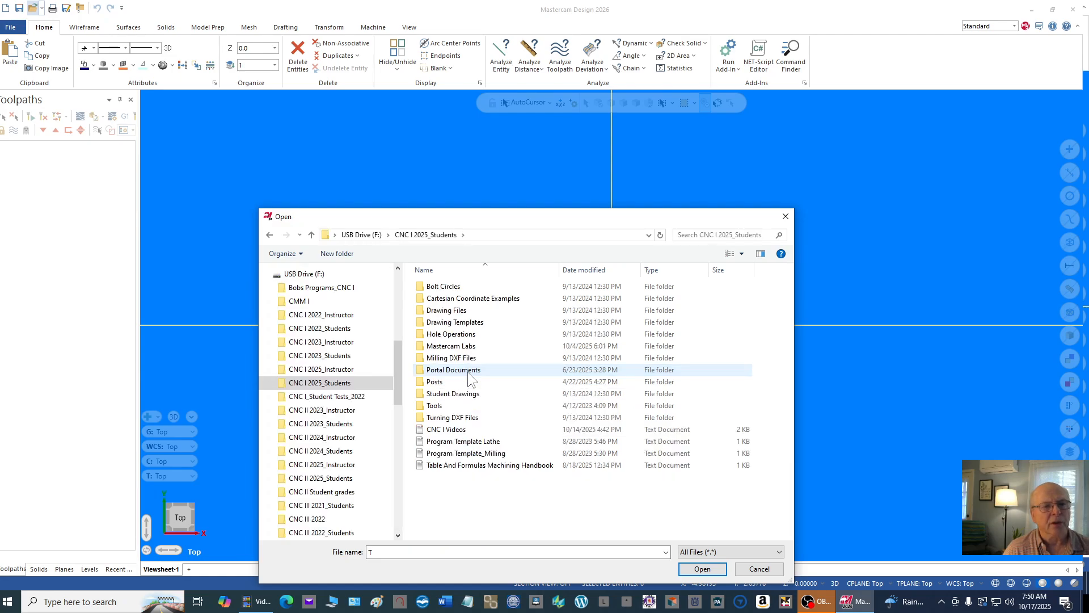
double_click(467, 335)
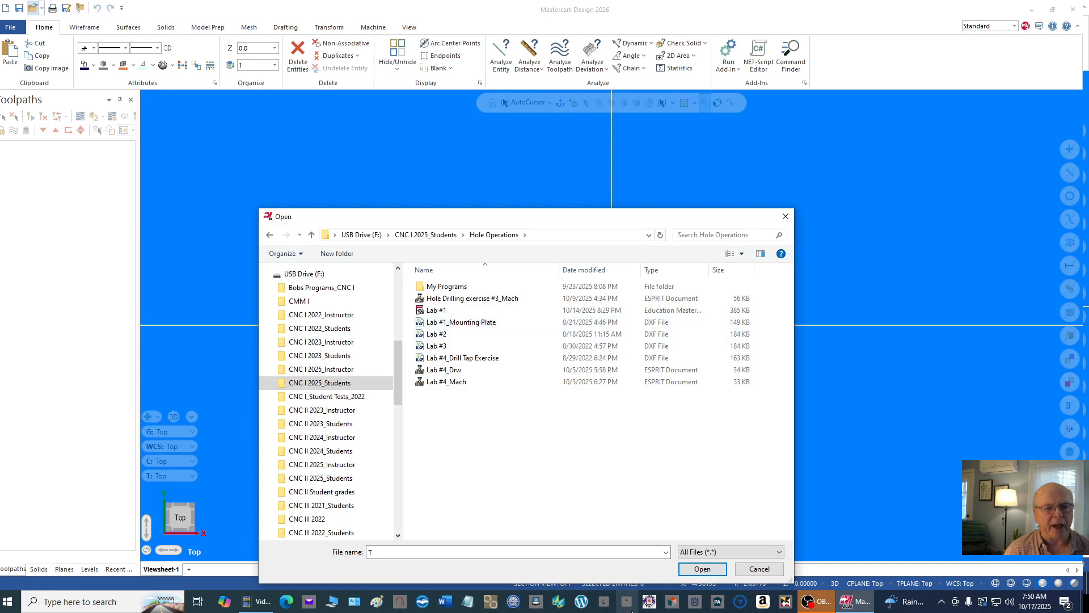
left_click(499, 321)
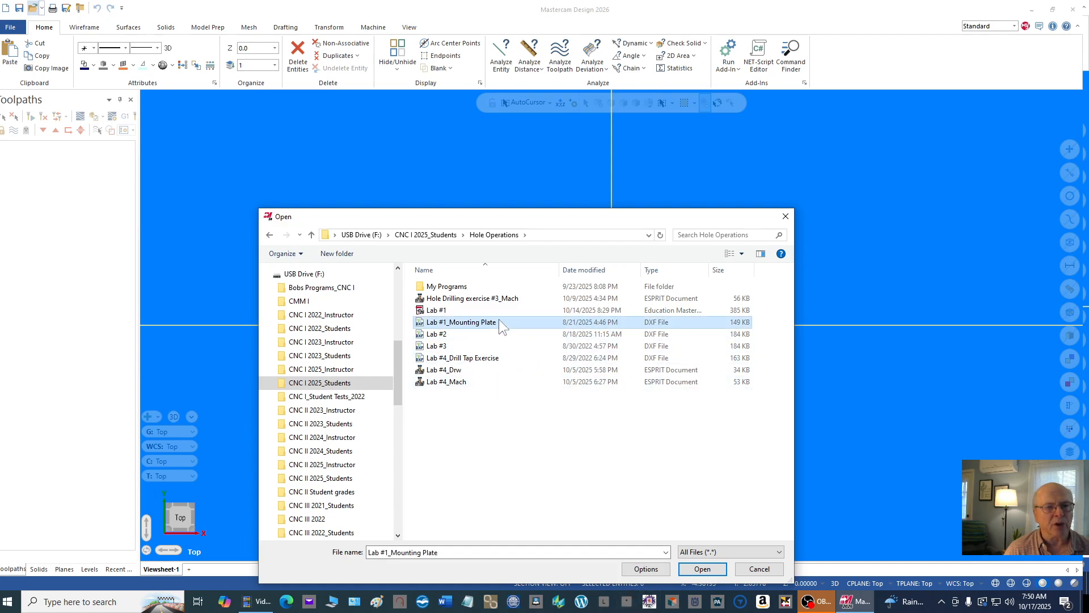
left_click(713, 573)
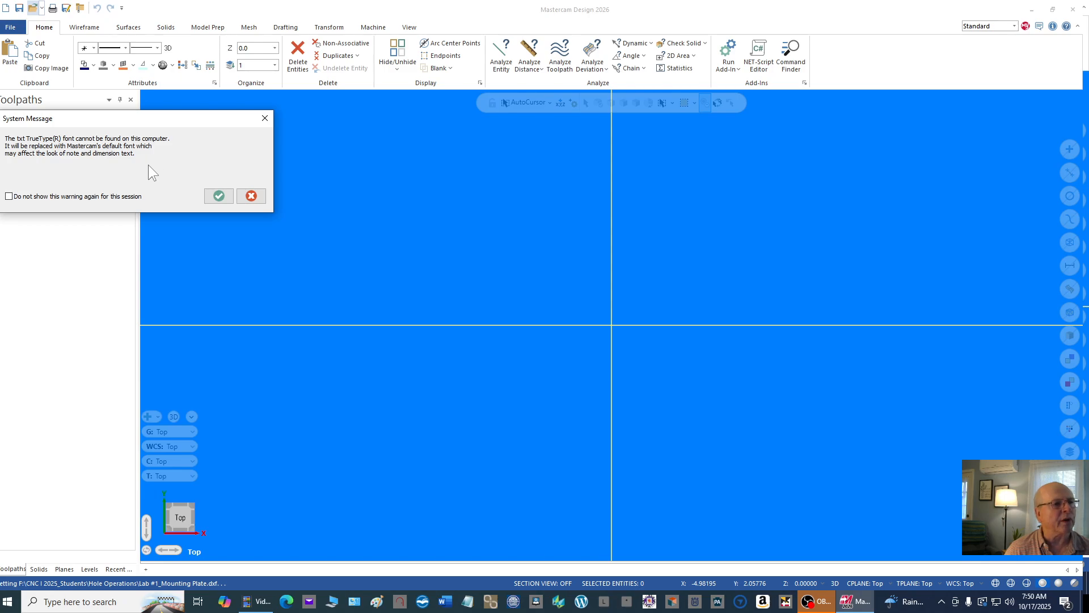
left_click(219, 195)
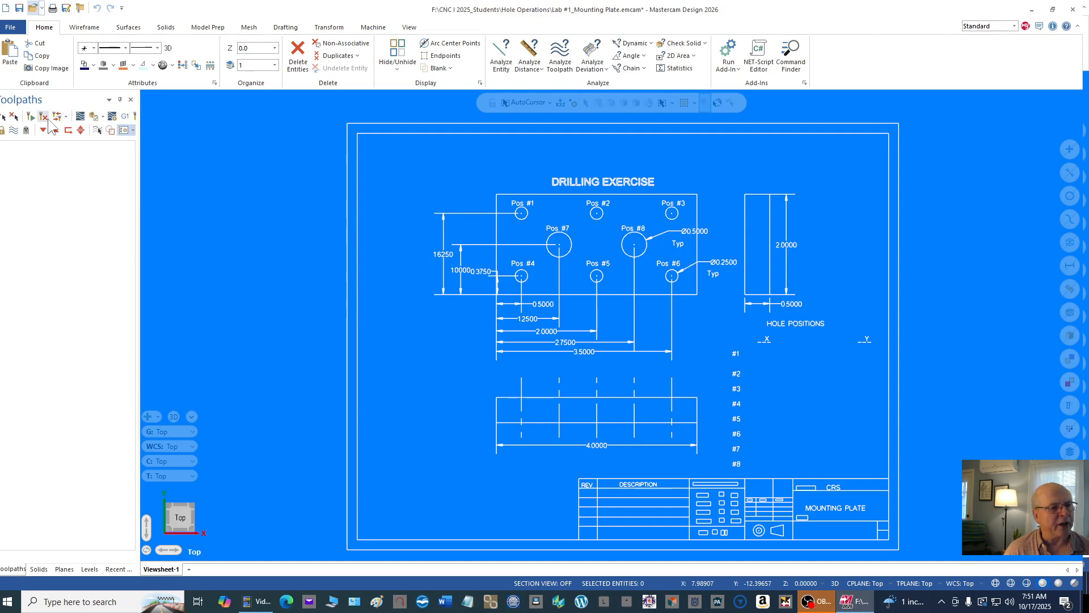
Display the drawing's levels and rename level 1 as Geometry
left_click(39, 569)
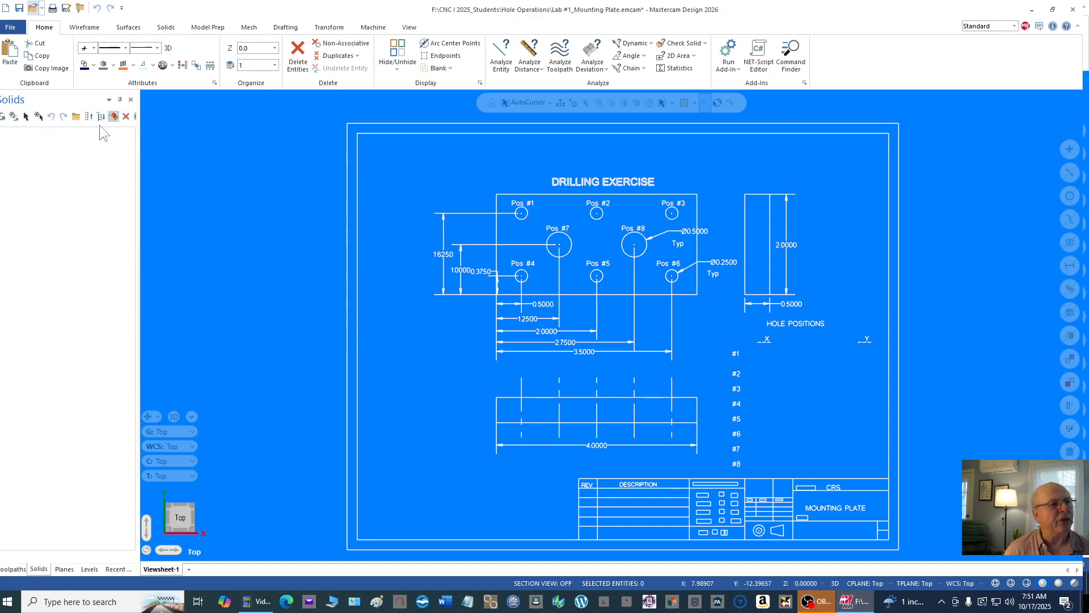
left_click(64, 569)
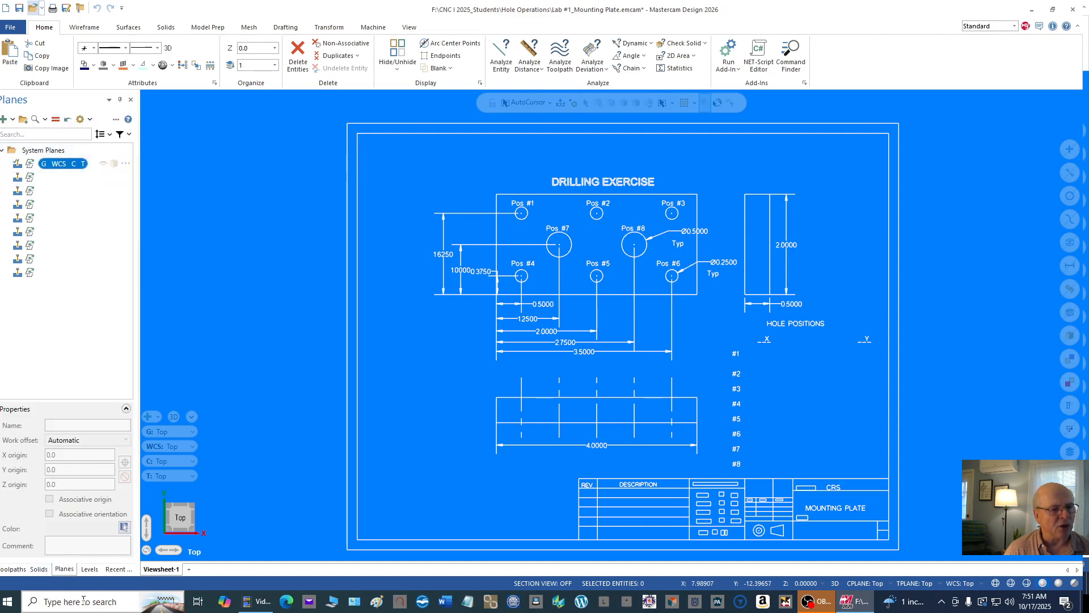
left_click(90, 570)
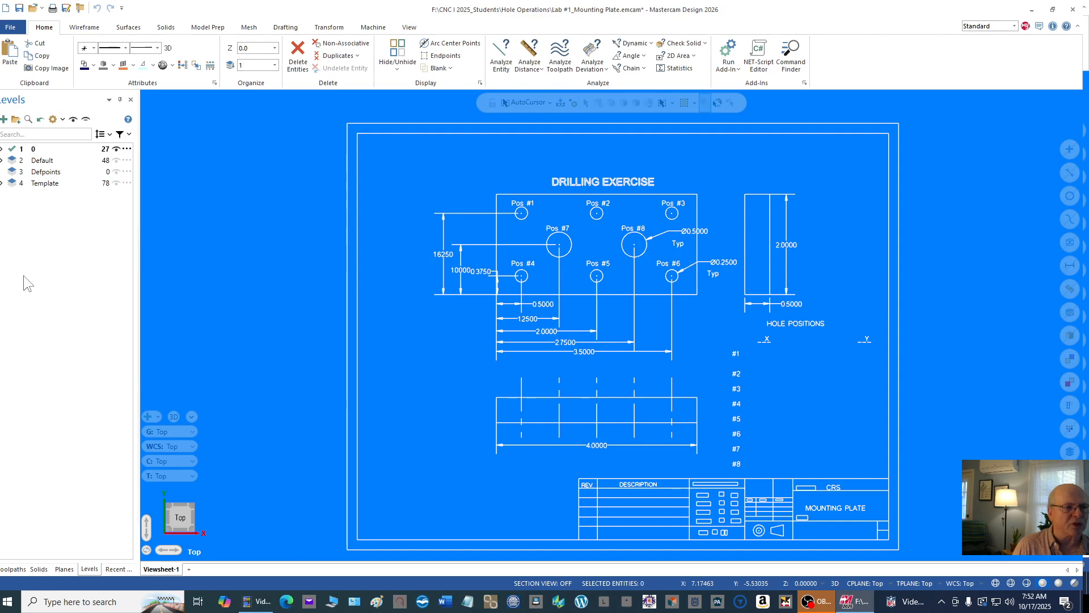
right_click(55, 149)
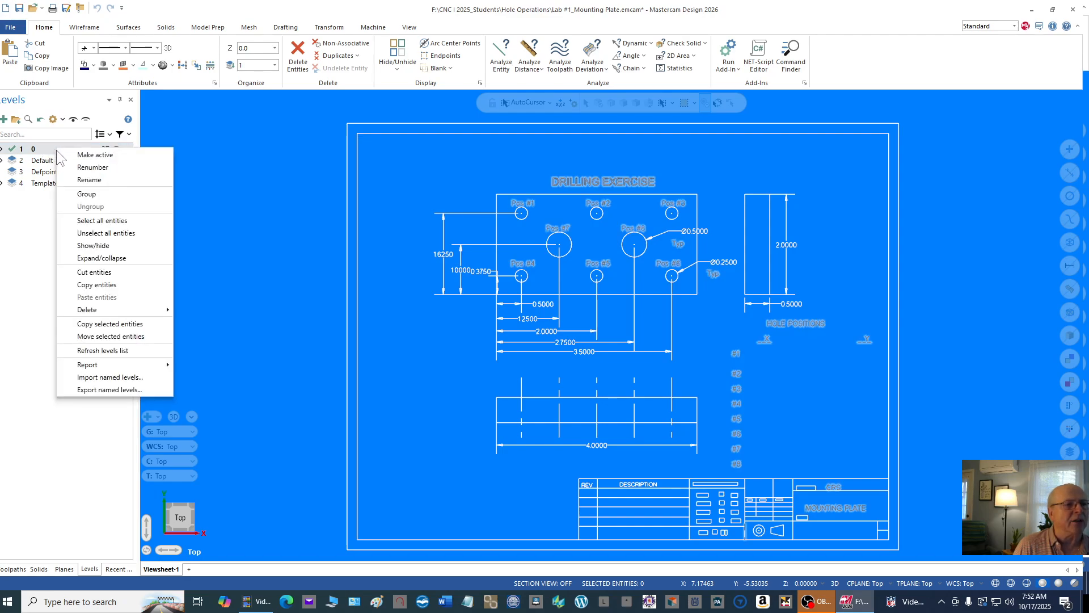
left_click(89, 180)
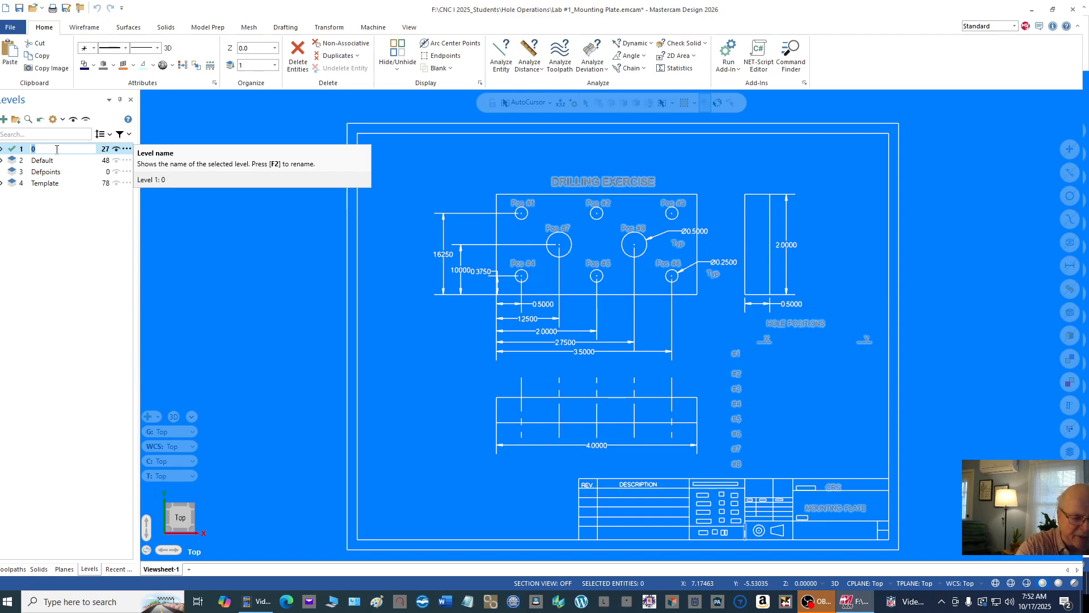
type("Geo")
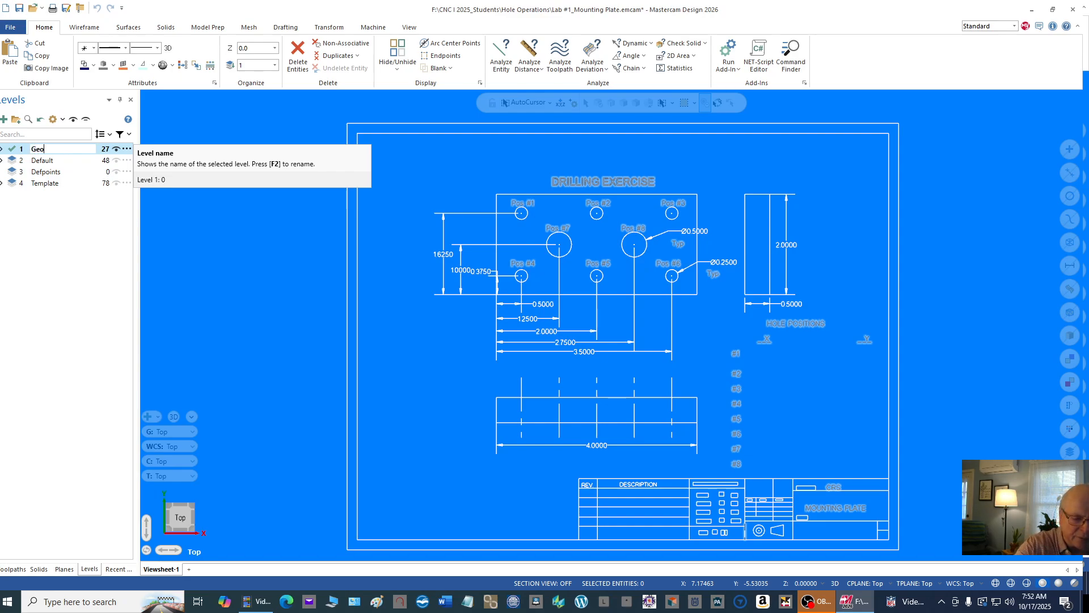
type("metry")
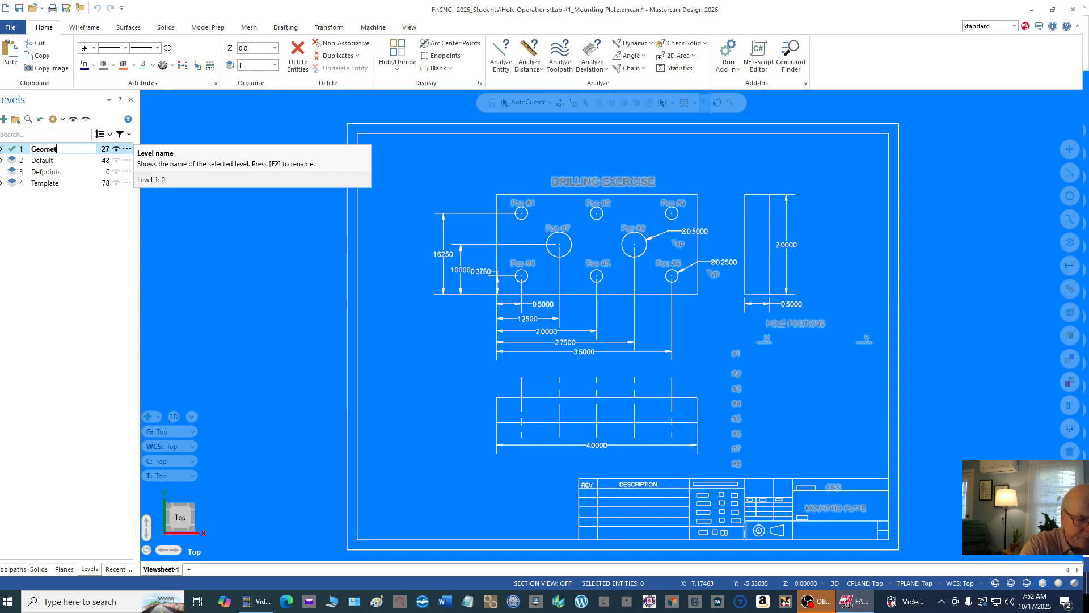
key("Return")
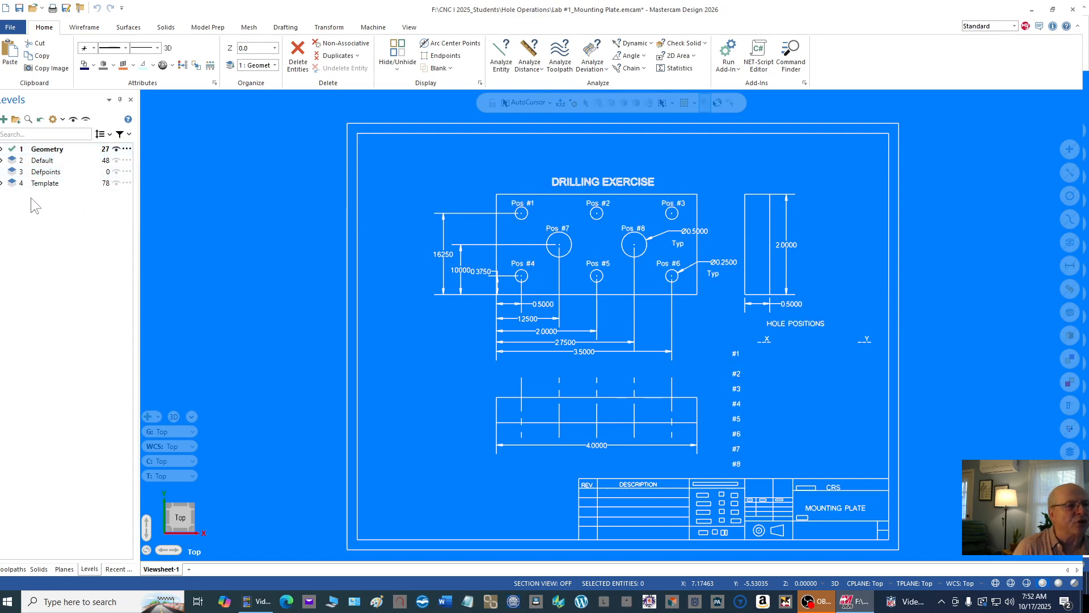
Rename level 2 as Dimensions
right_click(38, 163)
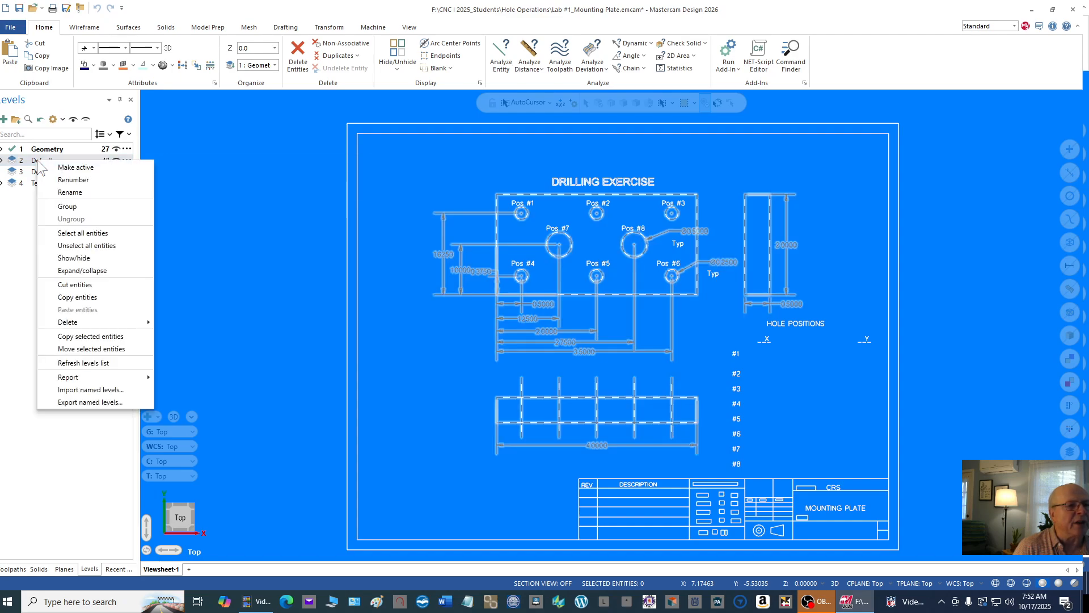
left_click(71, 193)
type("D")
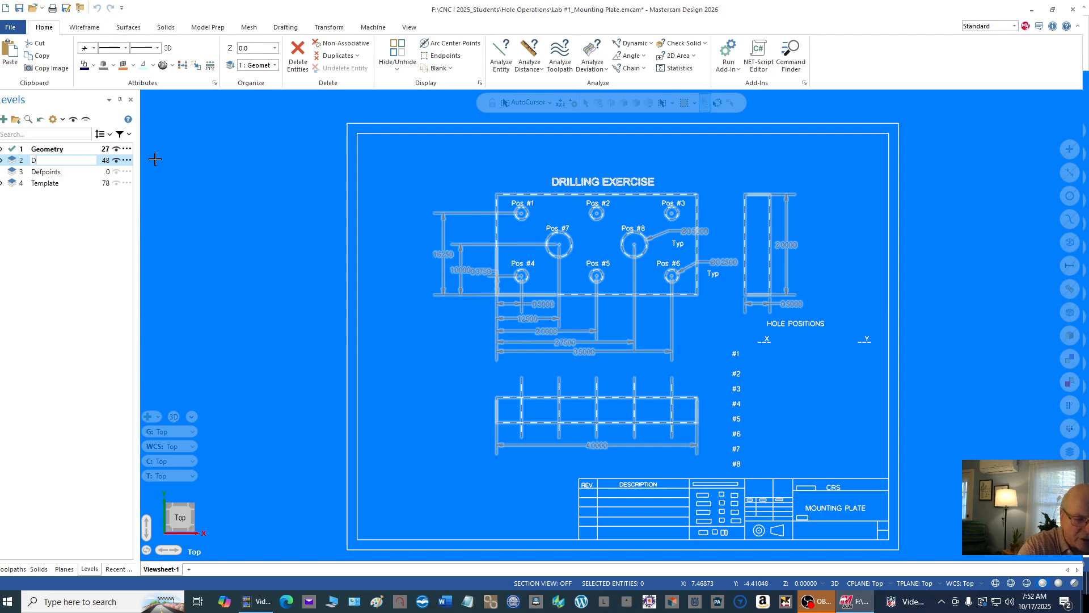
type("imensions")
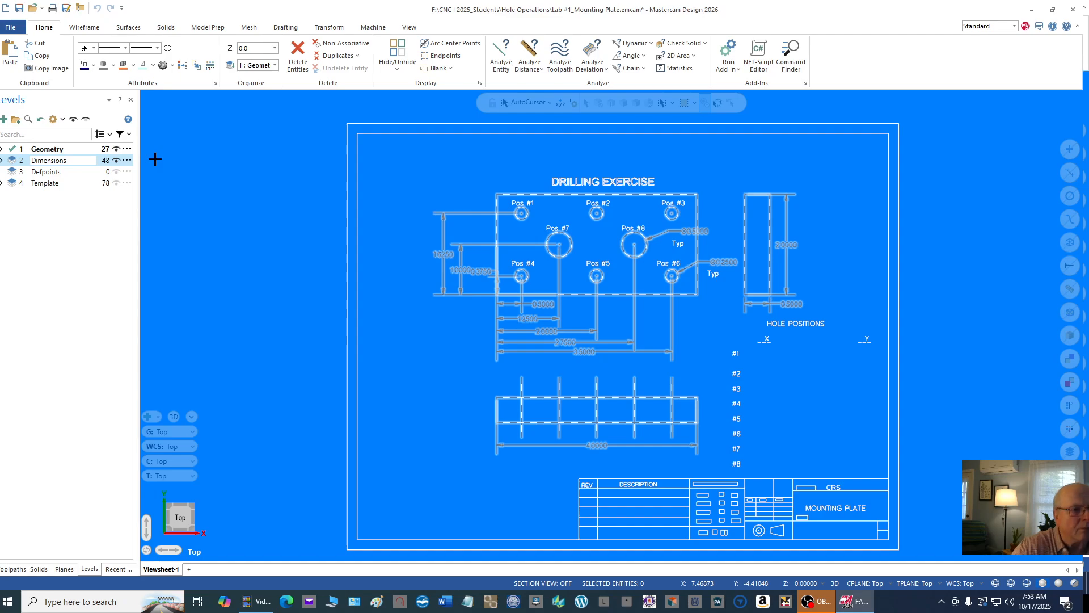
left_click(102, 236)
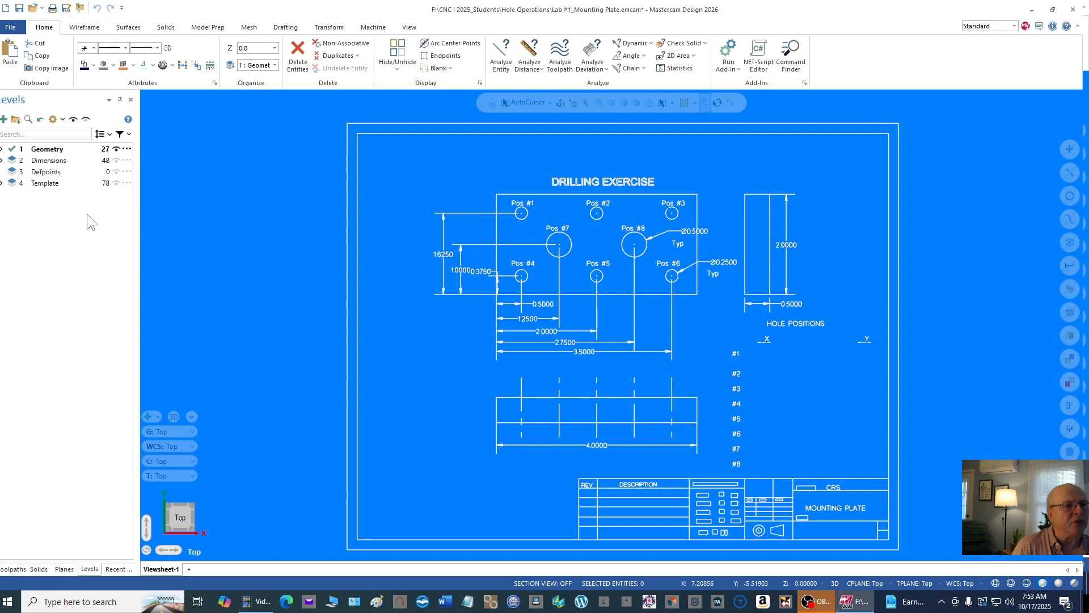
Select every entity of the drawing and move them all to the active Geometry level
scroll(247, 226, "down", 2)
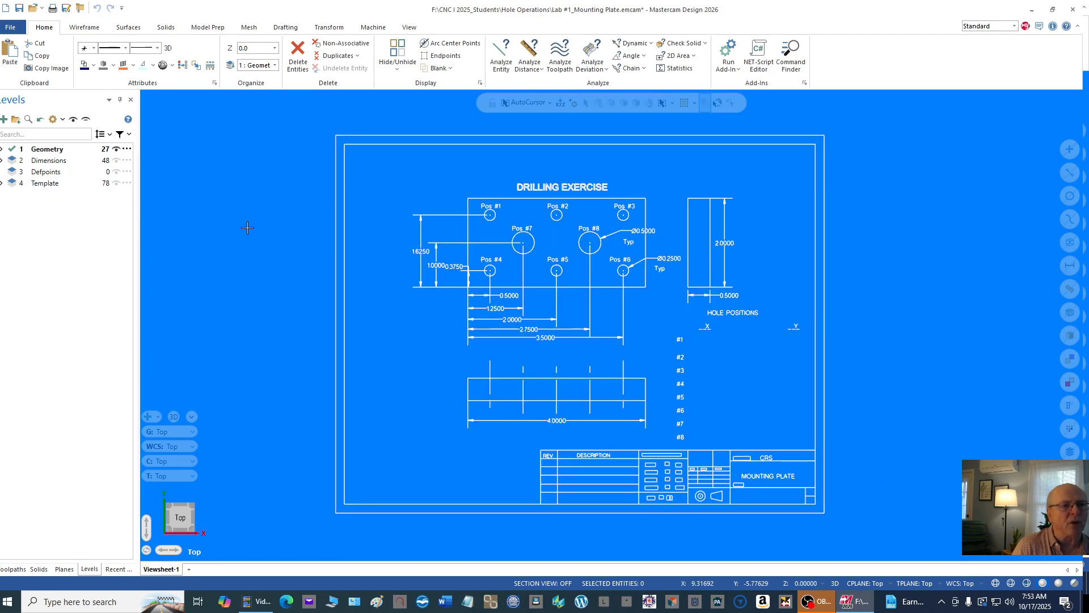
mouse_move(278, 129)
left_mouse_down()
mouse_move(487, 190)
mouse_move(796, 388)
mouse_move(826, 521)
left_mouse_up()
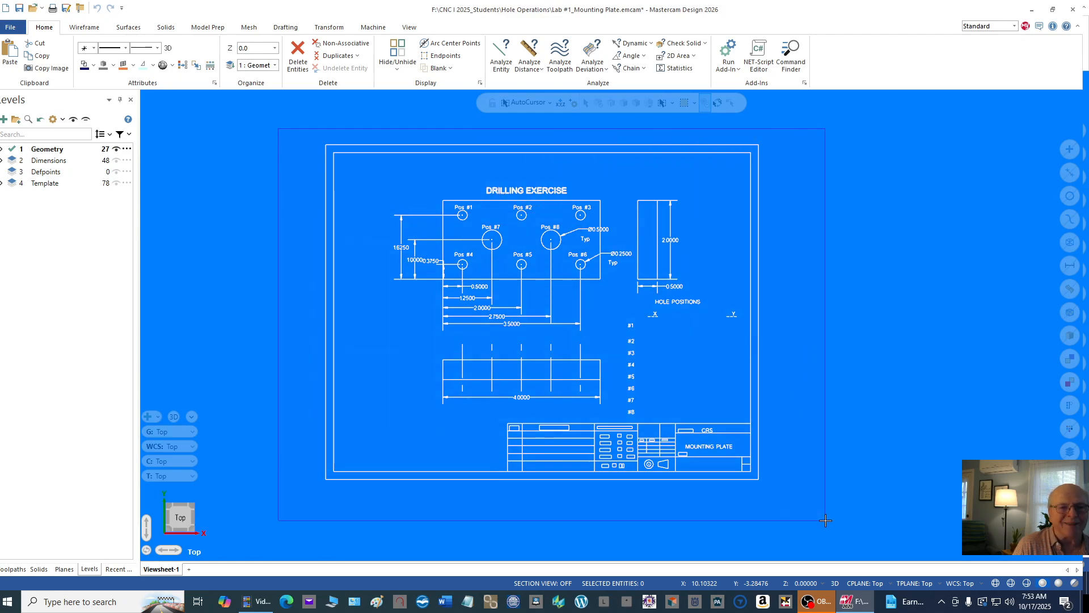
left_click_drag(825, 520, 825, 521)
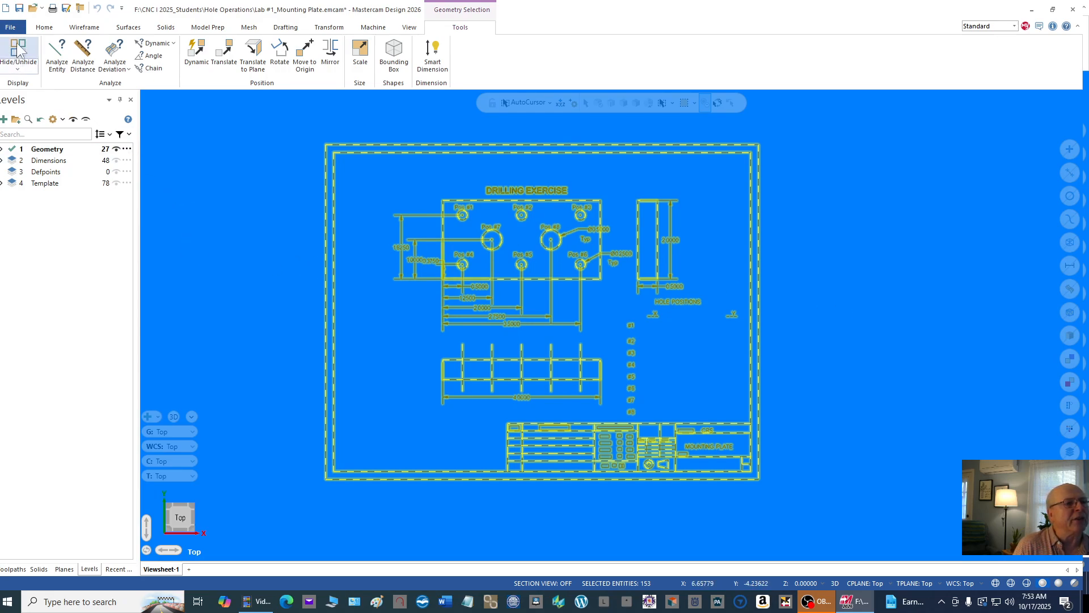
left_click(39, 28)
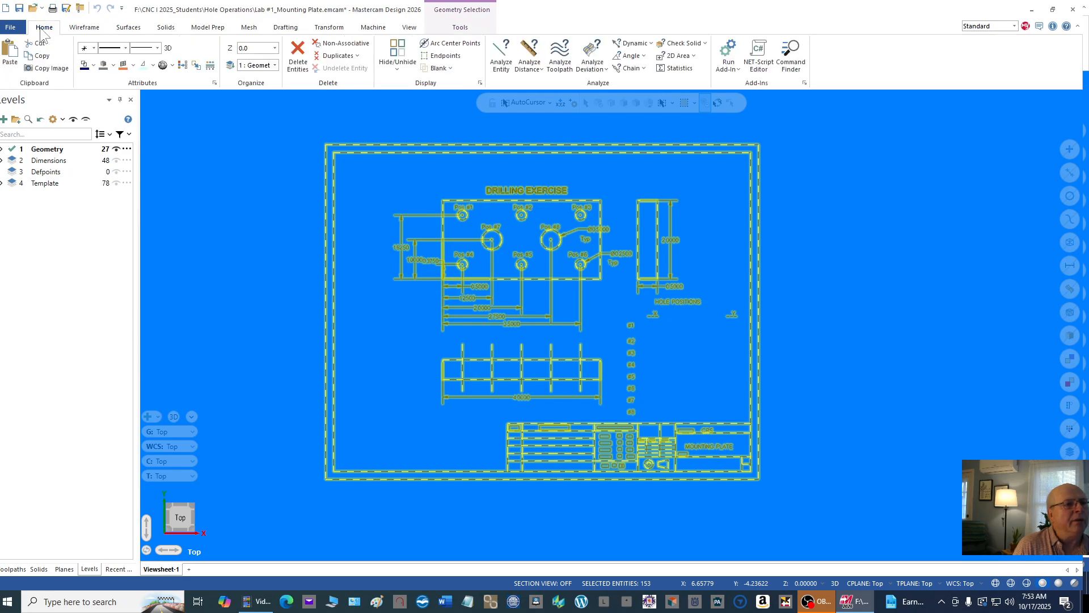
left_click(229, 66)
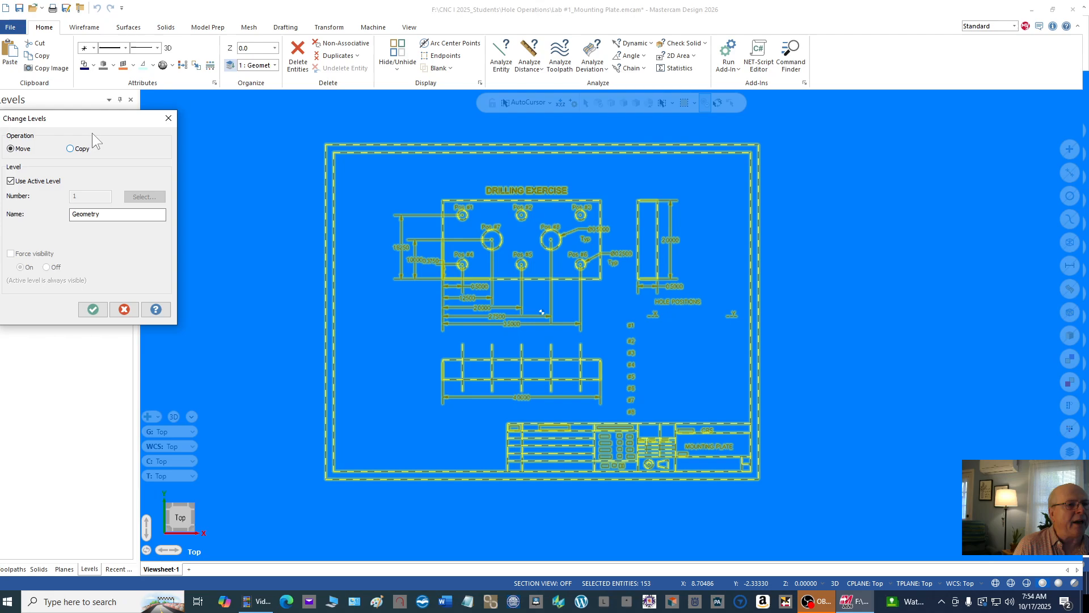
left_click_drag(100, 117, 93, 258)
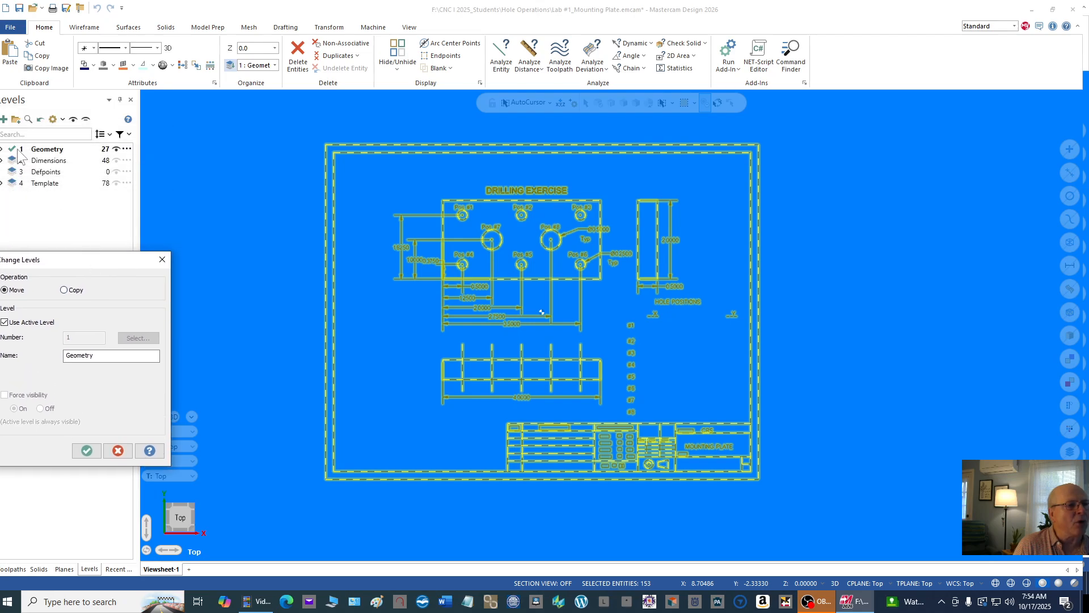
left_click_drag(89, 261, 119, 160)
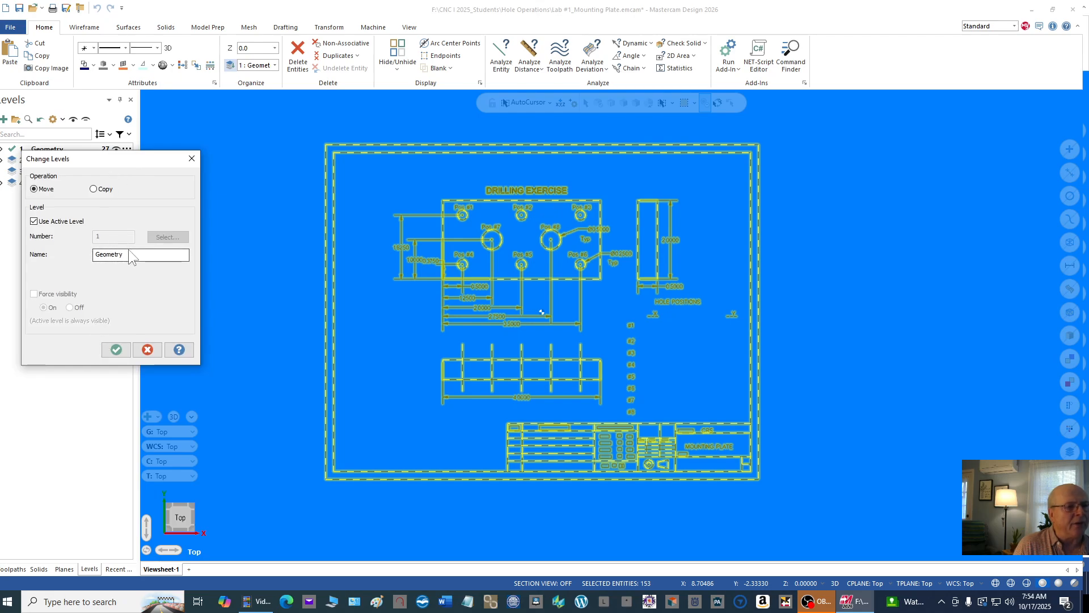
left_click(116, 350)
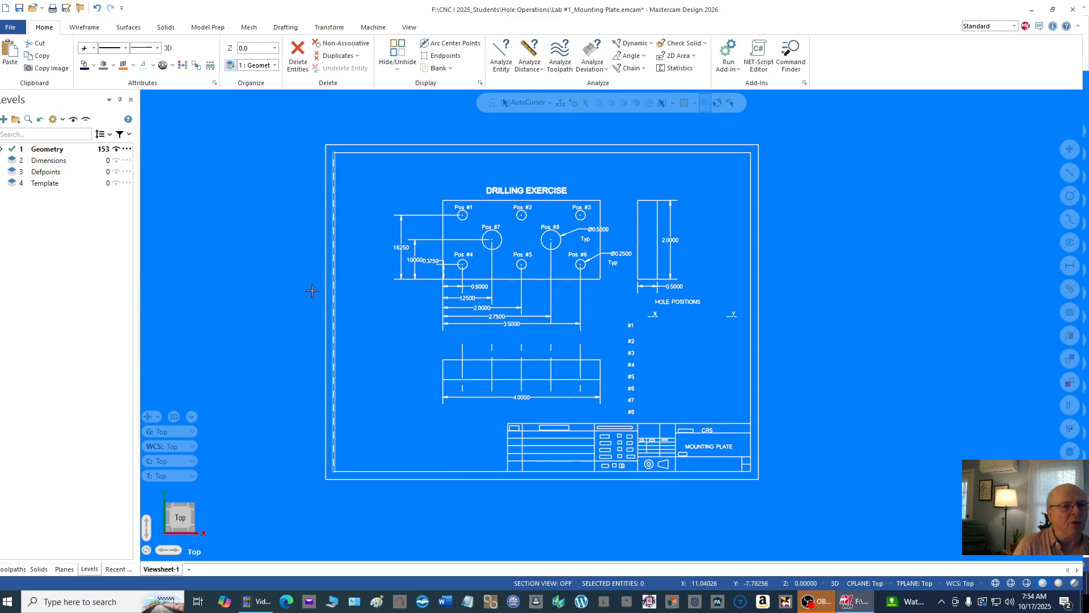
Make the Dimensions level the active level
scroll(394, 349, "up", 1)
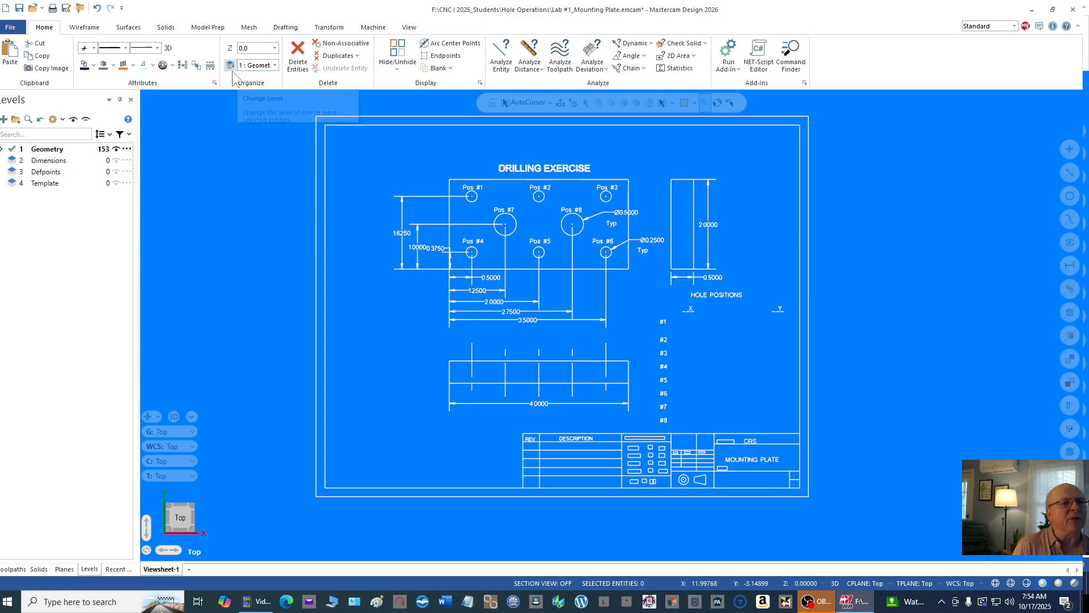
left_click(58, 162)
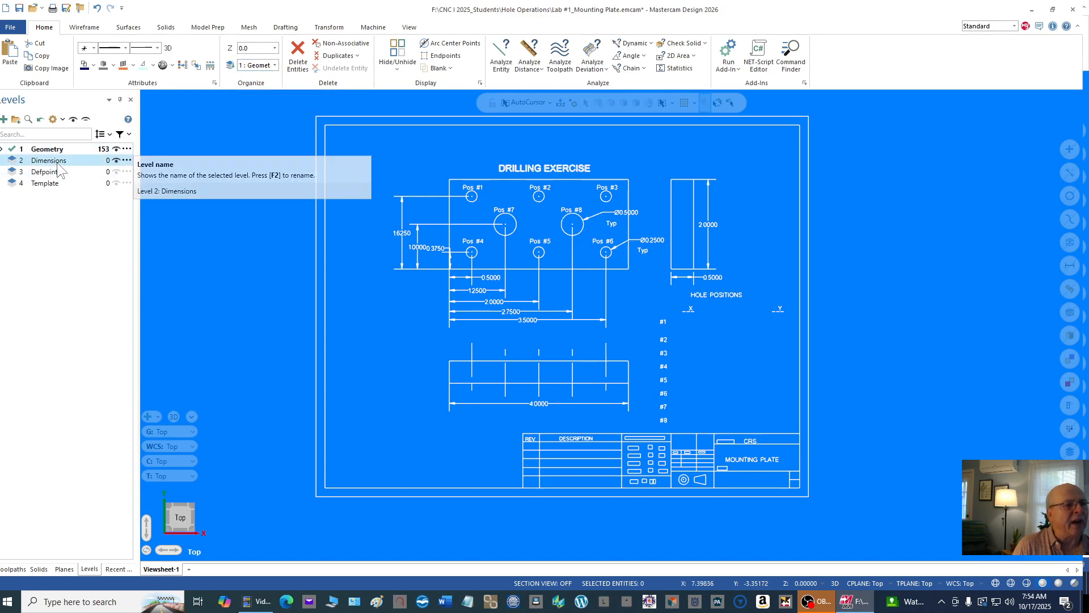
left_click(11, 161)
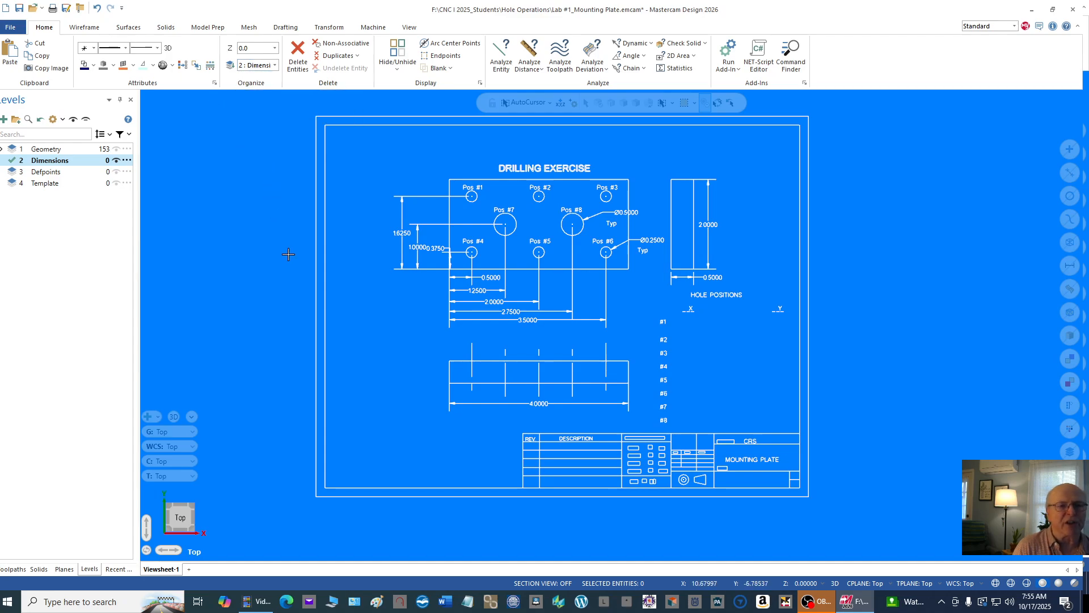
scroll(414, 207, "up", 2)
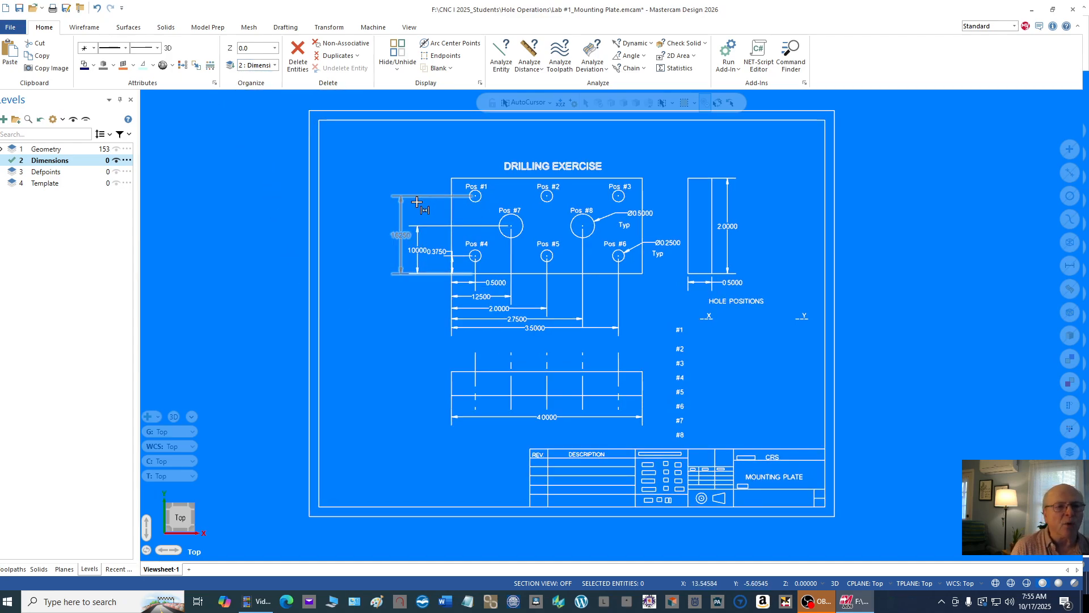
left_click(414, 204)
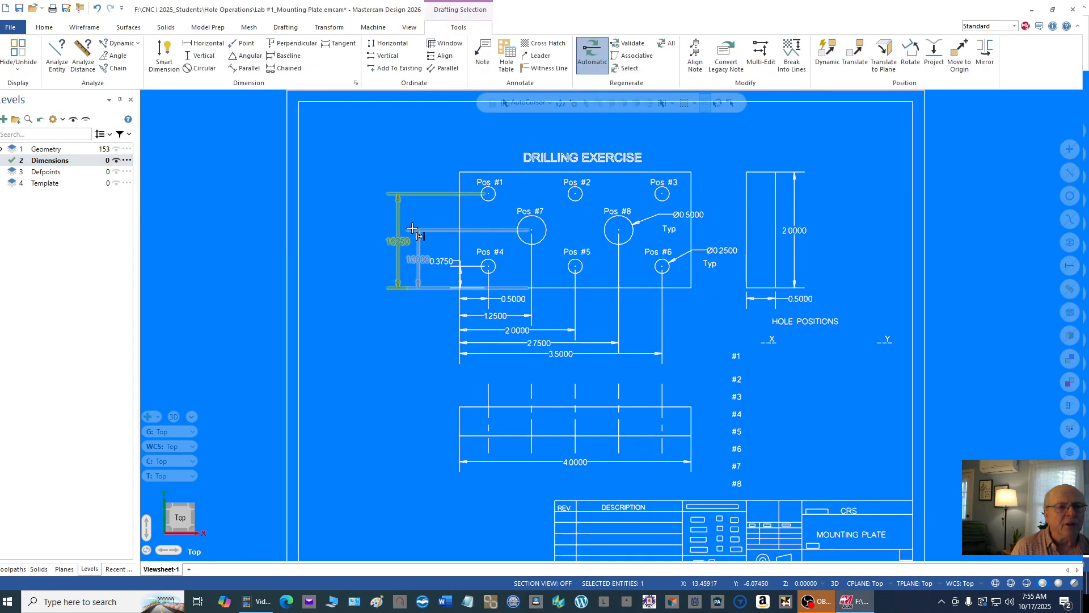
left_click(433, 261)
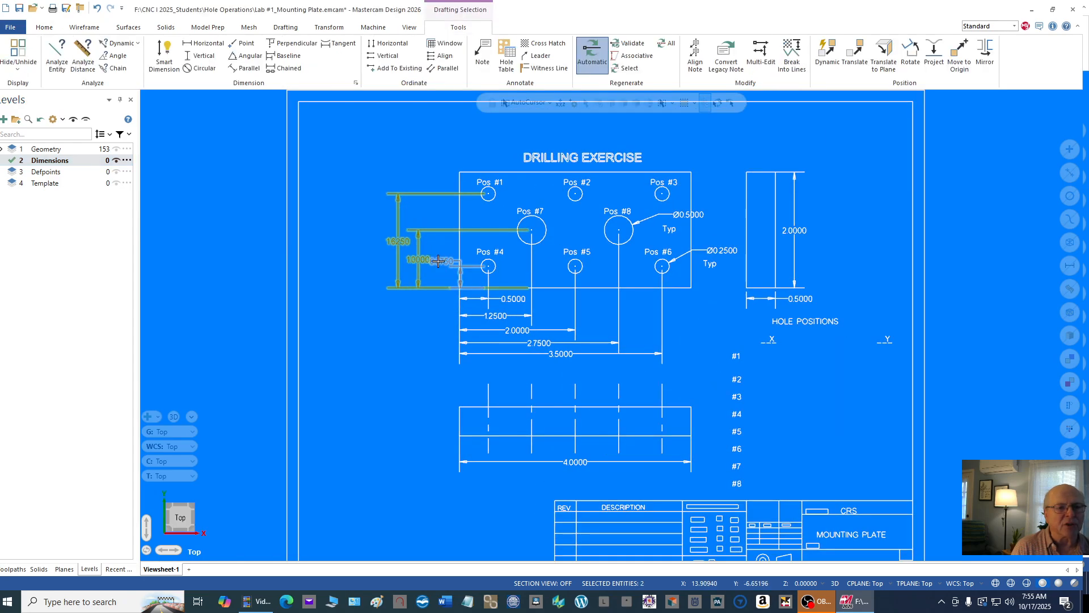
left_click(501, 182)
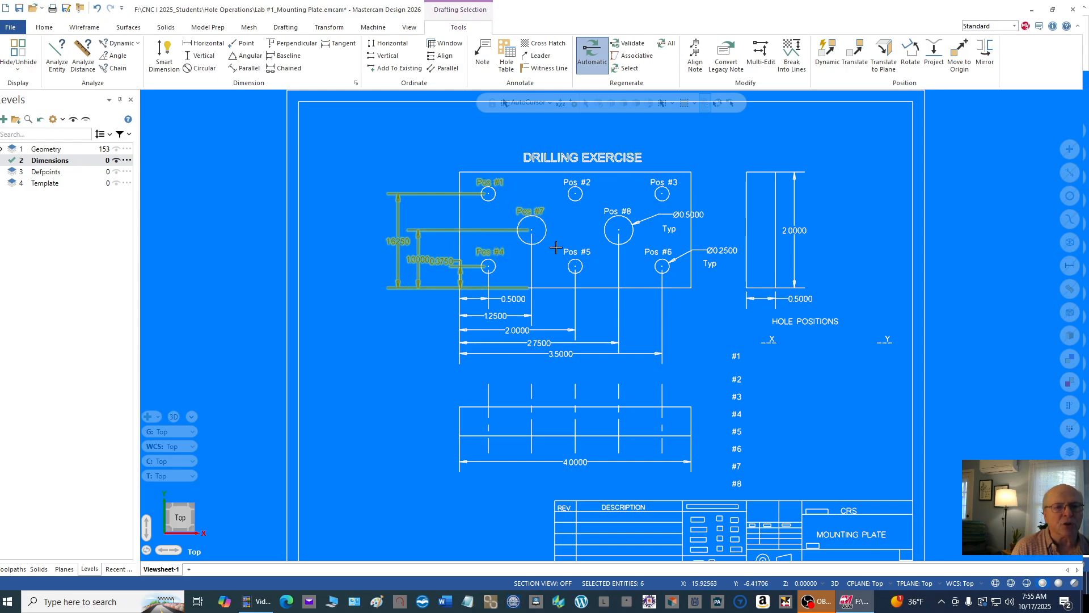
left_click(574, 265)
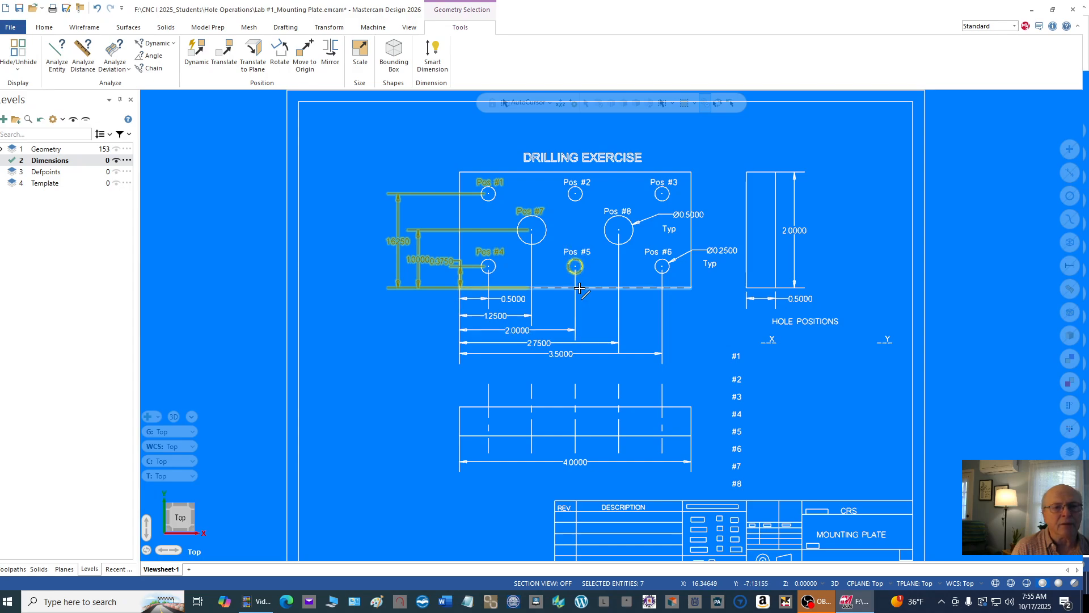
key("Escape")
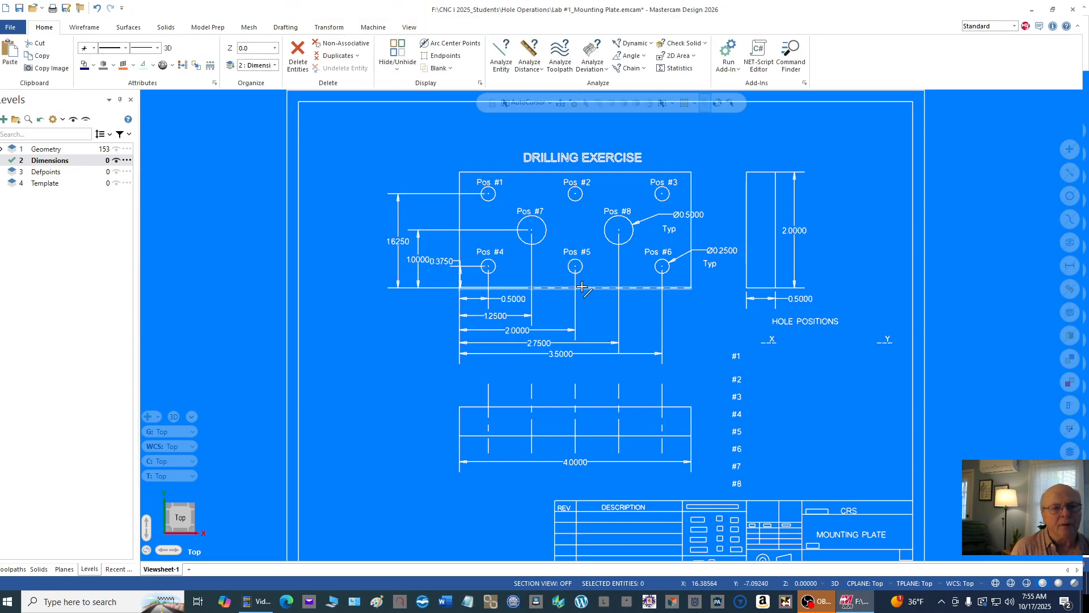
Select the three vertical hole-position dimensions beside the front view of the plate
scroll(574, 267, "up", 1)
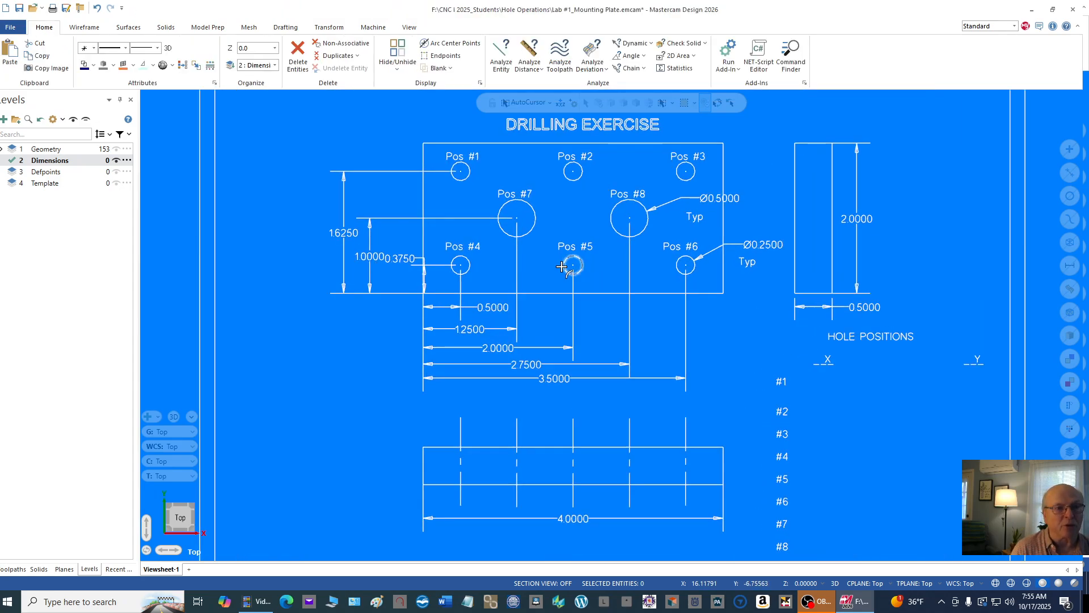
left_click(344, 232)
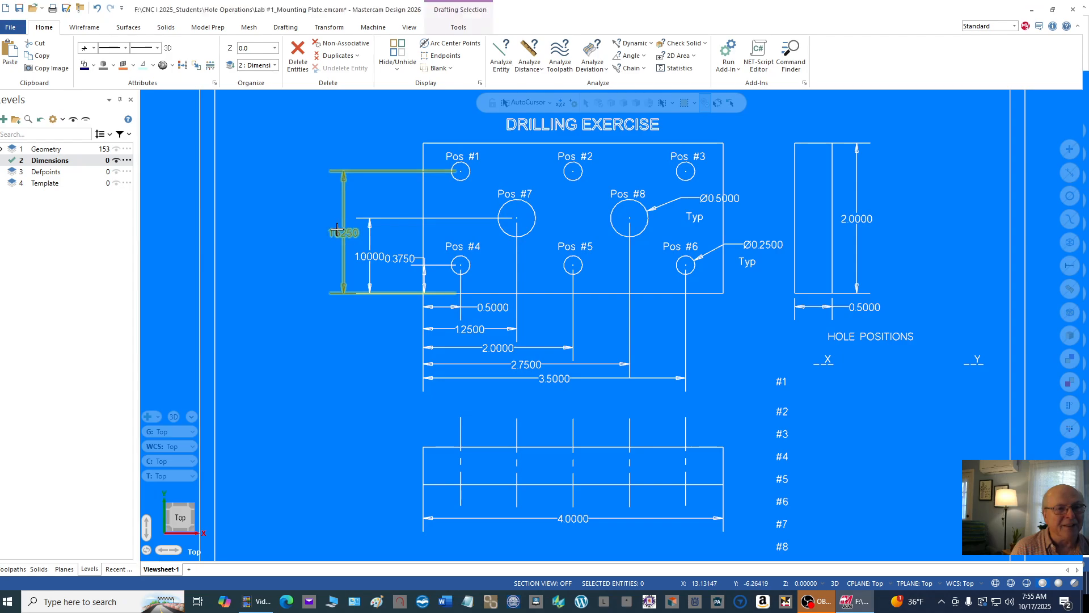
left_click(368, 234)
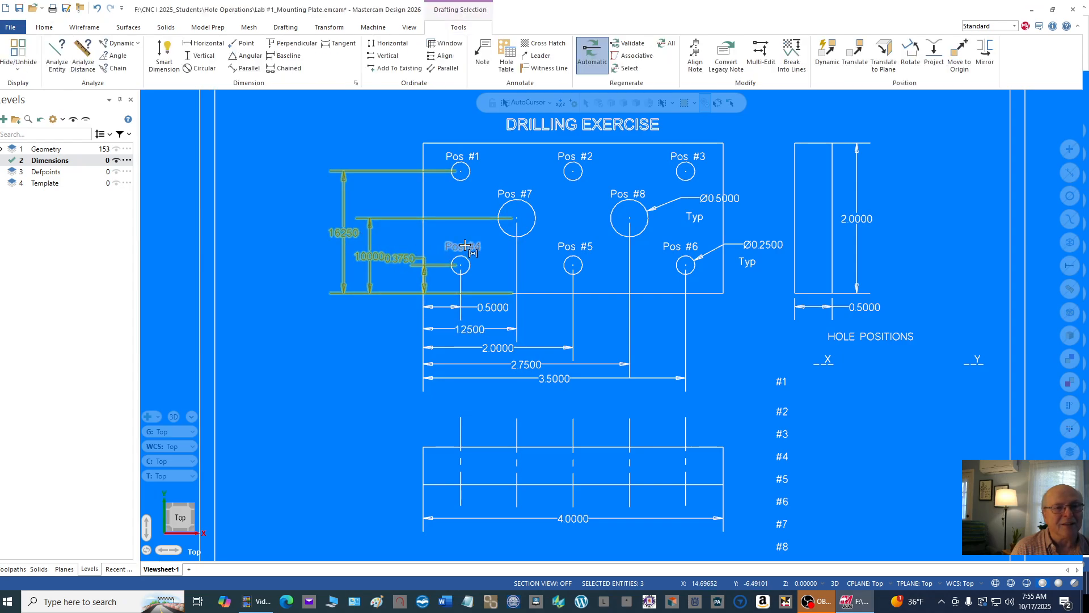
Add the hole labels Pos #1 through Pos #8 and the Ø0.5000 callout with its Typ note to the selection
scroll(478, 149, "up", 3)
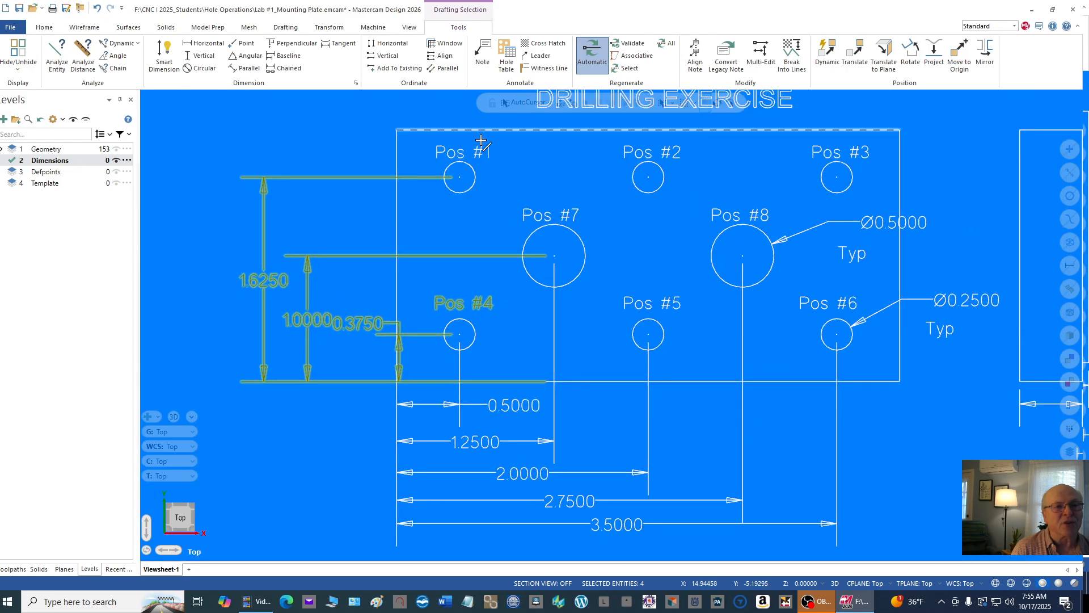
left_click(558, 215)
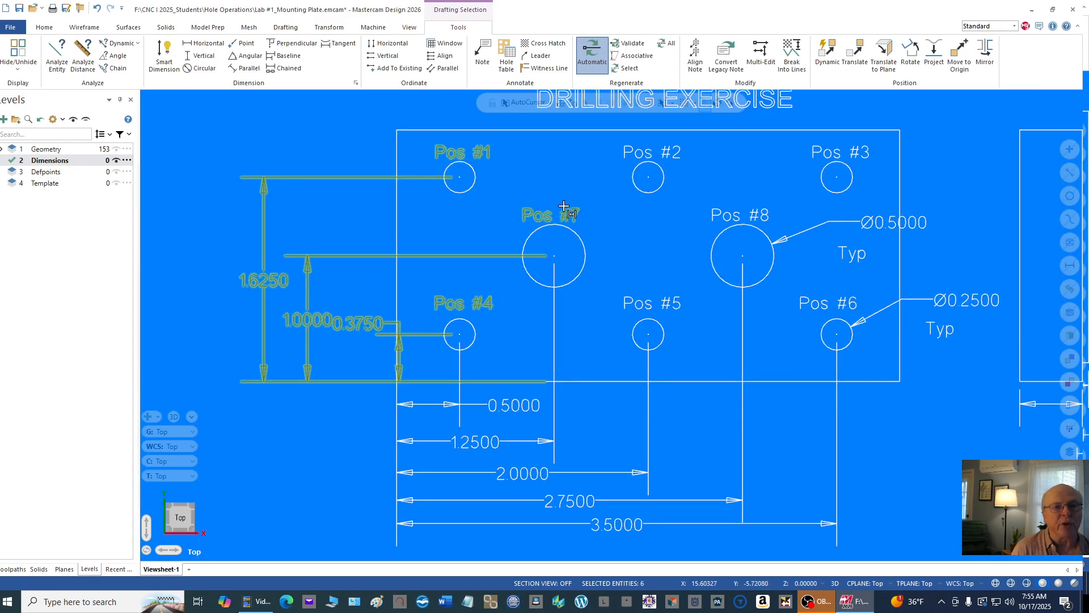
left_click(631, 151)
left_click(723, 210)
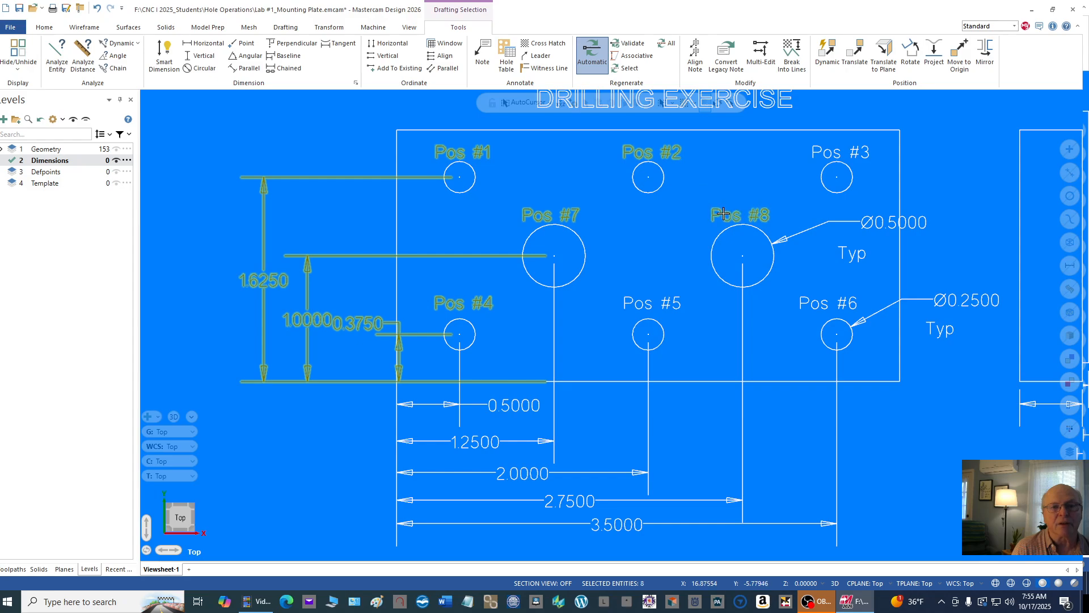
left_click(834, 149)
left_click(885, 235)
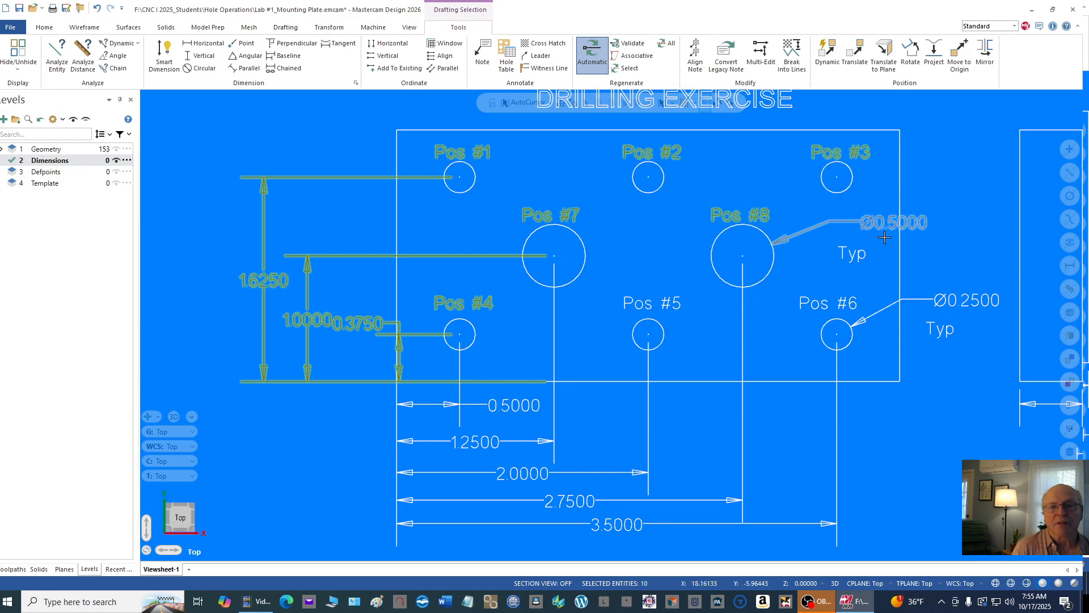
left_click(823, 300)
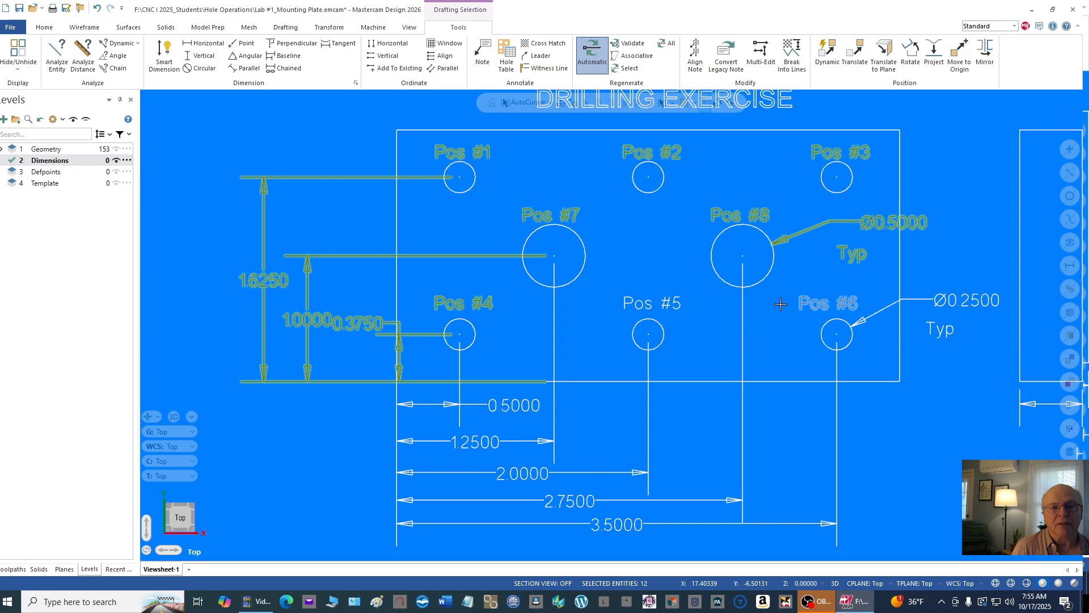
left_click(681, 304)
Add the five horizontal hole-position dimensions below the plate, 0.5000 through 3.5000, to the selection
left_click(522, 418)
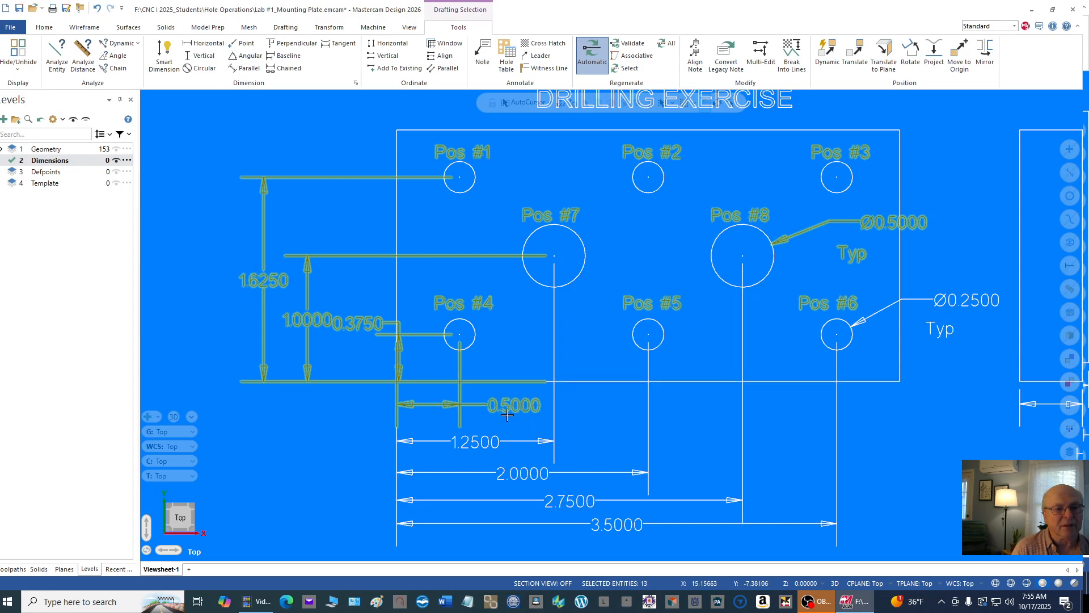
left_click(491, 442)
left_click(514, 484)
left_click(570, 499)
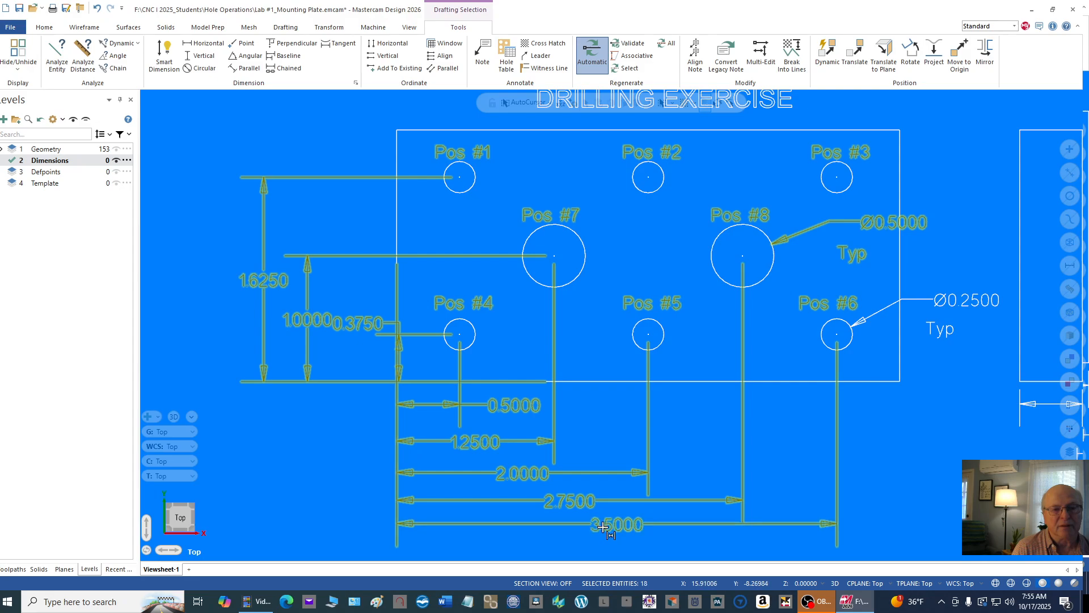
left_click(567, 523)
Add the Ø0.2500 callout with its Typ note and the DRILLING EXERCISE title to the selection
left_click(962, 303)
left_click(940, 329)
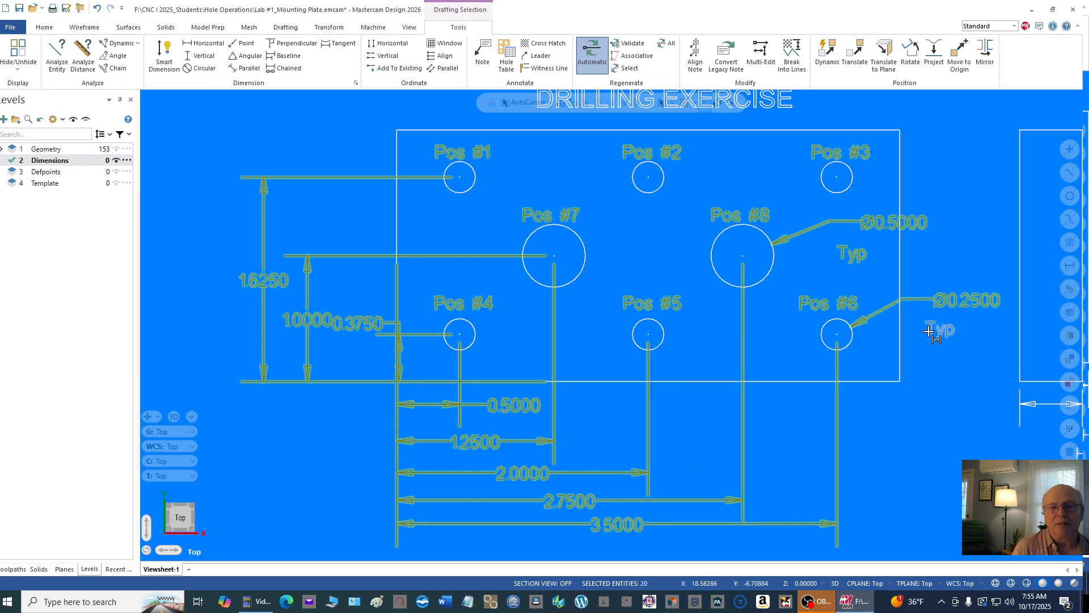
scroll(662, 249, "down", 1)
left_click(622, 139)
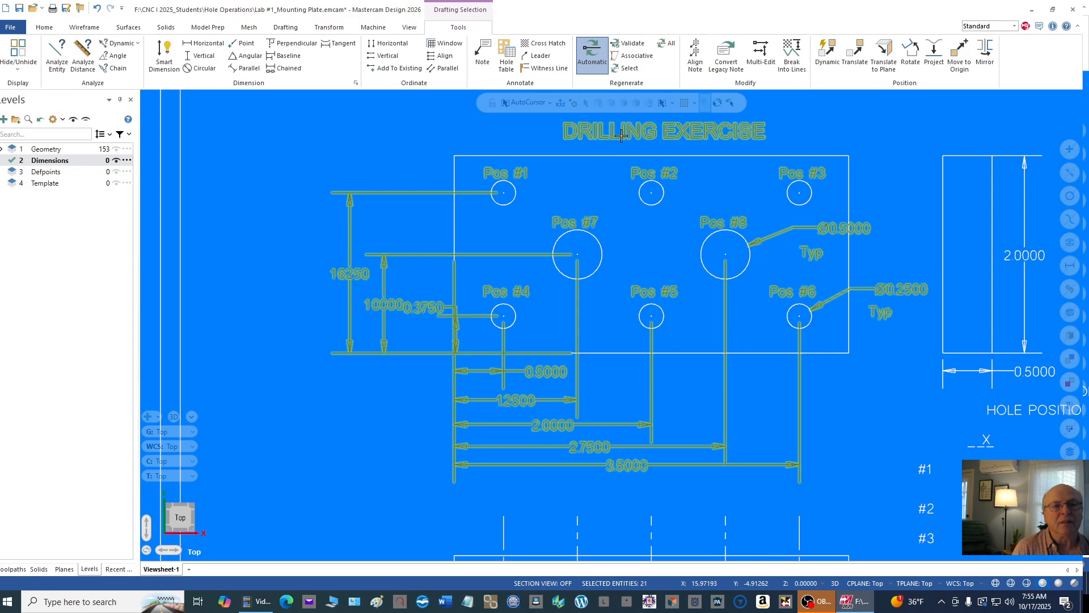
Add the side view's height and thickness dimensions and the HOLE POSITIONS heading to the selection
scroll(534, 149, "down", 1)
scroll(536, 151, "down", 2)
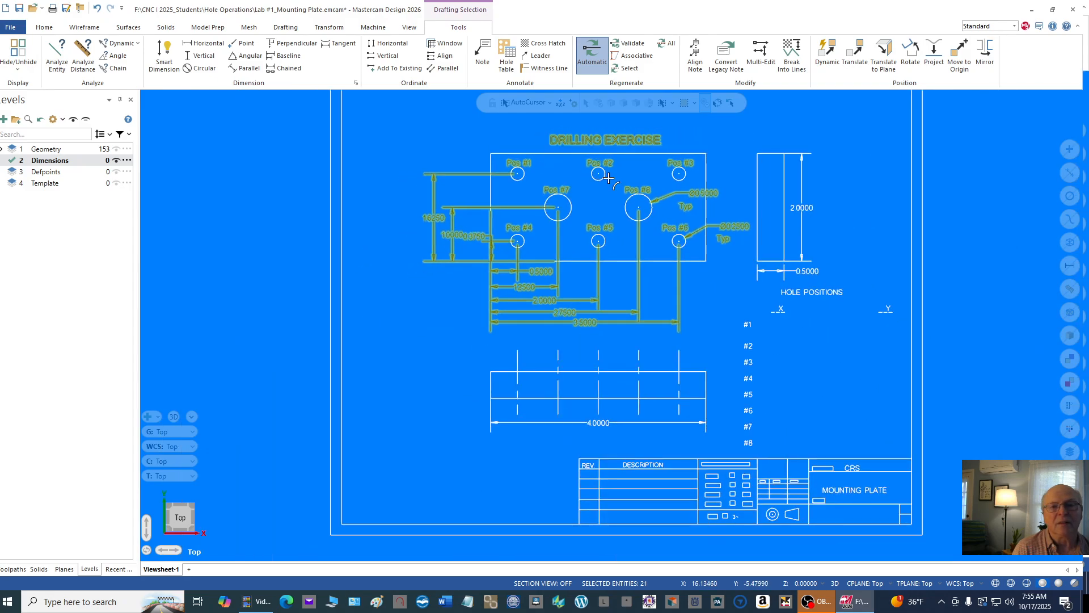
left_click(805, 205)
left_click(809, 272)
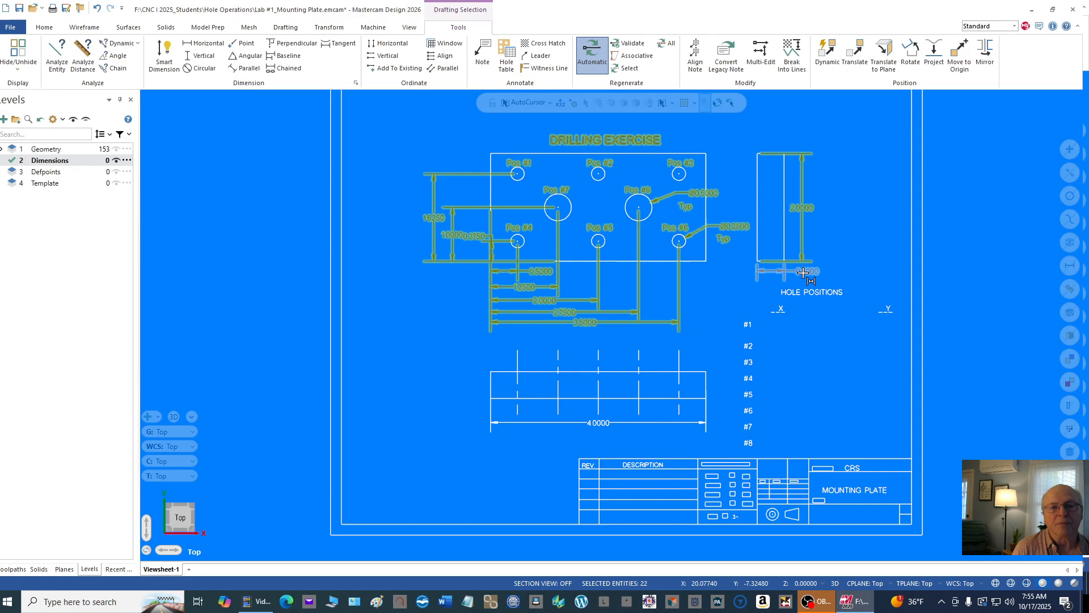
Add the X and Y column headings of the hole positions table, with their underlines, to the selection
scroll(782, 308, "up", 4)
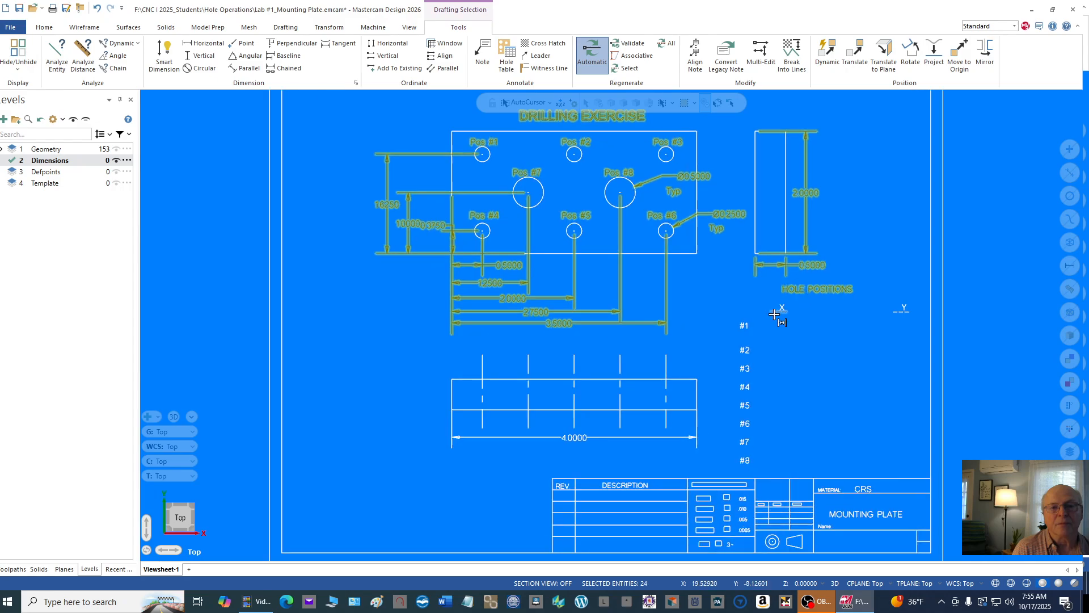
left_click(788, 308)
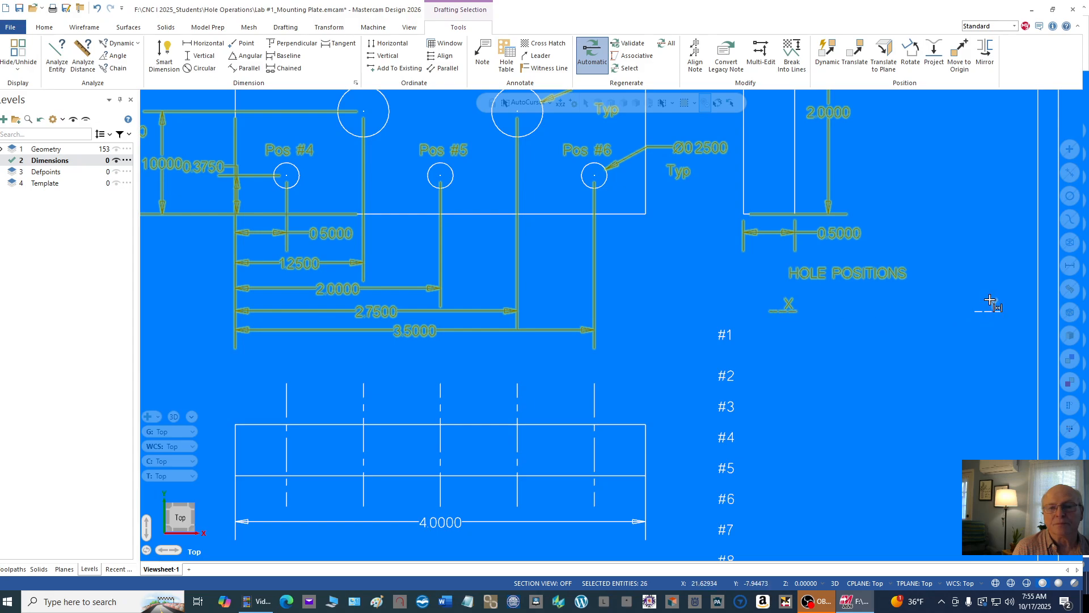
left_click(992, 303)
left_click(985, 312)
Add the hole table's row labels #1 through #8 and the 4.0000 dimension under the lower view to the selection
left_click(724, 336)
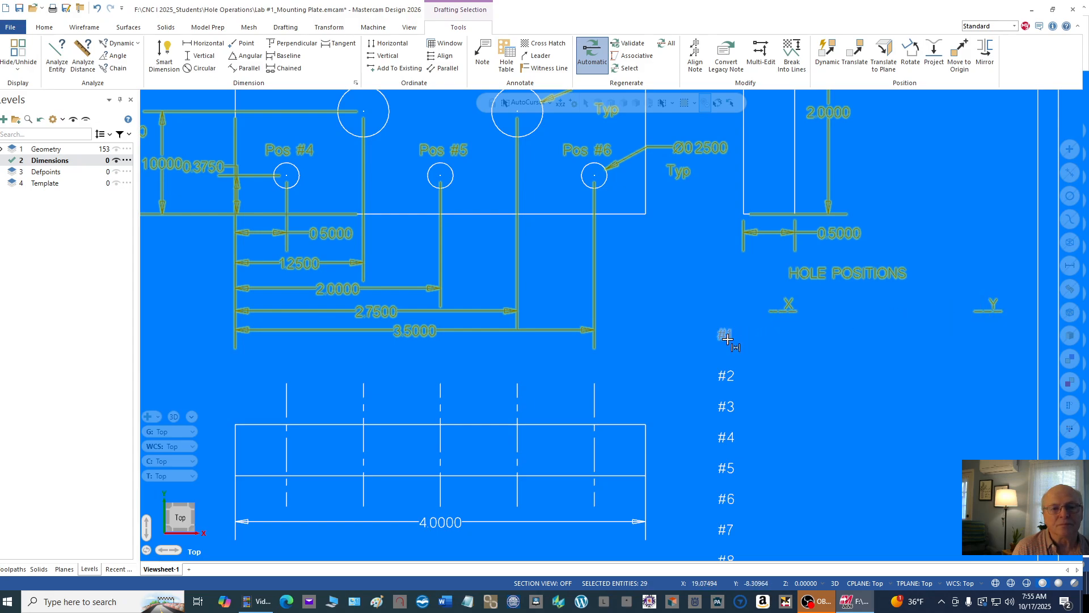
left_click(726, 405)
left_click(725, 437)
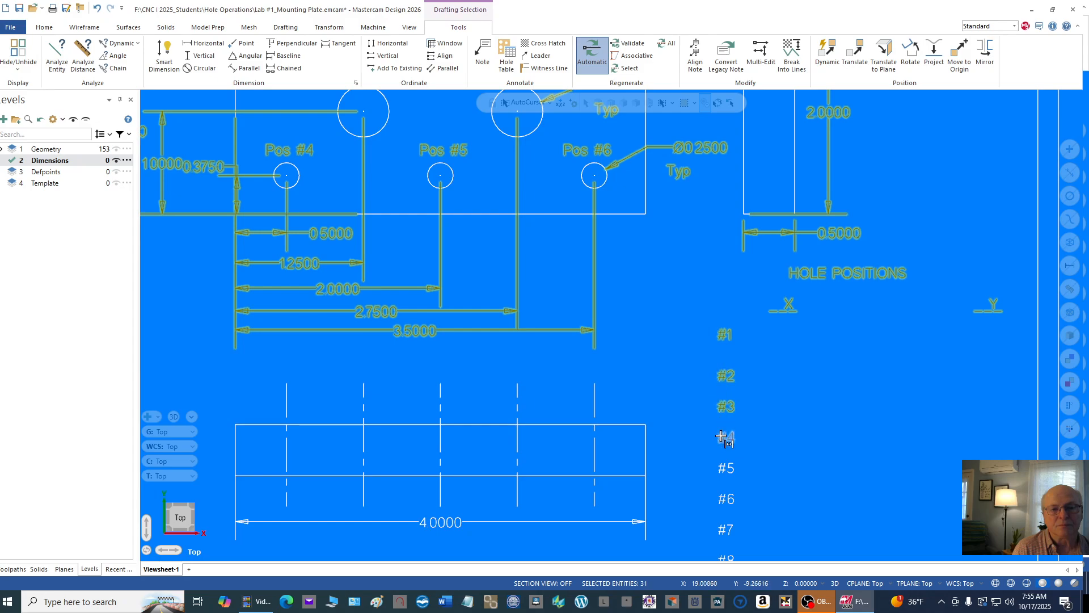
left_click(725, 467)
left_click(725, 497)
left_click(726, 529)
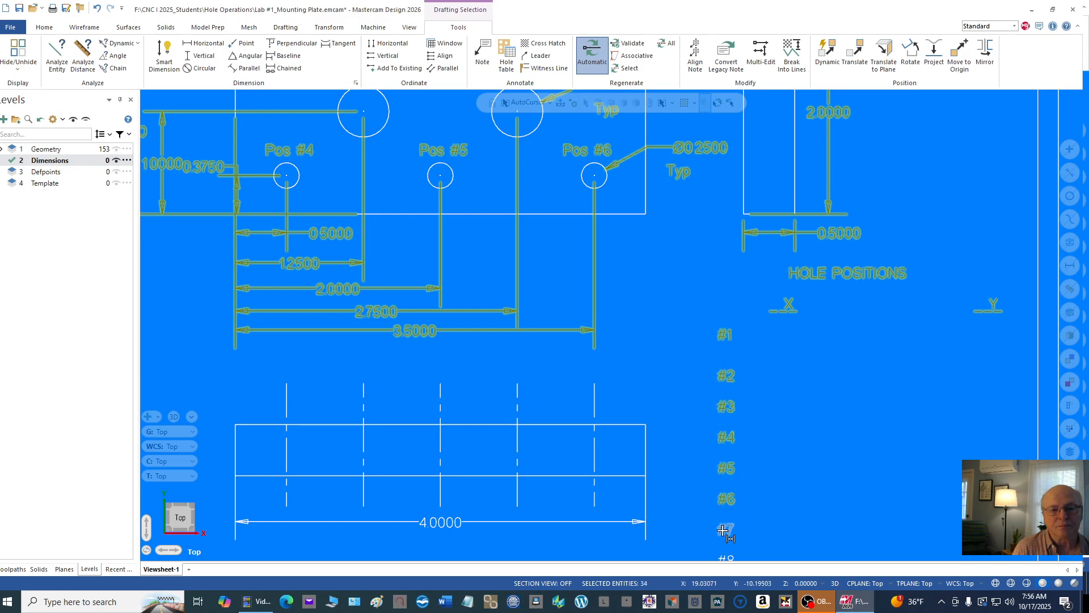
scroll(754, 350, "down", 2)
scroll(755, 316, "down", 1)
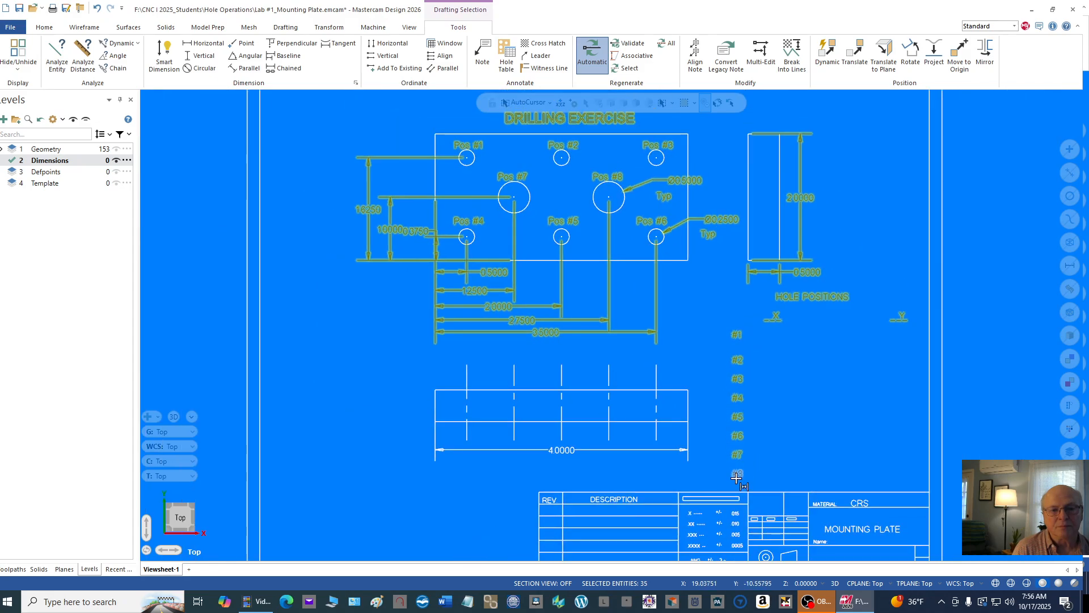
left_click(576, 451)
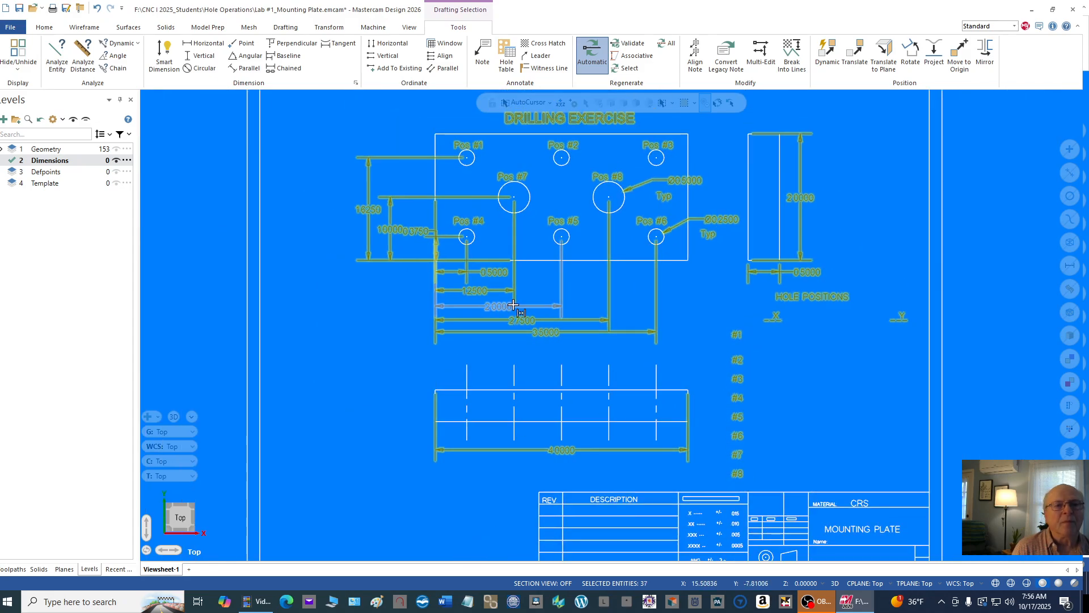
Add the whole title block and all lines of the inner and outer sheet borders to the selection
scroll(527, 295, "down", 1)
scroll(526, 294, "down", 1)
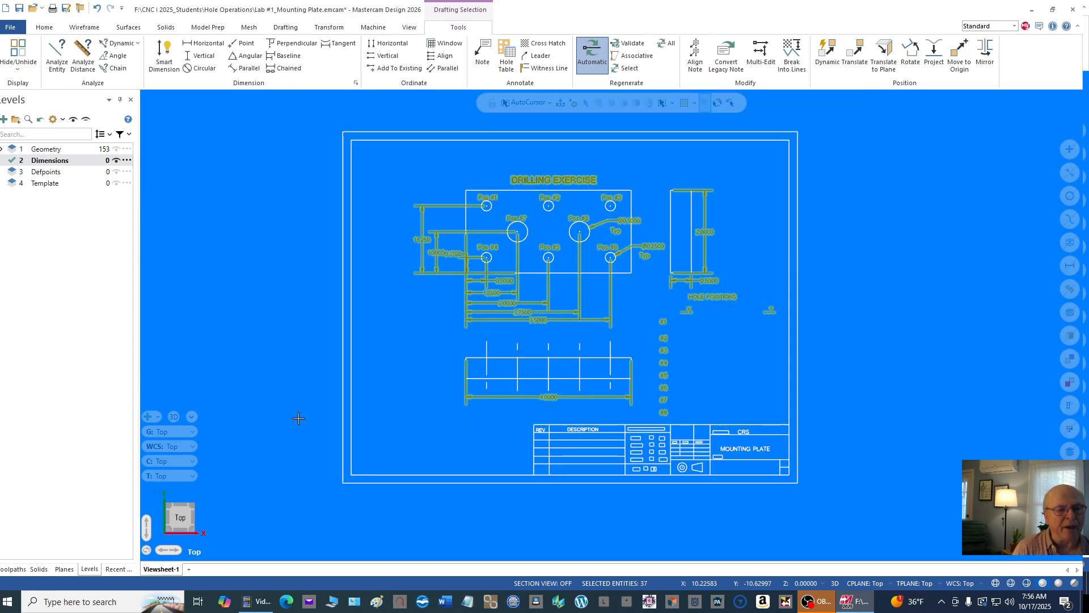
left_click_drag(299, 418, 838, 493)
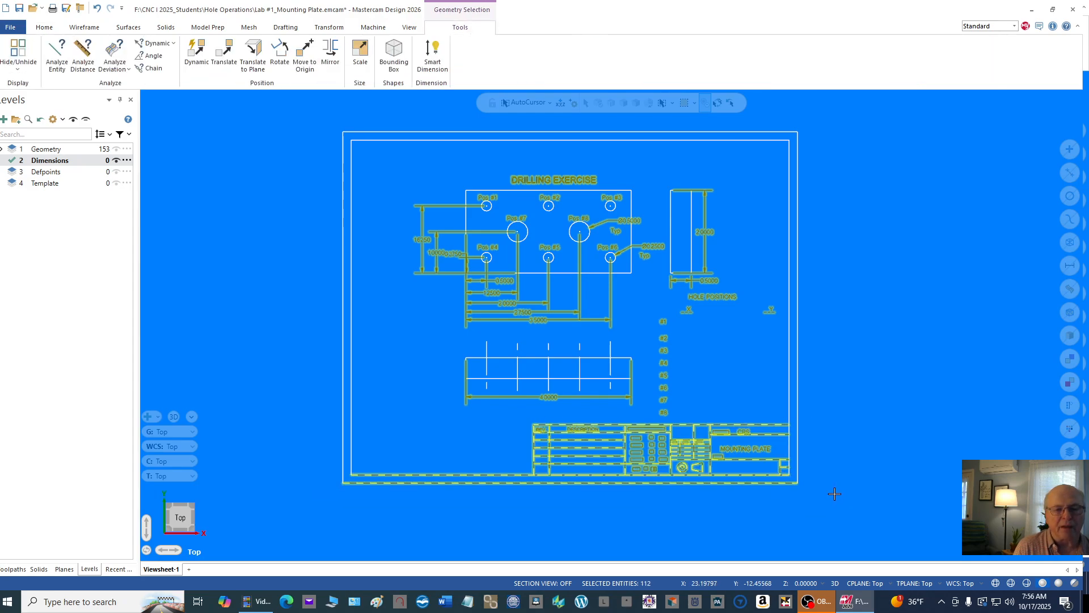
left_click(789, 241)
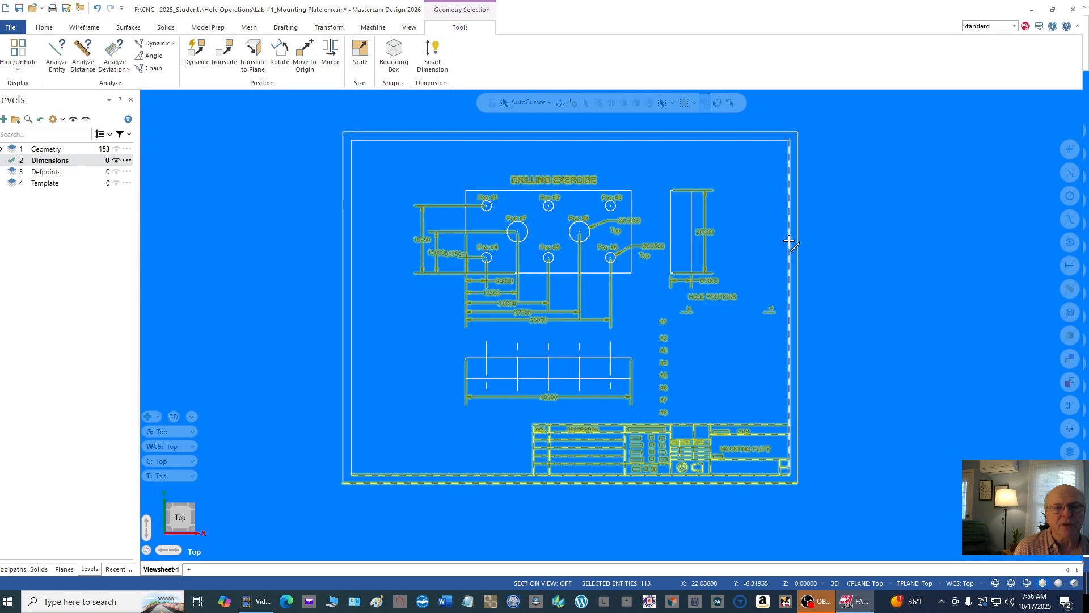
left_click(756, 131)
left_click(352, 185)
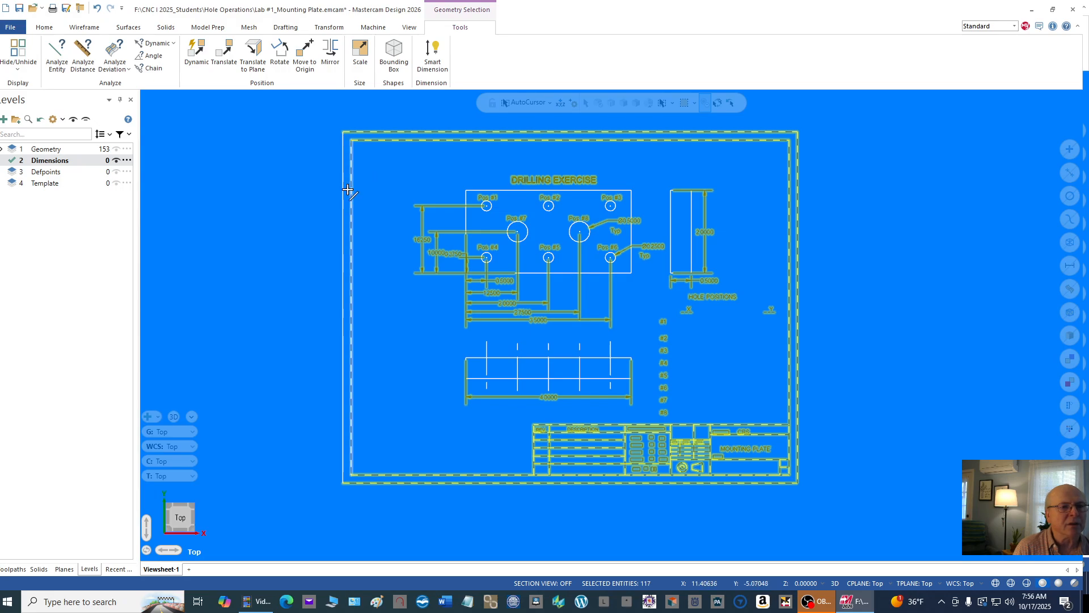
left_click(343, 197)
left_click(343, 329)
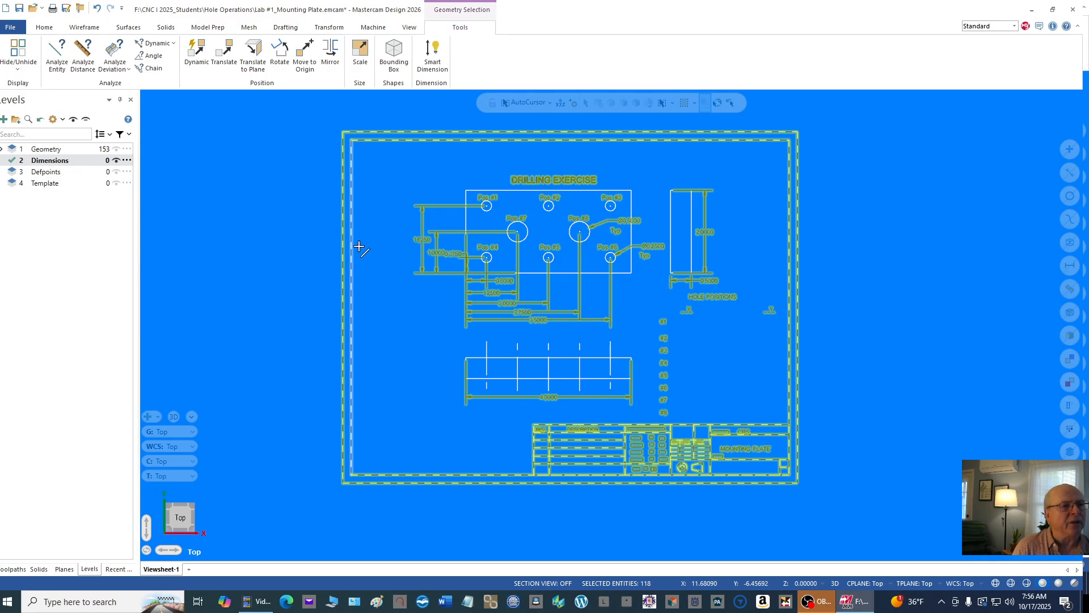
Move the selected dimensions, notes, title block and borders to the active Dimensions level
left_click(45, 28)
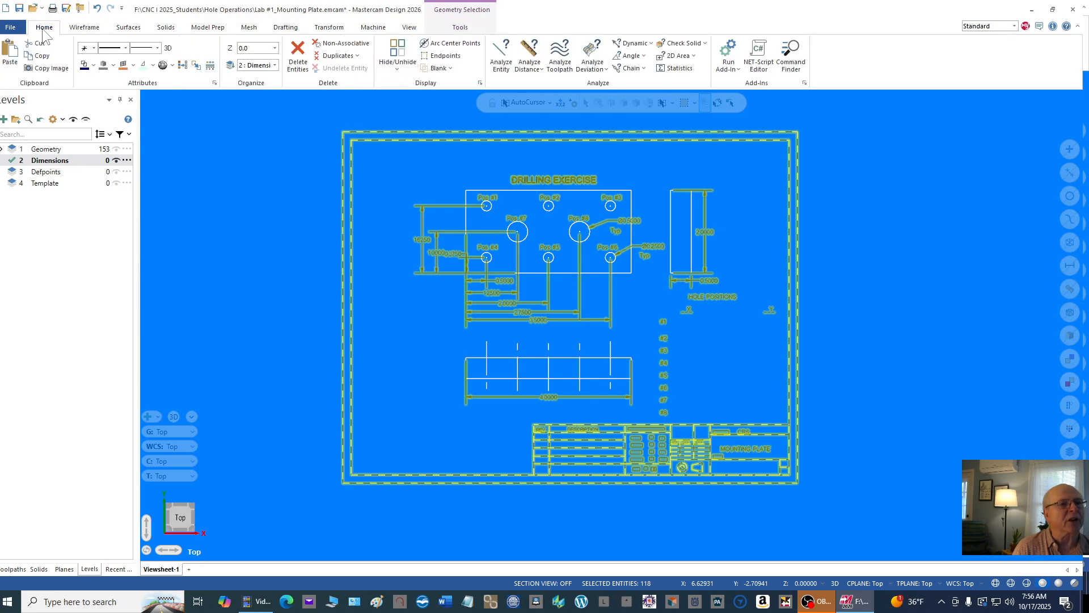
left_click(231, 67)
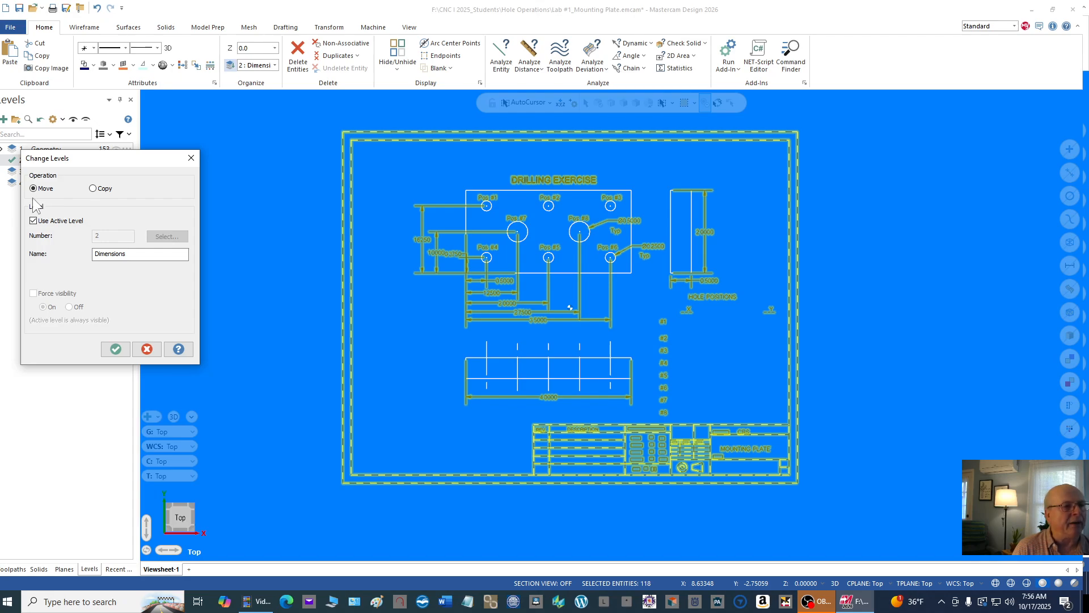
left_click(116, 350)
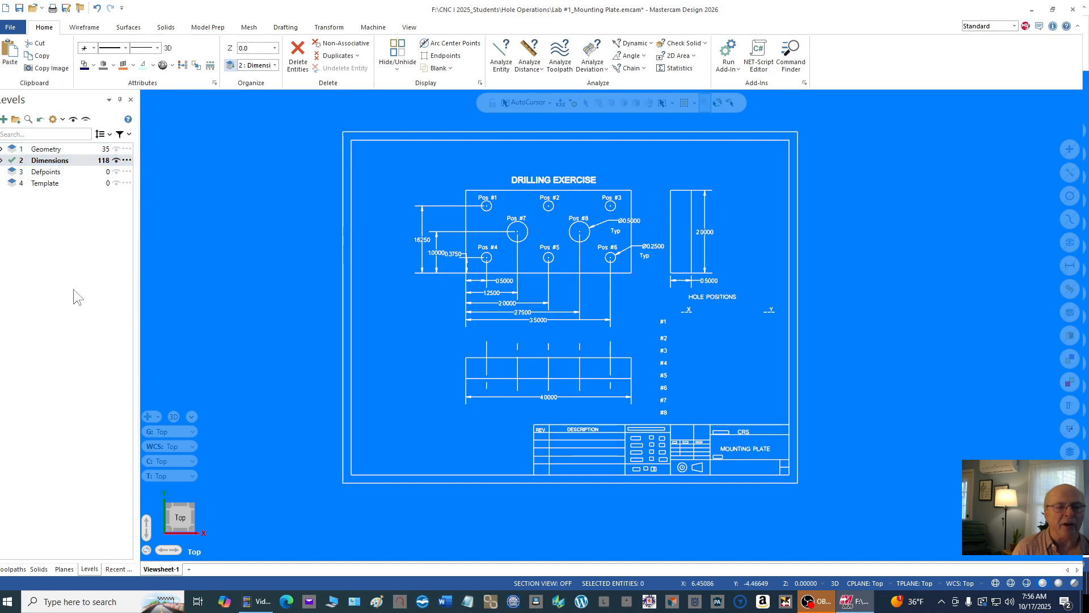
Make the Geometry level active and check the level separation by toggling the visibility of the Dimensions level
left_click(12, 150)
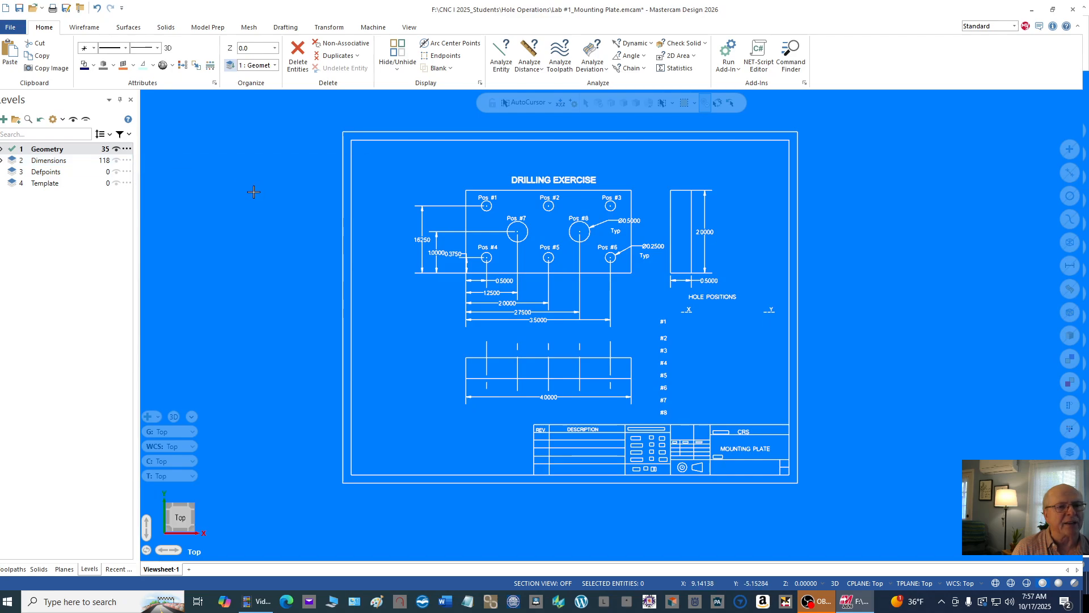
left_click(116, 159)
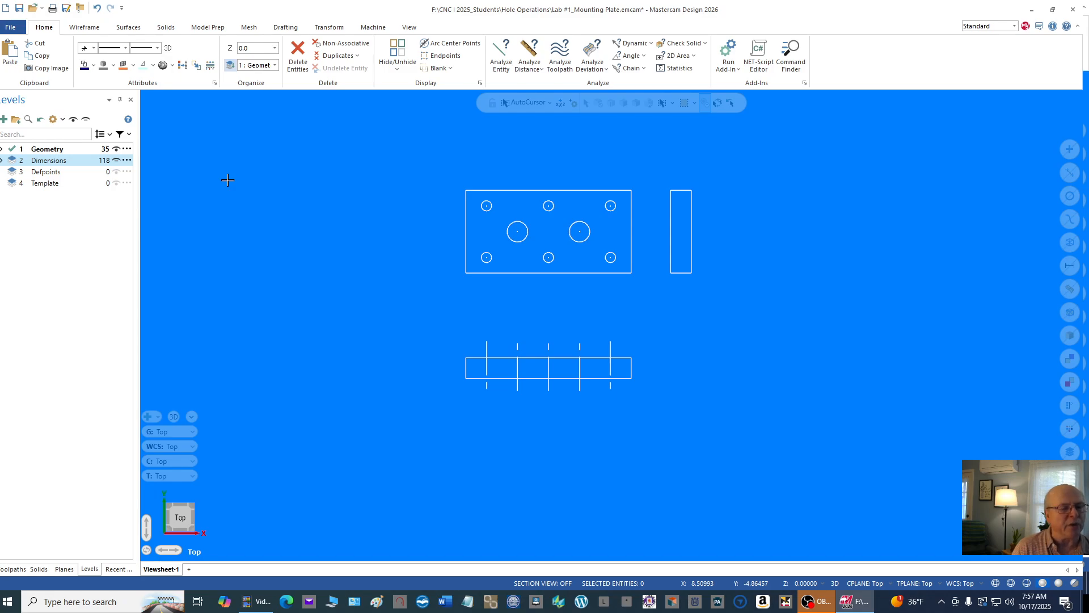
left_click(116, 161)
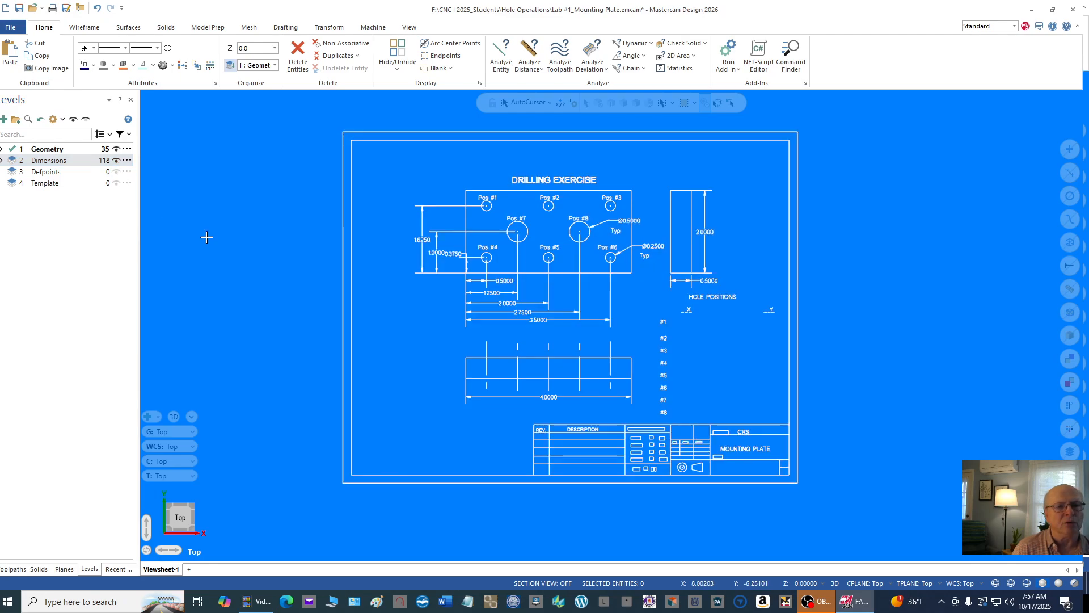
left_click(117, 160)
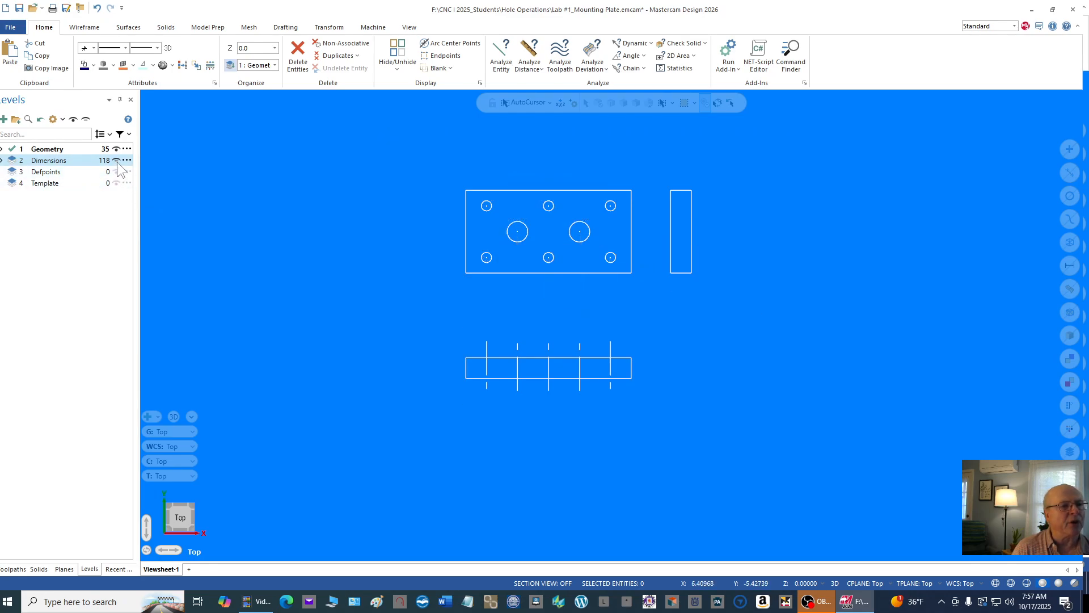
left_click(117, 160)
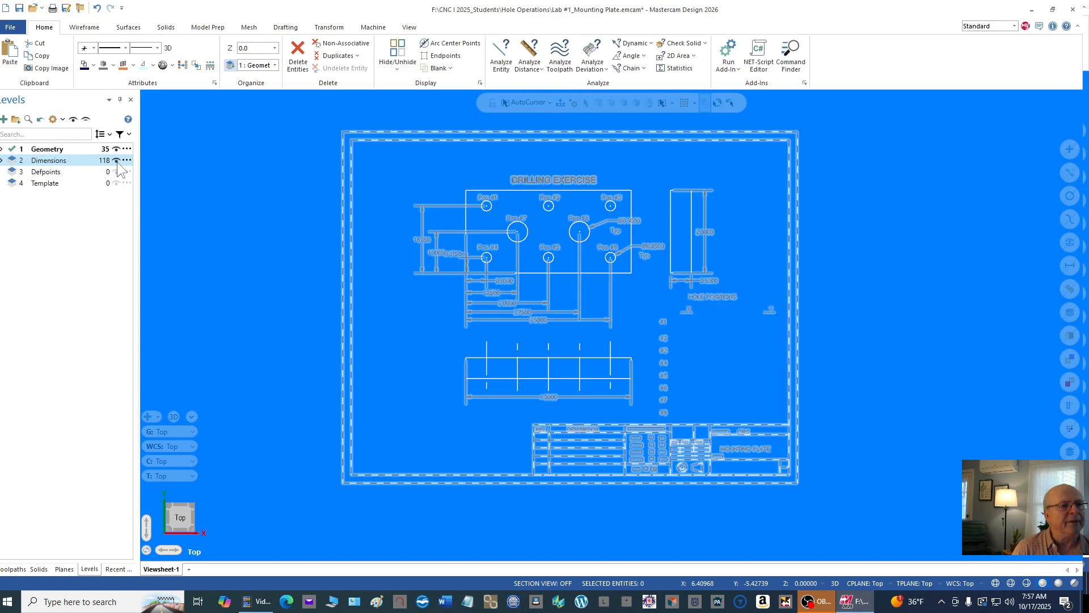
left_click(128, 162)
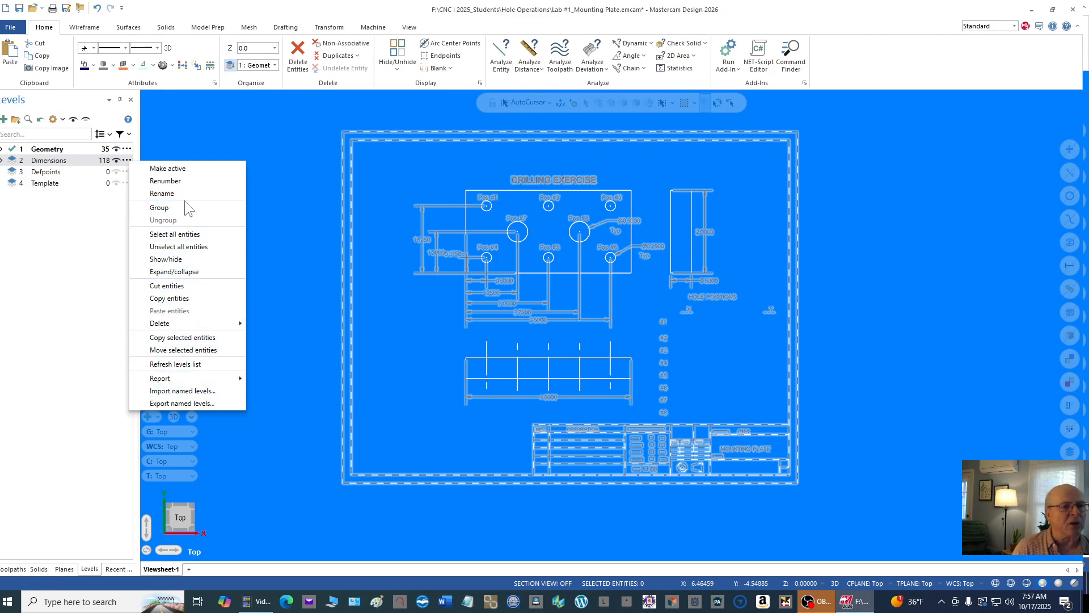
left_click(255, 123)
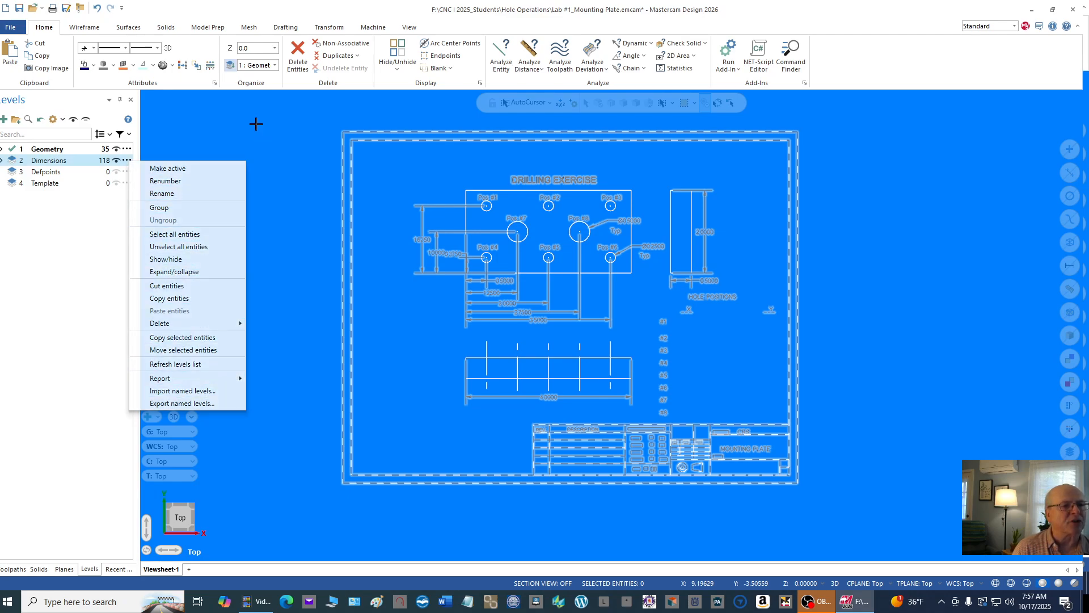
left_click(128, 149)
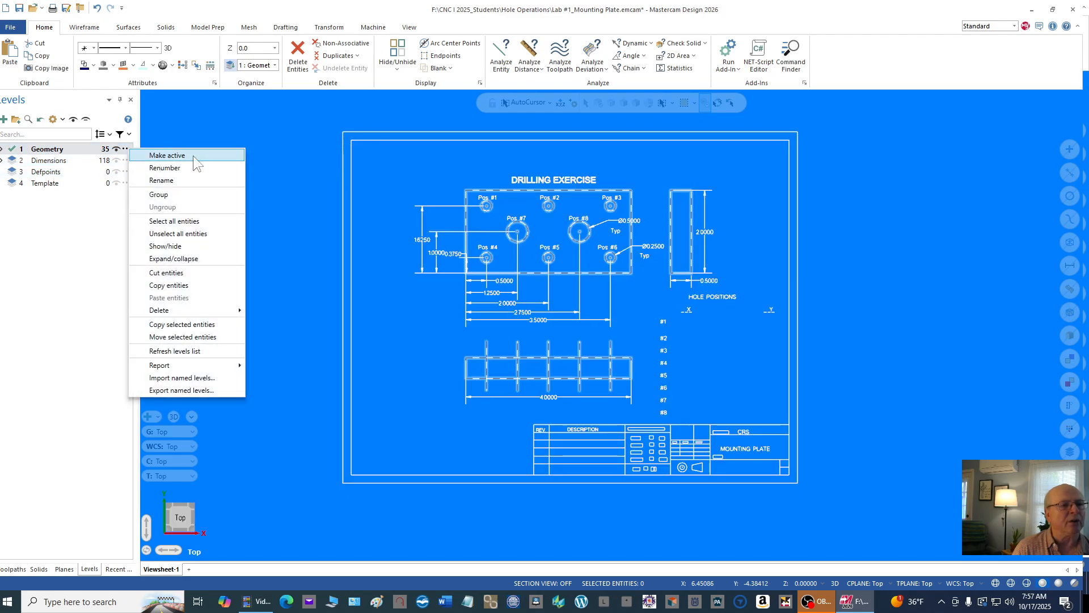
left_click(299, 124)
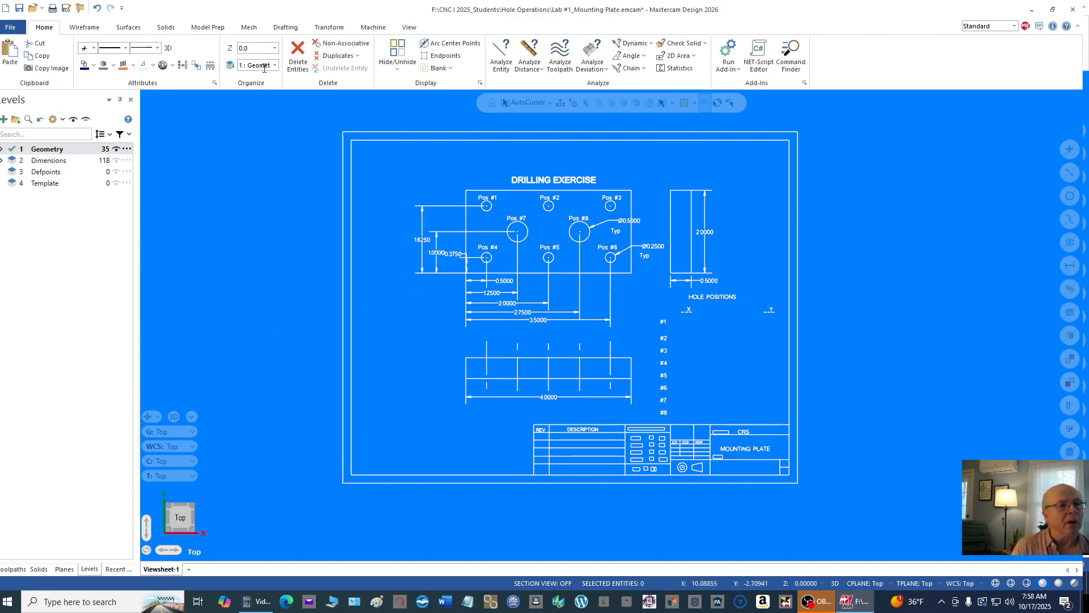
Move the entire drawing to the origin using the lower-left corner of the plate's hole-pattern view as the base point, then fit the view
left_click(329, 29)
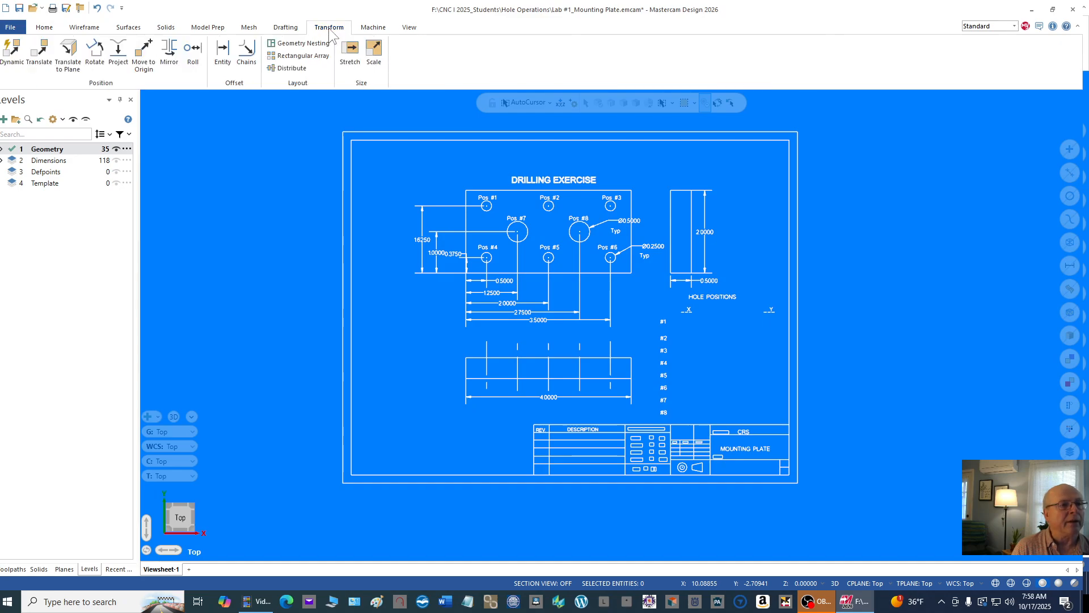
left_click(145, 68)
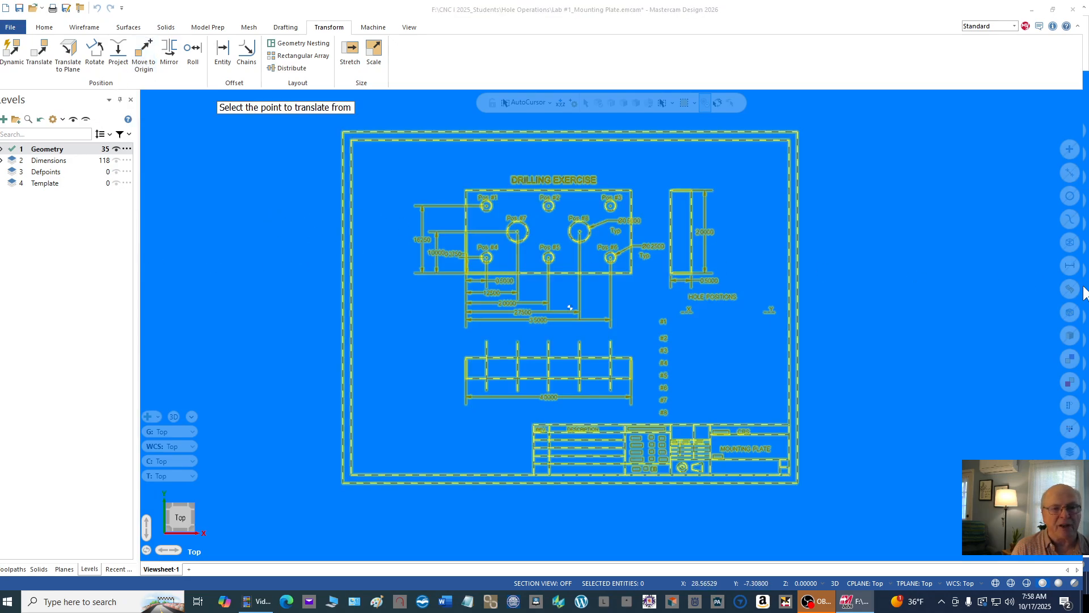
scroll(457, 257, "up", 1)
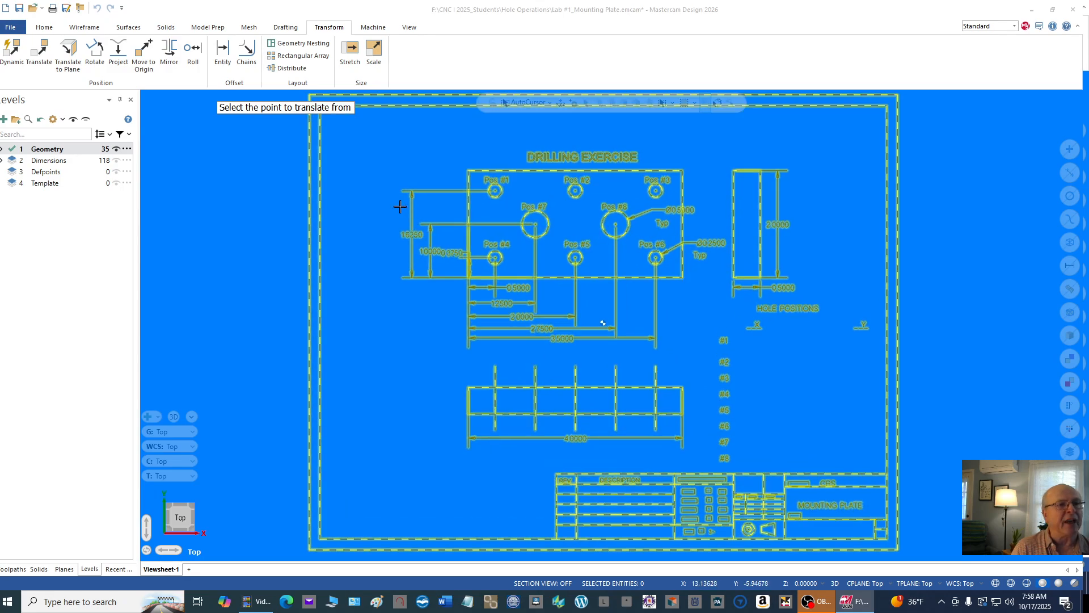
scroll(431, 292, "up", 1)
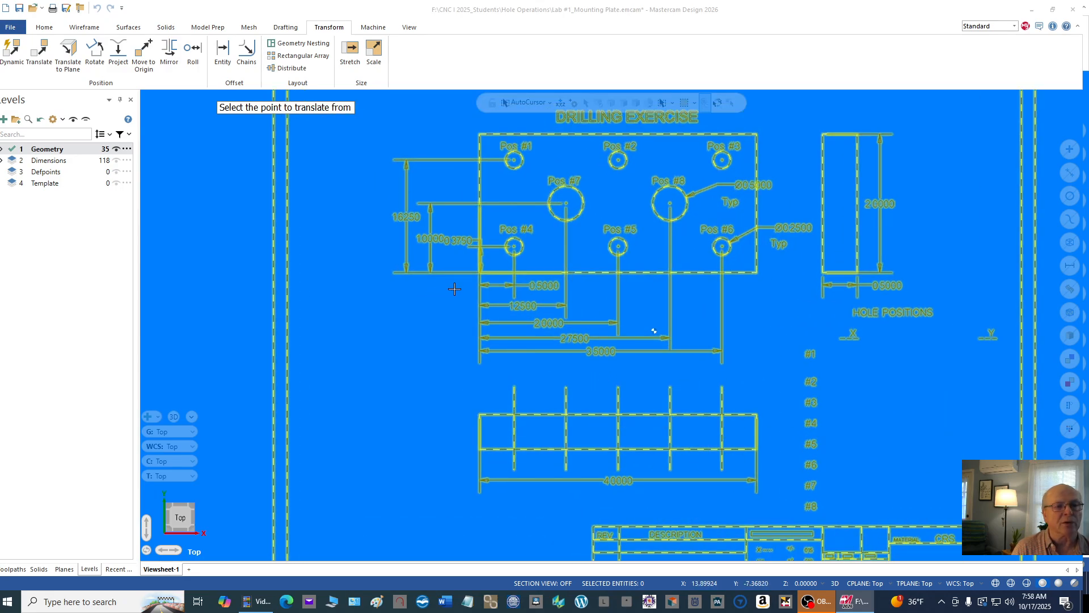
scroll(457, 284, "up", 2)
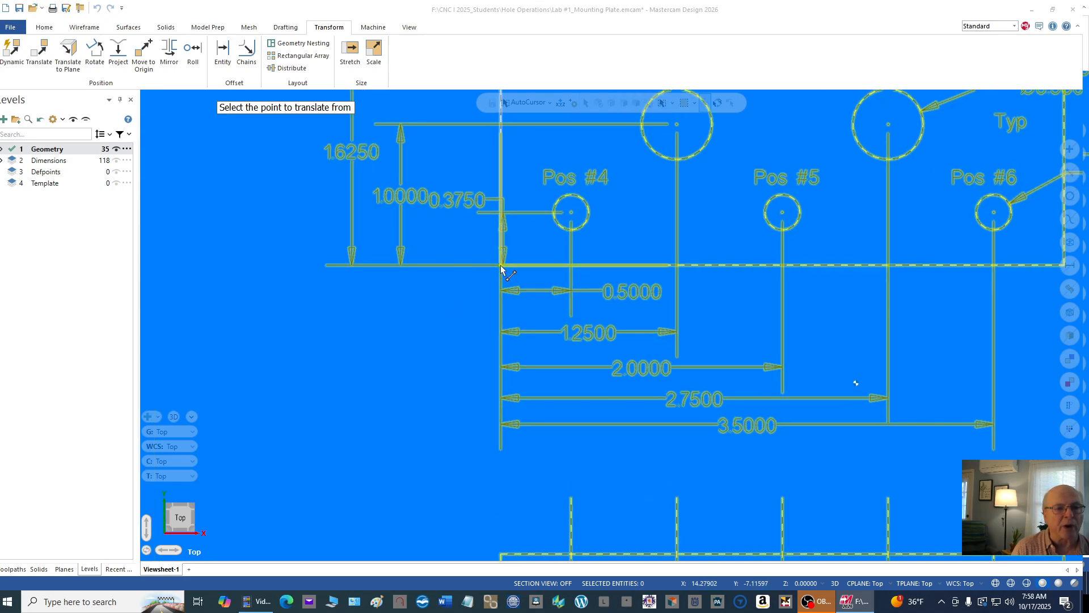
left_click(501, 264)
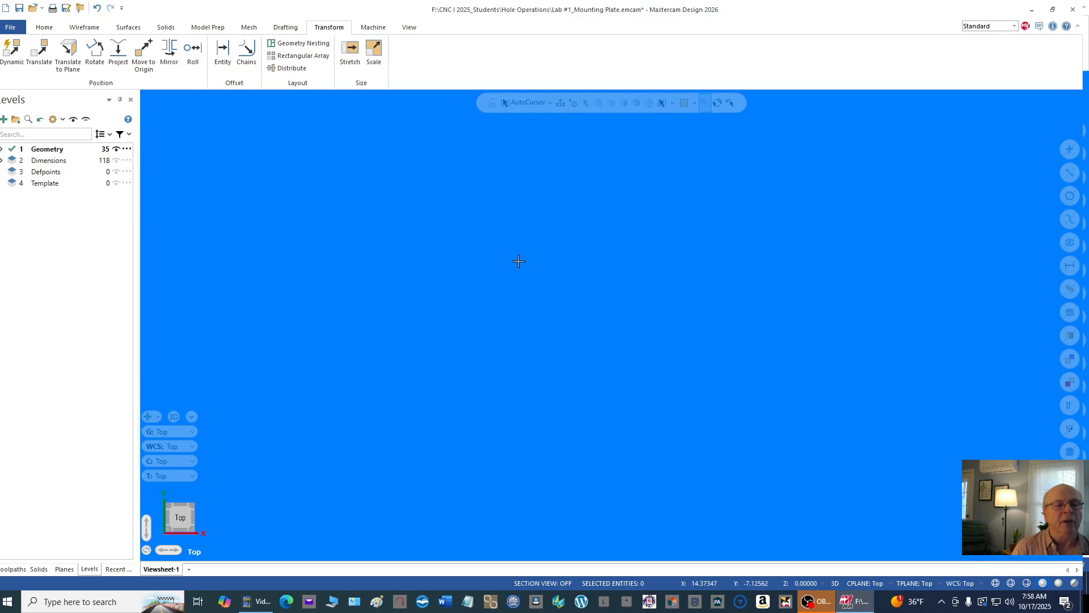
right_click(515, 205)
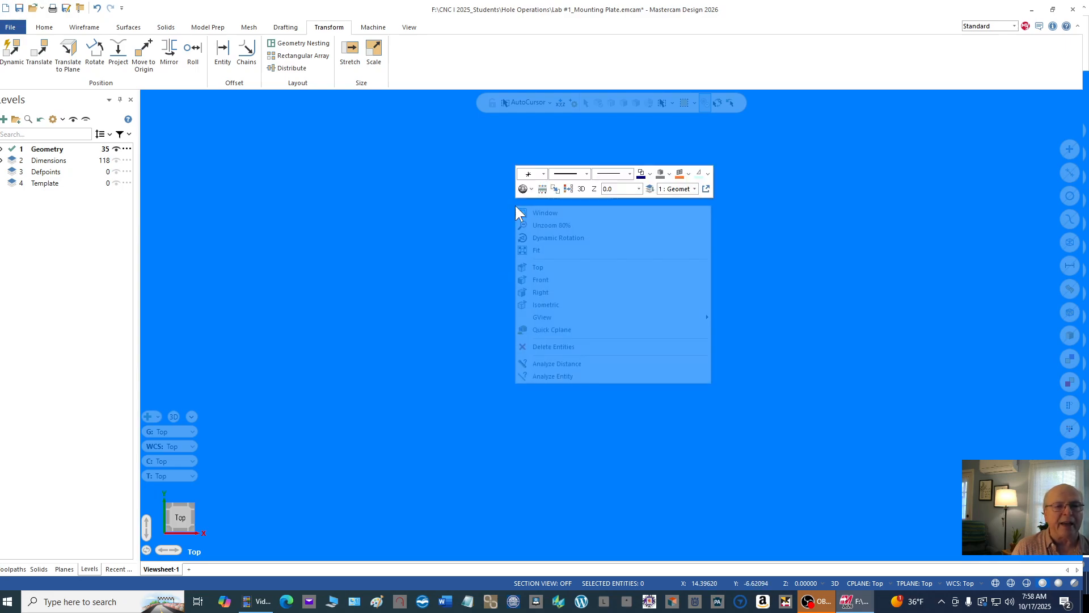
left_click(543, 251)
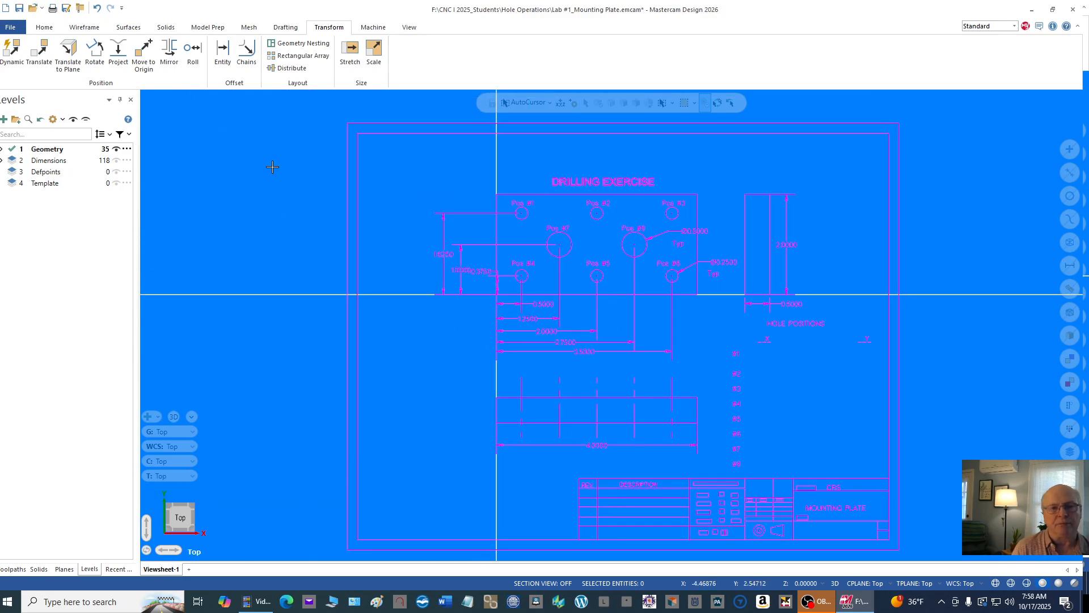
Select the entire drawing including its border and clear the transform colors from all entities
scroll(272, 167, "down", 2)
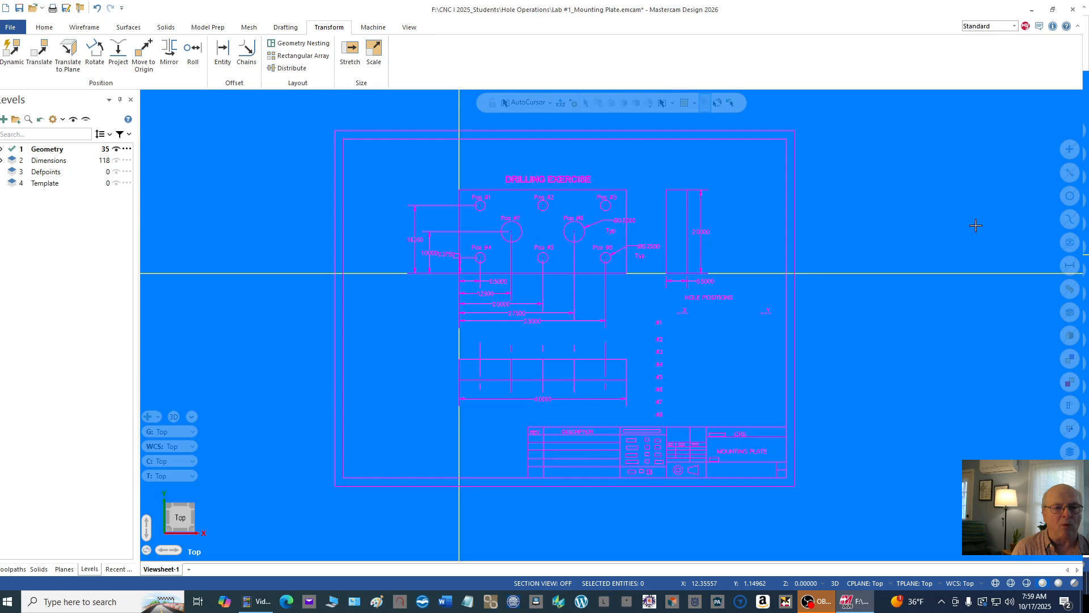
scroll(842, 384, "down", 1)
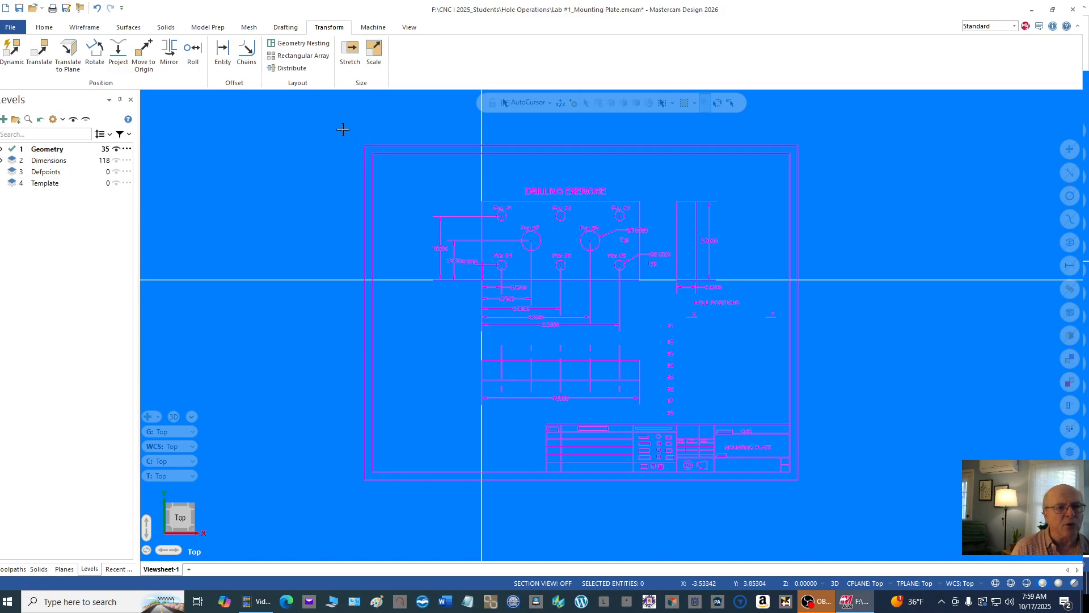
left_click_drag(343, 129, 846, 498)
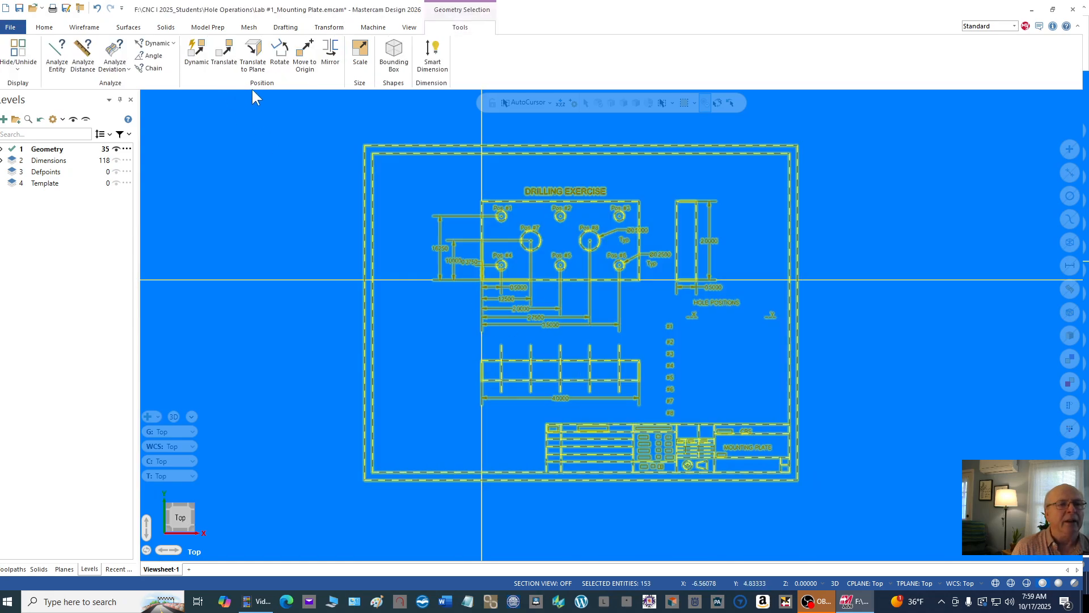
right_click(324, 120)
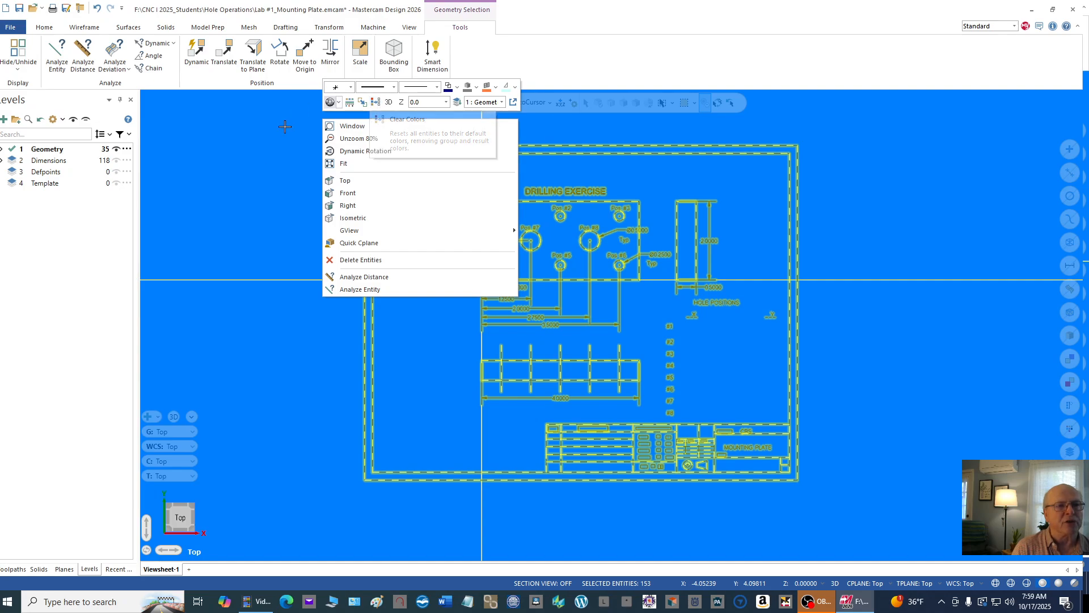
left_click(377, 106)
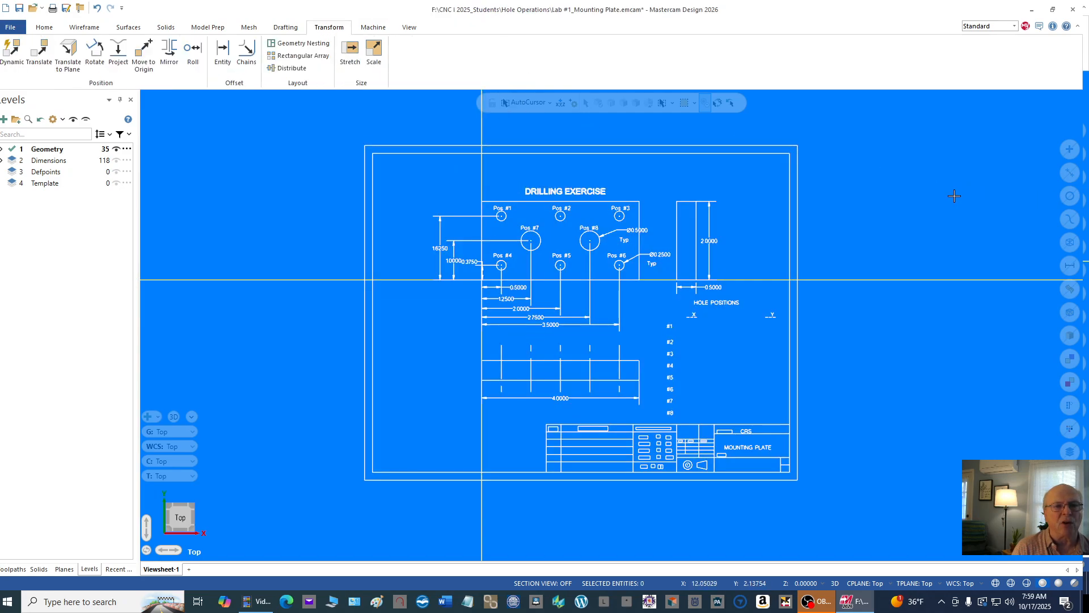
Delete the empty Defpoints and Template levels
scroll(922, 200, "down", 1)
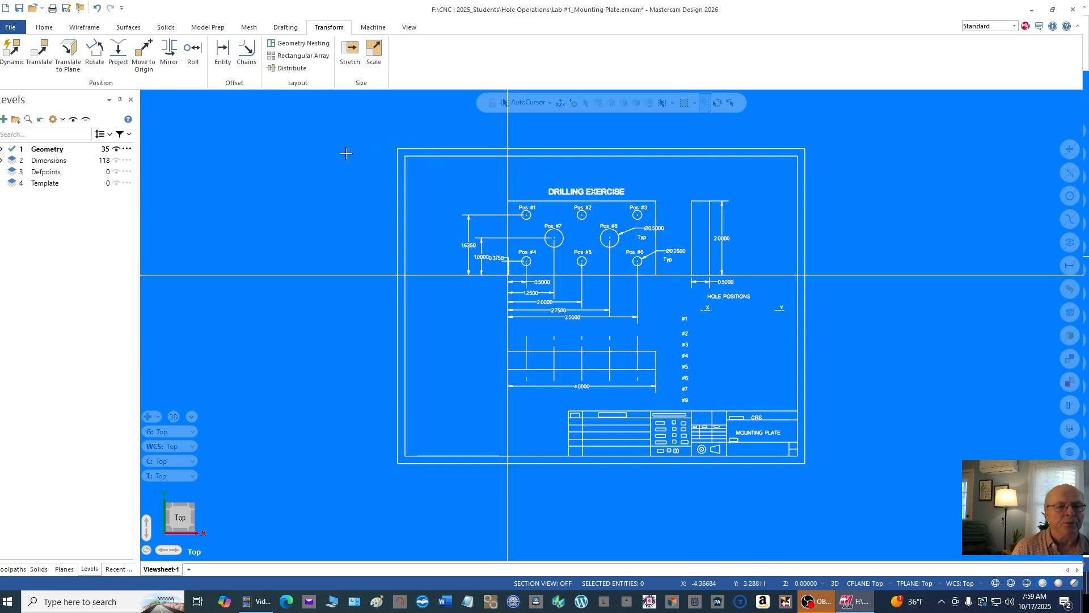
left_click(55, 183, "ctrl")
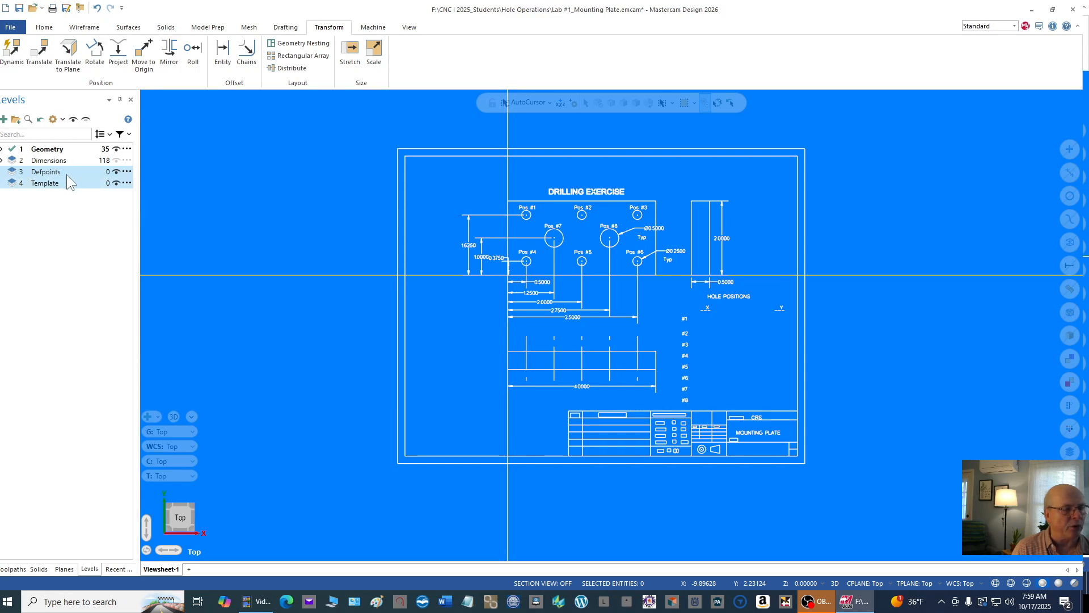
right_click(63, 176)
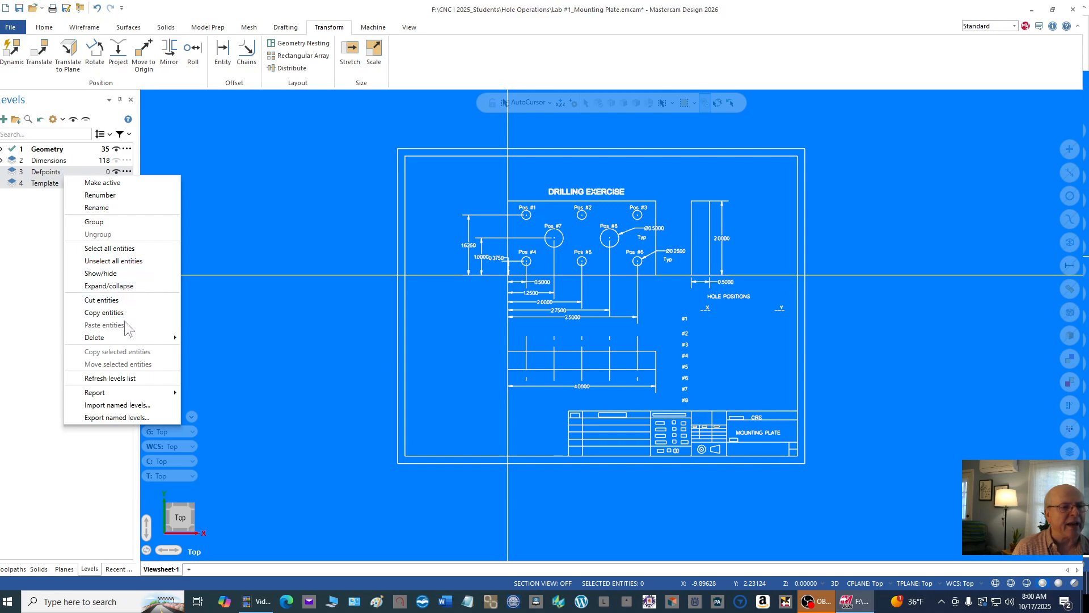
mouse_move(125, 337)
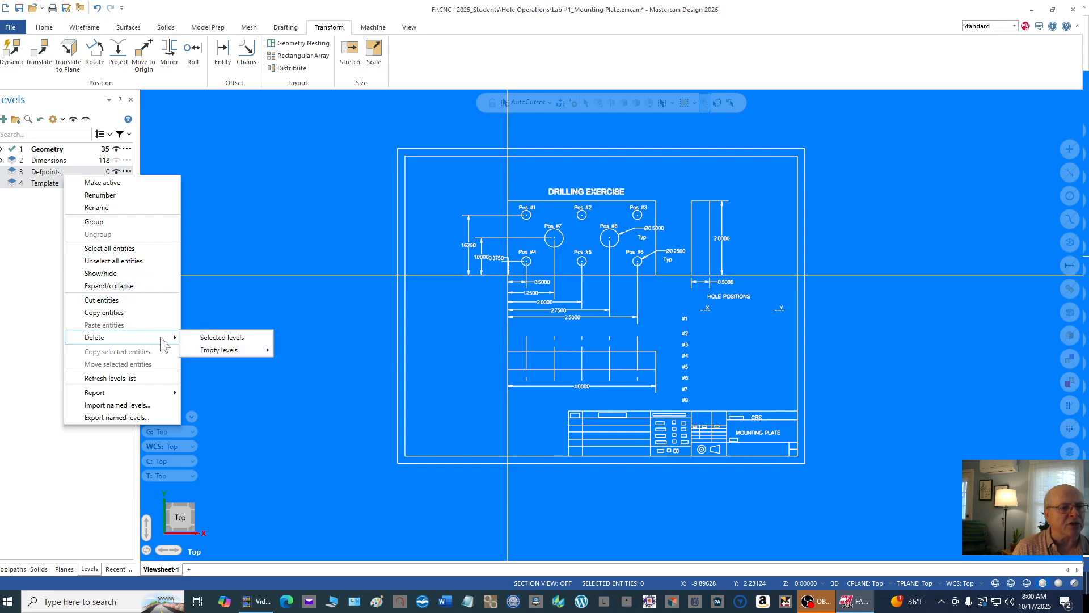
left_click(249, 338)
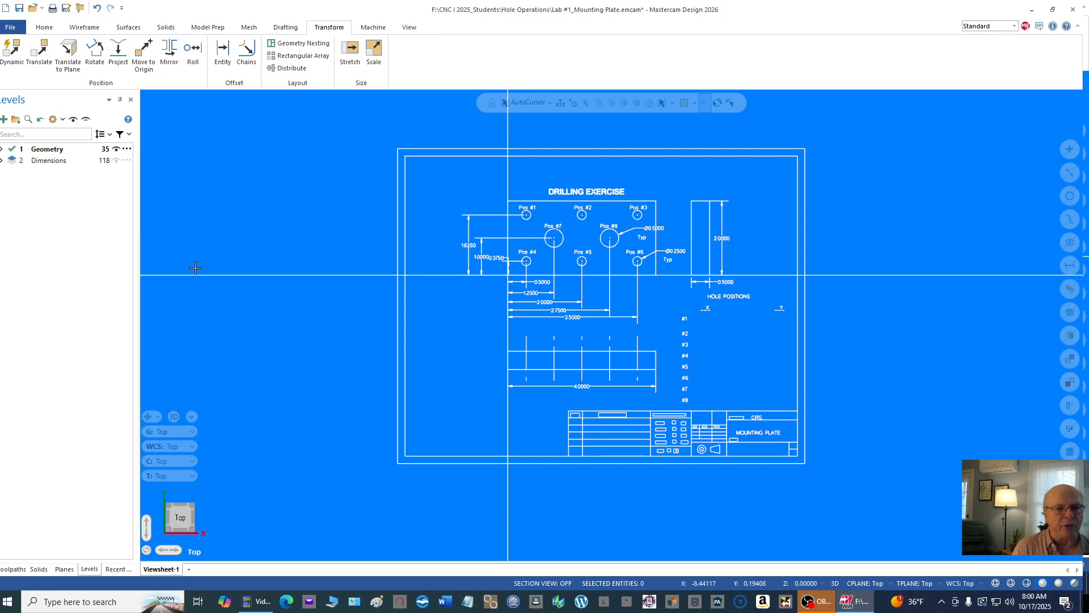
Hide the Dimensions level, then display the Toolpaths manager and widen it slightly
scroll(268, 261, "down", 1)
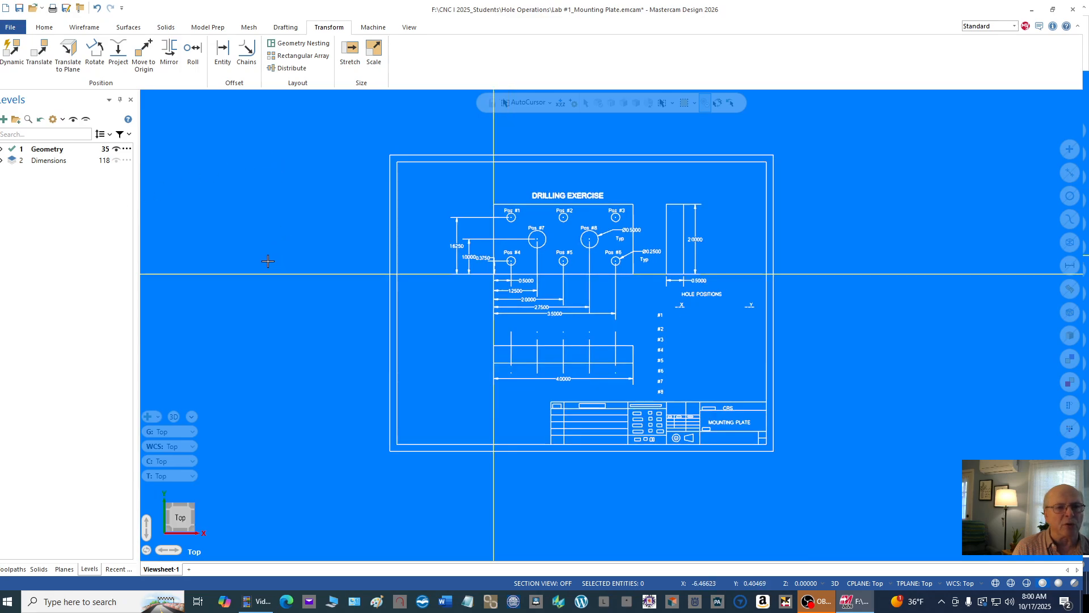
scroll(268, 261, "down", 1)
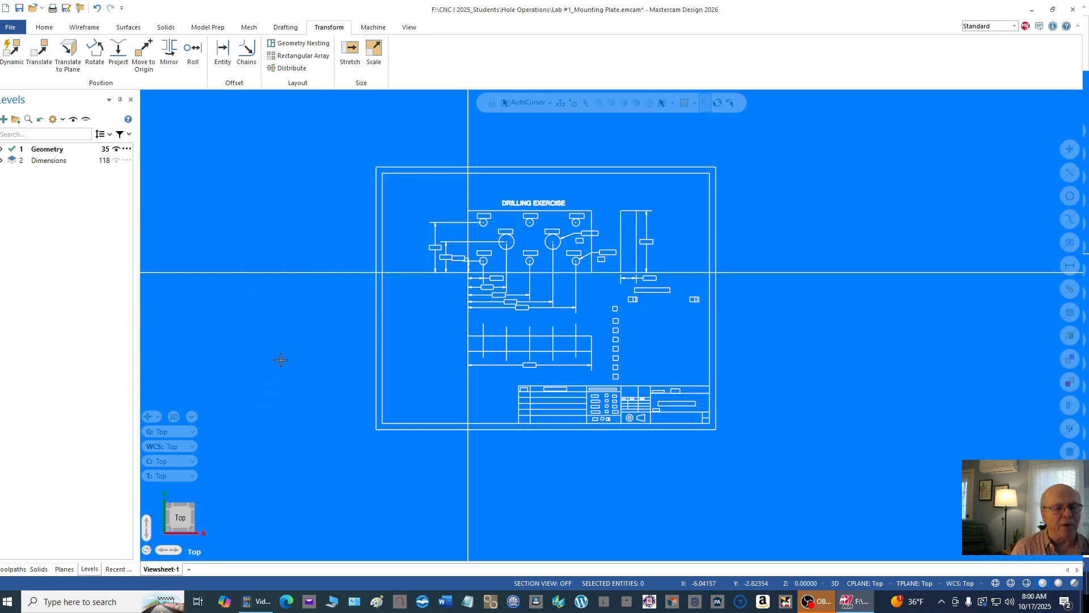
left_click(115, 160)
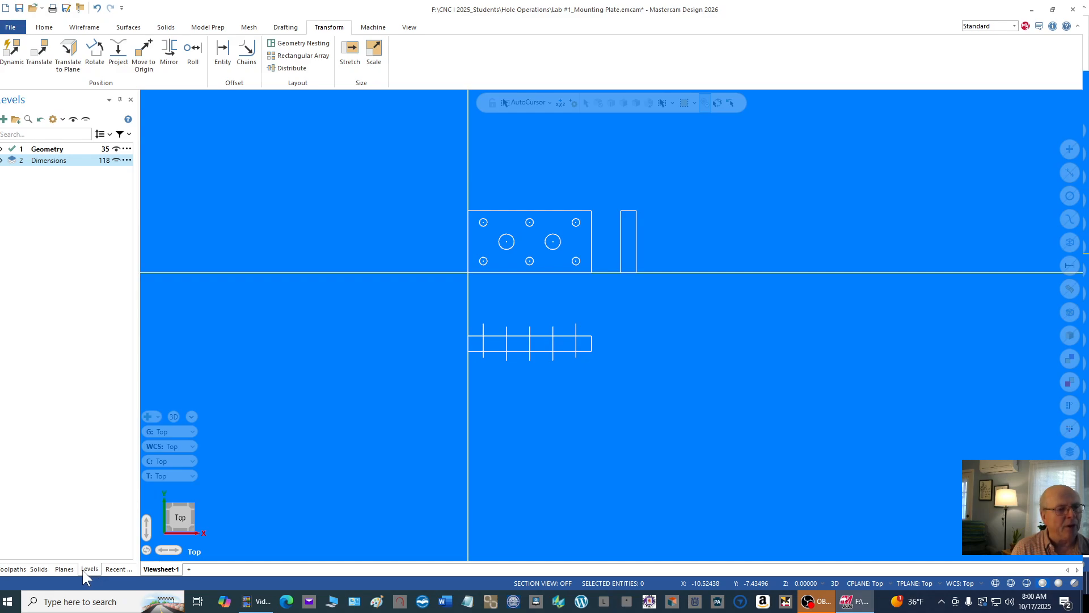
left_click(12, 569)
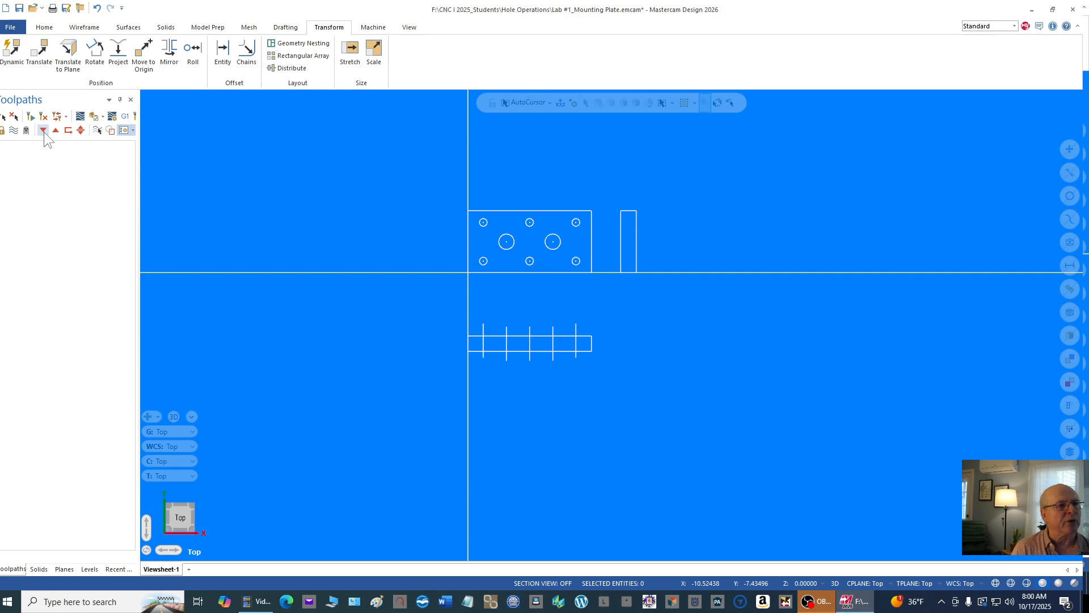
left_click_drag(138, 177, 149, 177)
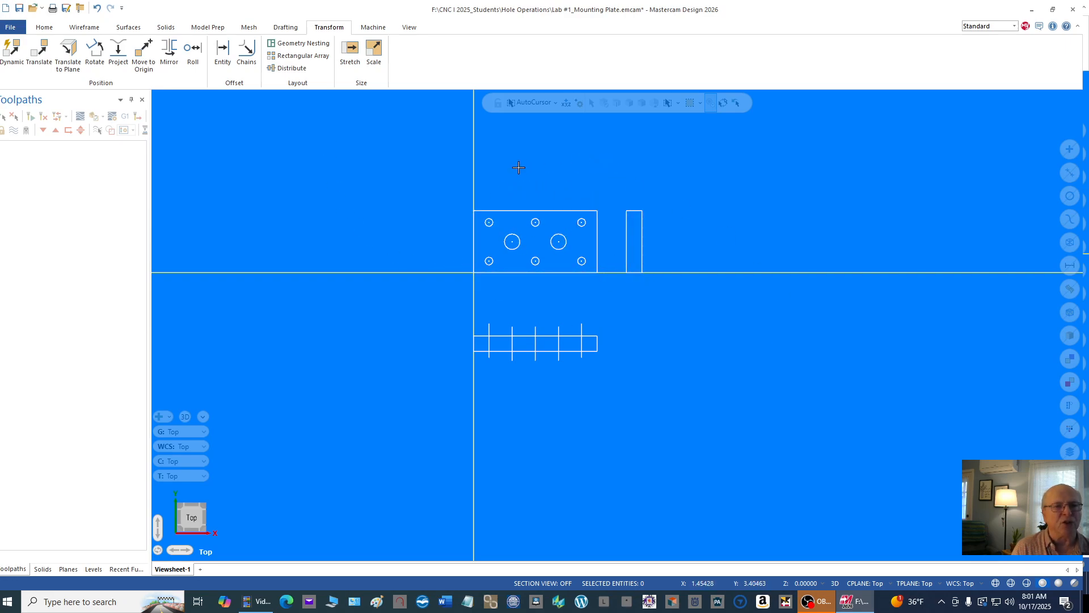
Add the default mill machine to the drawing and expand the properties of its new machine group
left_click(51, 27)
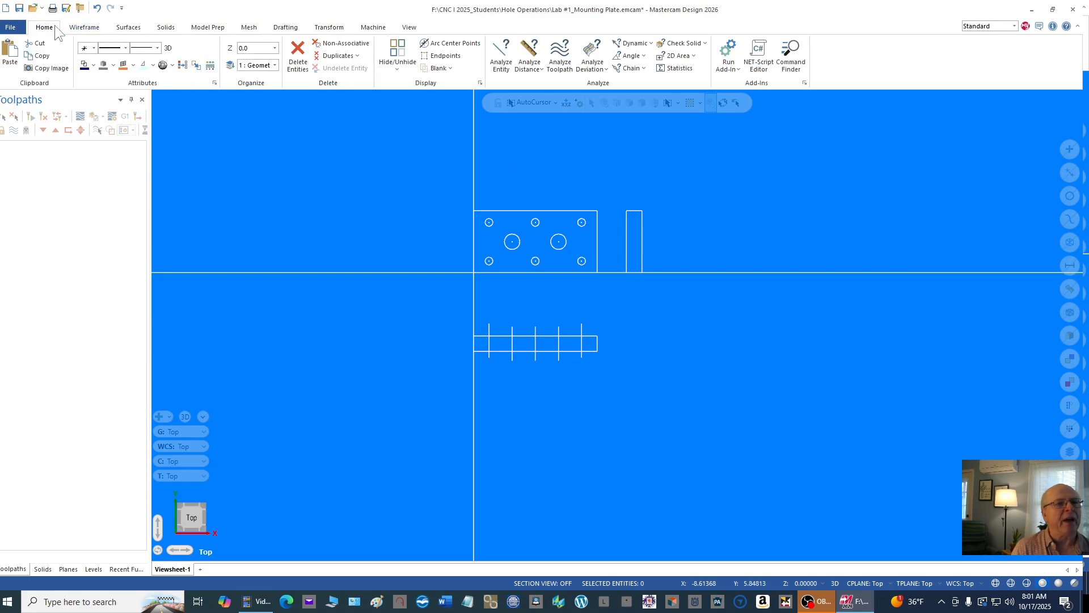
left_click(374, 27)
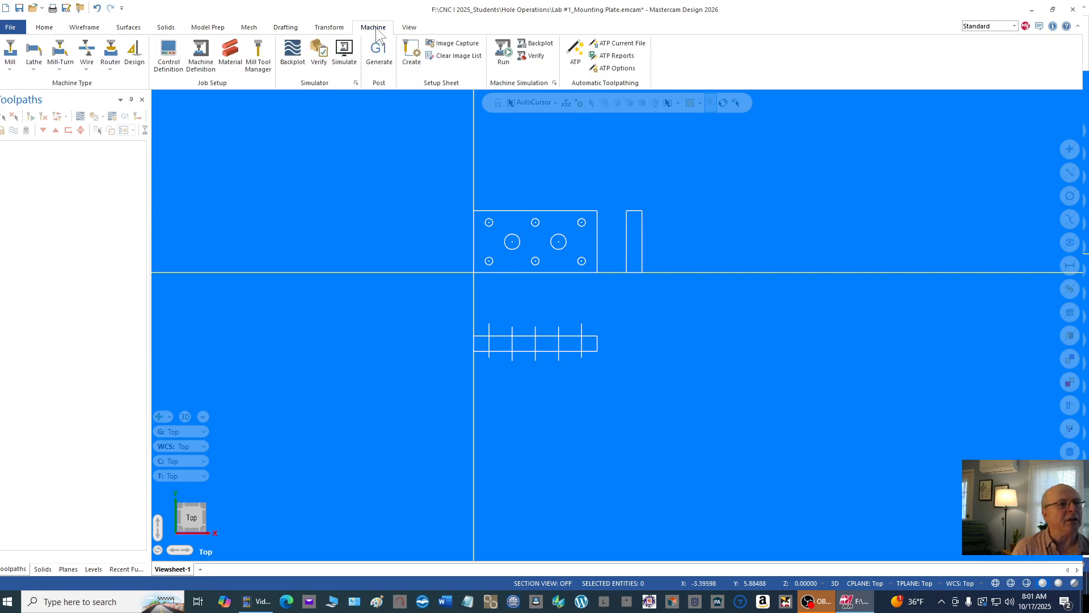
left_click(9, 71)
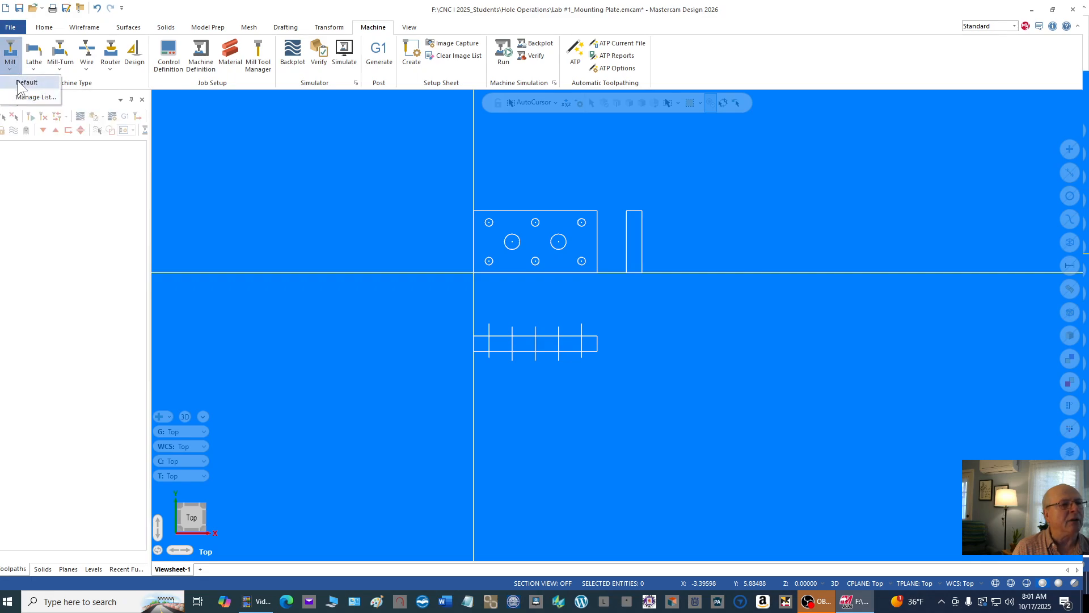
left_click(17, 83)
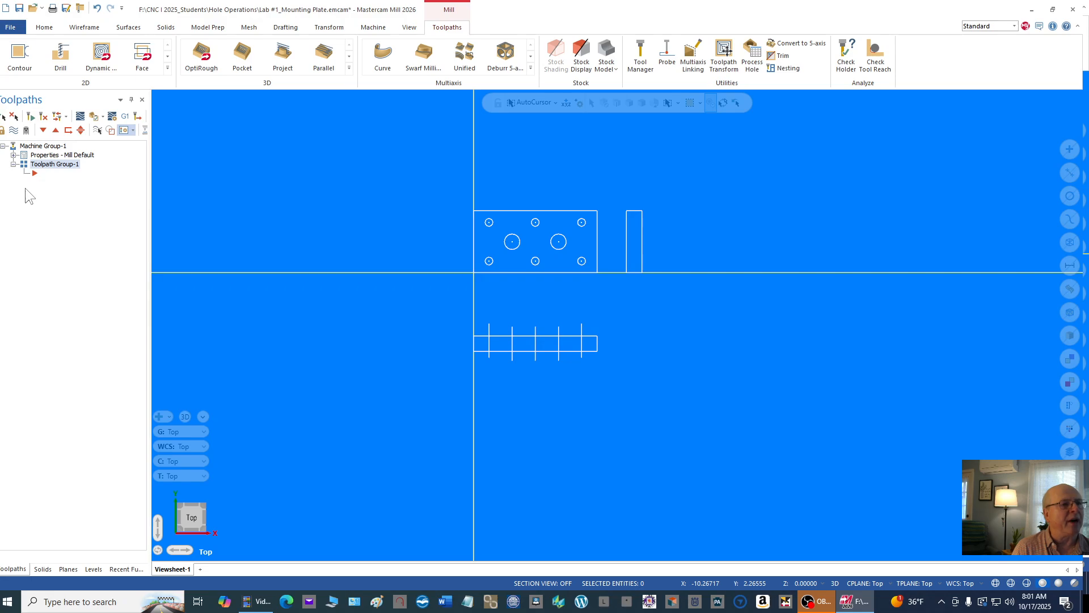
left_click(13, 156)
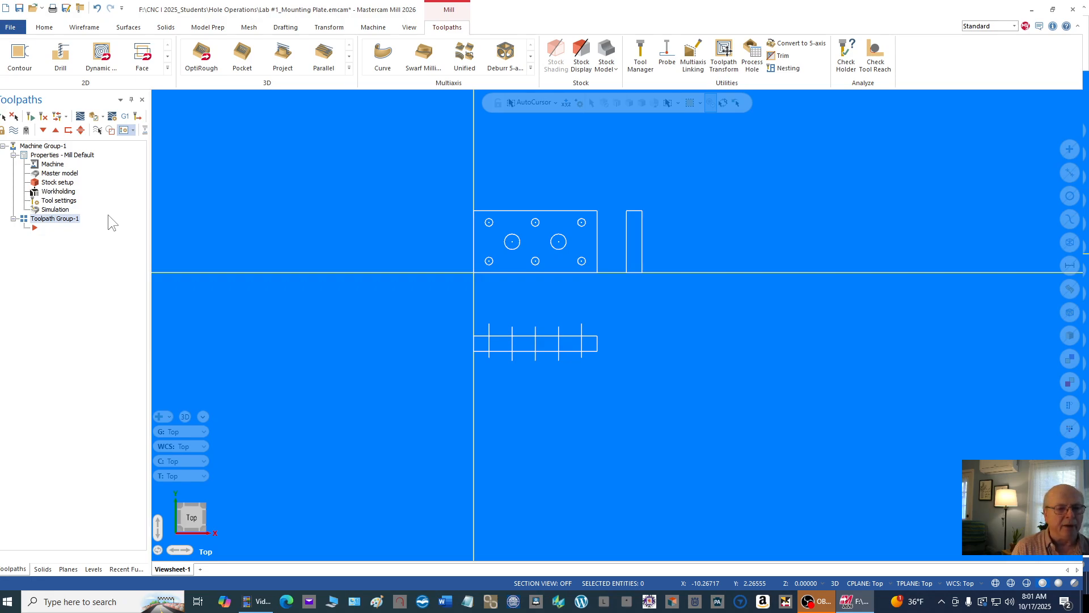
Open the machine group setup and define rectangular stock from the plate outline in the hole-pattern view
left_click(49, 166)
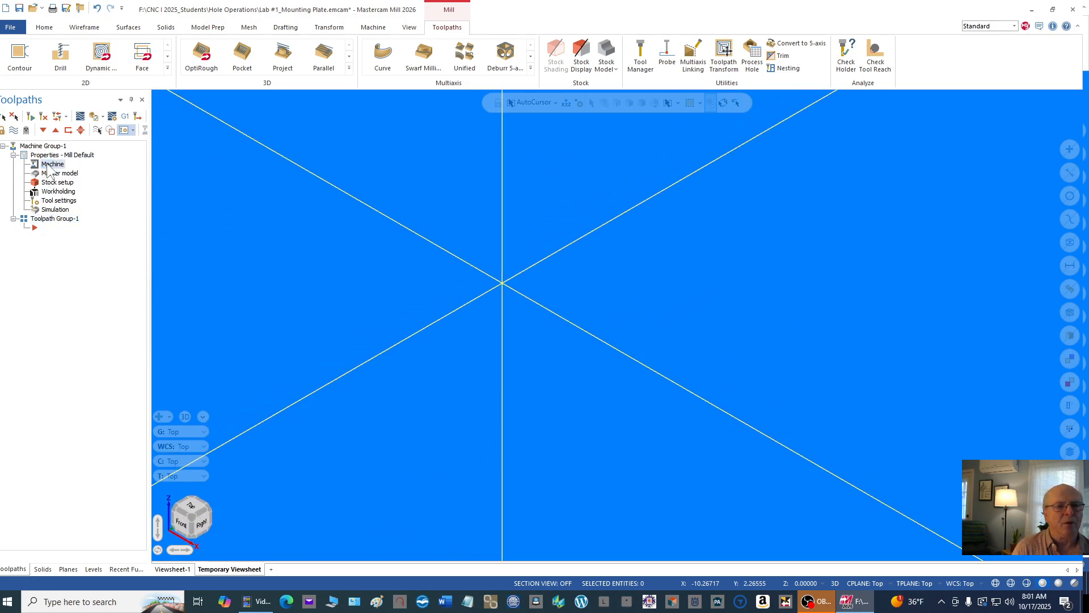
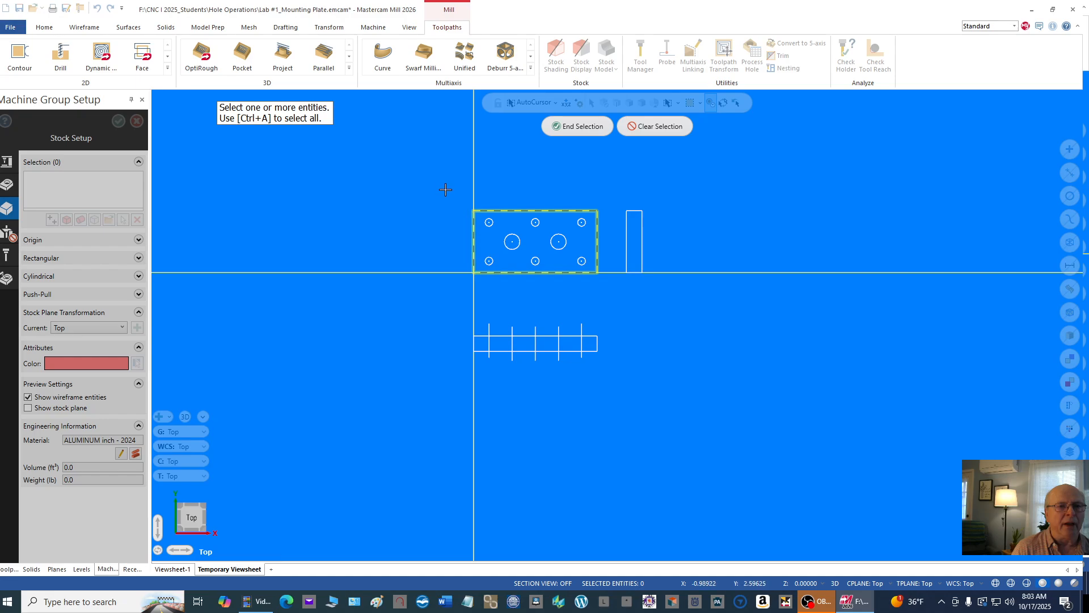
left_click(584, 126)
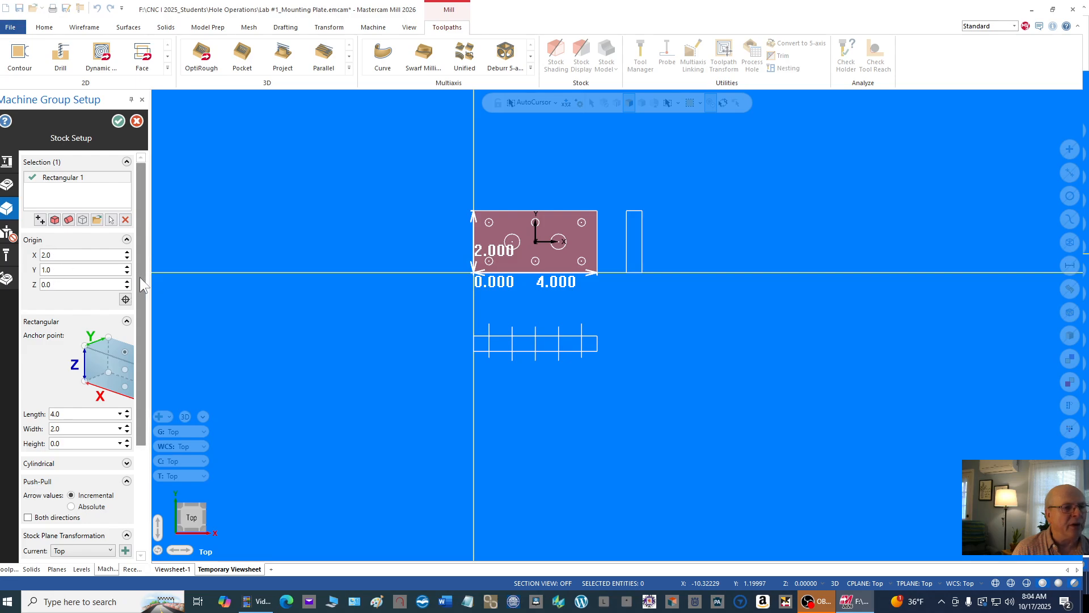
left_click_drag(140, 277, 146, 353)
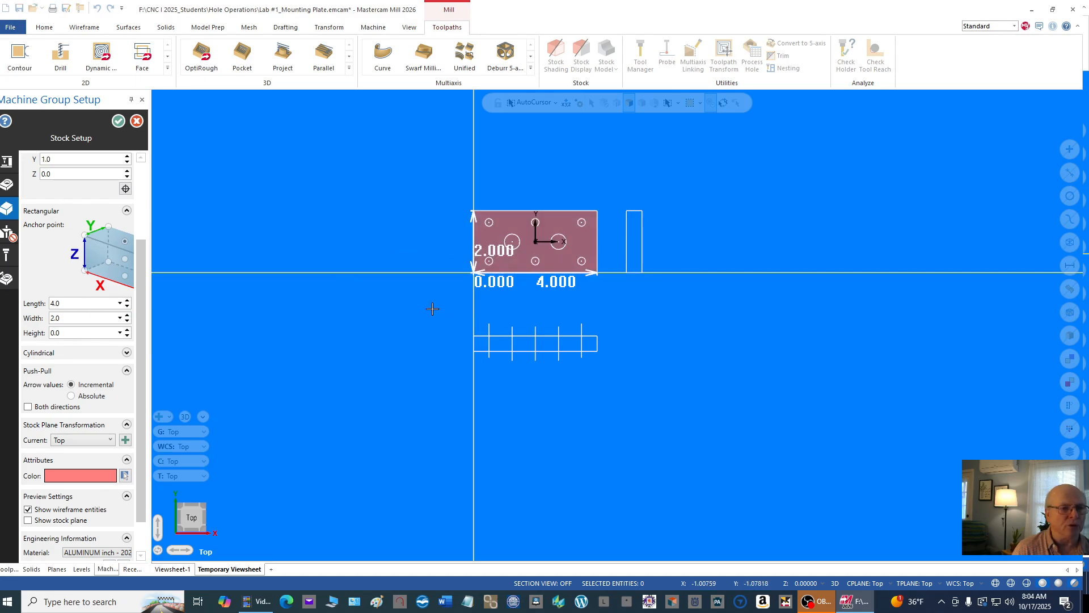
left_click(67, 332)
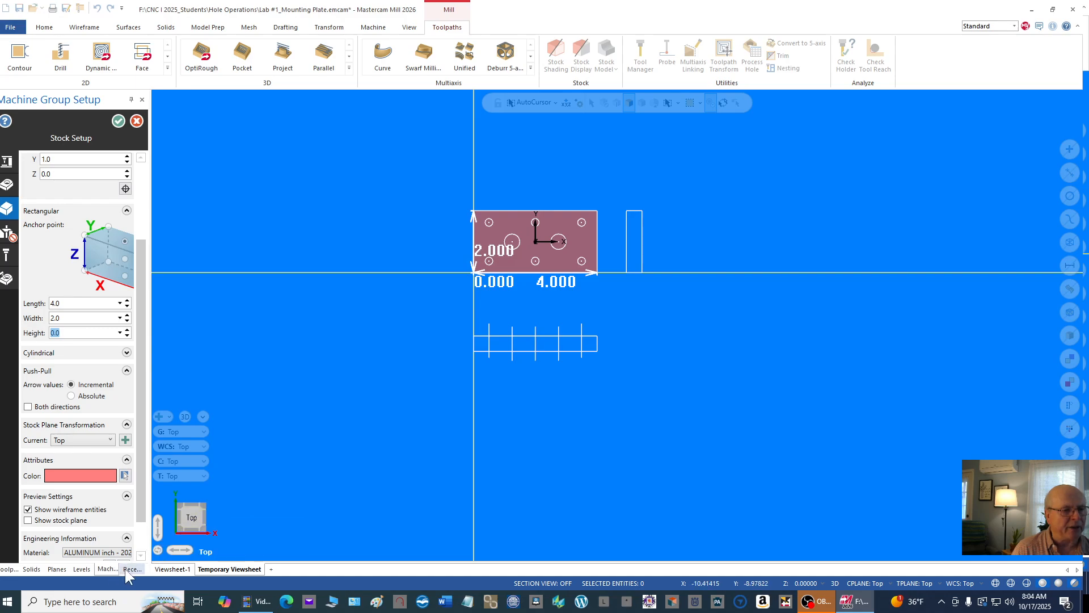
Display the Dimensions level to check the plate thickness, and switch to an isometric view of the stock preview
left_click(85, 572)
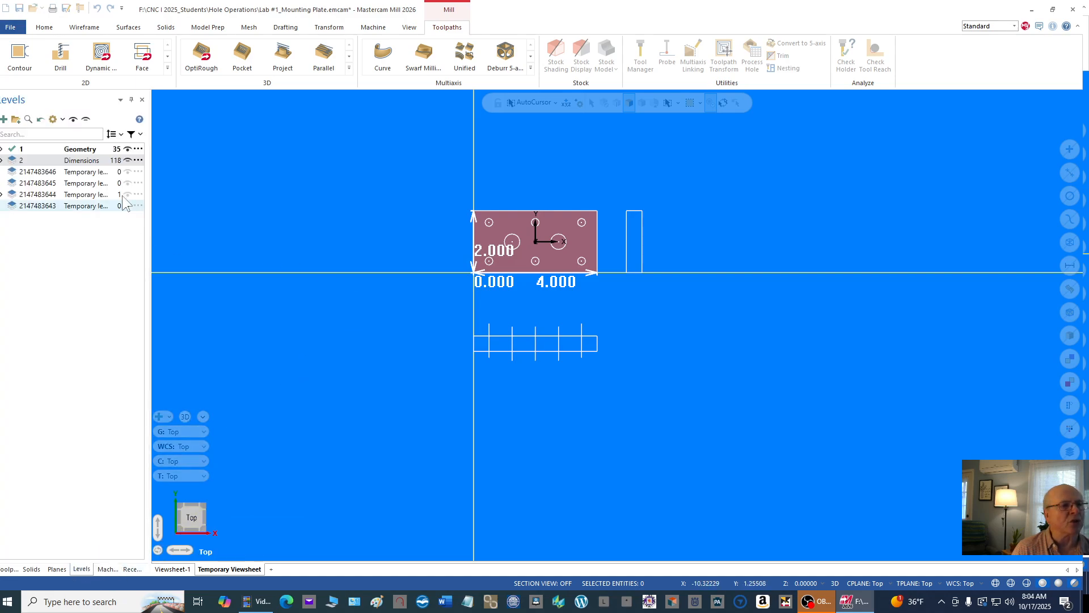
left_click(127, 160)
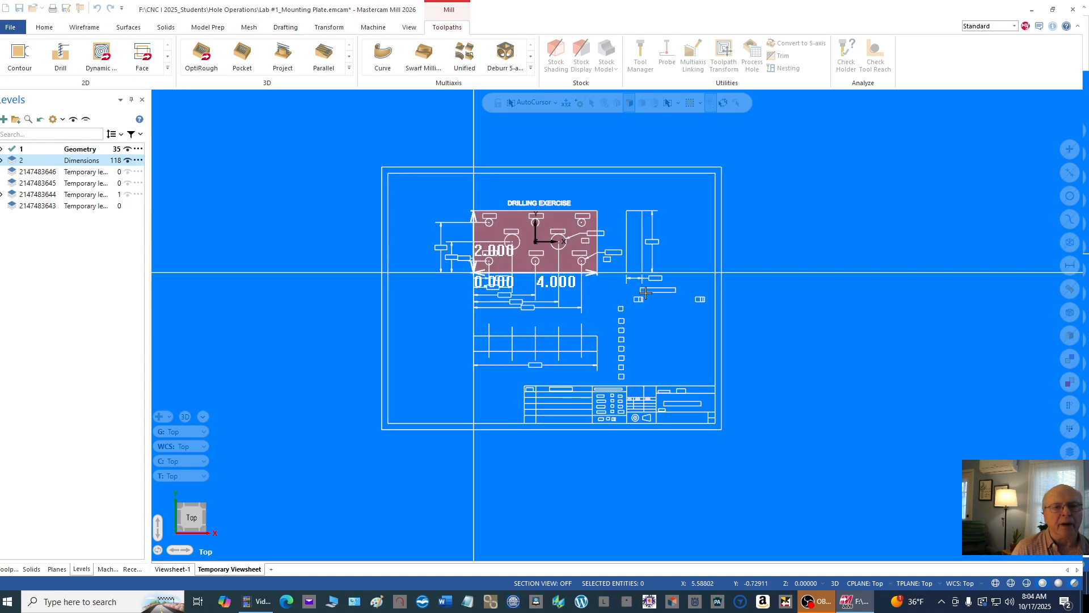
scroll(632, 273, "up", 2)
scroll(663, 274, "down", 2)
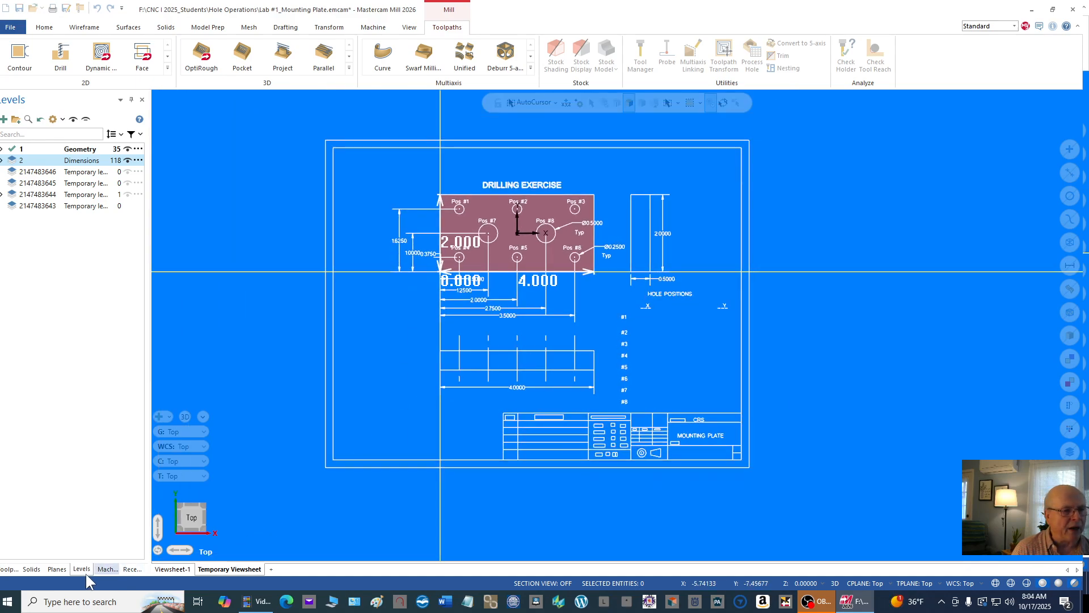
left_click(9, 569)
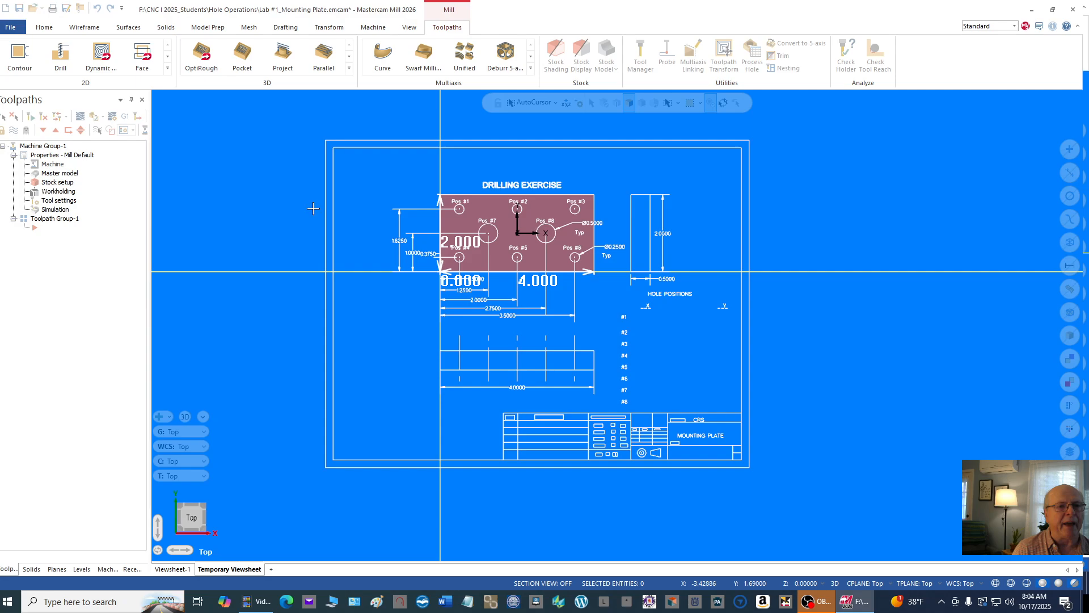
right_click(271, 153)
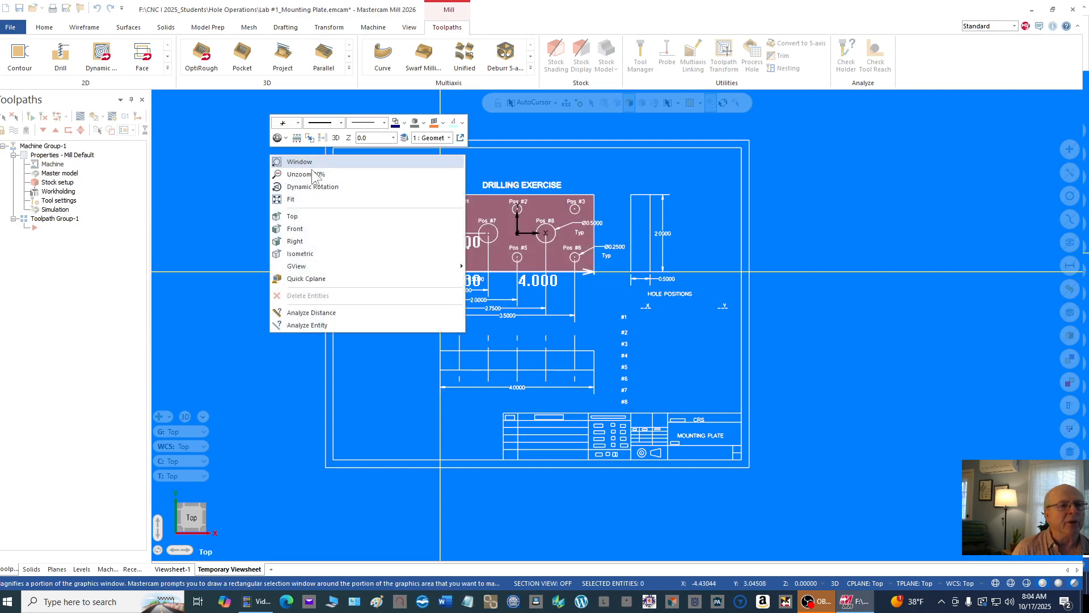
left_click(319, 254)
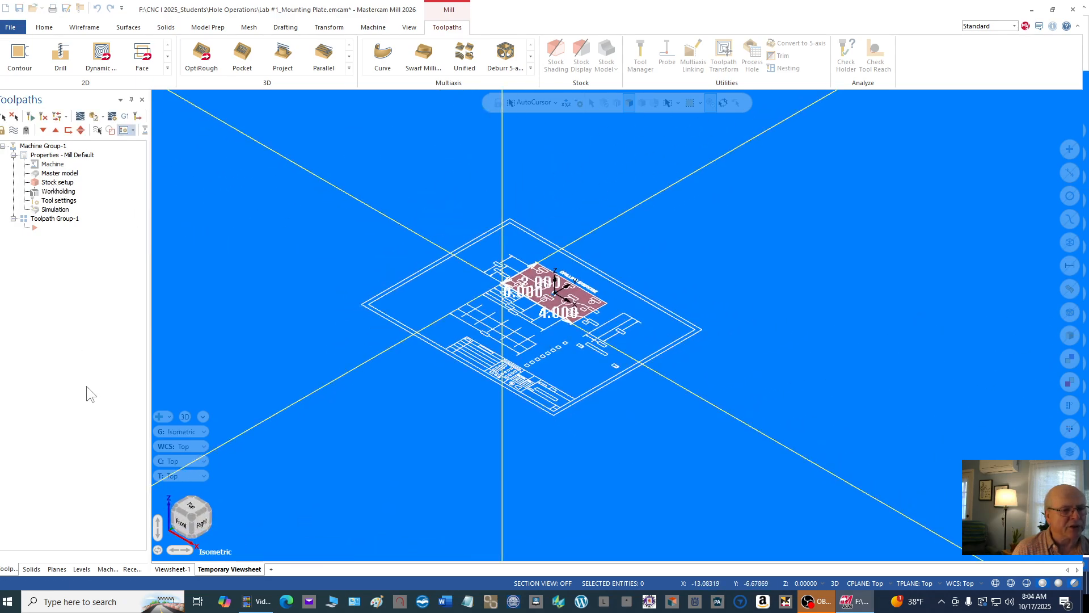
Set the rectangular stock height to 0.5 in the stock setup and accept the machine group setup
left_click(104, 568)
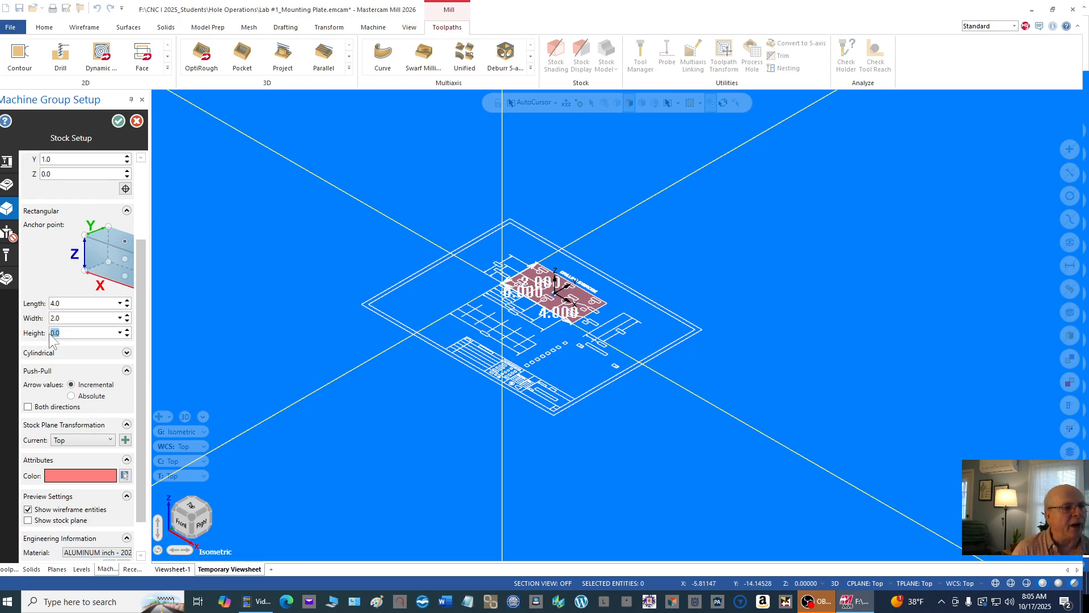
type(".5")
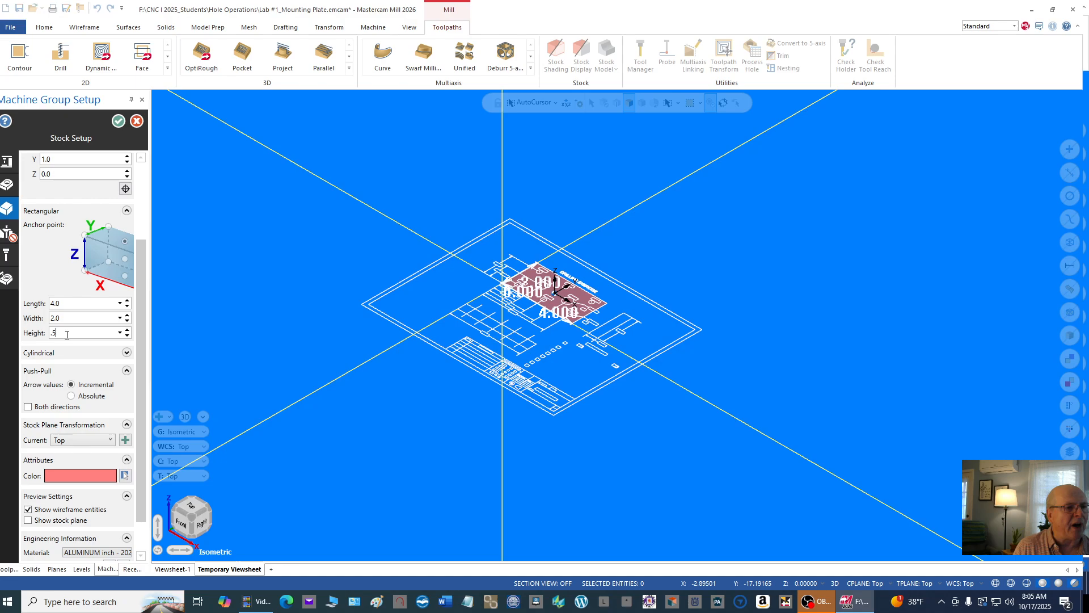
key("Return")
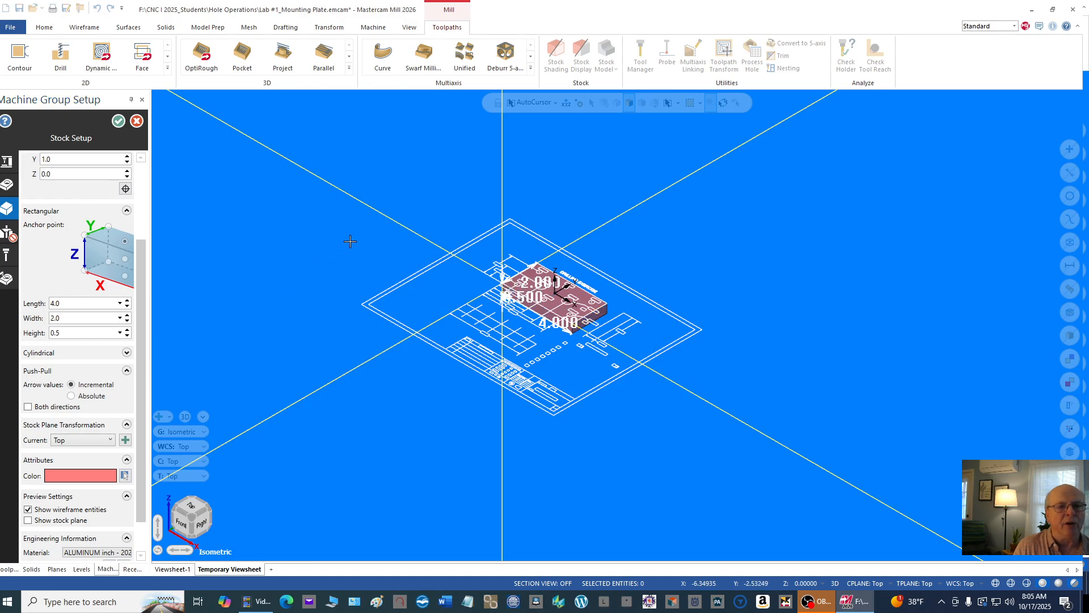
scroll(409, 272, "up", 1)
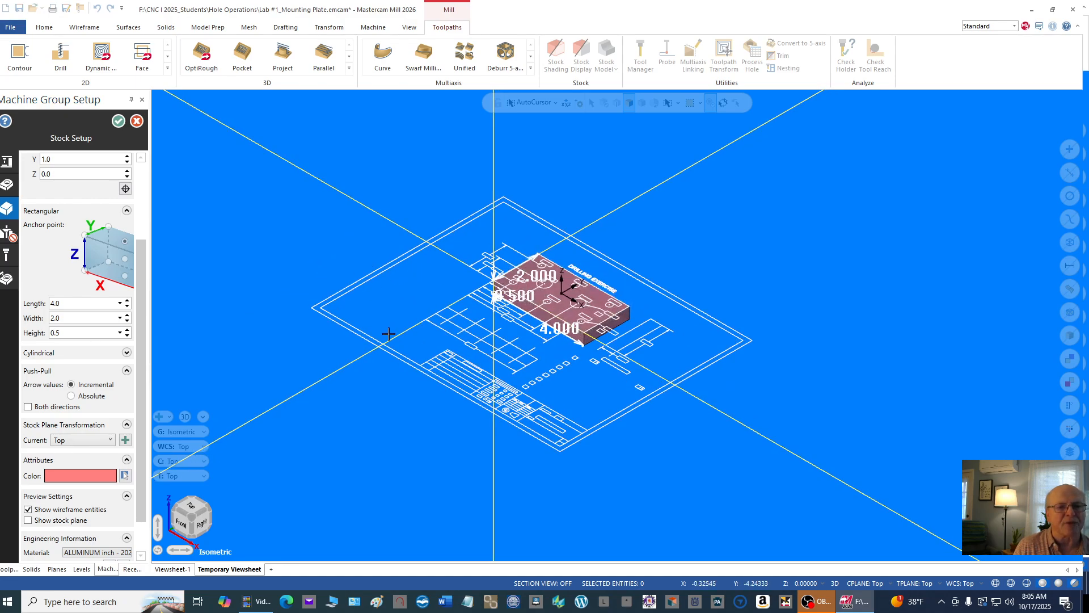
scroll(582, 339, "up", 3)
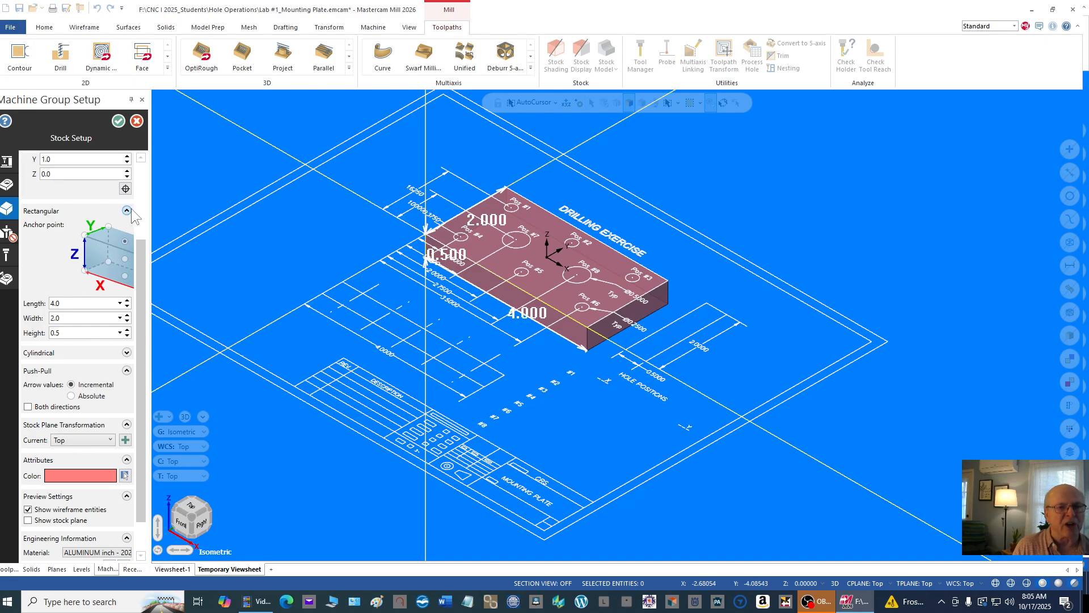
left_click(119, 120)
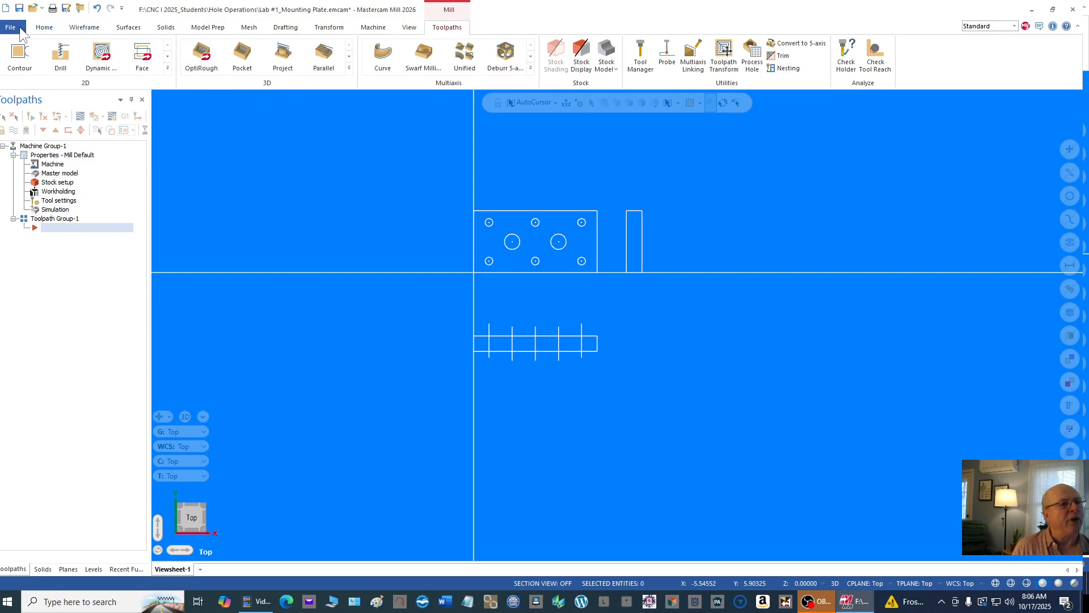
Turn on the stock display and stock shading, with the part shown in an isometric view
left_click(583, 62)
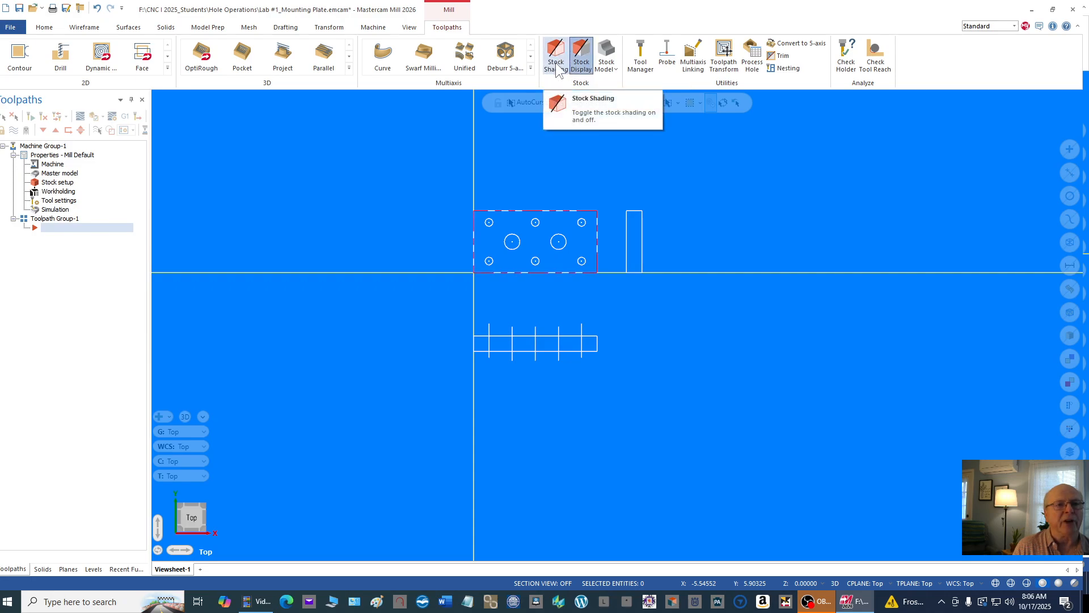
scroll(716, 275, "down", 1)
right_click(732, 178)
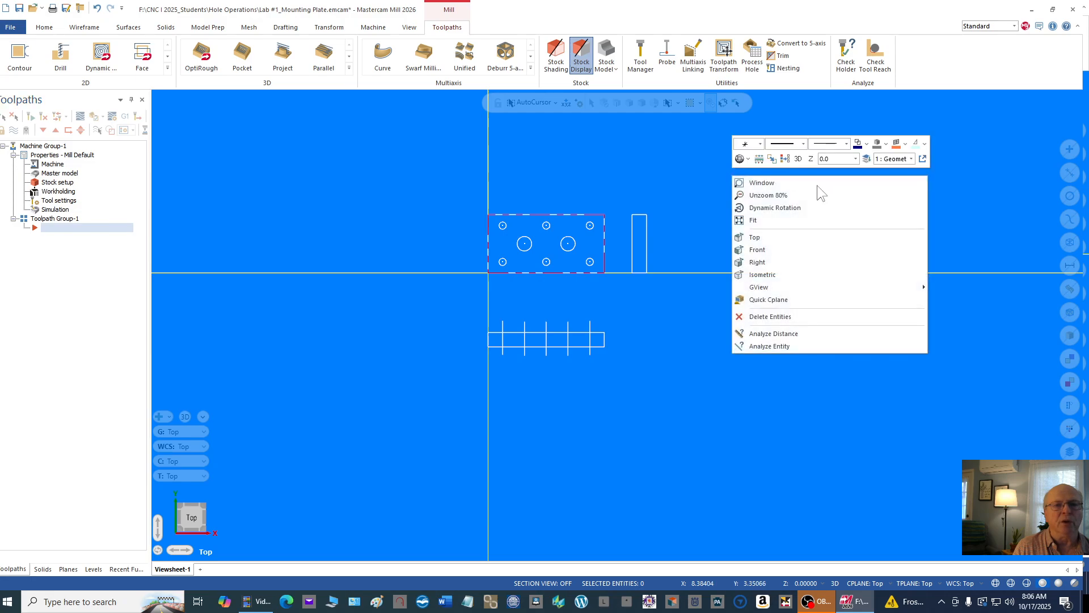
left_click(763, 275)
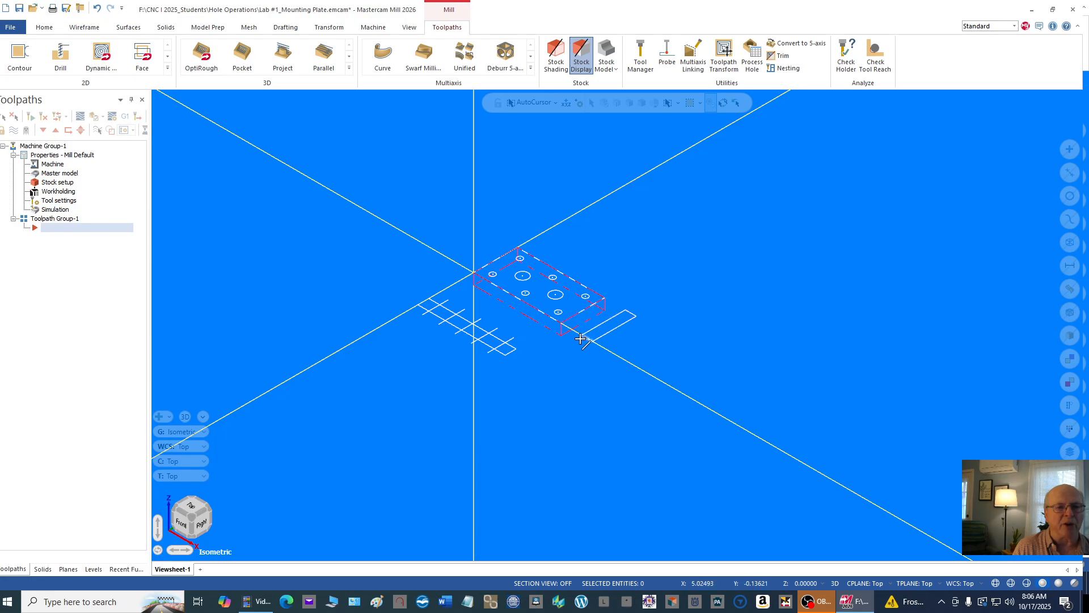
scroll(578, 338, "up", 2)
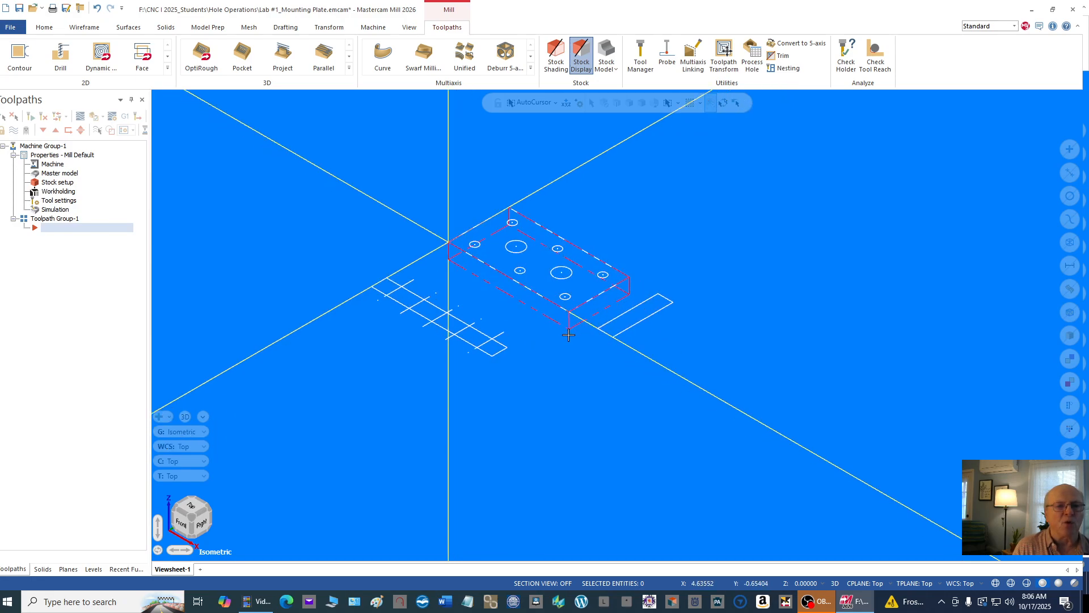
left_click(555, 65)
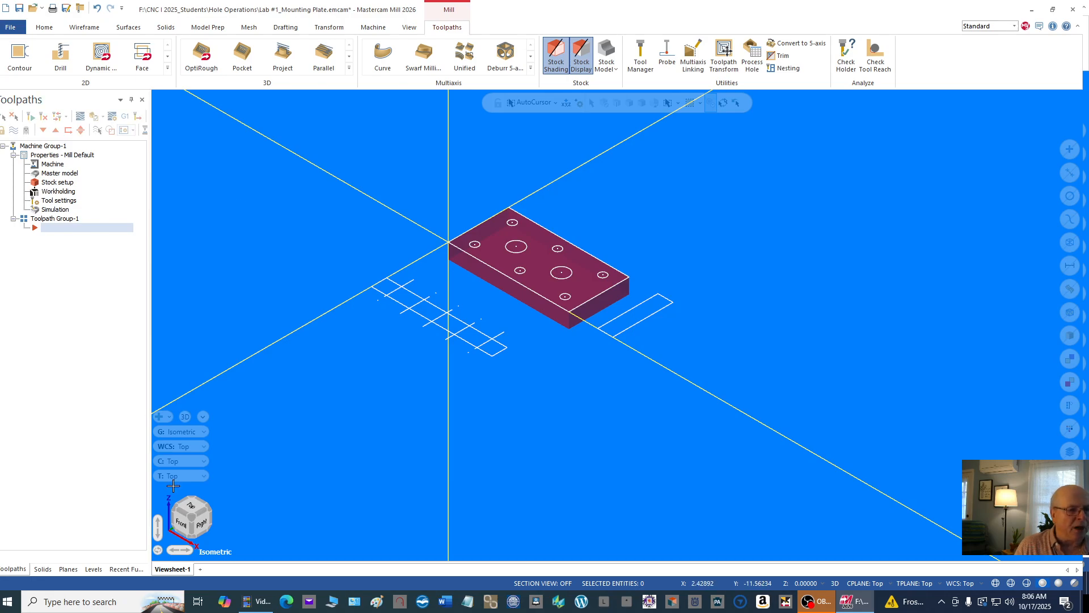
Show the Dimensions level over the shaded stock, hide it again and return to the Toolpaths manager
left_click(94, 570)
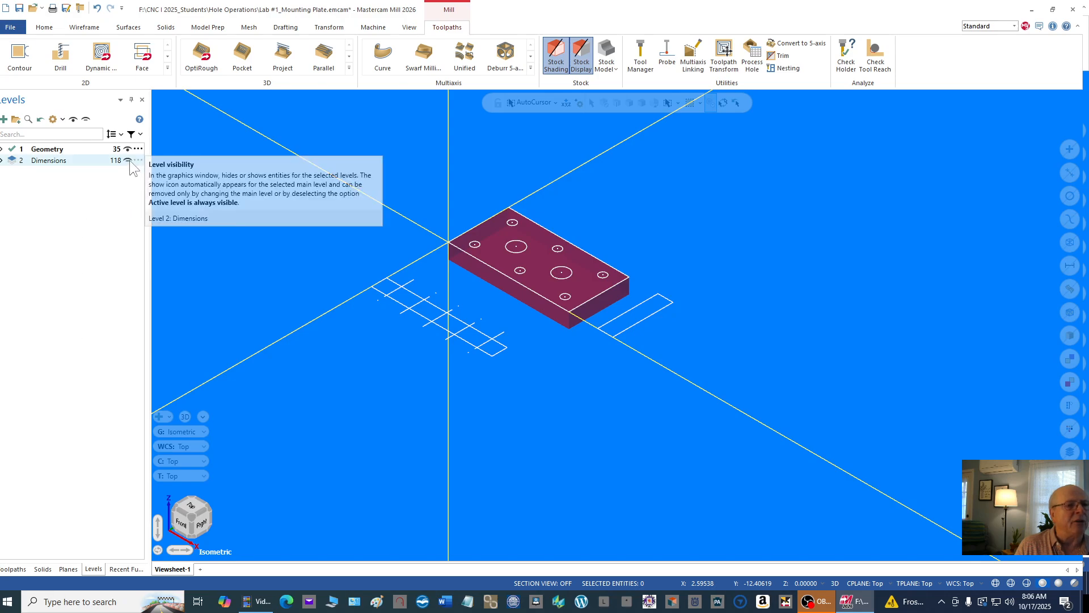
left_click(129, 161)
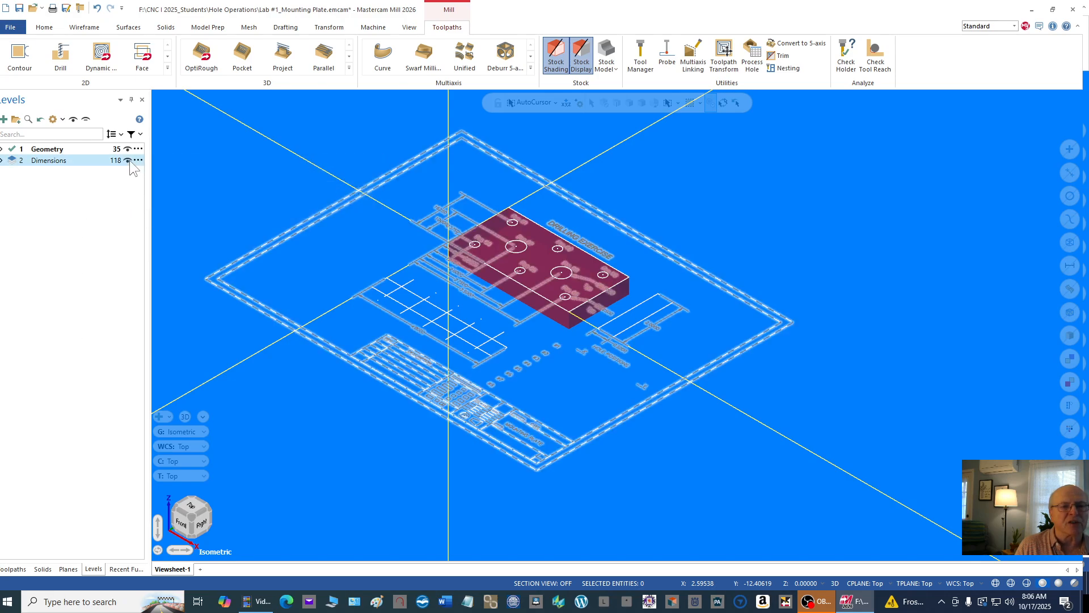
left_click(129, 161)
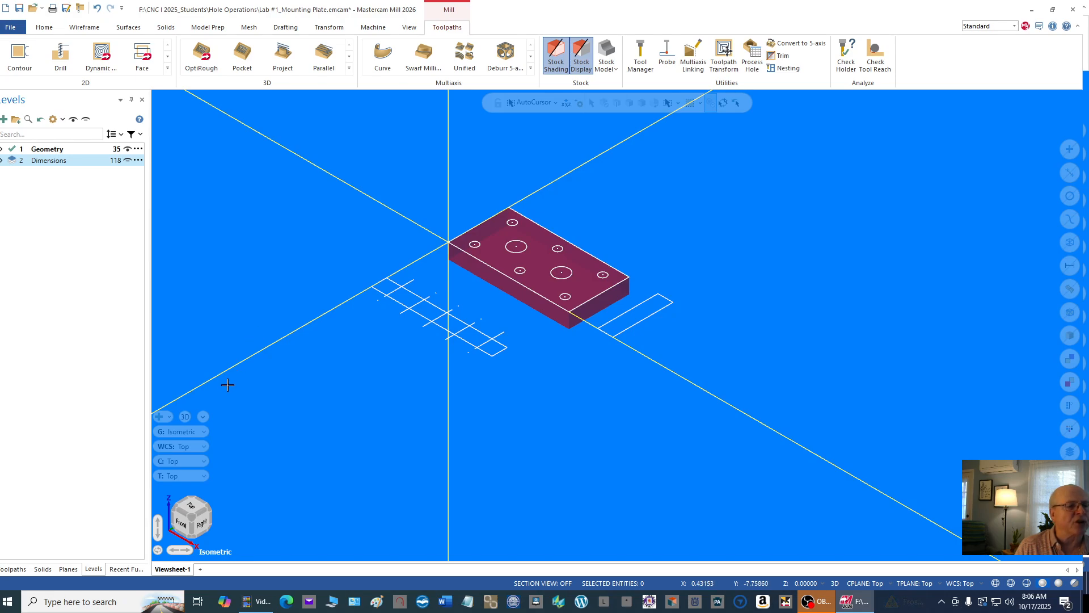
left_click(14, 569)
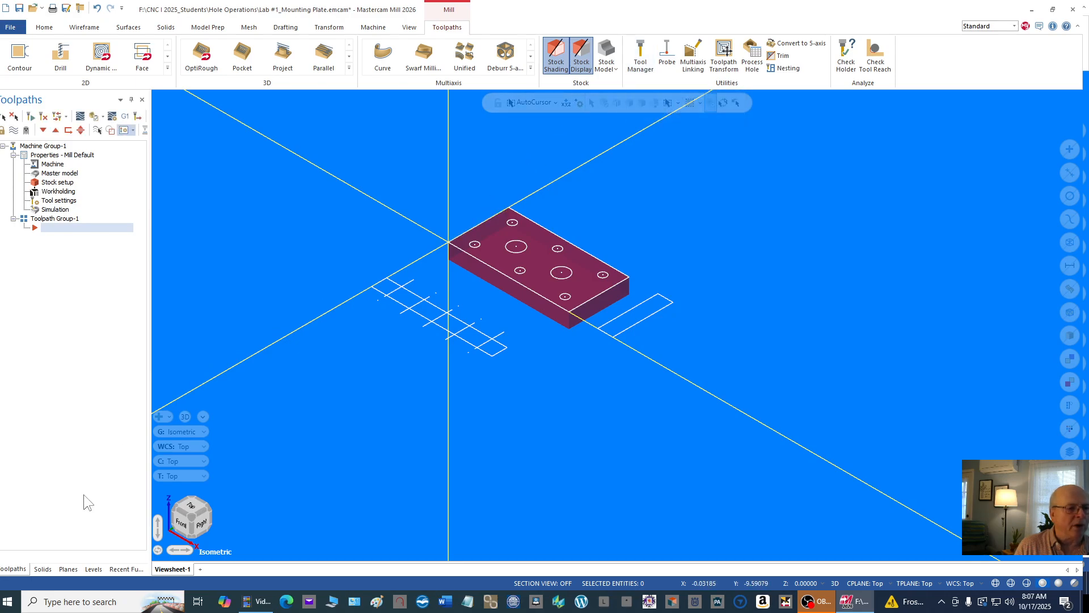
Make the Dimensions level visible again and inspect the hole dimensions and position labels on the shaded stock
left_click(88, 568)
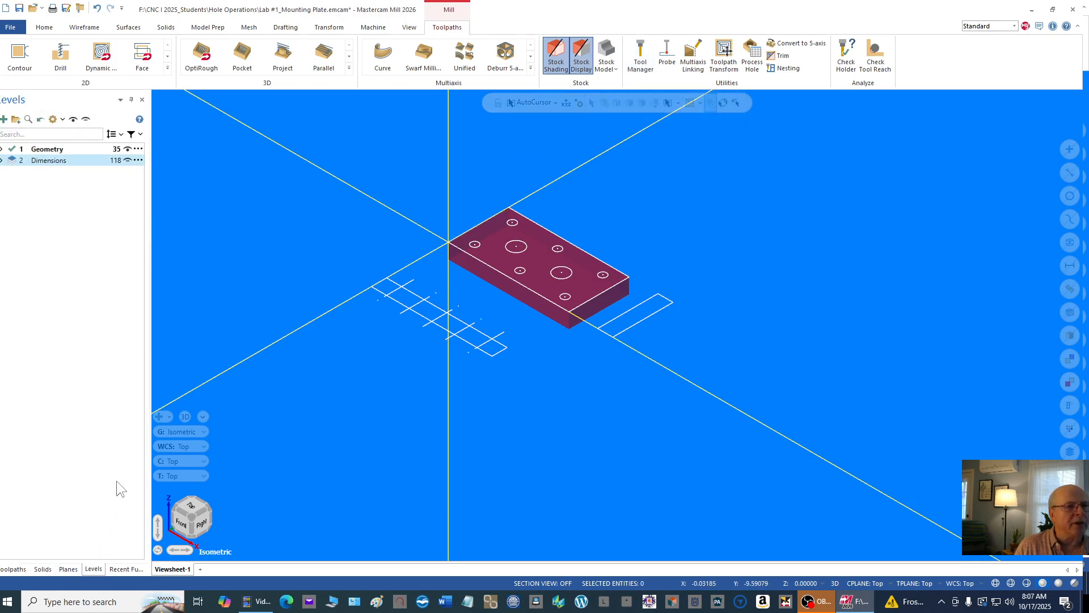
left_click(128, 161)
scroll(590, 313, "up", 1)
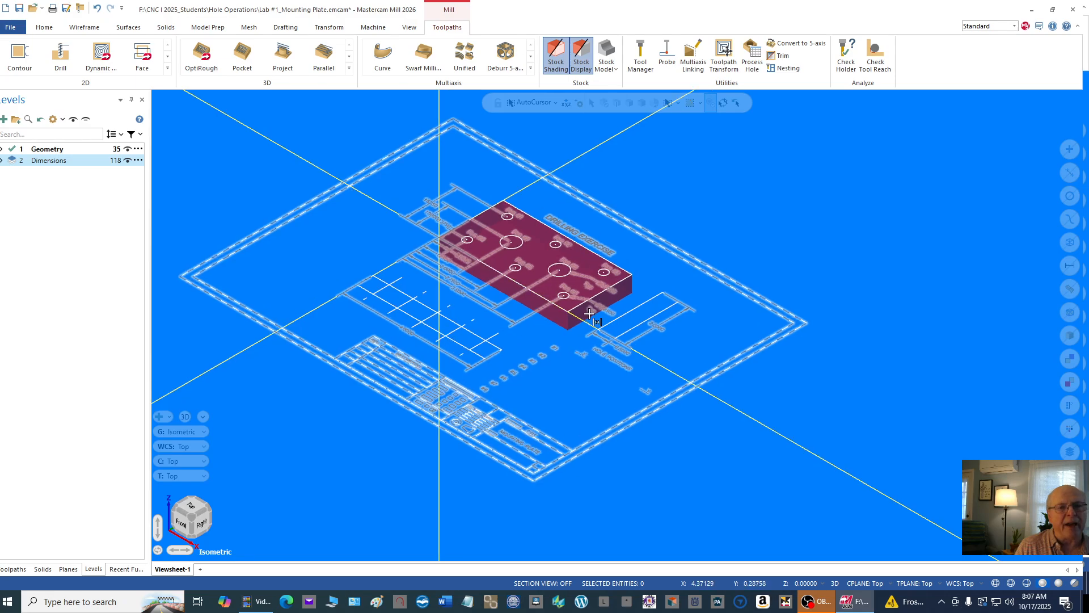
scroll(592, 307, "up", 3)
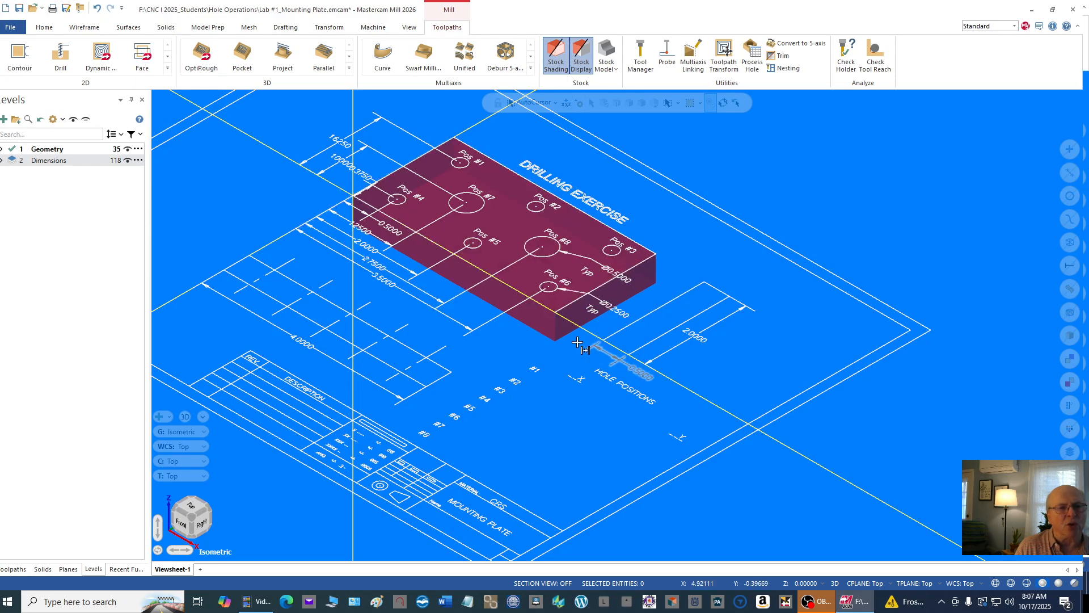
scroll(573, 283, "down", 2)
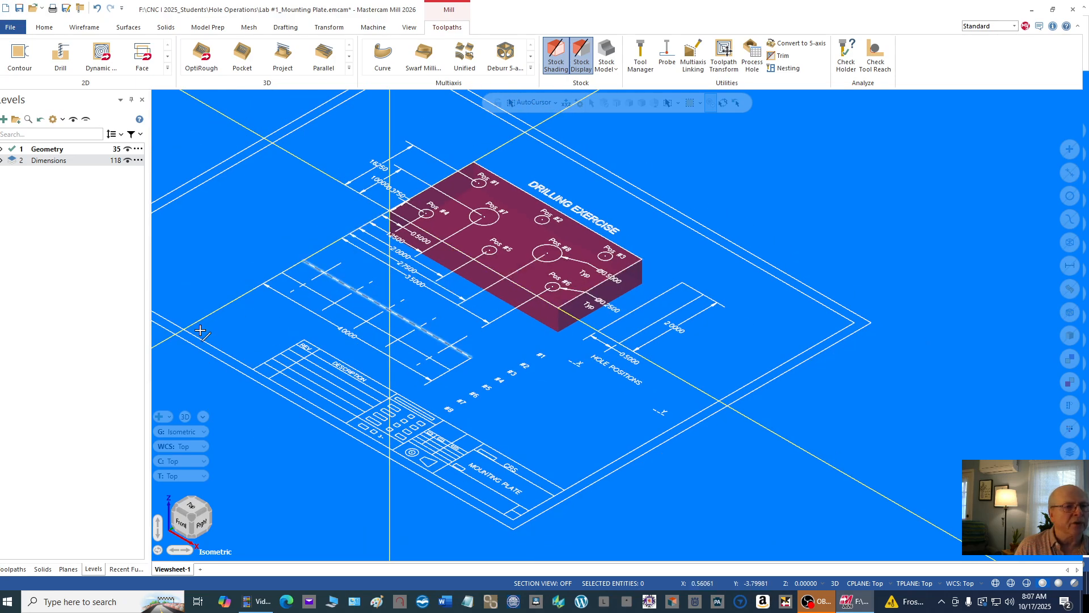
Hide the Dimensions level so only the geometry shows over the stock, and return to the Toolpaths manager
left_click(93, 569)
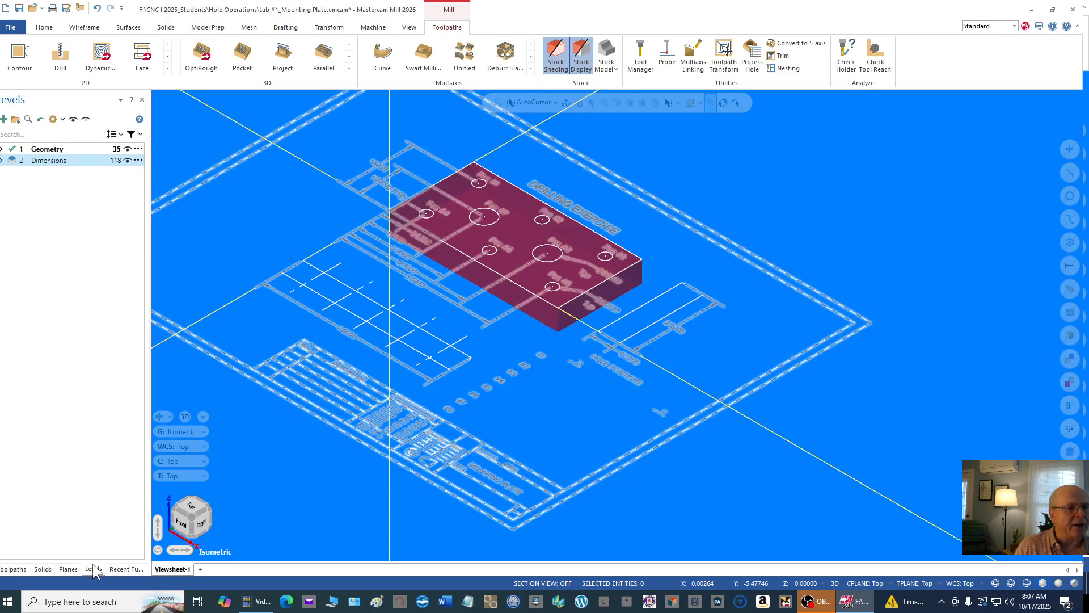
left_click(128, 161)
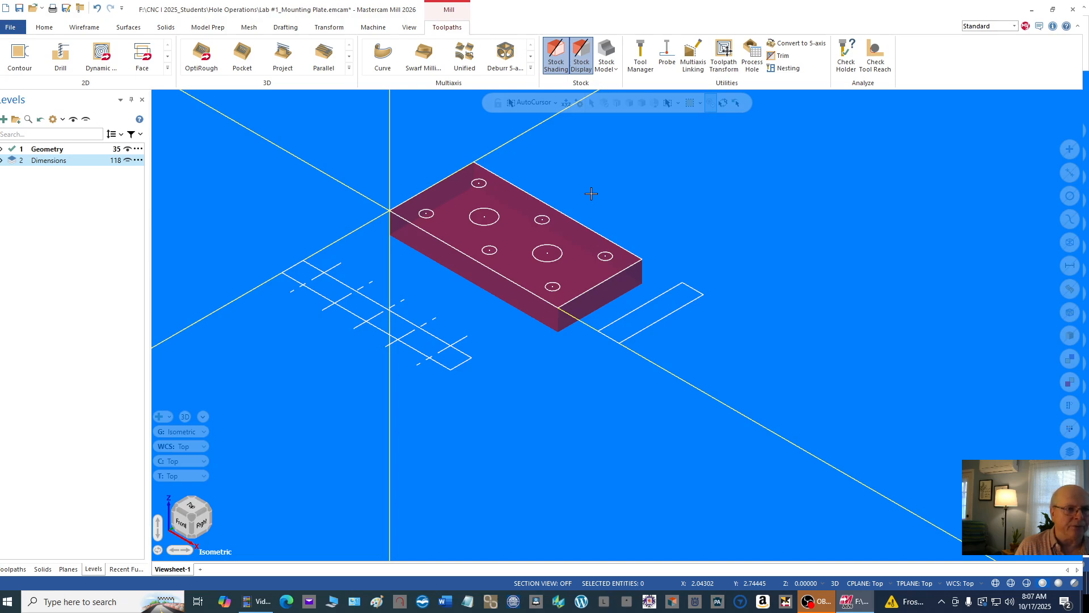
left_click(6, 570)
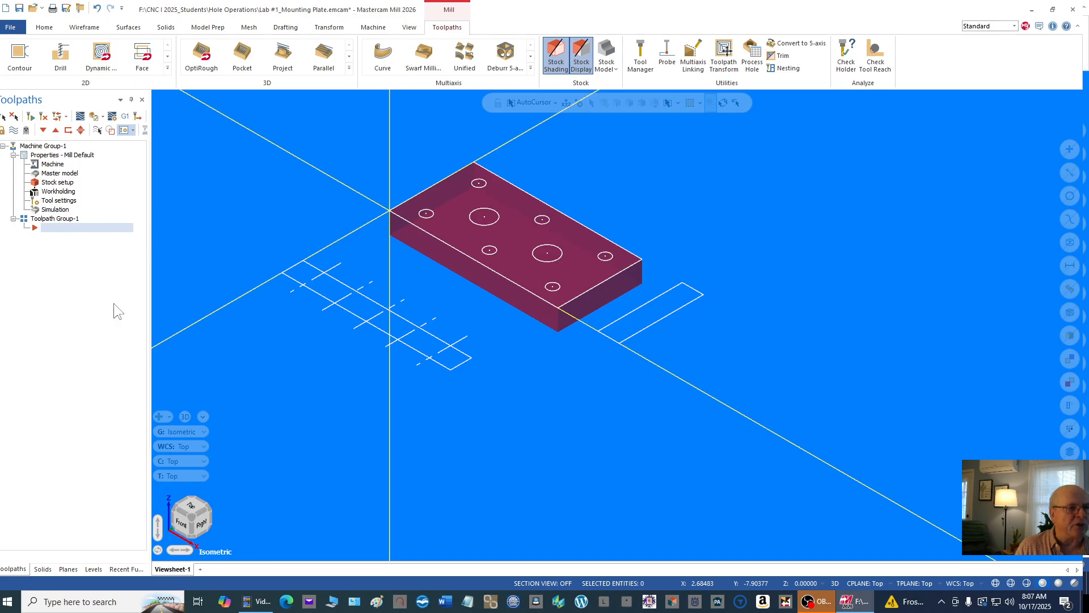
Open the Tool Manager and turn on the tool filter for the Mill_Inch tool library
left_click(642, 68)
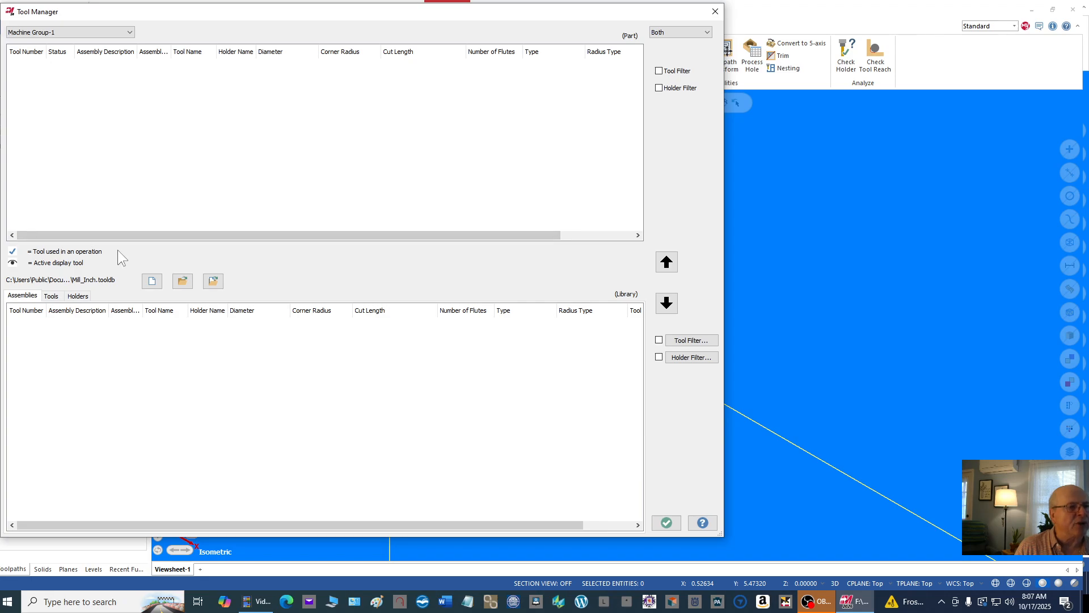
left_click(683, 341)
left_click(659, 340)
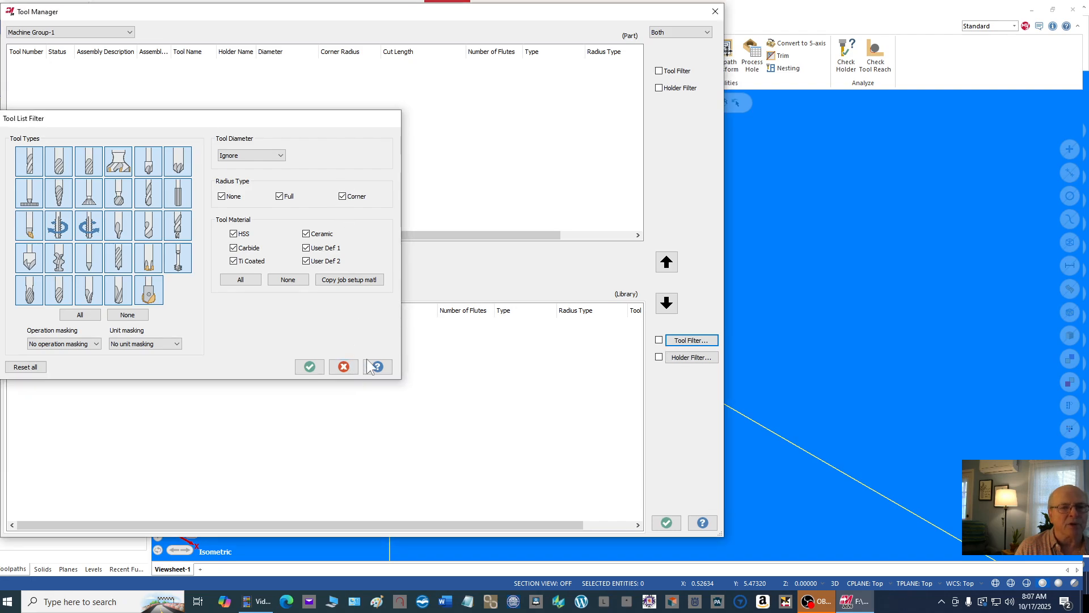
left_click(343, 366)
left_click(659, 339)
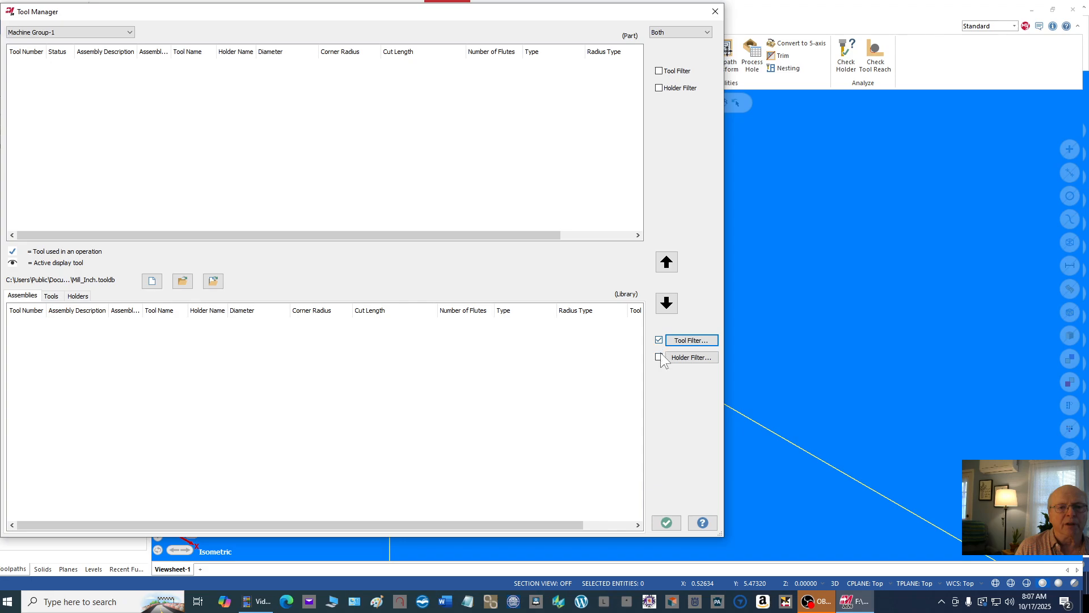
Restrict the library's tool filter to center drills only by clearing every other tool type
left_click(691, 341)
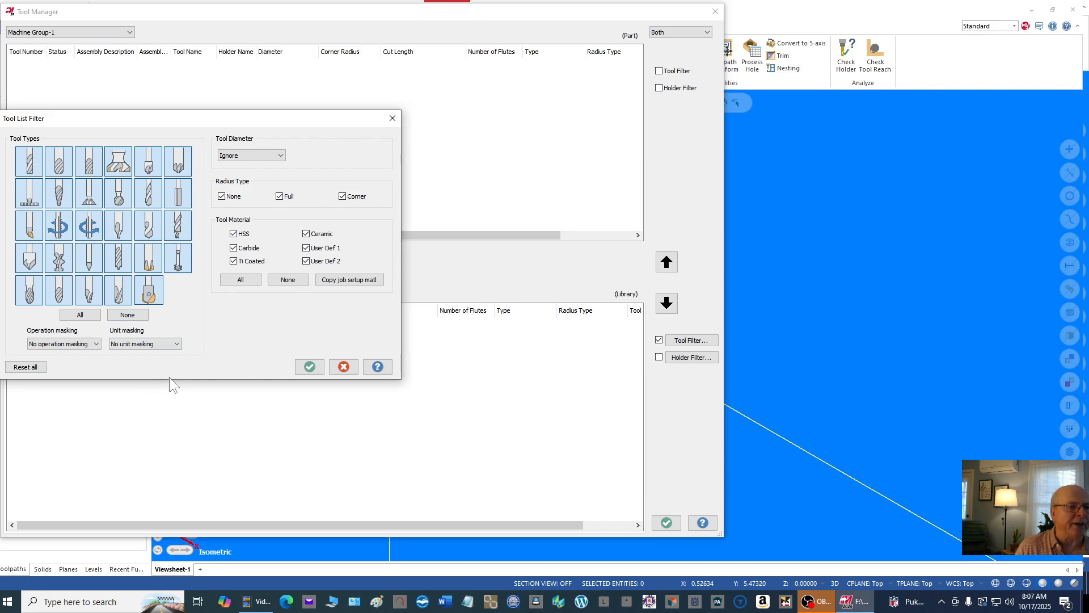
left_click(135, 315)
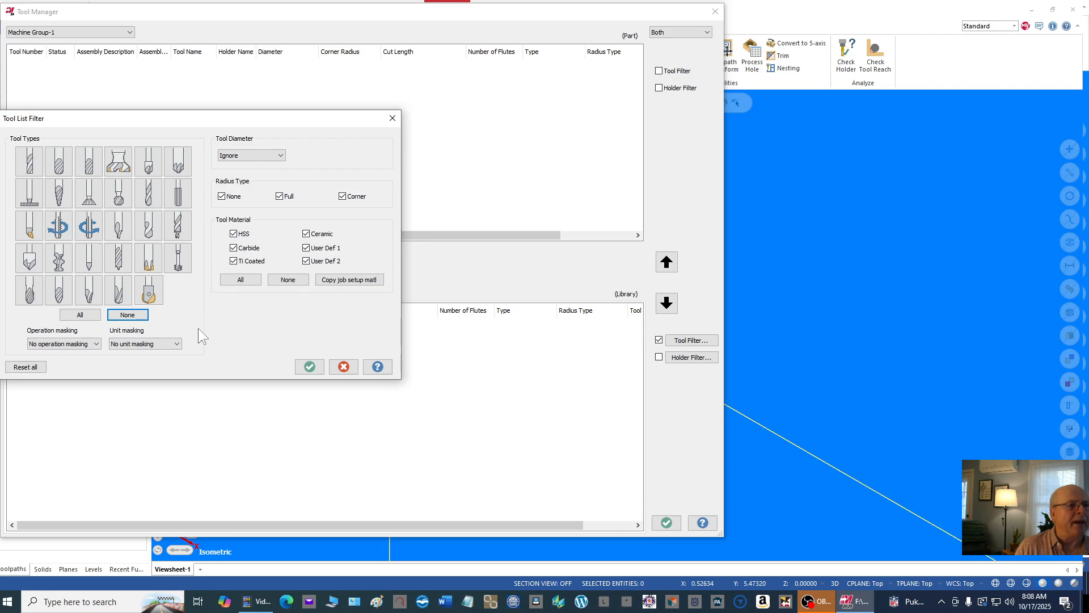
left_click(126, 233)
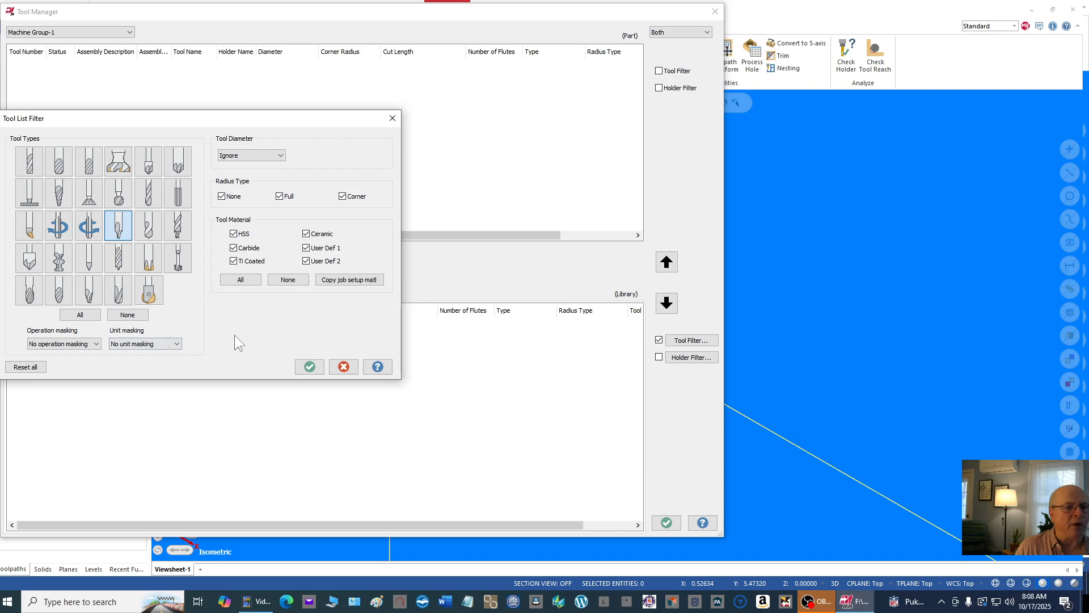
left_click(309, 367)
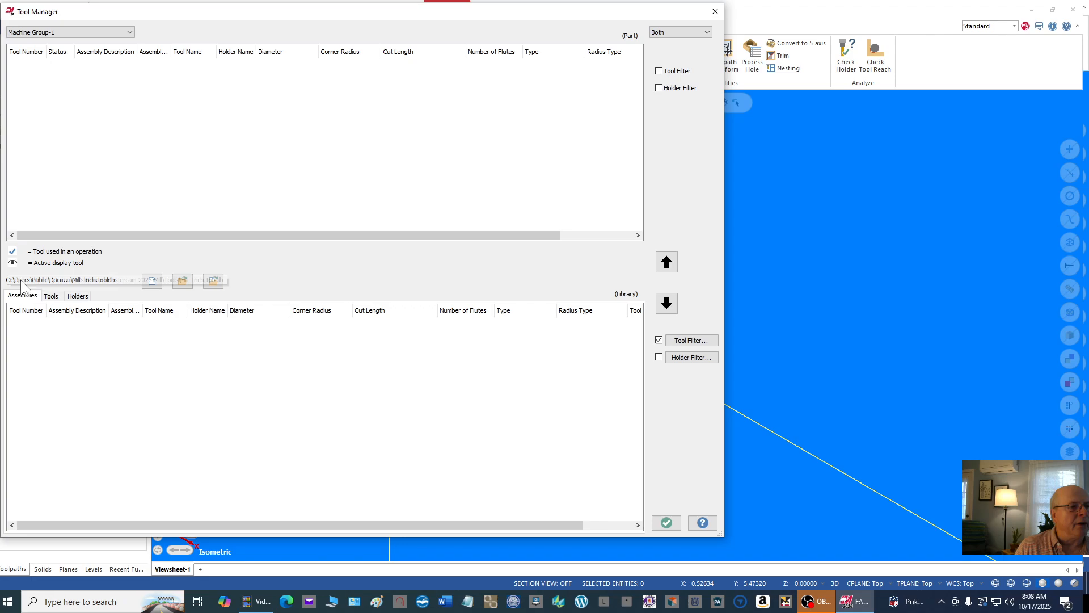
List the library's individual tools and add the 0.25 diameter number 3 center drill to Machine Group-1
left_click(51, 295)
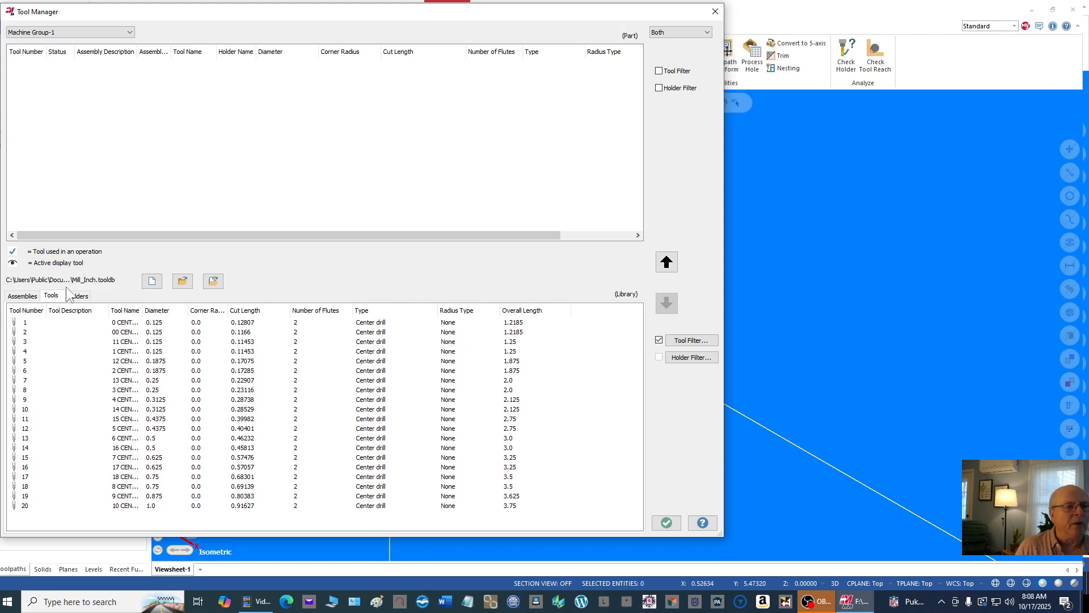
left_click(125, 390)
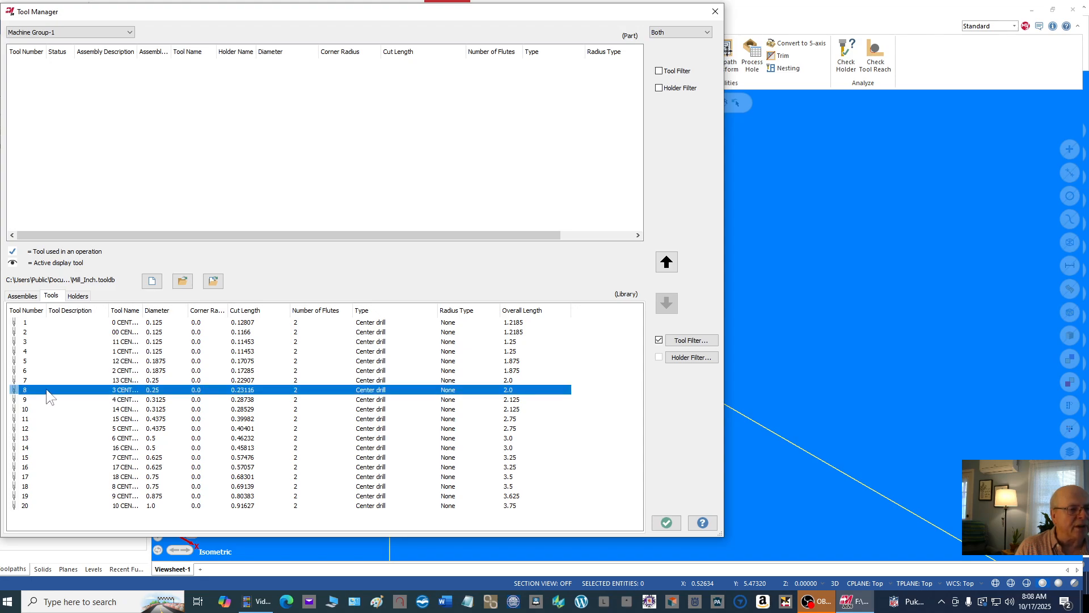
left_click_drag(47, 391, 46, 63)
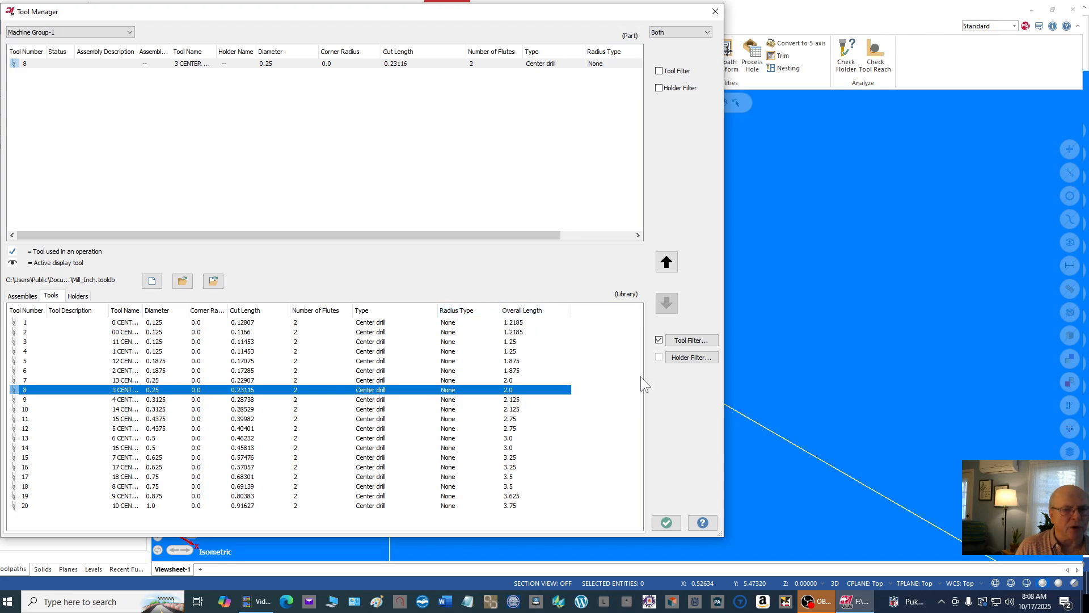
Change the library's tool filter from center drills to show only standard drills
left_click(684, 340)
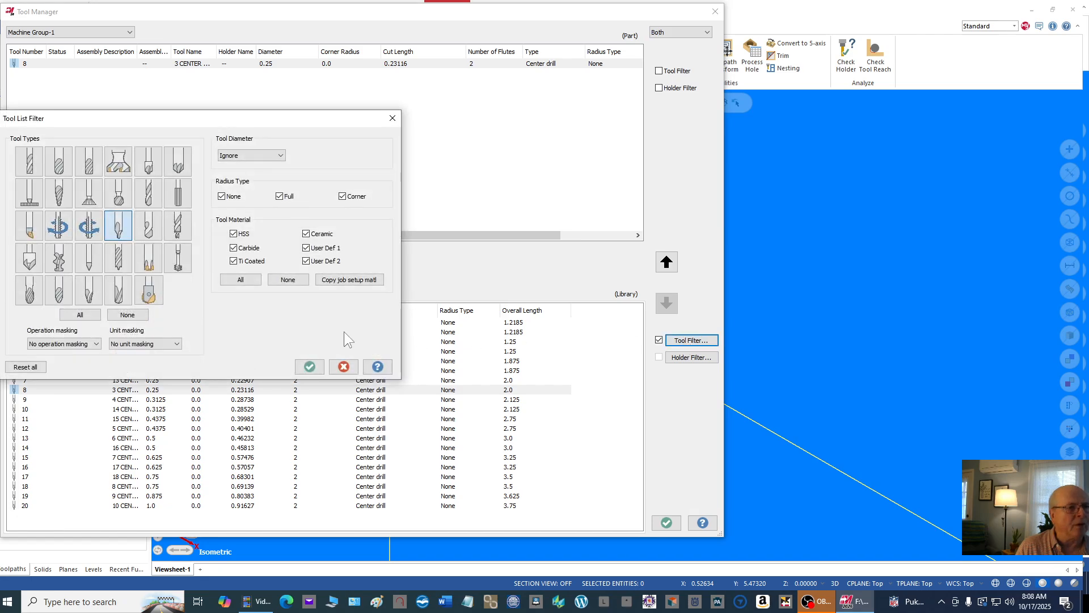
left_click(126, 317)
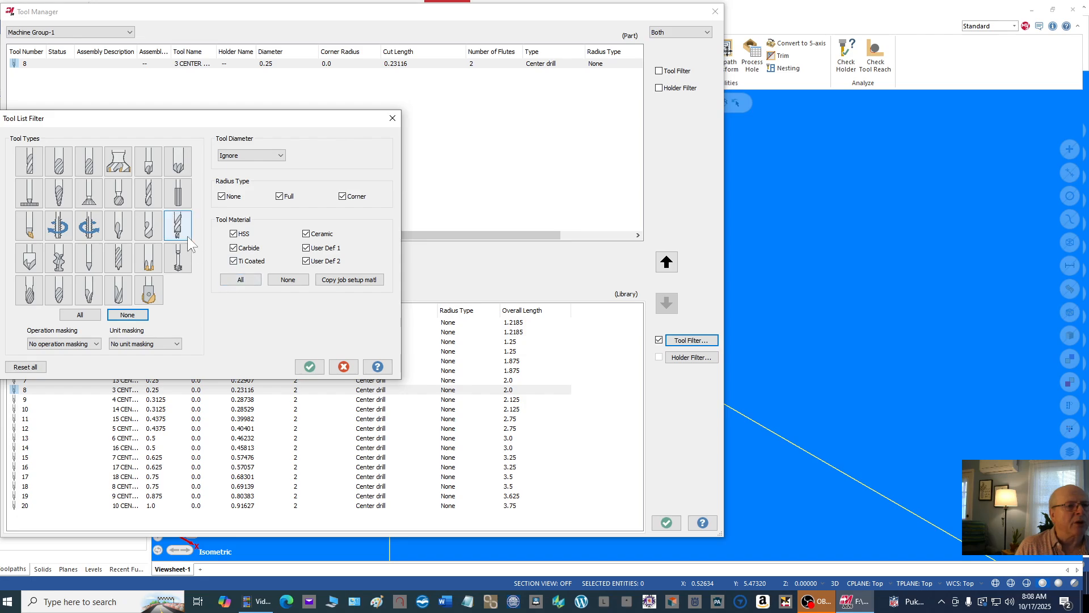
left_click(151, 204)
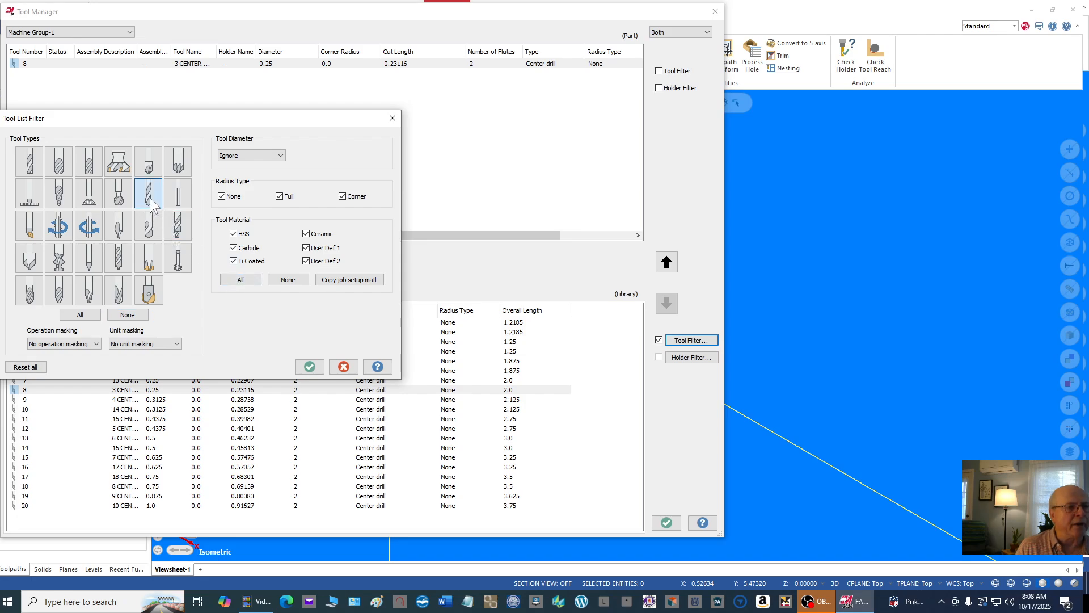
left_click(304, 366)
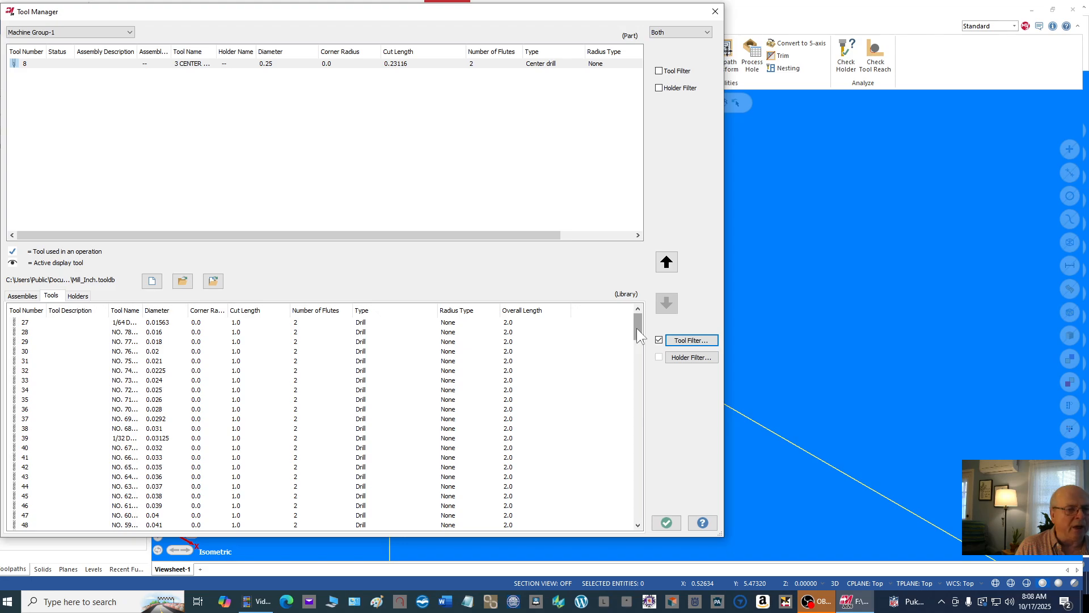
Find the 1/4 DRILL in the filtered library and add it to the tools of Machine Group-1
left_click_drag(637, 328, 642, 426)
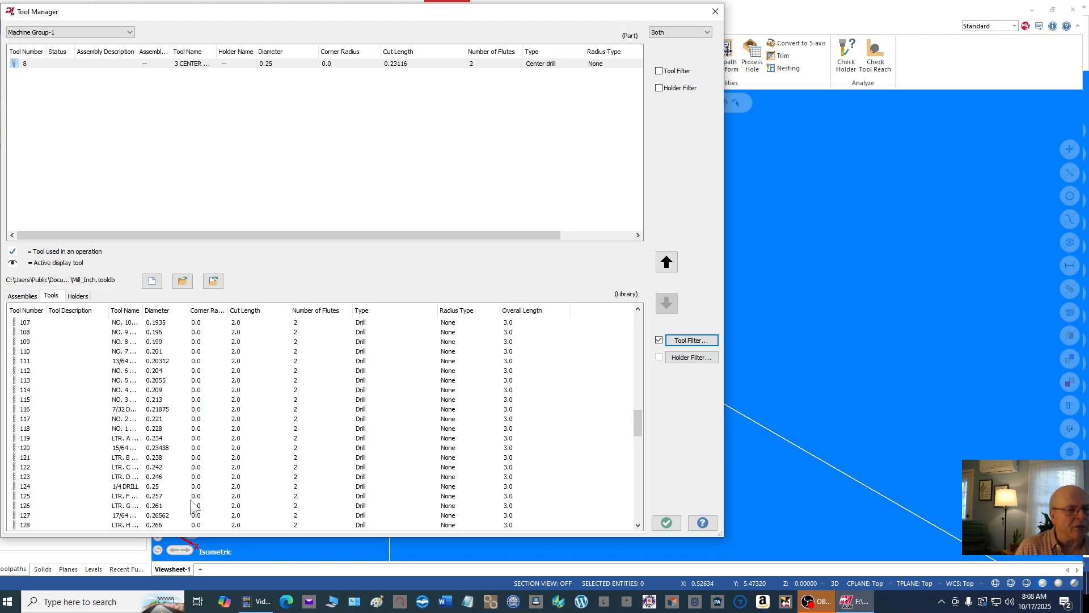
left_click(133, 488)
left_click_drag(133, 489, 55, 77)
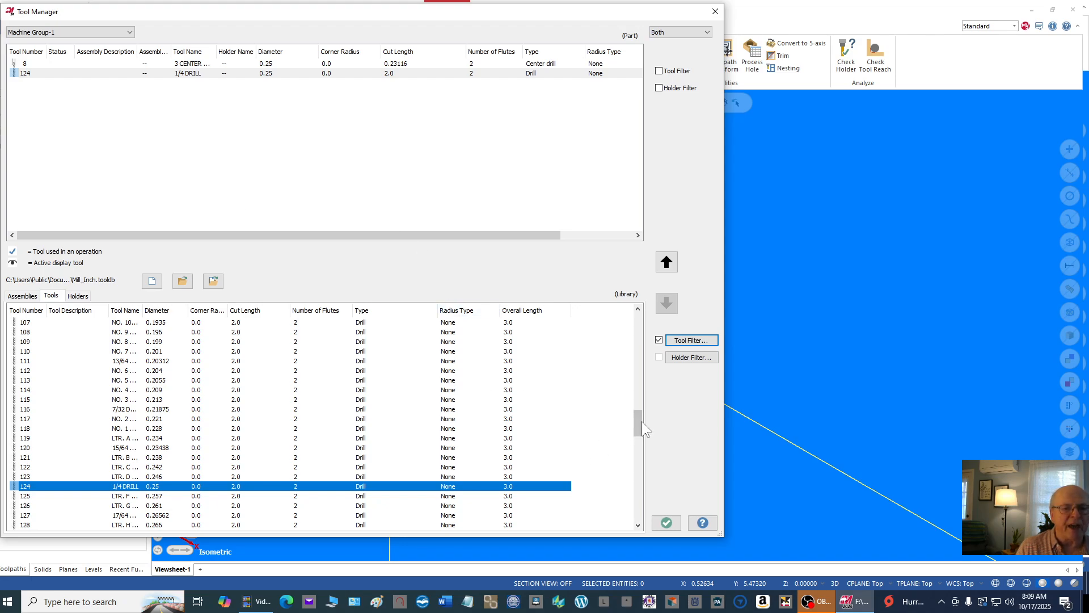
Find the 1/2 DRILL in the filtered library and add it to the tools of Machine Group-1
left_click_drag(638, 424, 641, 475)
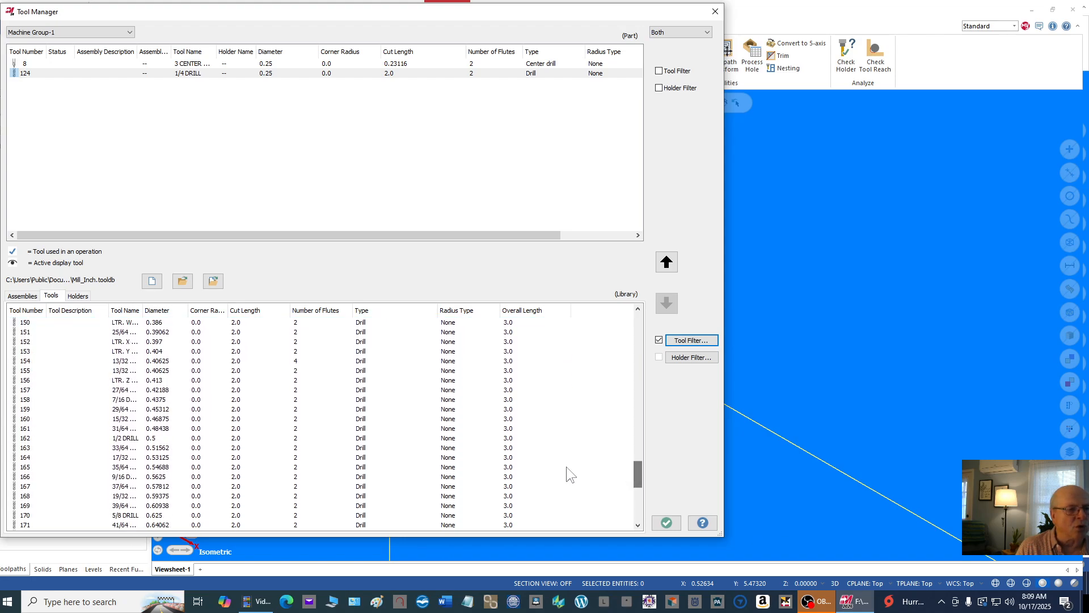
left_click(139, 443)
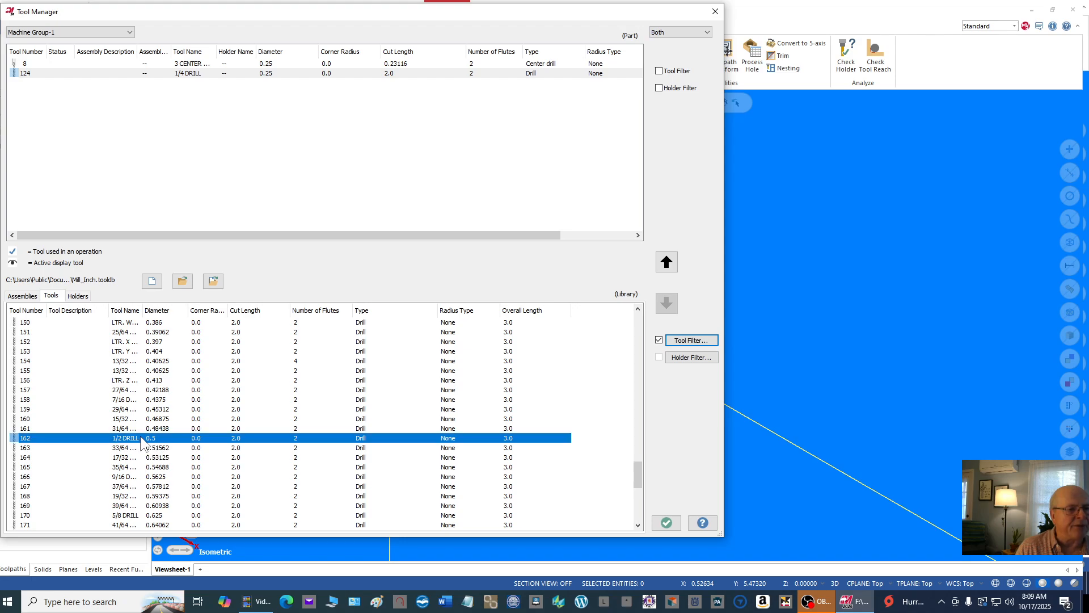
left_click_drag(54, 444, 57, 86)
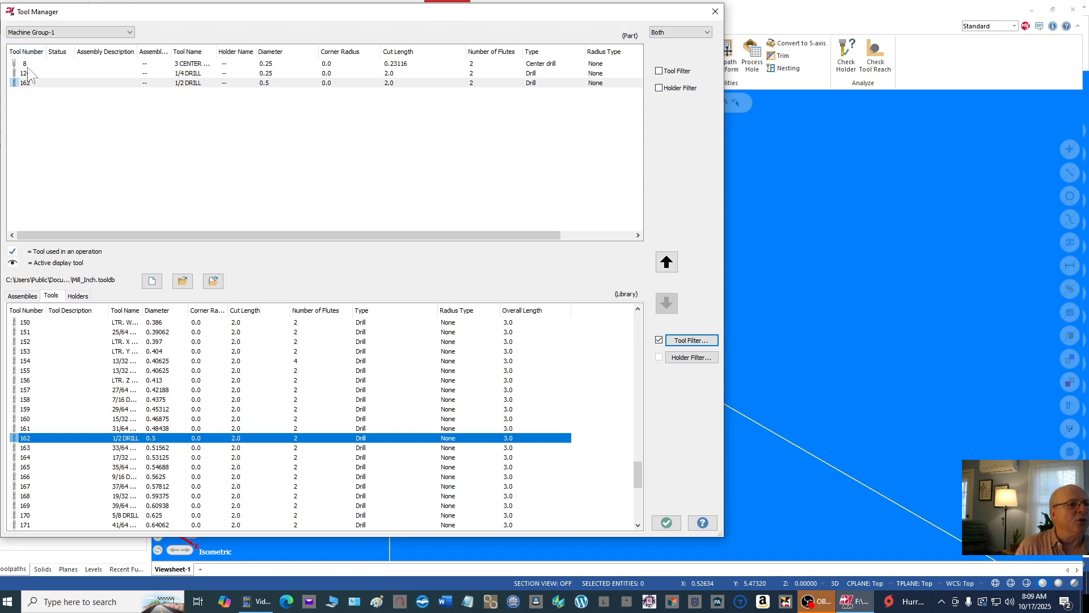
Open the number 3 center drill's geometry for editing and try to select standard size 3, declining the geometry overwrite
left_click(197, 64)
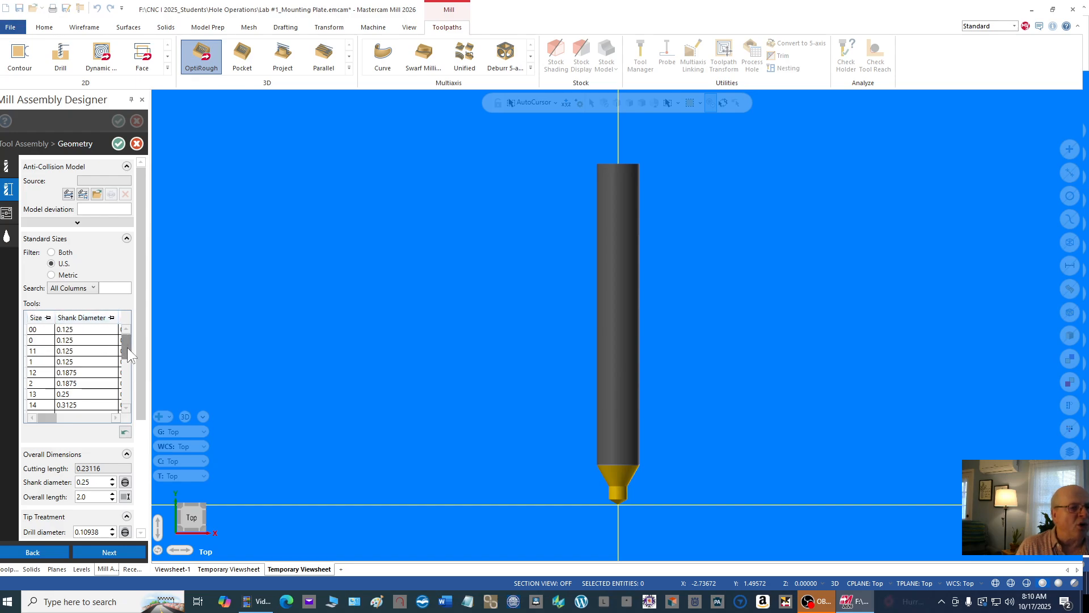
left_click_drag(127, 347, 128, 358)
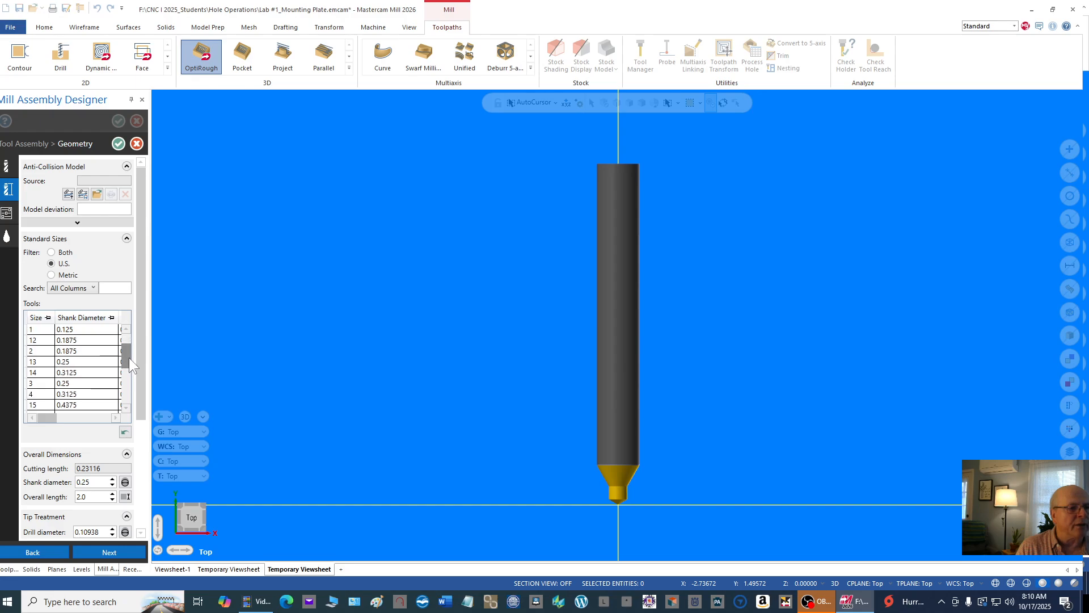
left_click(78, 384)
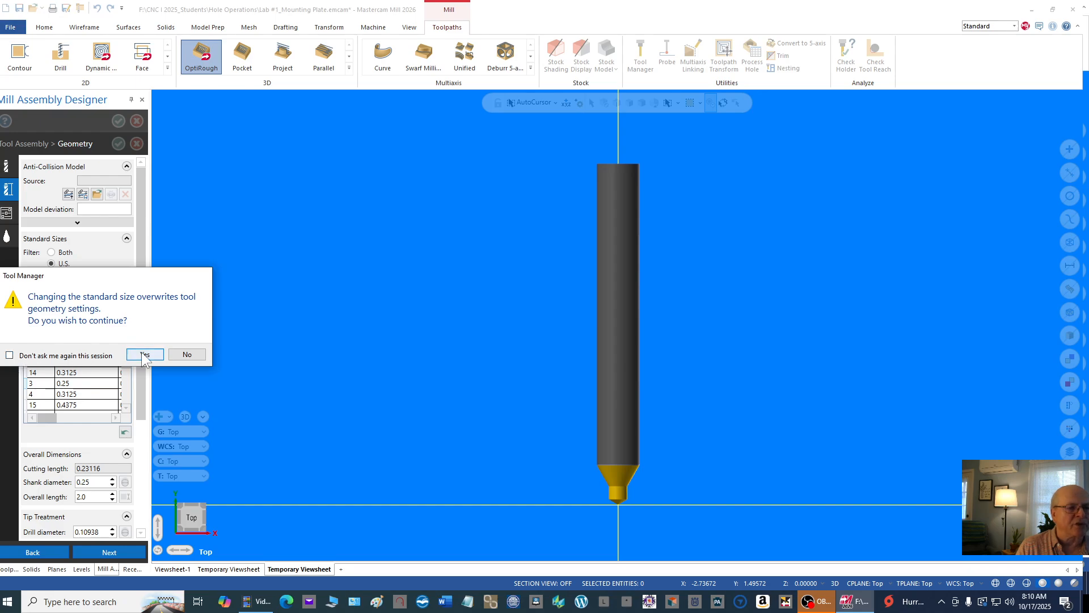
left_click(175, 354)
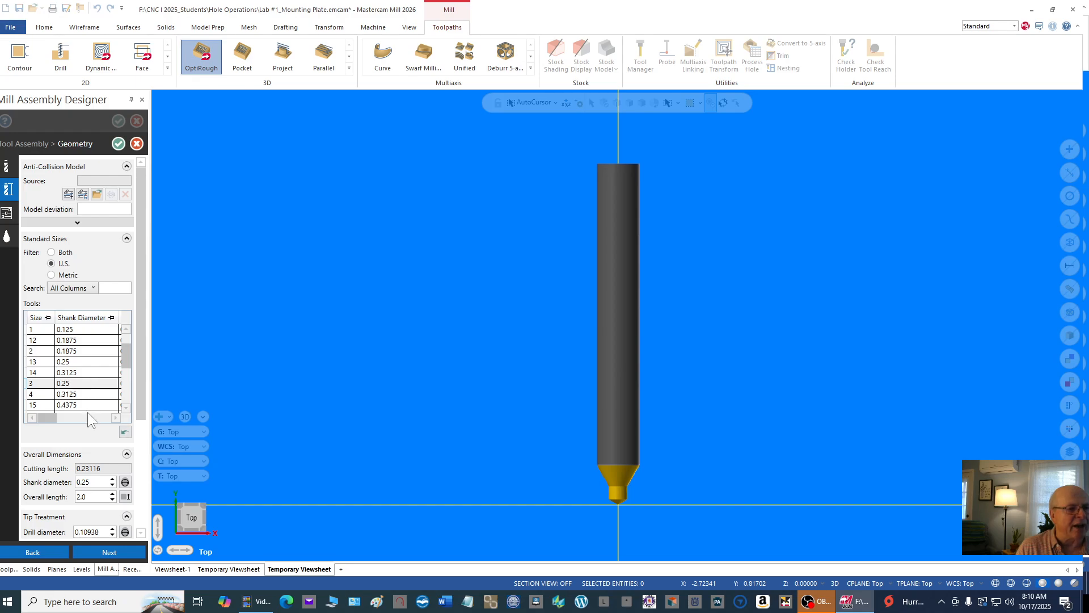
Compare the drill diameter, drill length and overall length of standard size 3 with the center drill's own dimensions
left_click(50, 416)
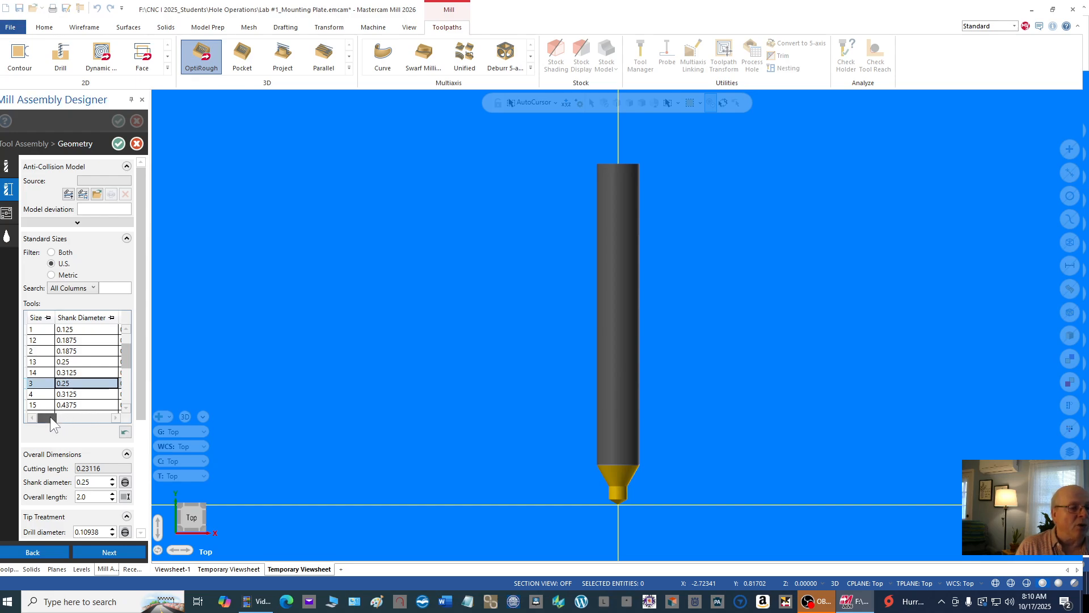
left_click_drag(50, 416, 60, 416)
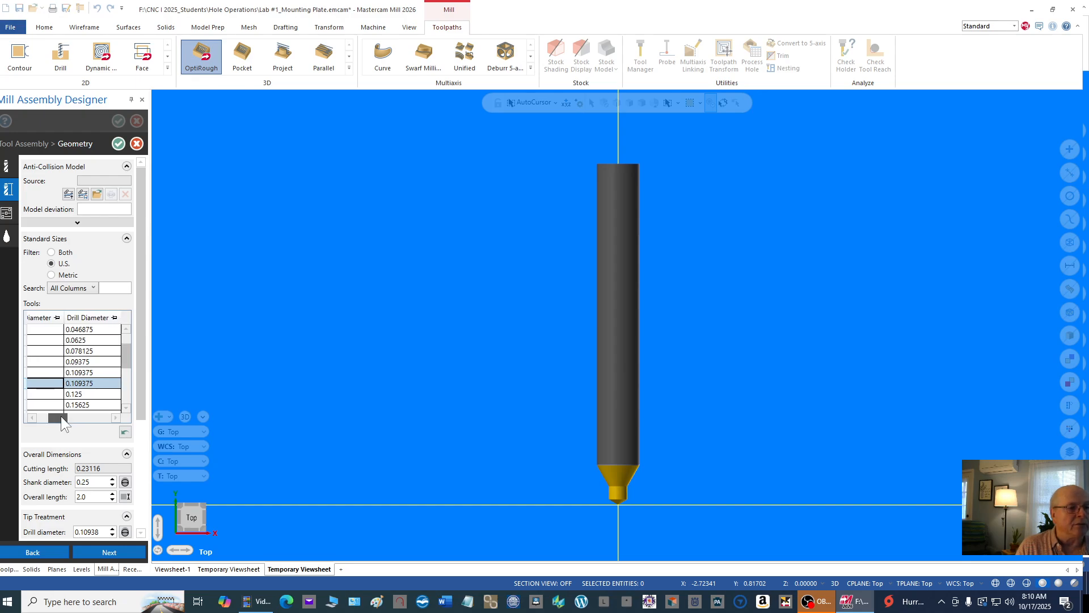
left_click_drag(60, 417, 67, 416)
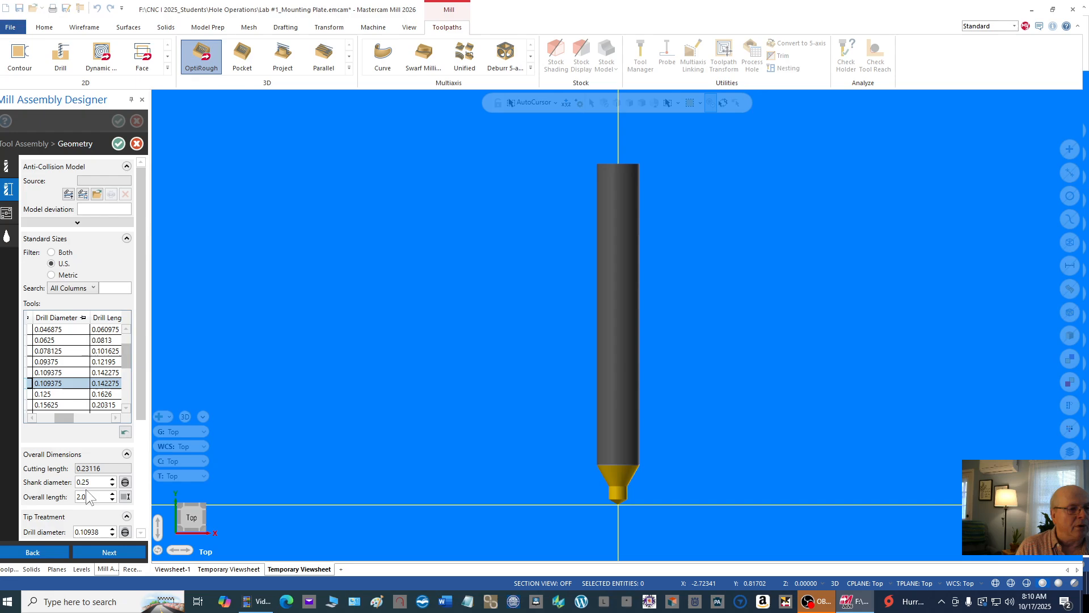
left_click_drag(136, 394, 133, 458)
left_click(85, 441)
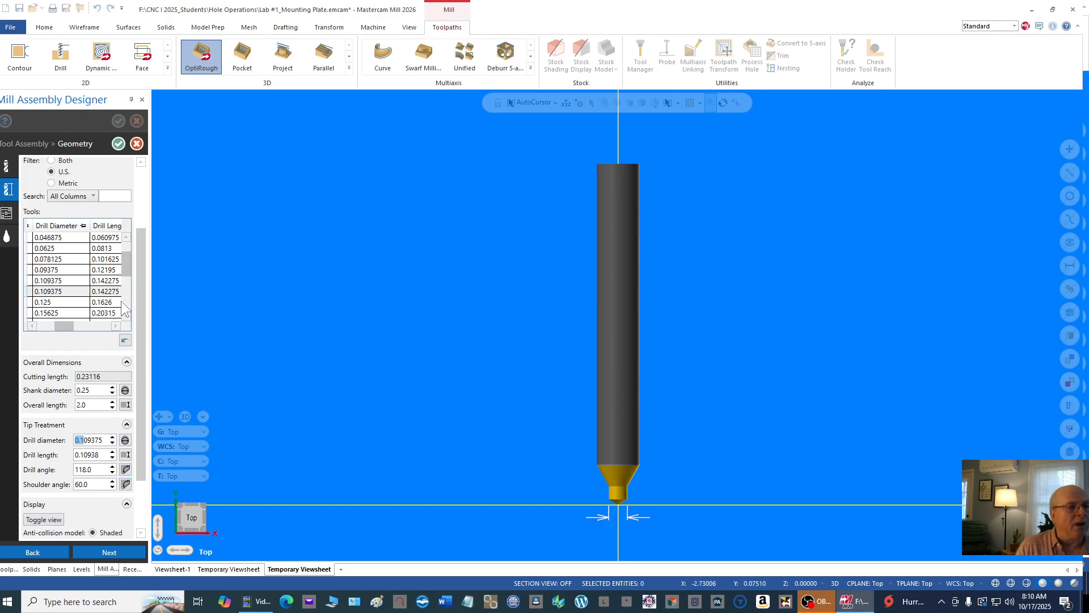
left_click_drag(69, 327, 79, 330)
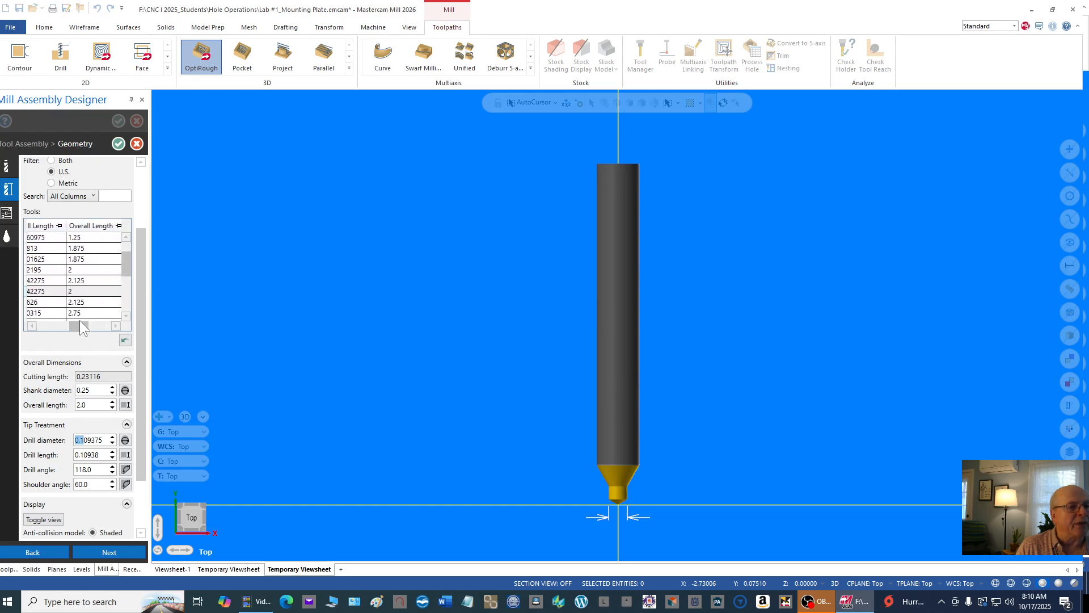
left_click(86, 291)
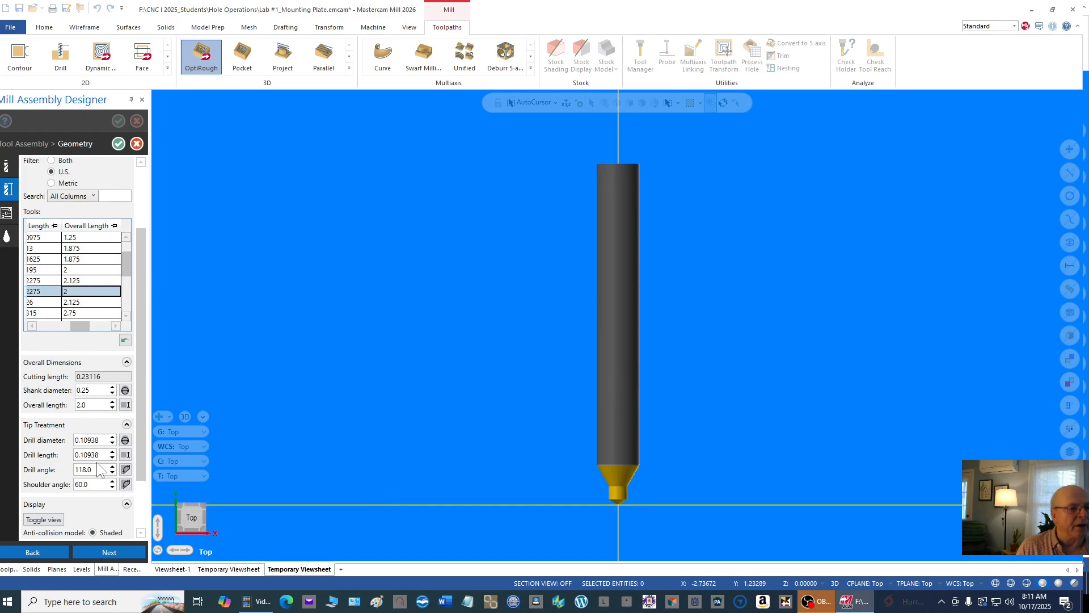
Highlight the center drill's overall length and drill angle on the tool model to inspect them
left_click_drag(138, 417, 145, 460)
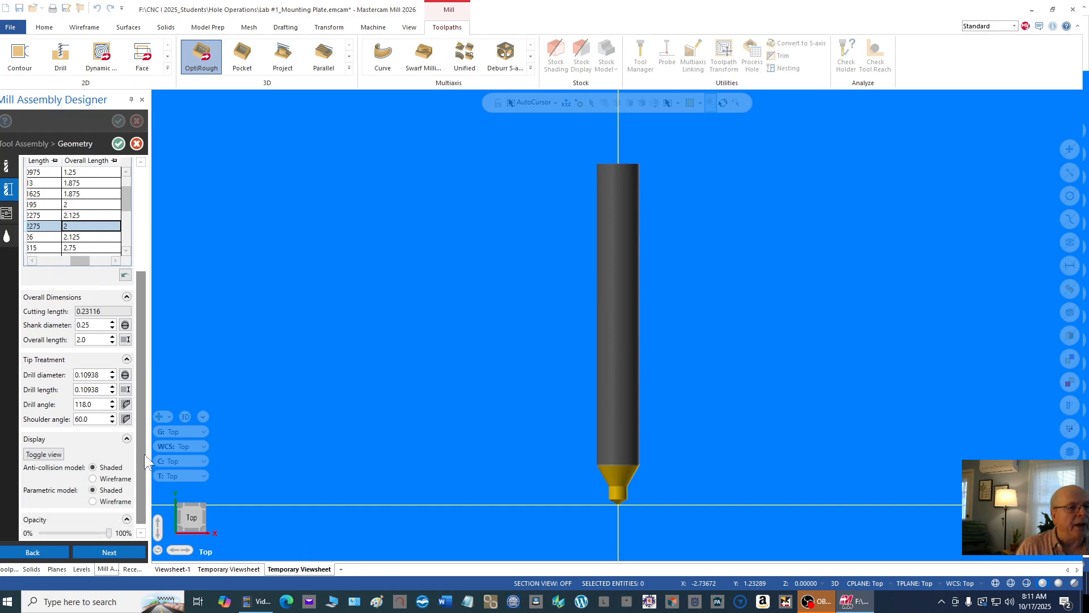
left_click(101, 338)
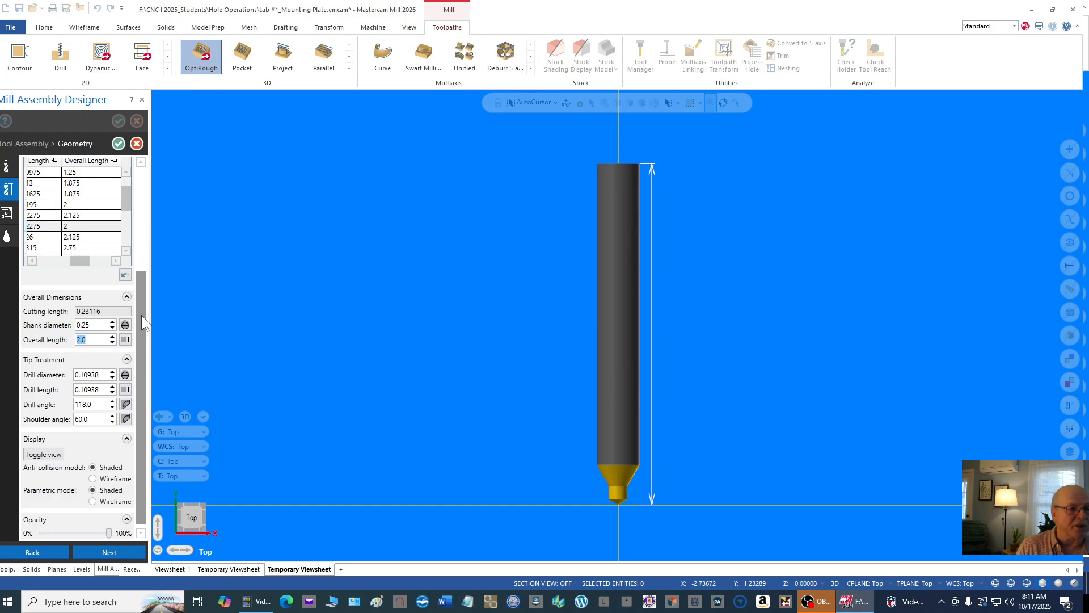
left_click(94, 403)
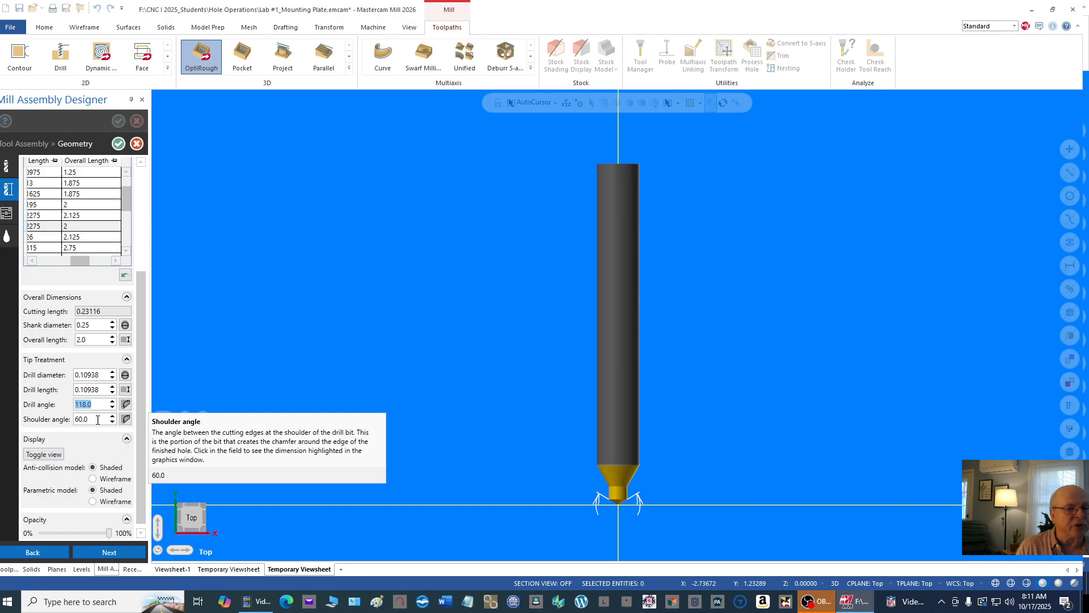
Highlight the center drill's shoulder angle on the tool model to check it, and set its tool number to 1
left_click(97, 418)
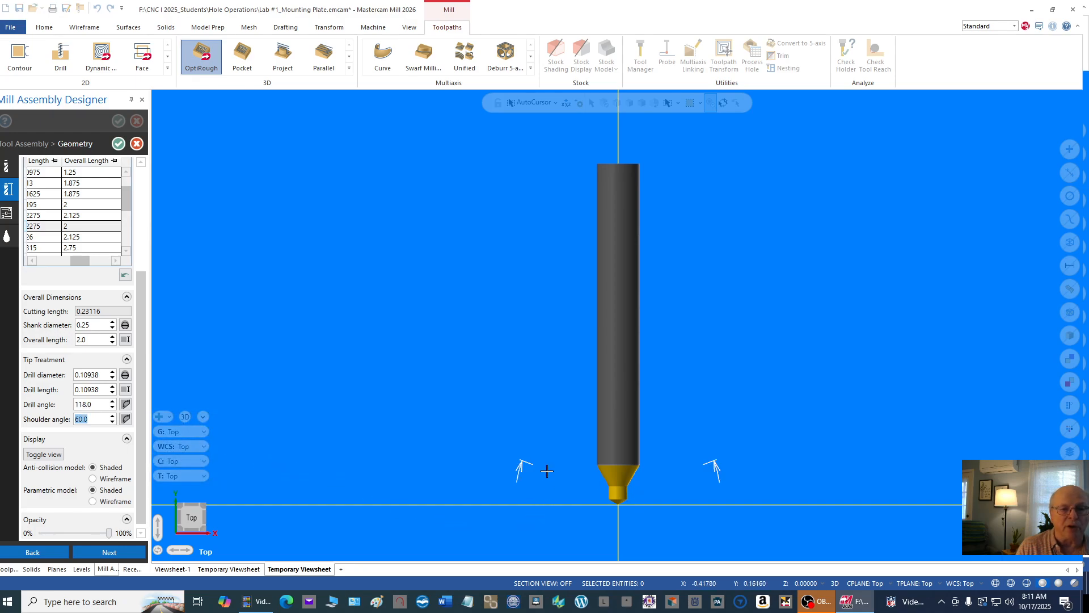
scroll(141, 439, "down", 1)
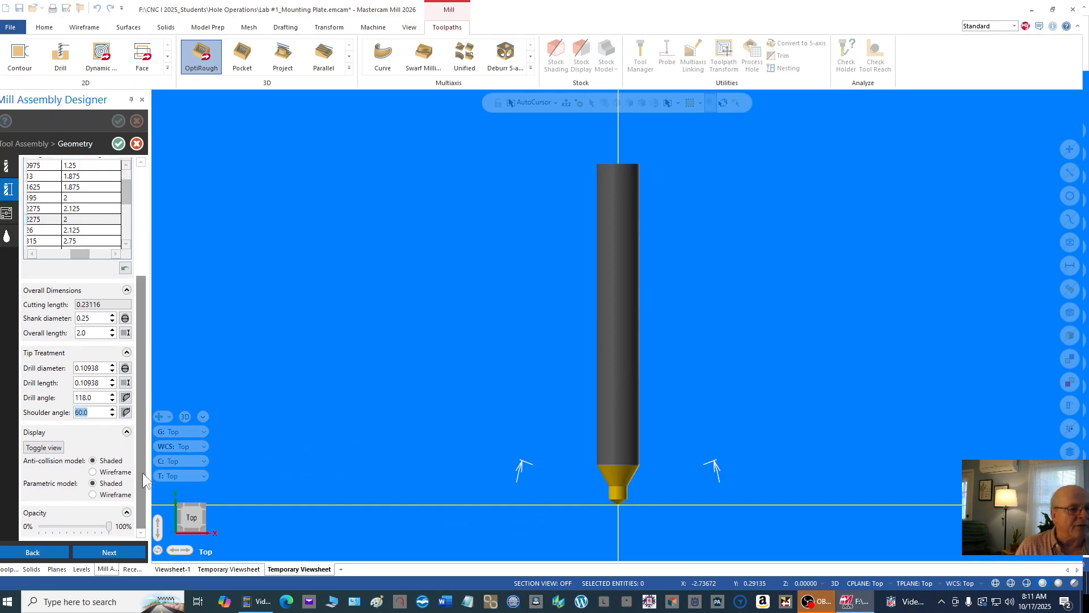
left_click(7, 170)
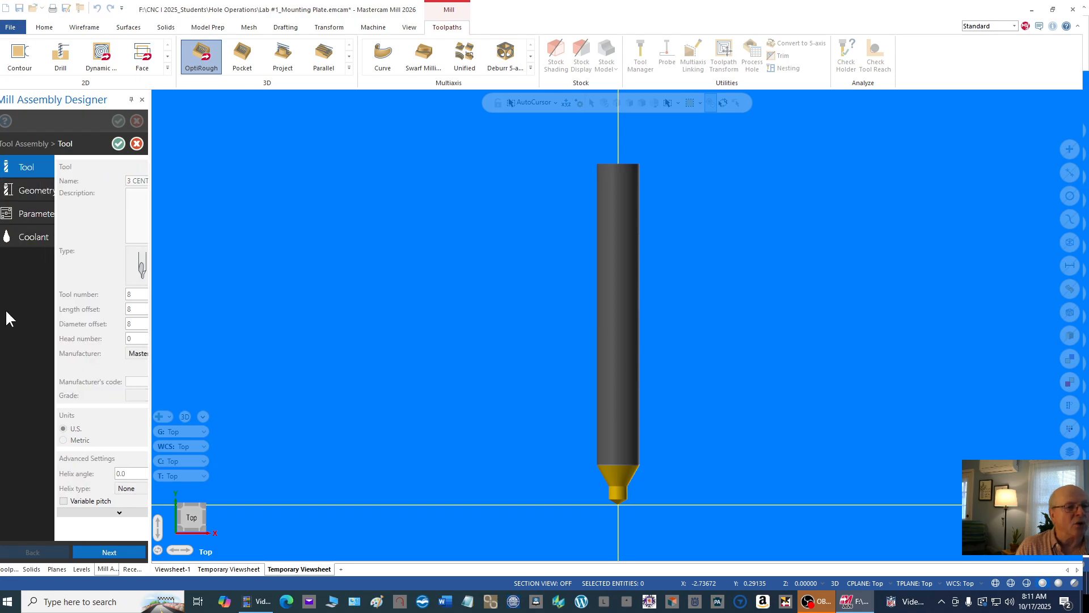
double_click(109, 294)
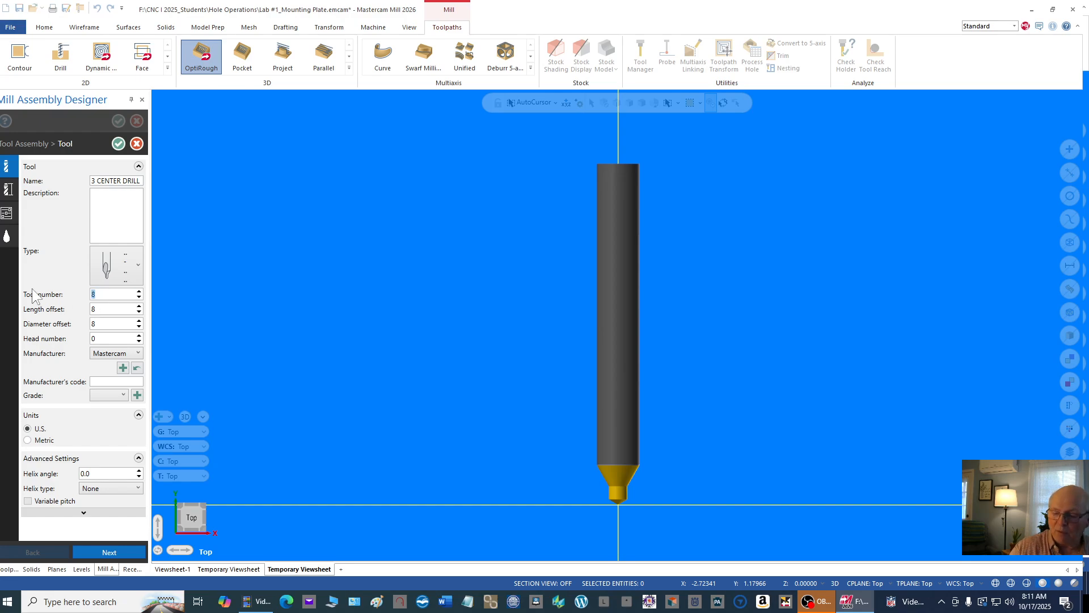
type("1")
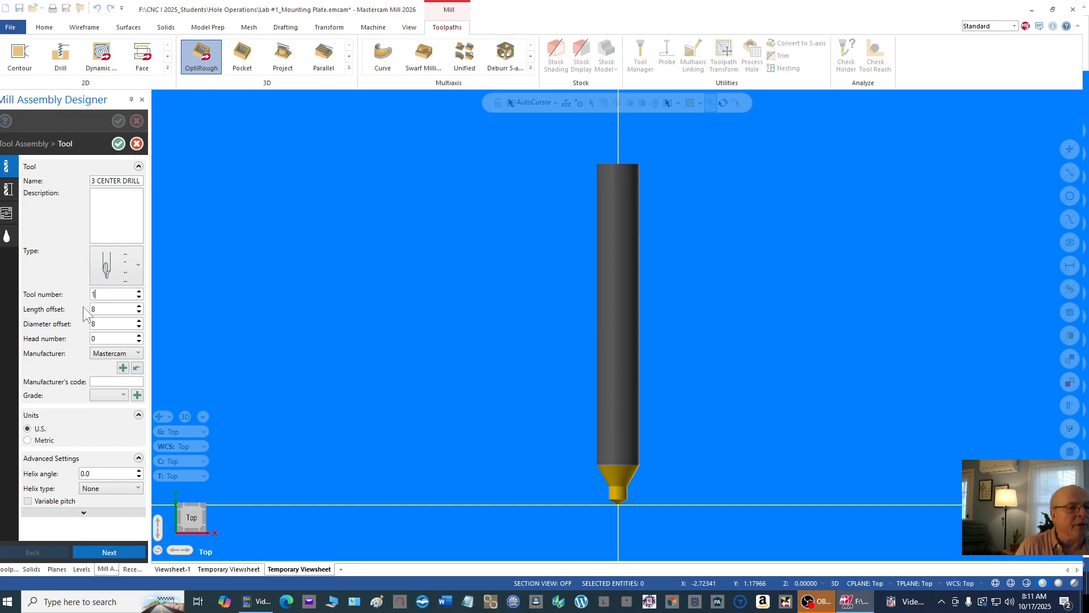
double_click(100, 307)
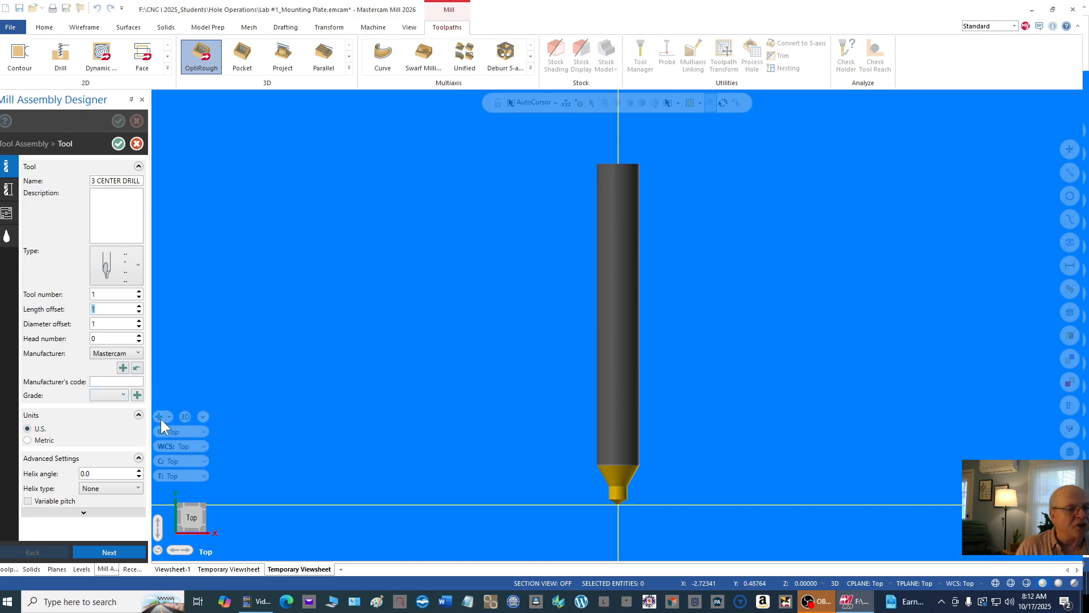
Set the center drill's tool material to HSS and its spindle speed to 2000 RPM
left_click(5, 216)
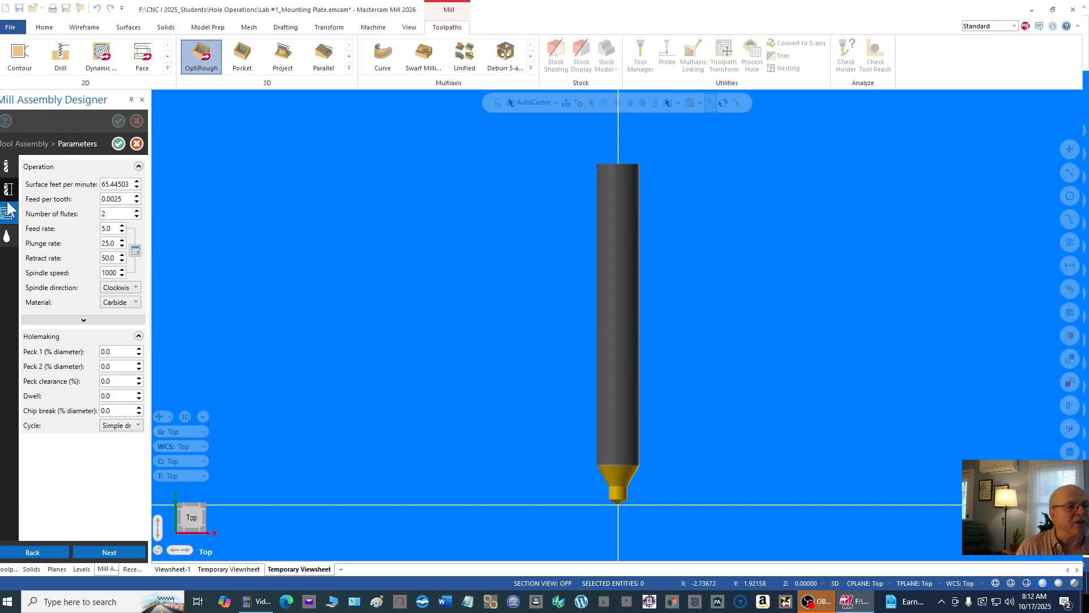
mouse_move(7, 210)
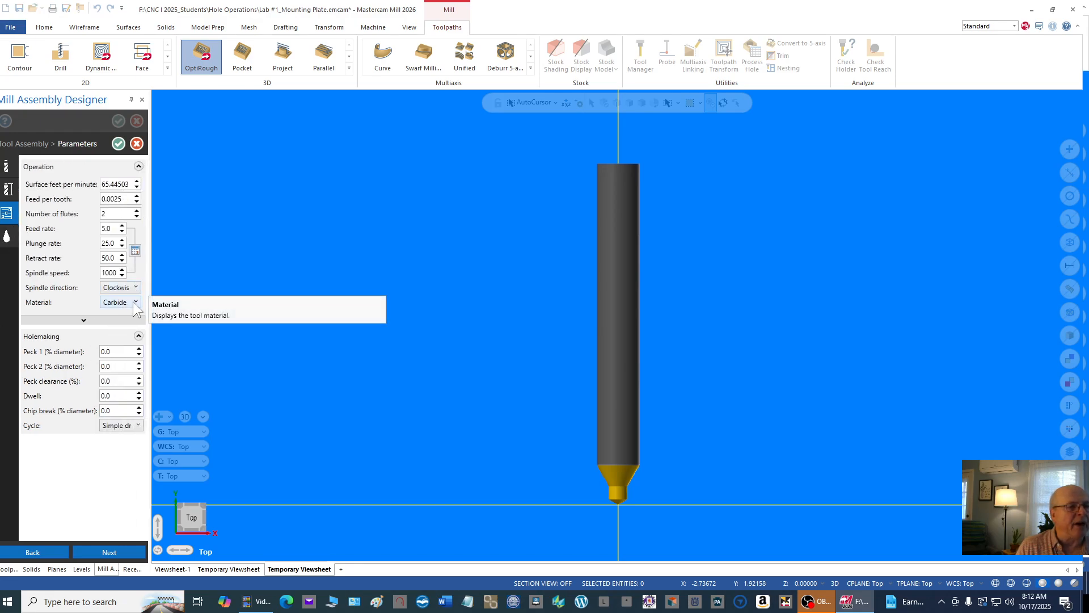
left_click(134, 303)
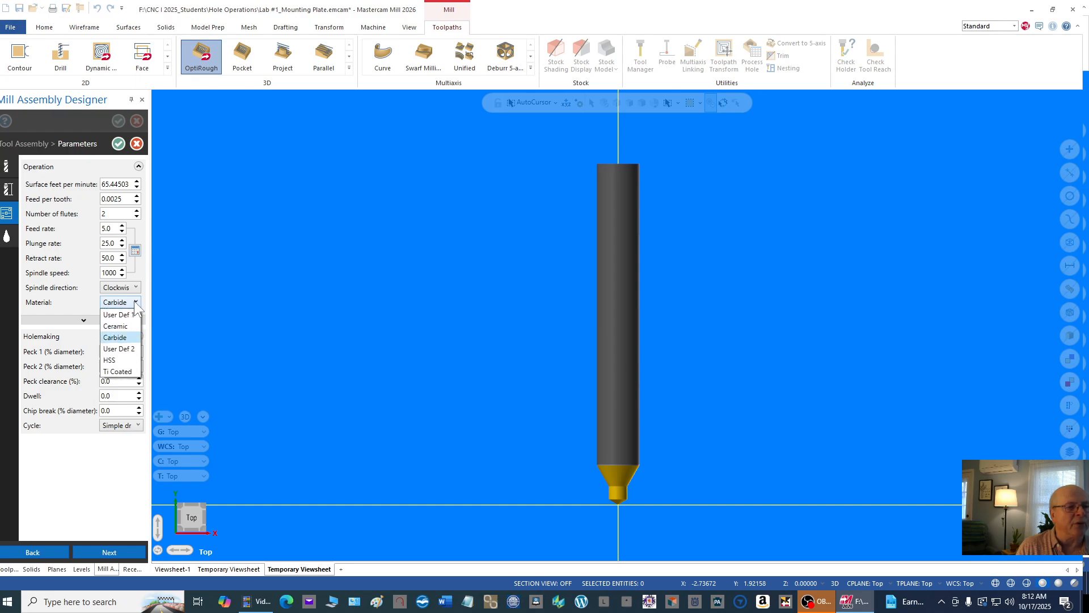
left_click(110, 360)
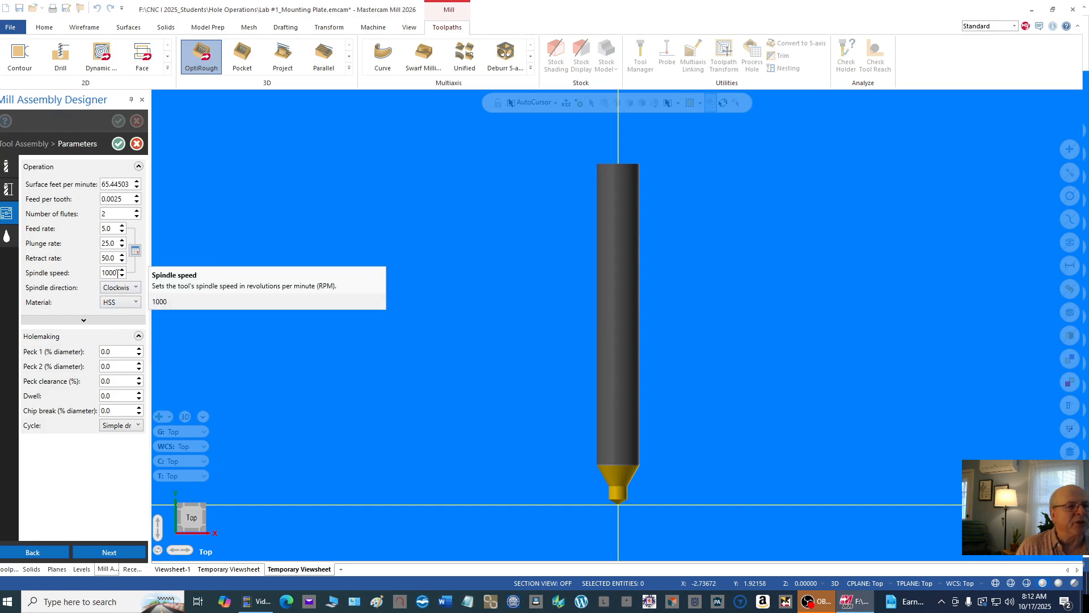
left_click_drag(117, 273, 95, 271)
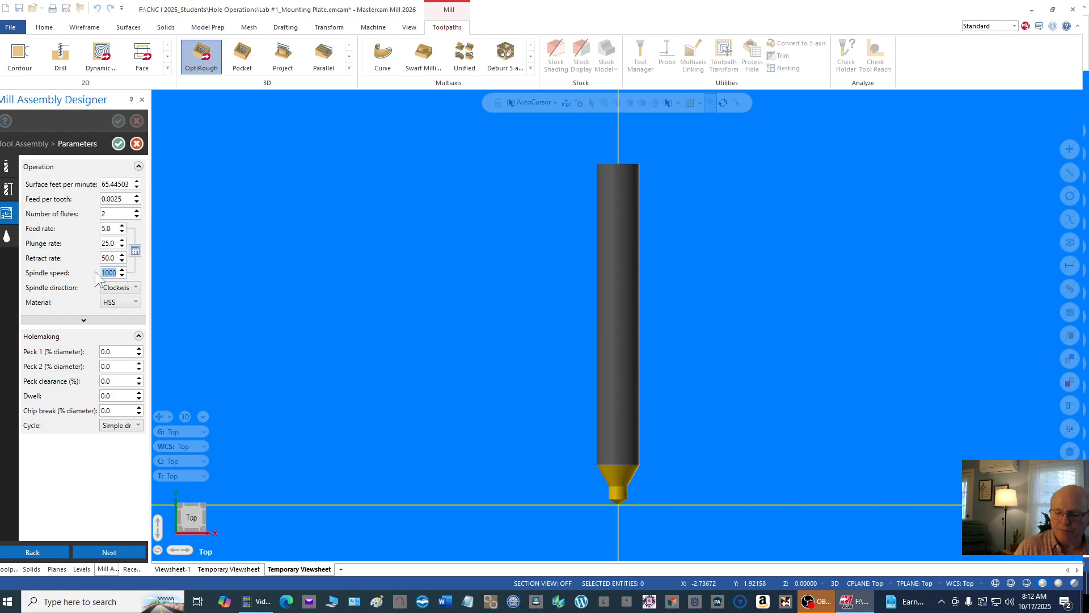
type("2000")
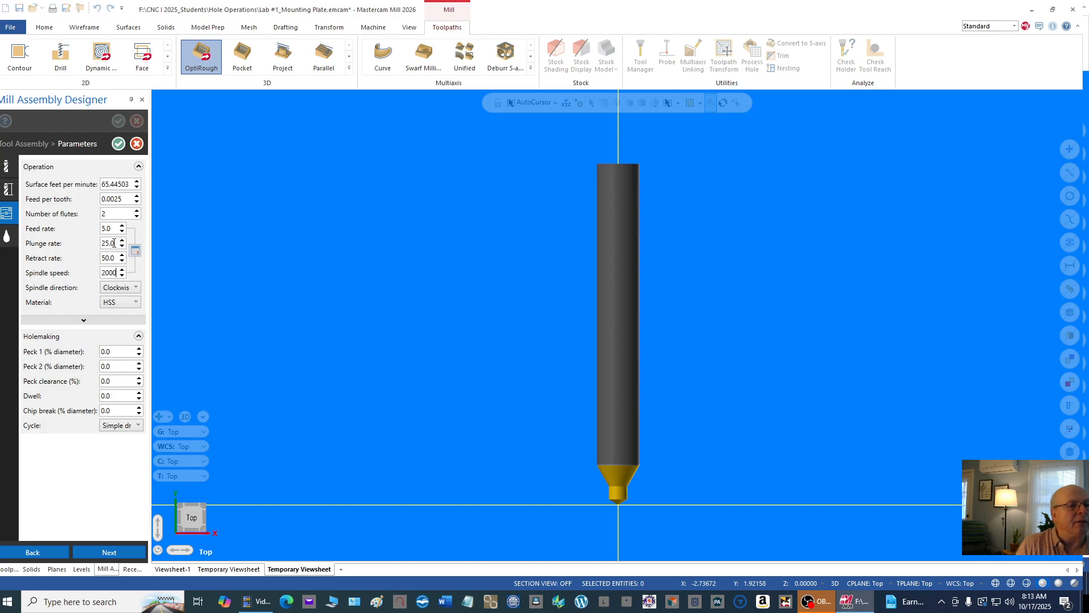
Set the center drill's plunge rate to 18 and feed rate to 20, and accept the edited tool assembly
left_click_drag(110, 243, 92, 244)
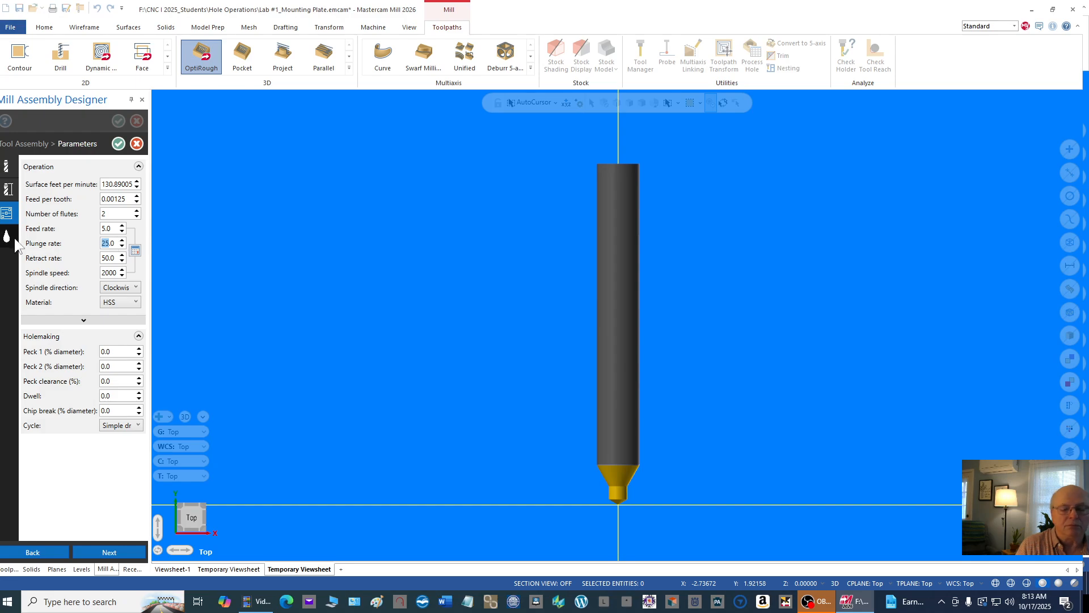
mouse_move(15, 239)
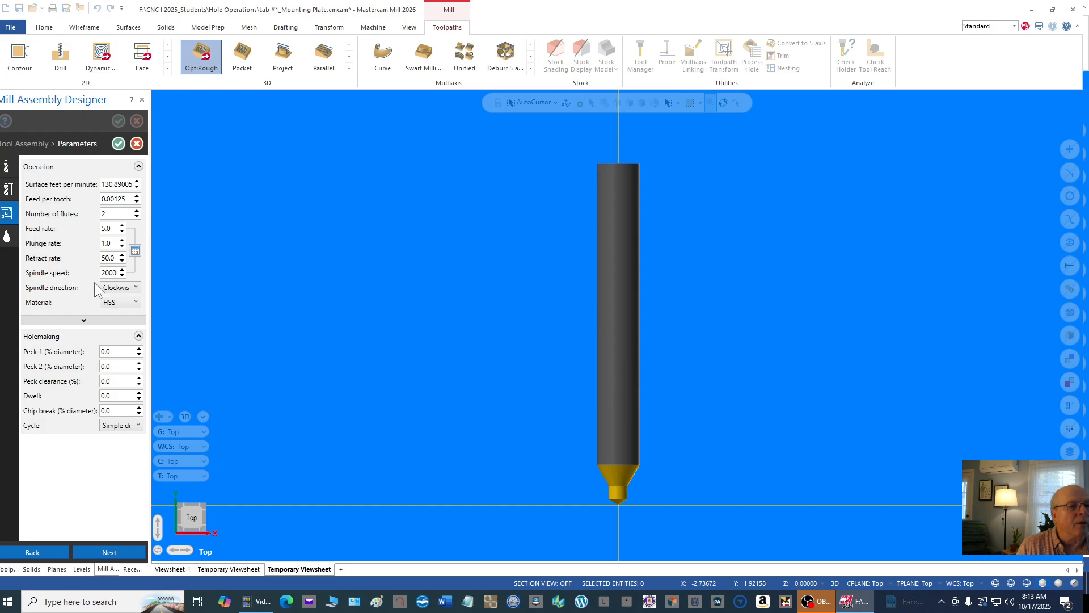
double_click(110, 243)
type("18.0")
type(".")
double_click(112, 228)
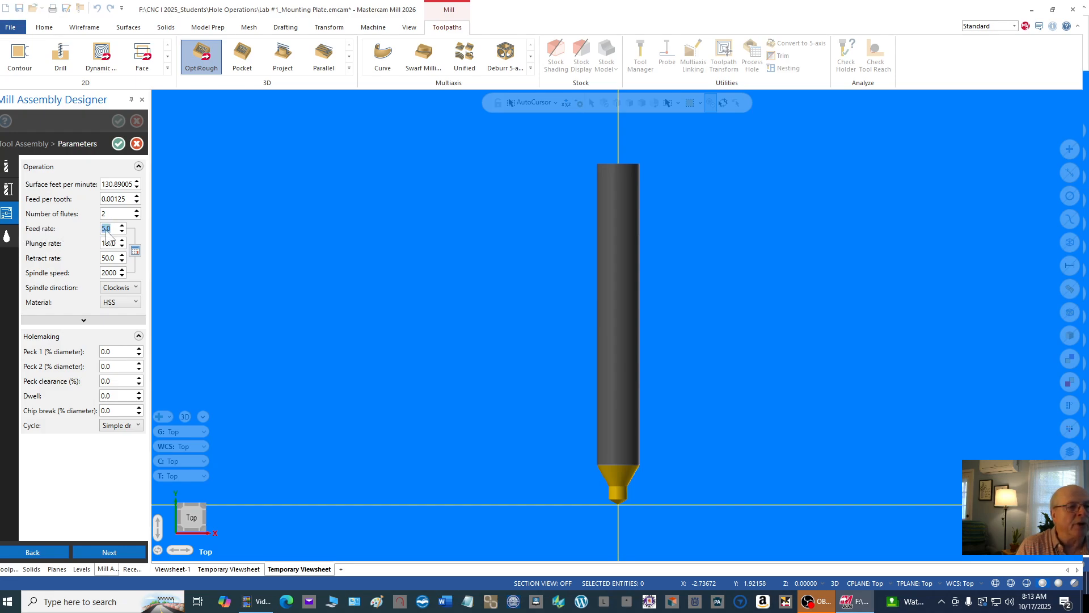
type("20")
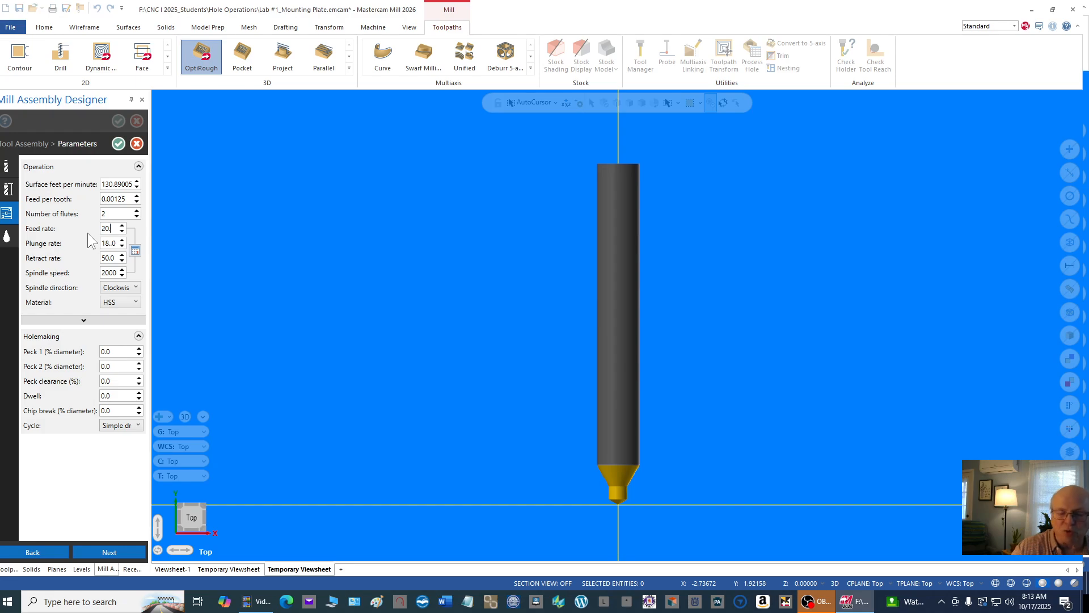
type(".")
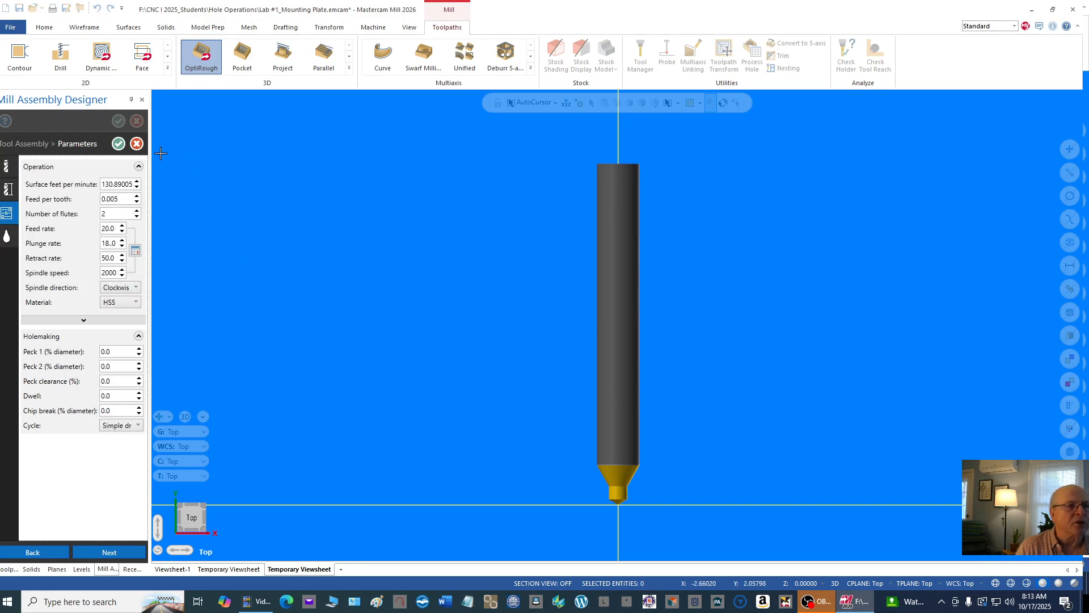
left_click(119, 144)
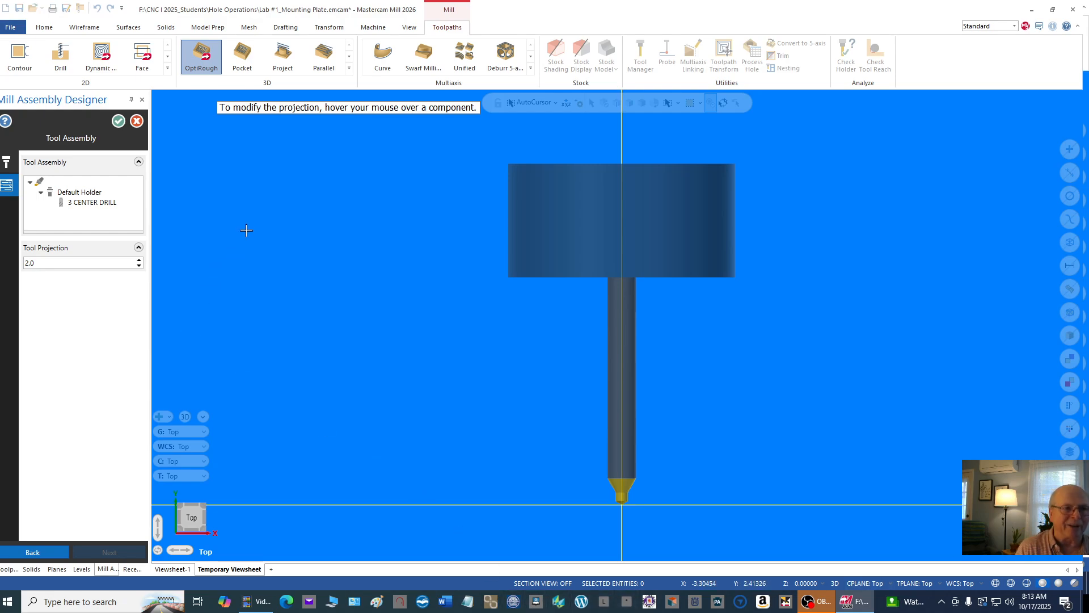
left_click(118, 120)
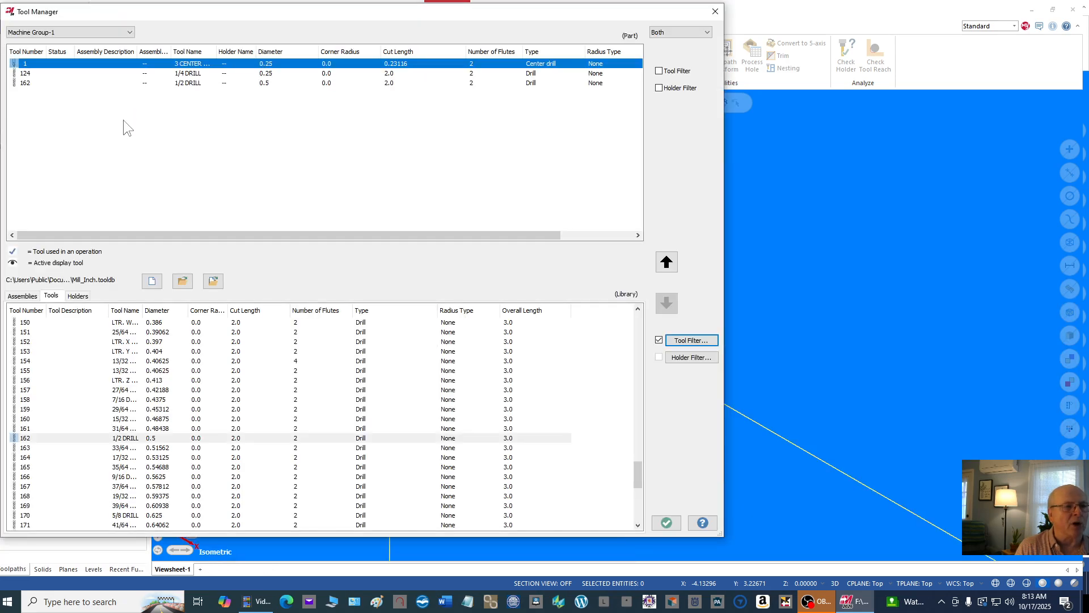
Open the 1/4 DRILL of Machine Group-1 for editing and set its tool number to 2
double_click(61, 73)
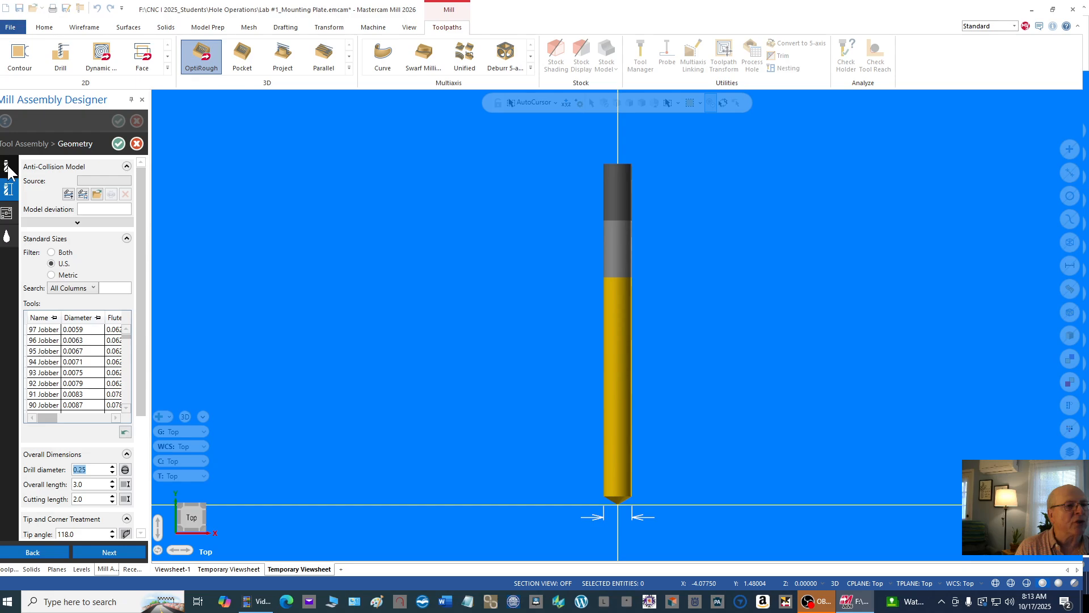
left_click(8, 169)
double_click(105, 290)
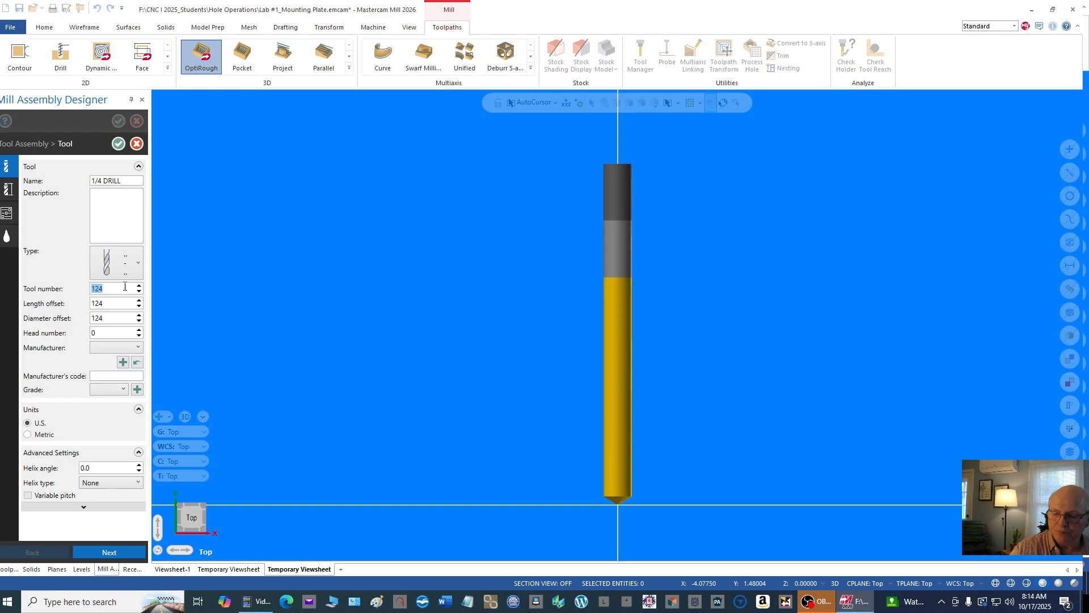
type("2")
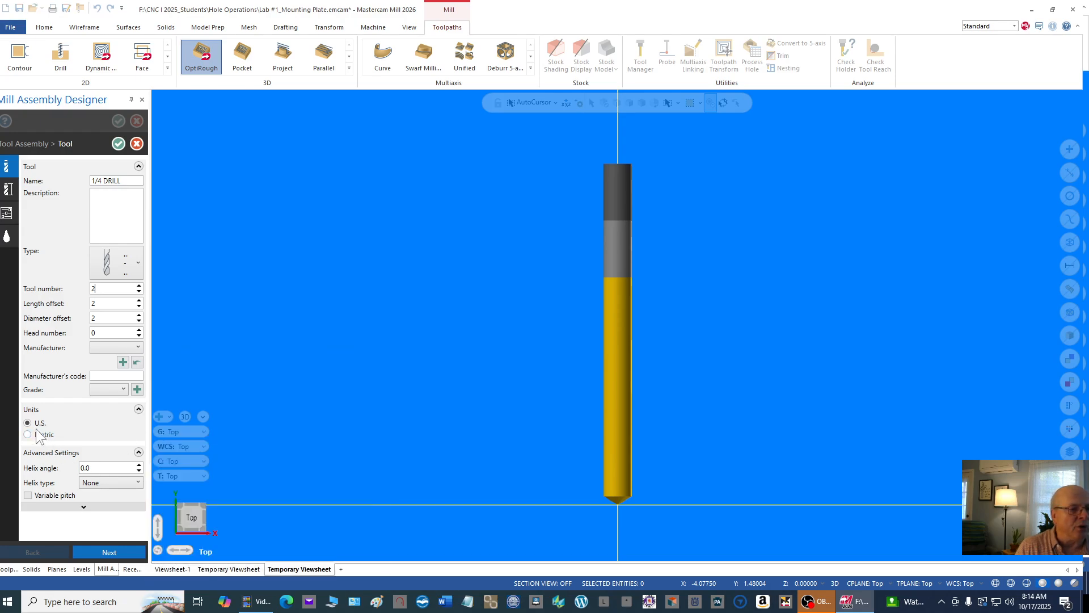
Find 1/4 Jobber among the standard drill sizes and try to select it, declining the geometry overwrite
left_click(8, 191)
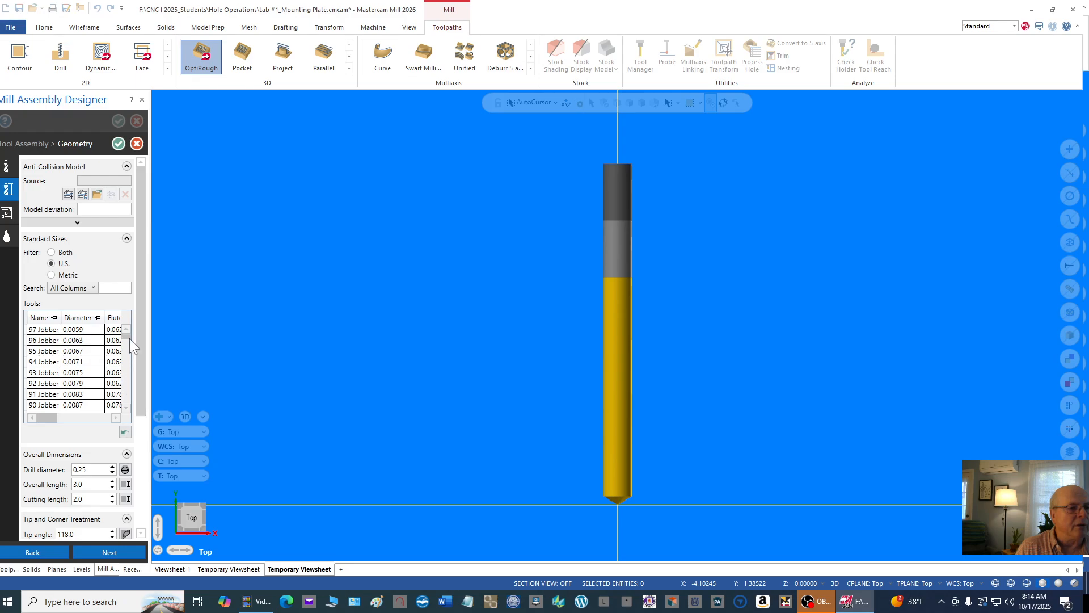
left_click_drag(127, 336, 127, 360)
left_click_drag(45, 416, 55, 417)
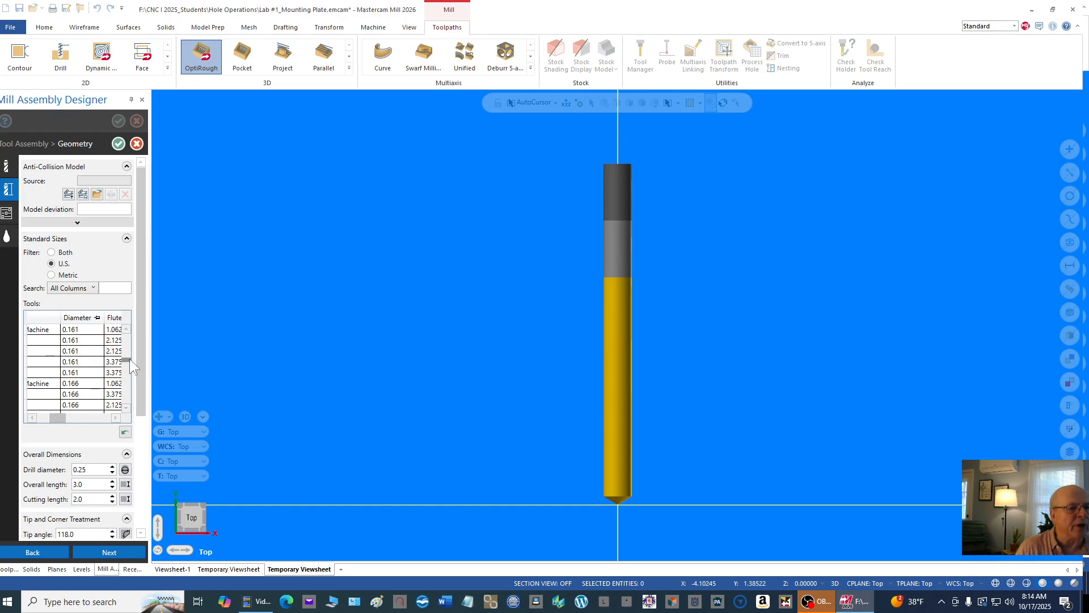
left_click(127, 407)
left_click(128, 407)
left_click_drag(128, 406, 129, 406)
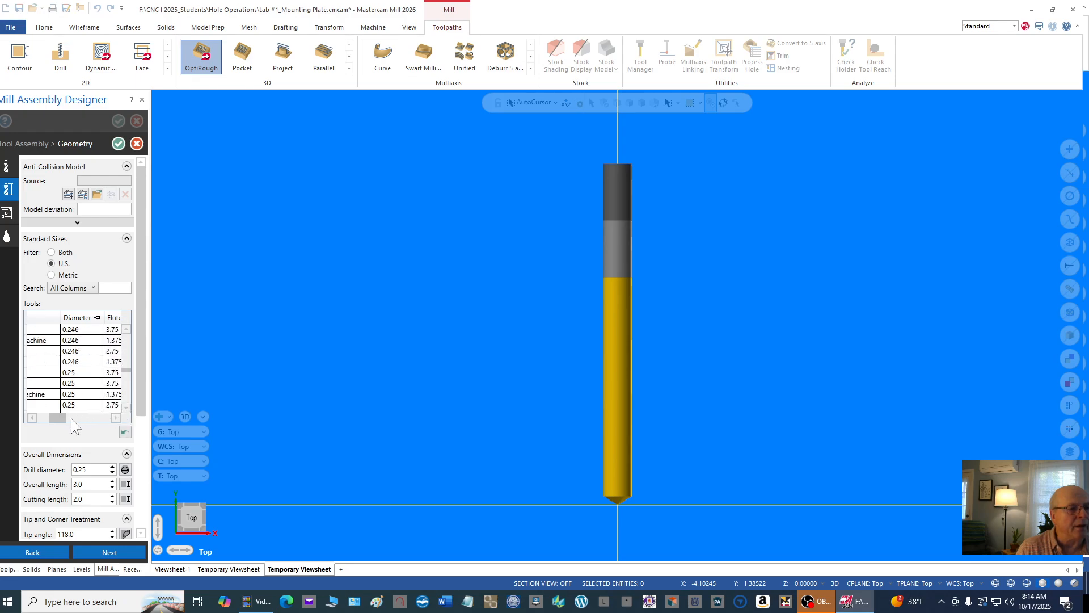
left_click_drag(62, 417, 48, 420)
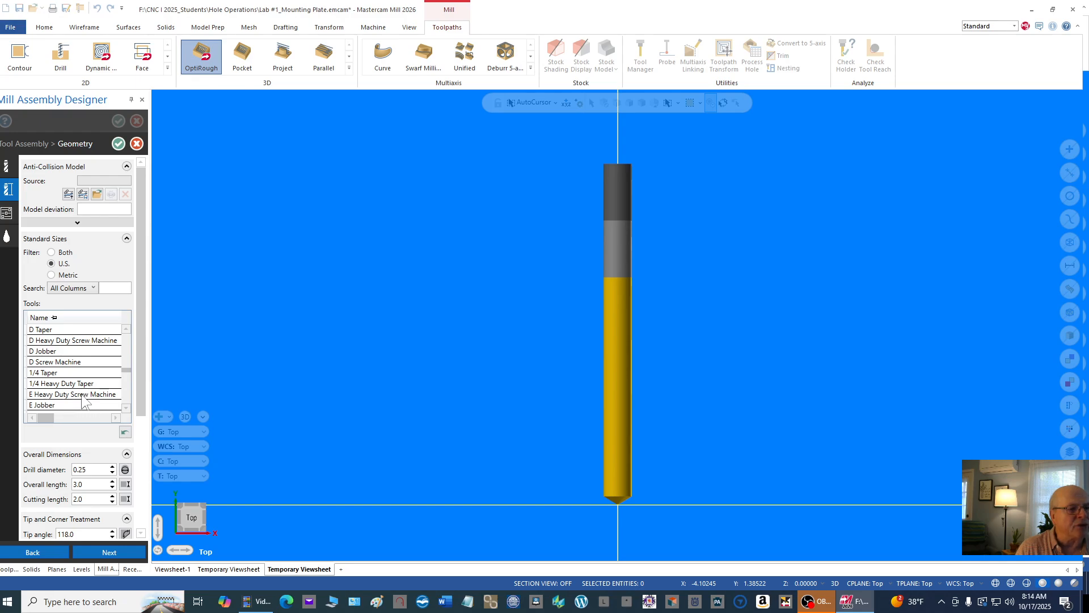
left_click(125, 407)
left_click(125, 408)
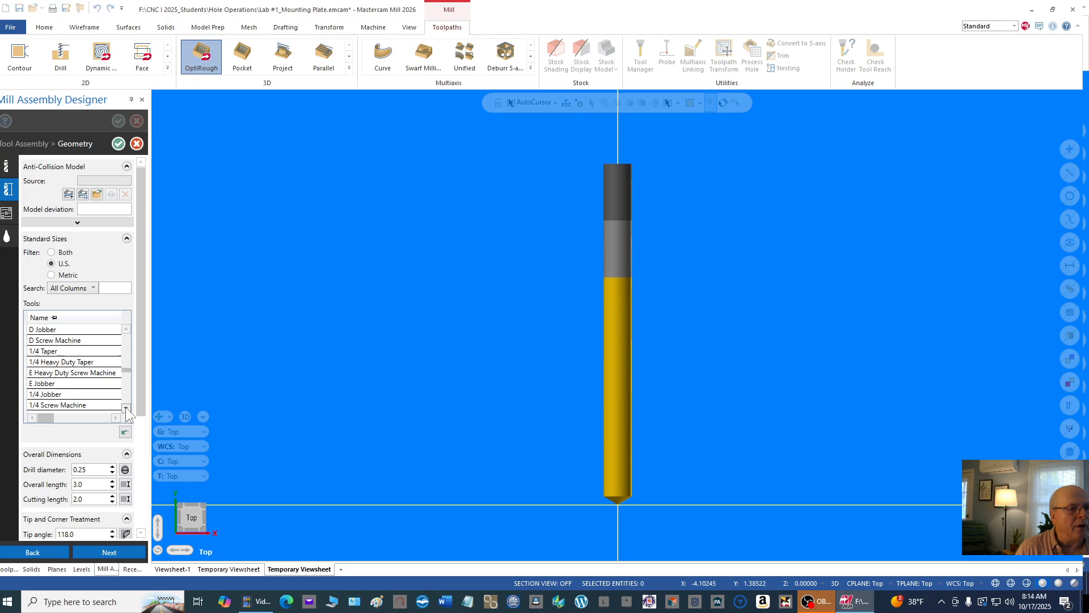
left_click(64, 395)
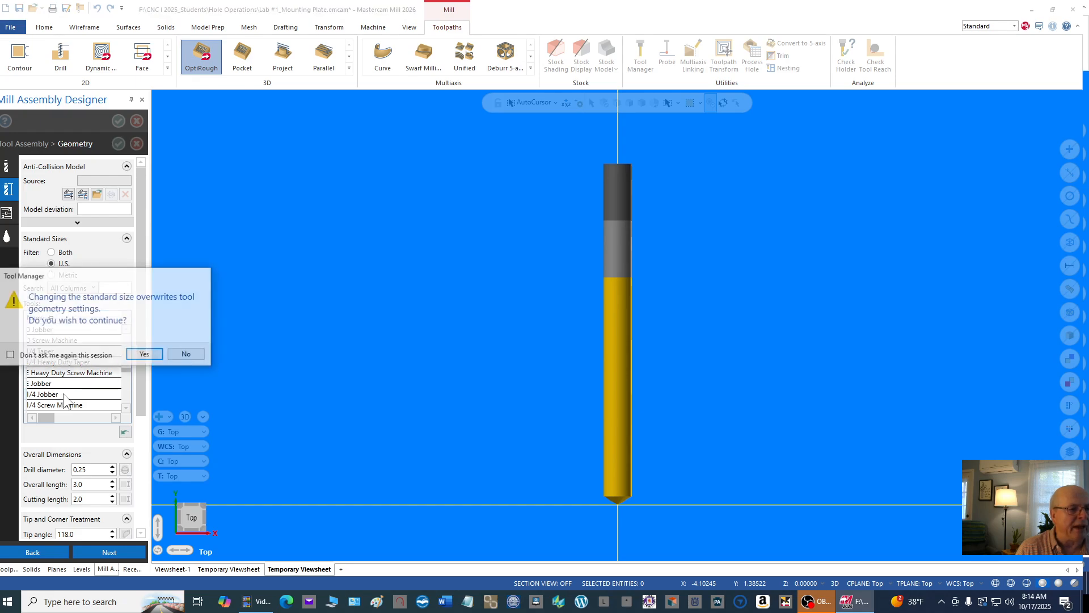
left_click(183, 355)
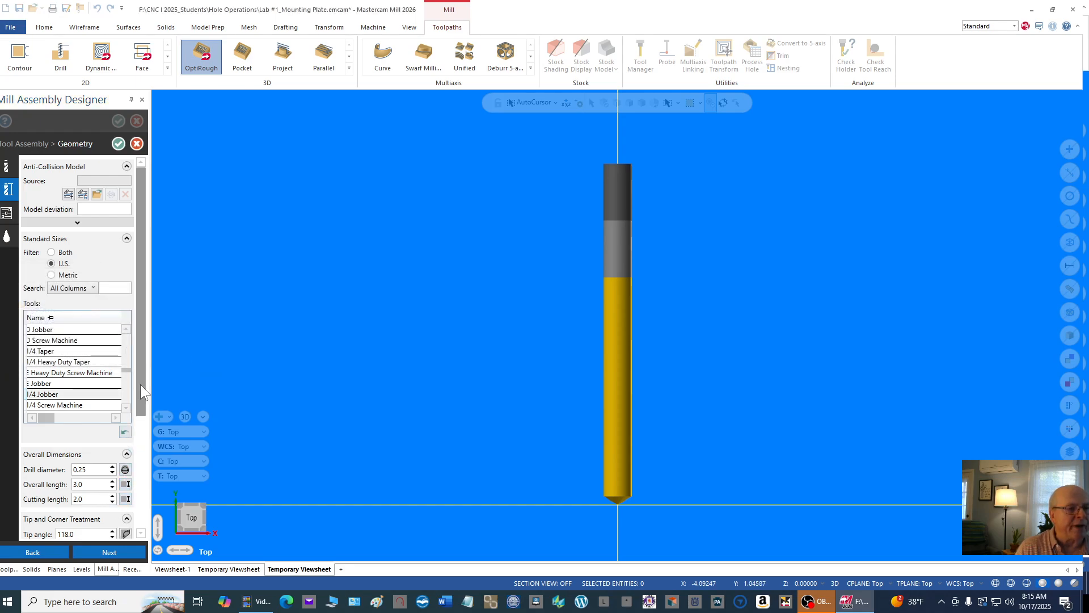
Highlight the 1/4 drill's diameter, cutting length, tip angle, shoulder length and shank diameter on the tool model to inspect them
scroll(143, 391, "down", 5)
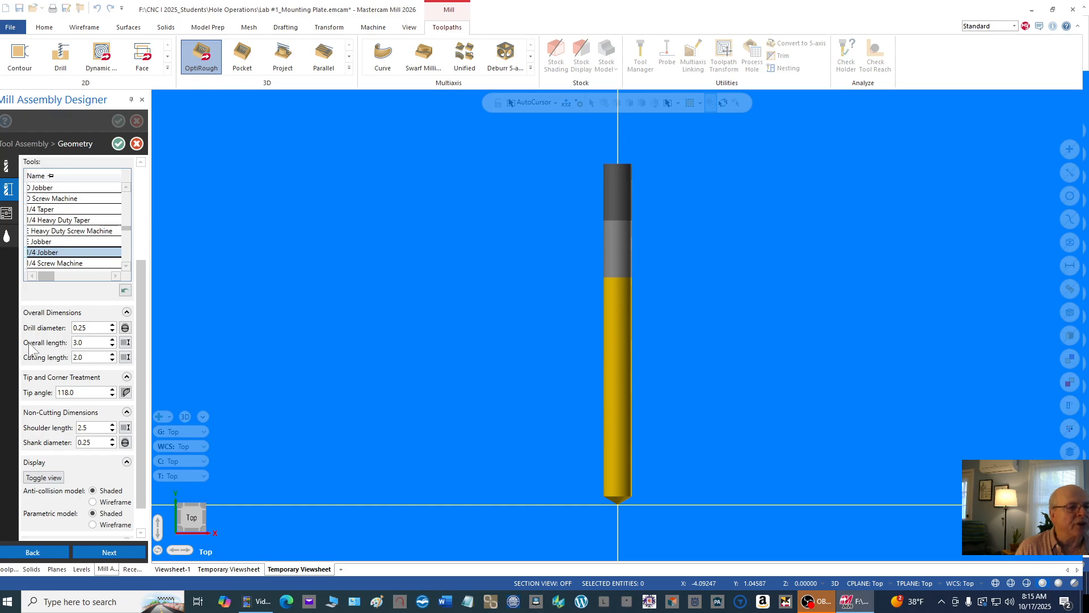
left_click(89, 343)
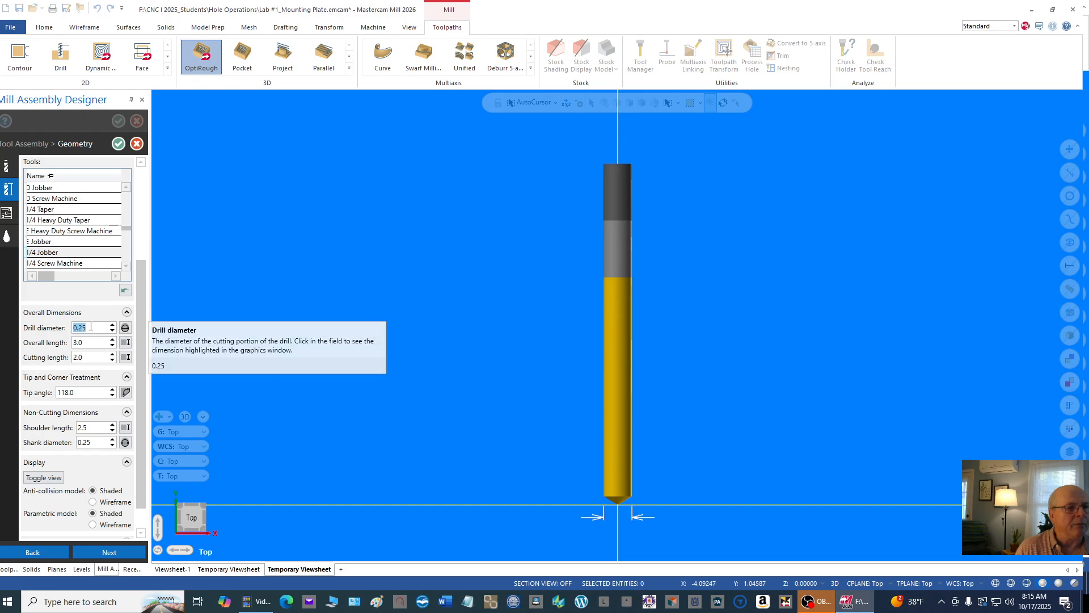
left_click(84, 356)
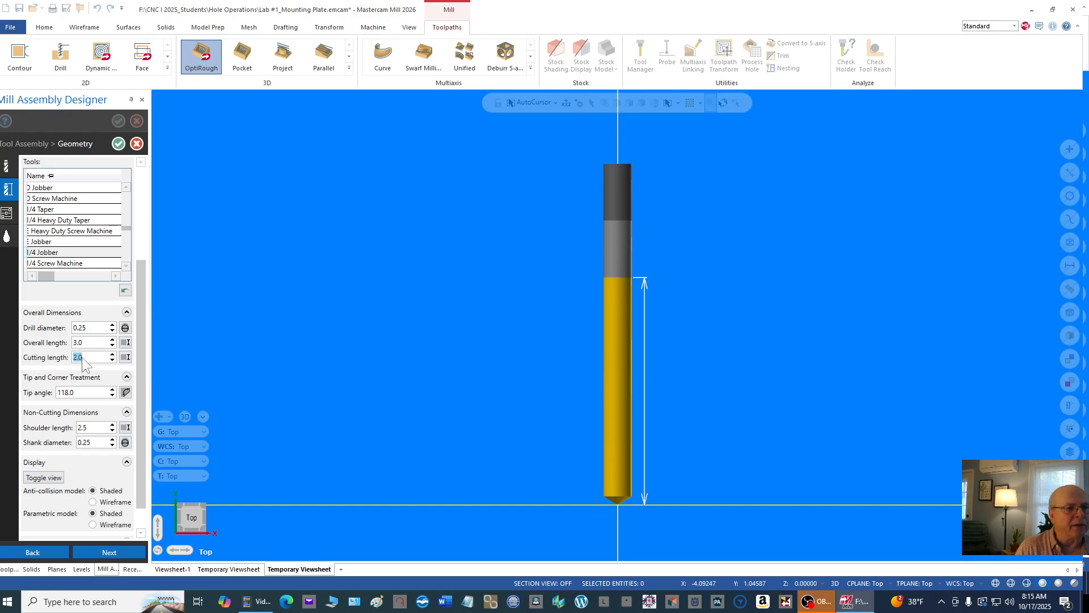
left_click(81, 393)
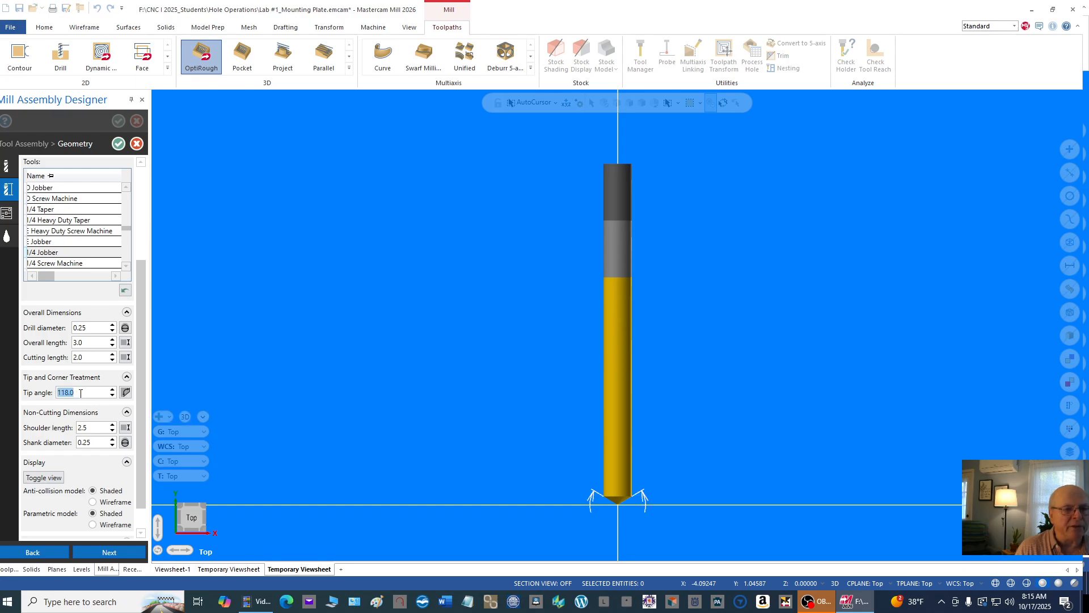
left_click(91, 429)
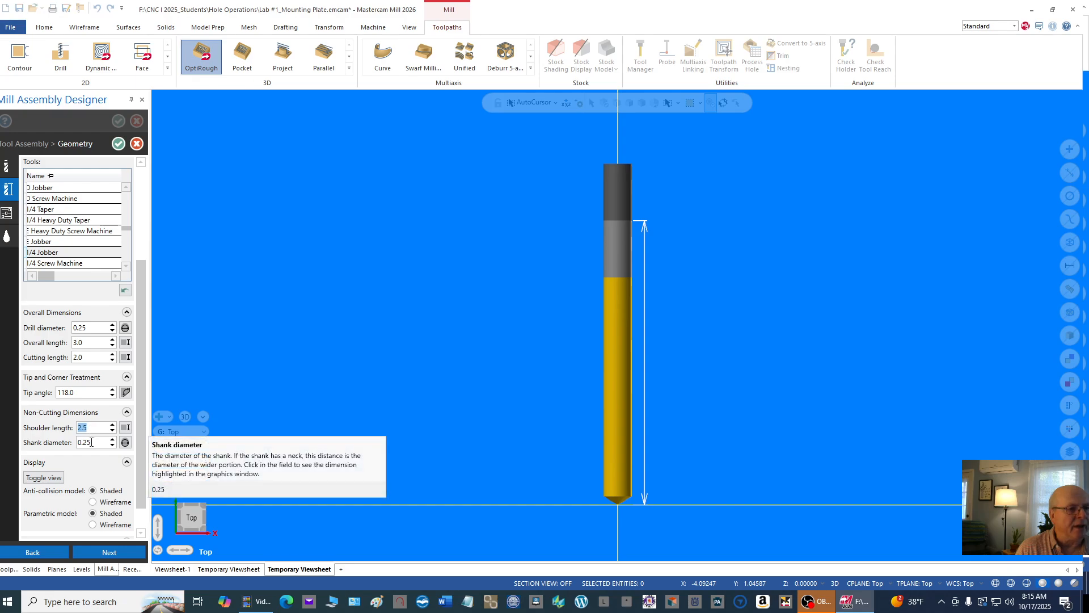
left_click(90, 443)
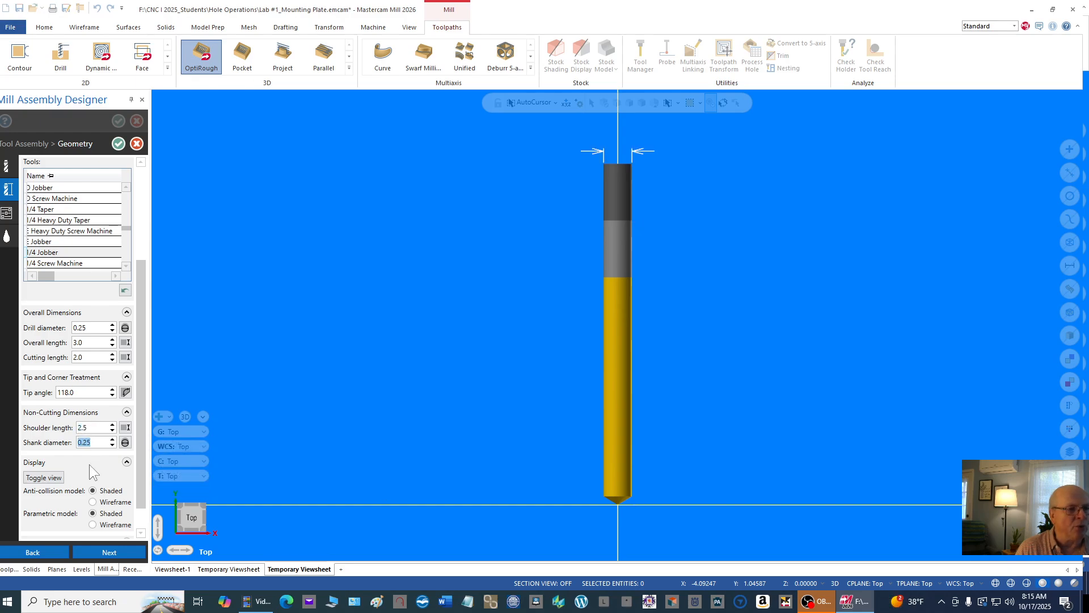
left_click_drag(138, 467, 140, 510)
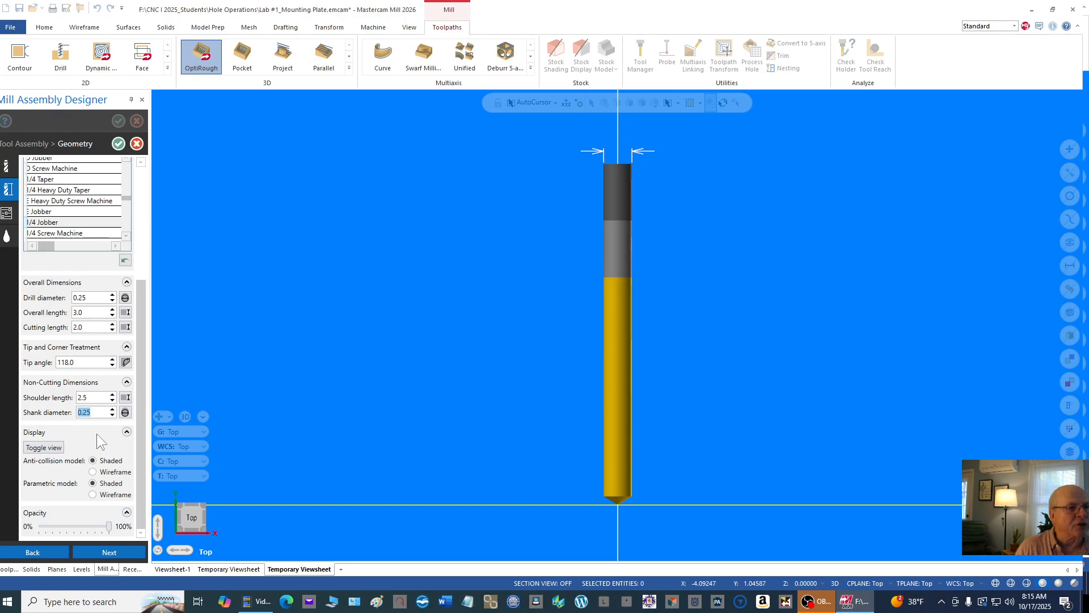
Open the 1/4 drill's operation parameters, check its tool material and open the spindle speed for editing
left_click(7, 213)
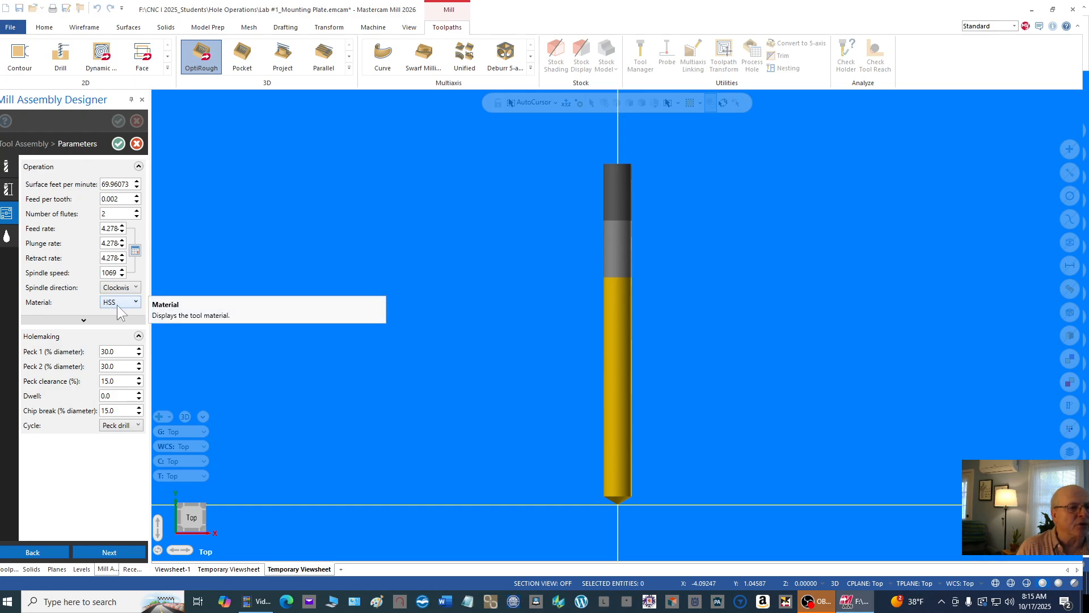
double_click(113, 272)
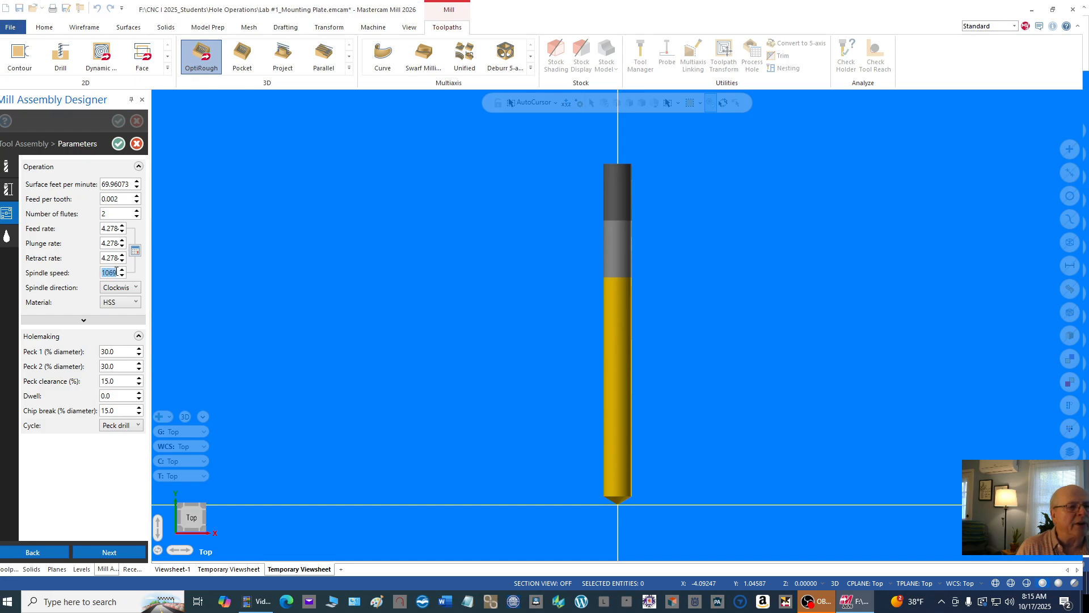
Set the 1/4 drill's spindle speed to 1200 and its retract rate to 50
type("1200")
double_click(114, 258)
type("20")
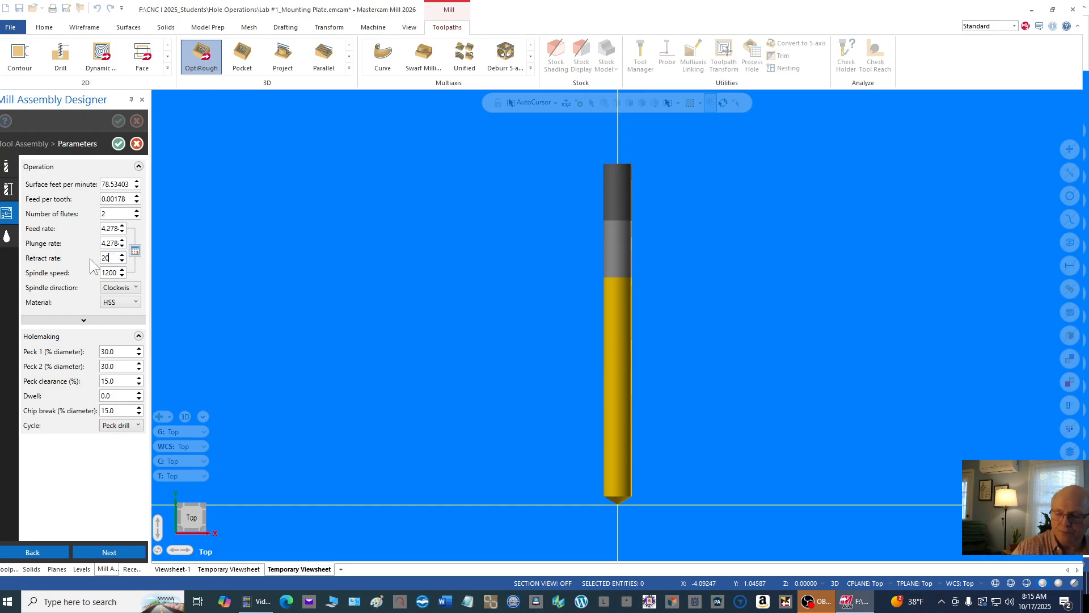
type(".")
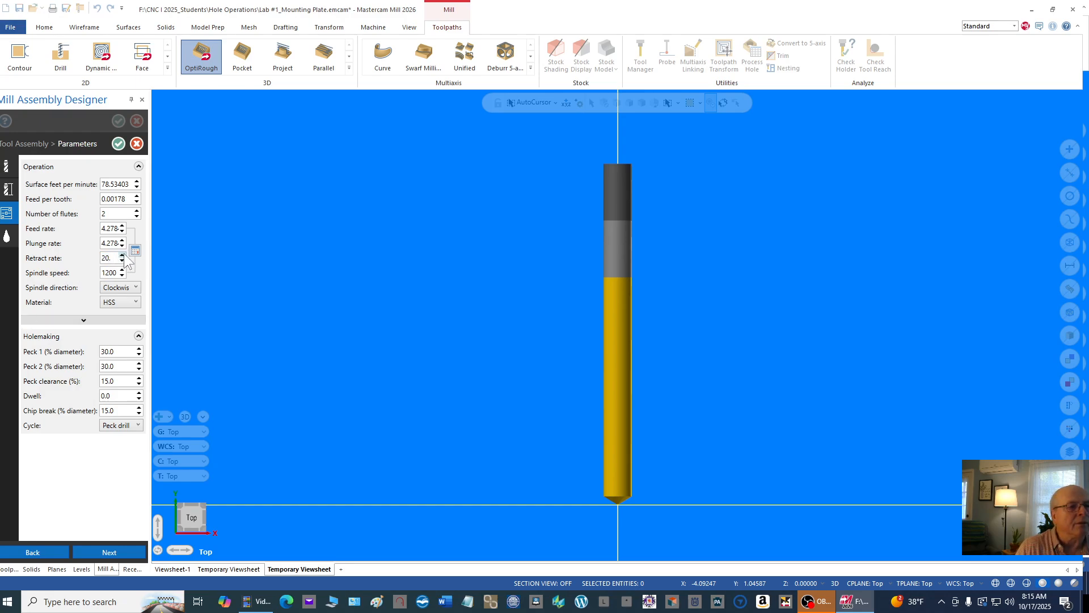
key("BackSpace")
key("BackSpace")
key("BackSpace")
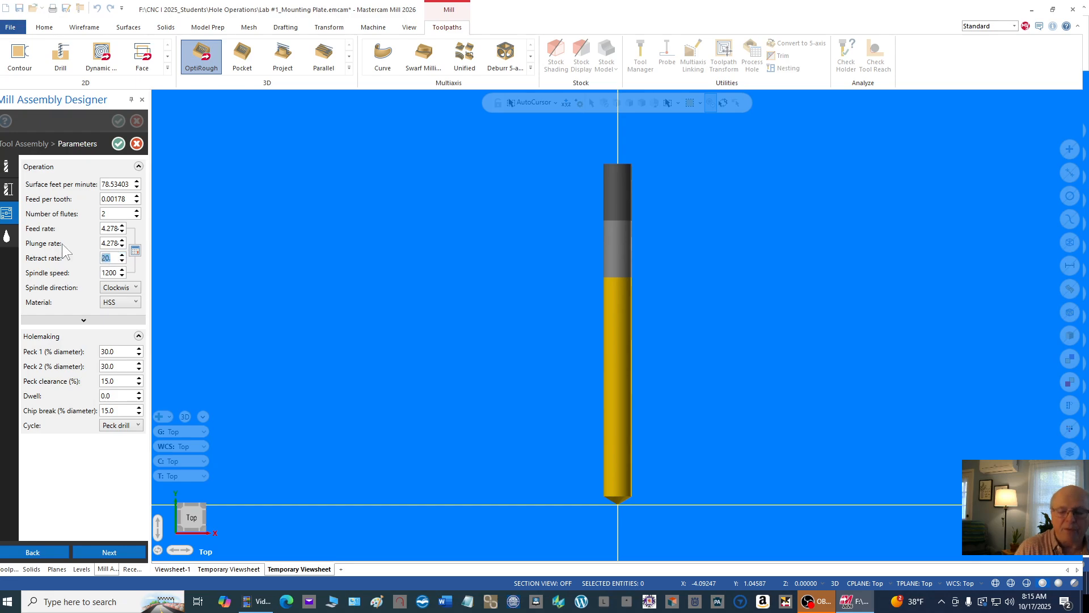
type("50.")
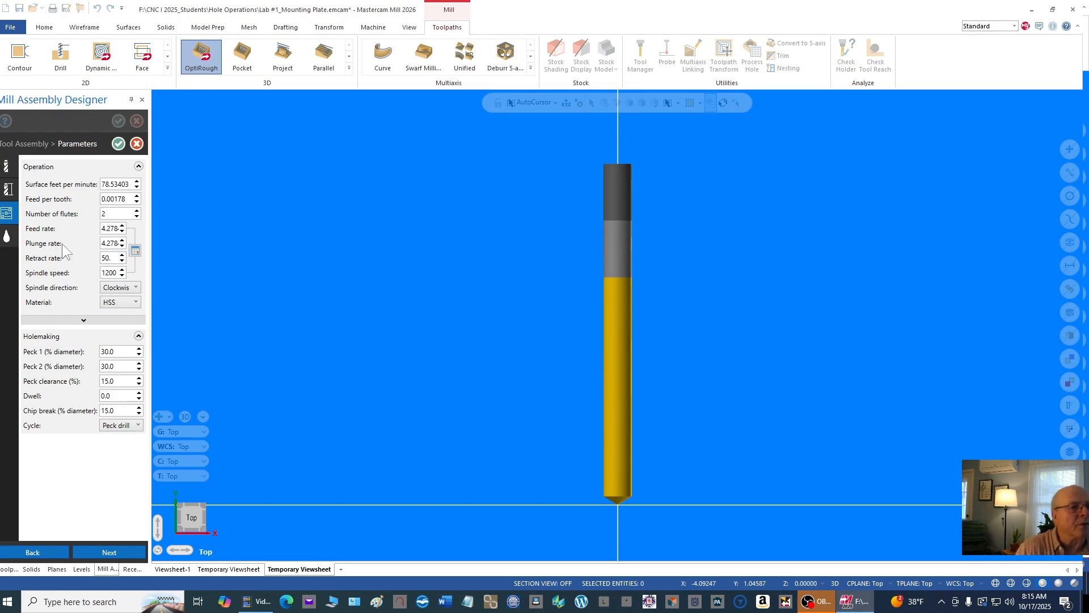
Set both the plunge rate and the feed rate of the 1/4 drill to 20
left_click(110, 244)
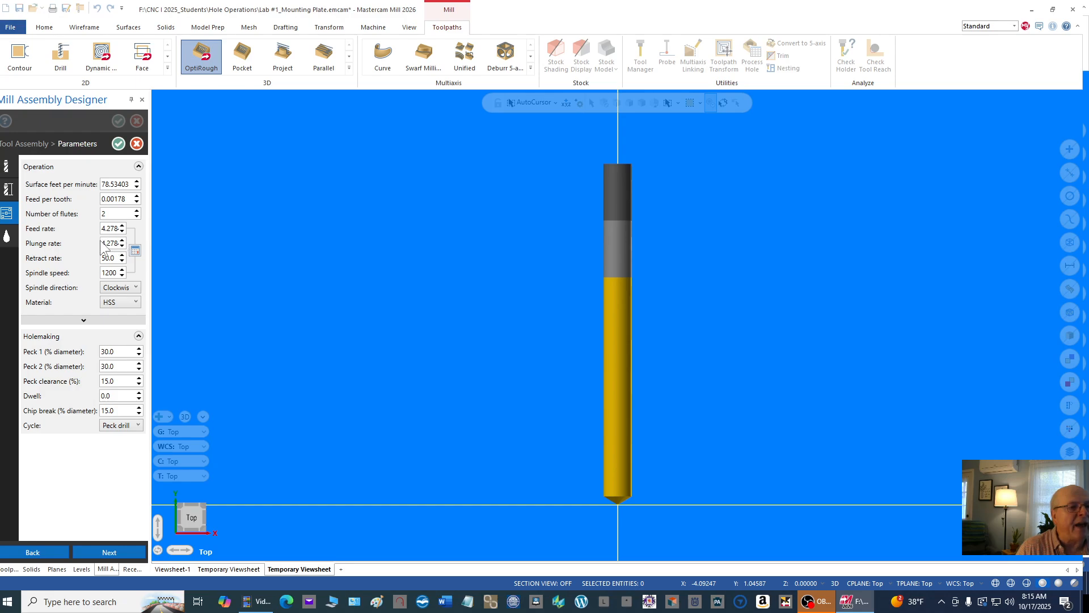
left_click(106, 244)
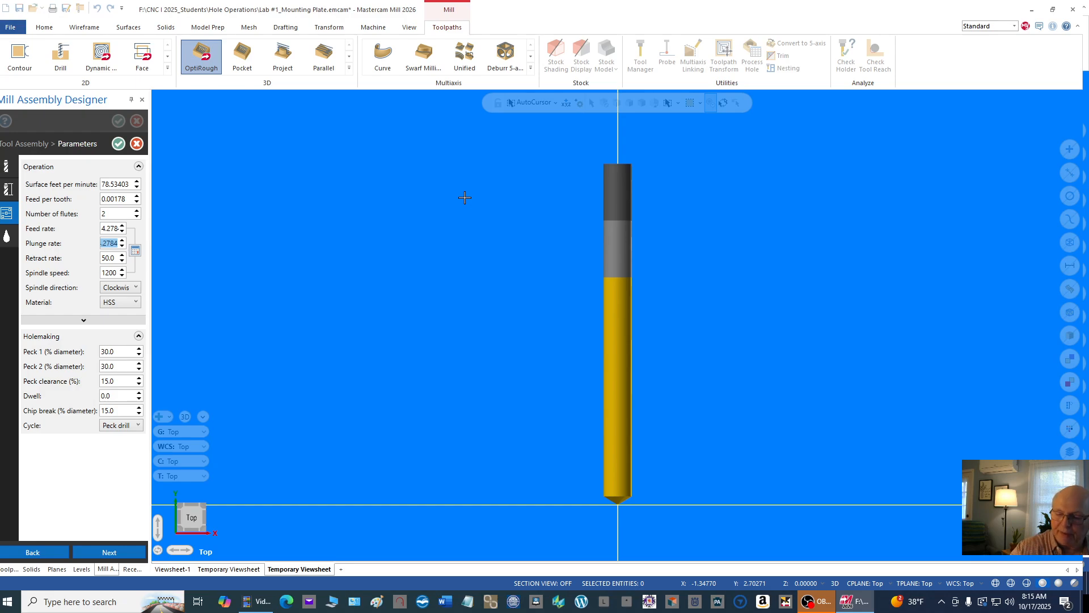
type("2")
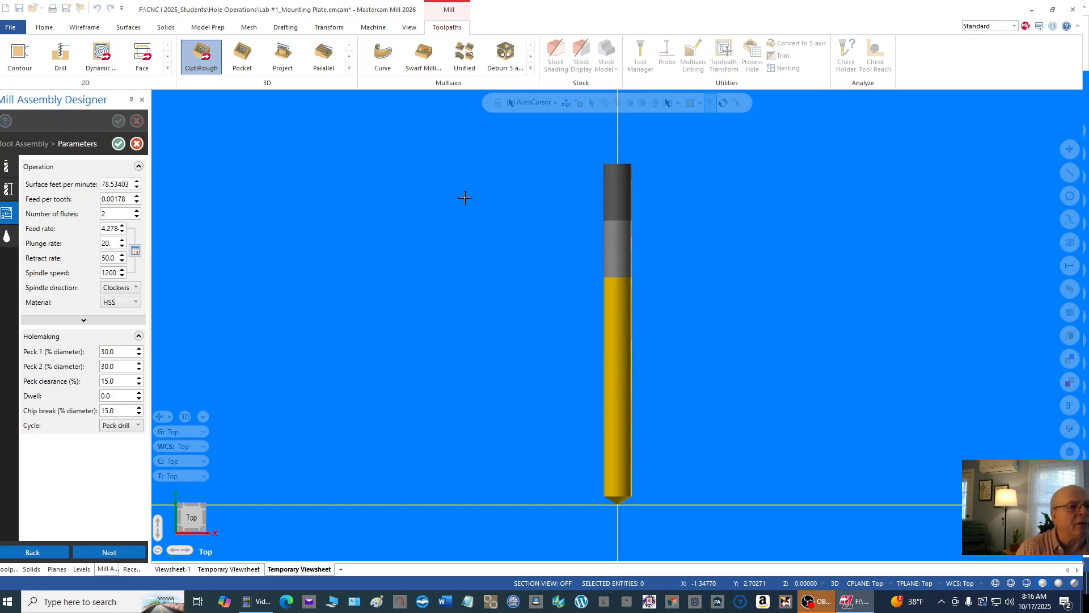
type("0.")
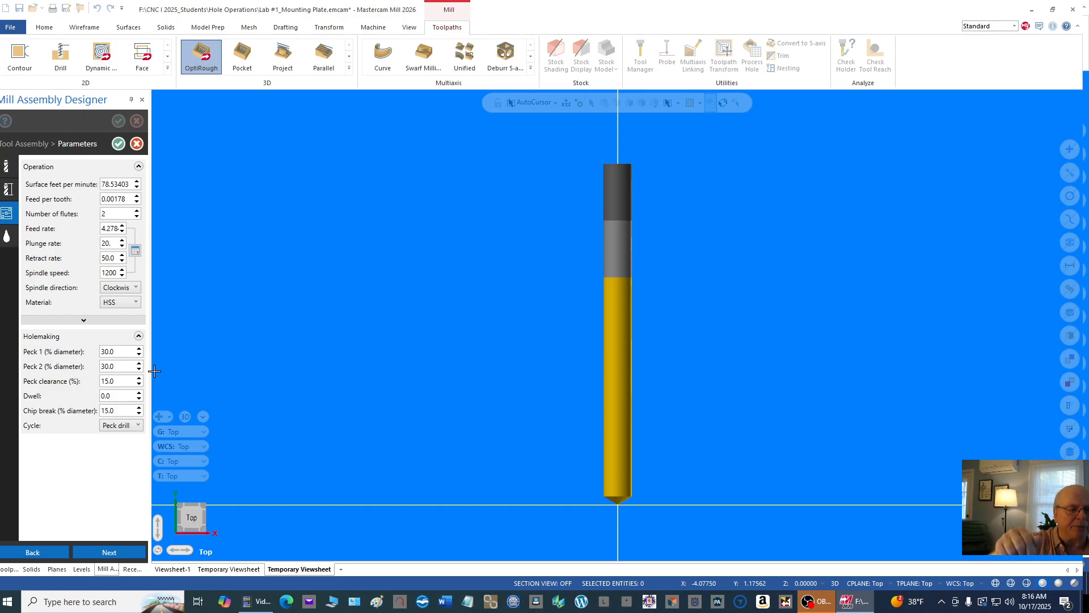
type(".")
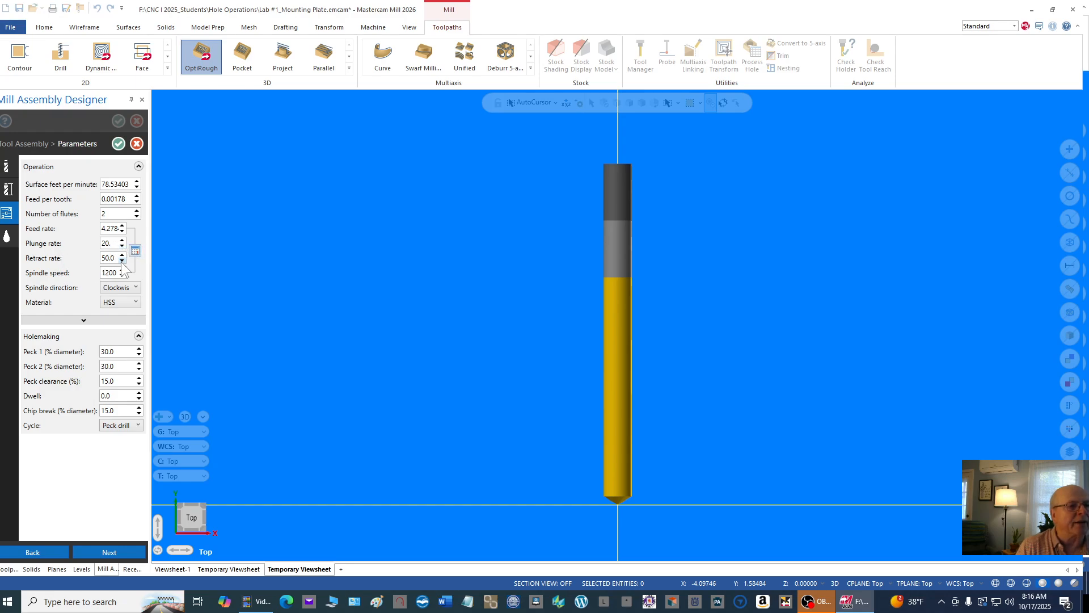
key("BackSpace")
double_click(112, 227)
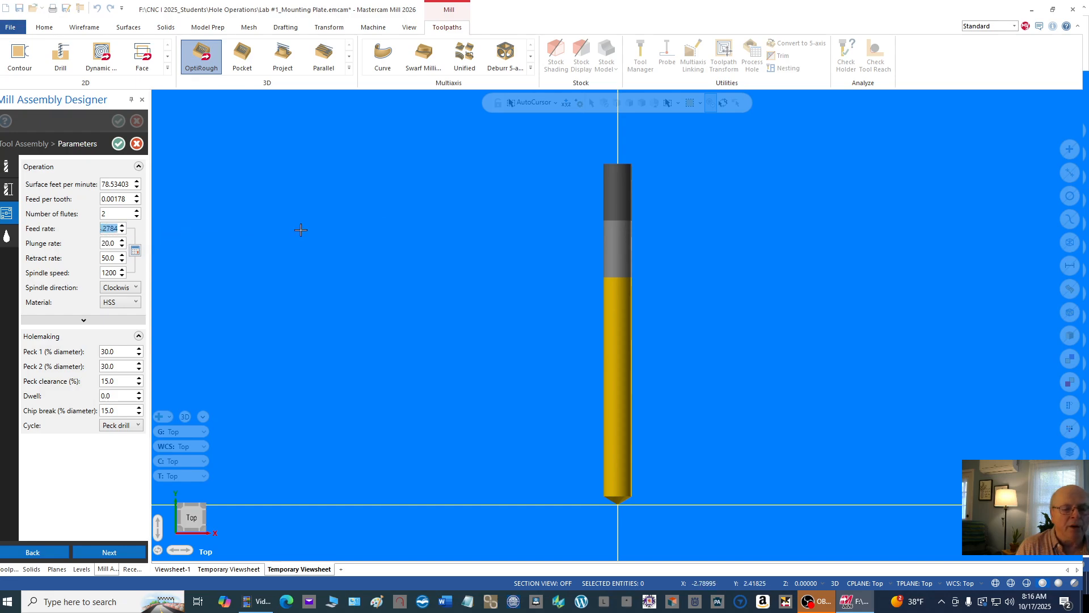
type("2")
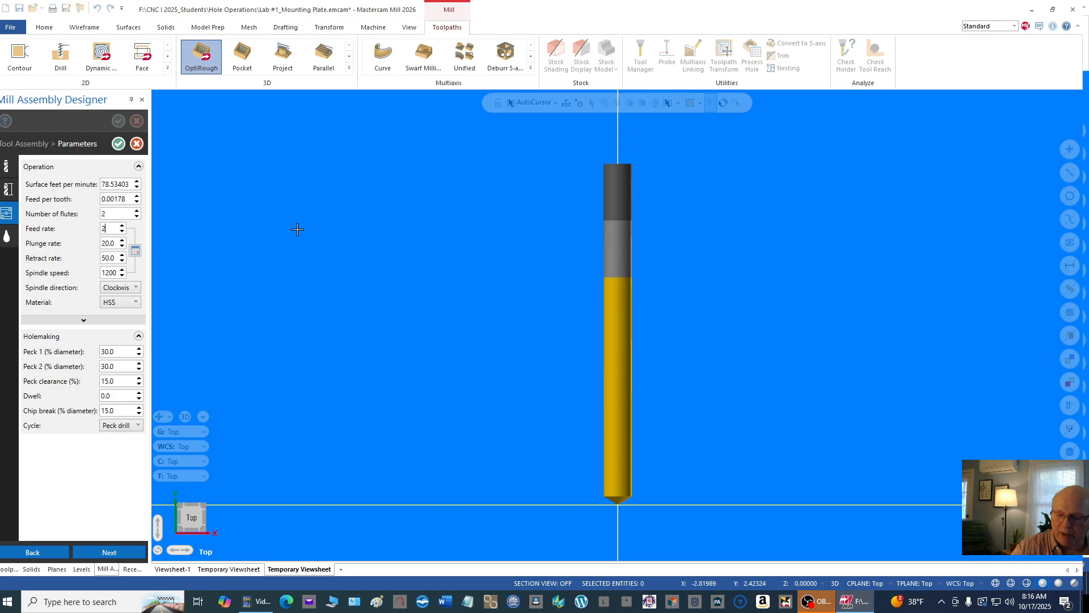
type("0.")
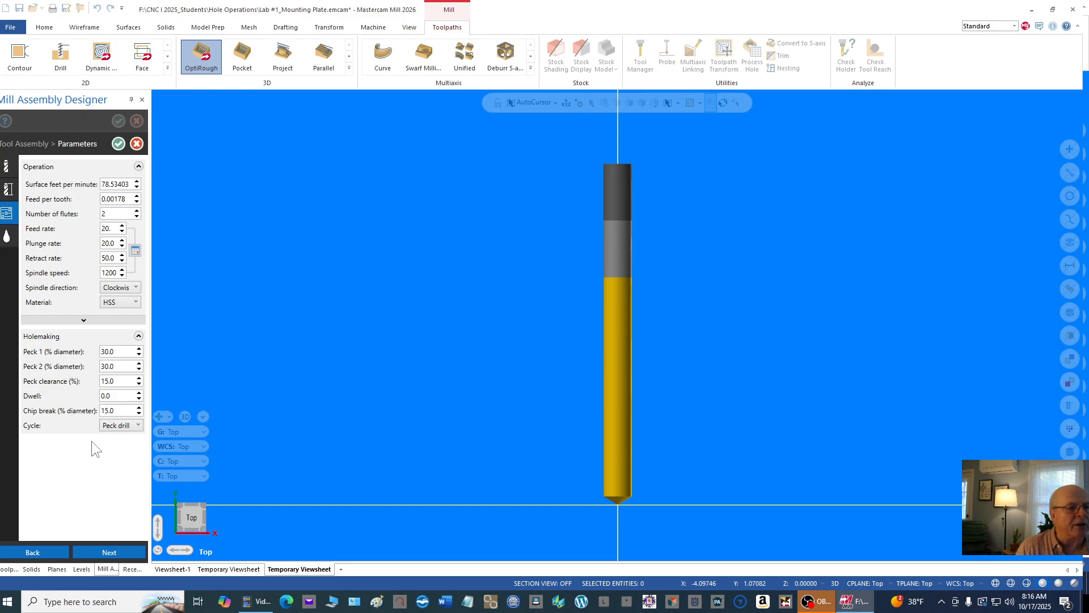
Choose the "Peck drill - full retract" cycle for the 1/4 drill and accept the tool parameters and assembly
left_click(137, 424)
scroll(146, 299, "down", 1)
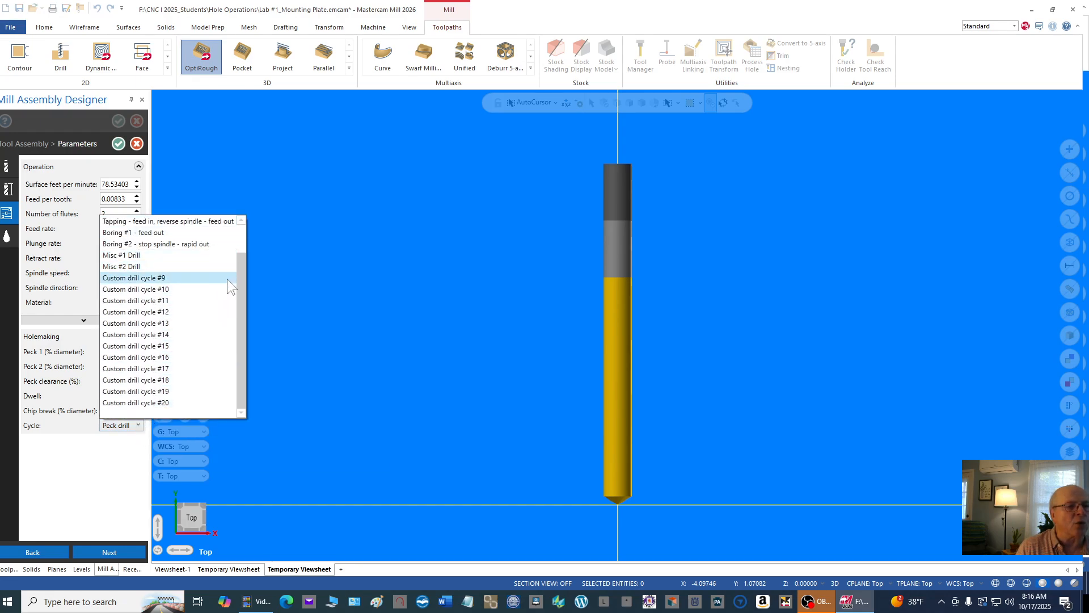
left_click_drag(240, 260, 248, 227)
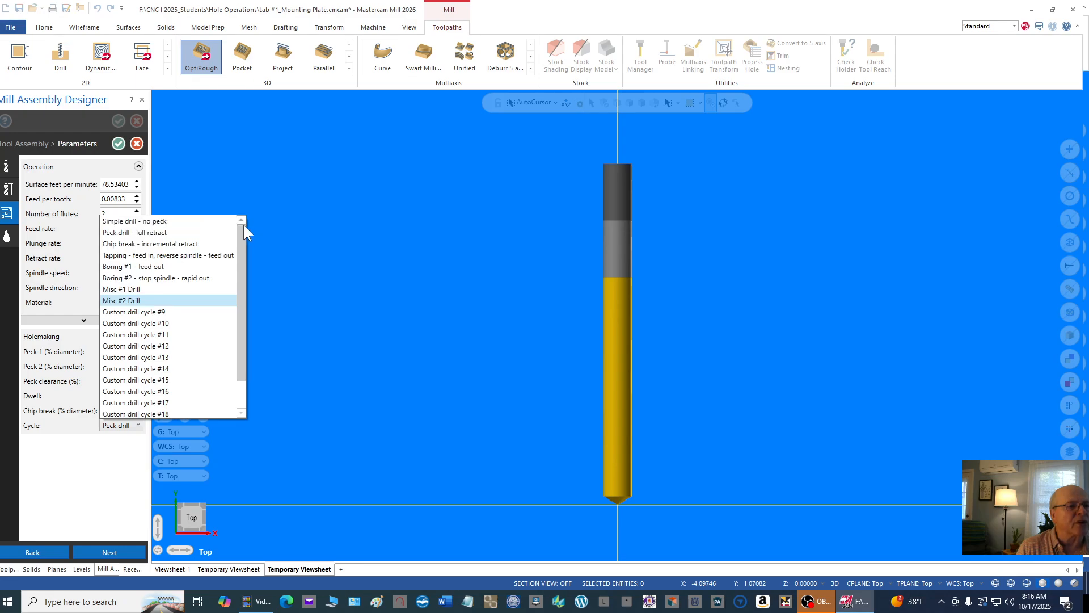
left_click(136, 232)
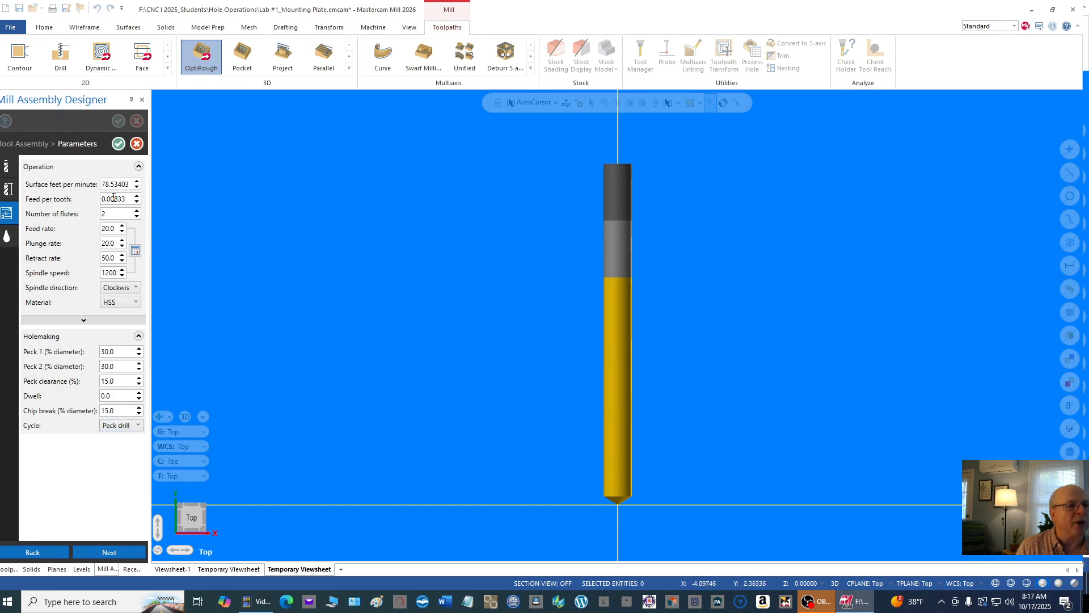
left_click(118, 143)
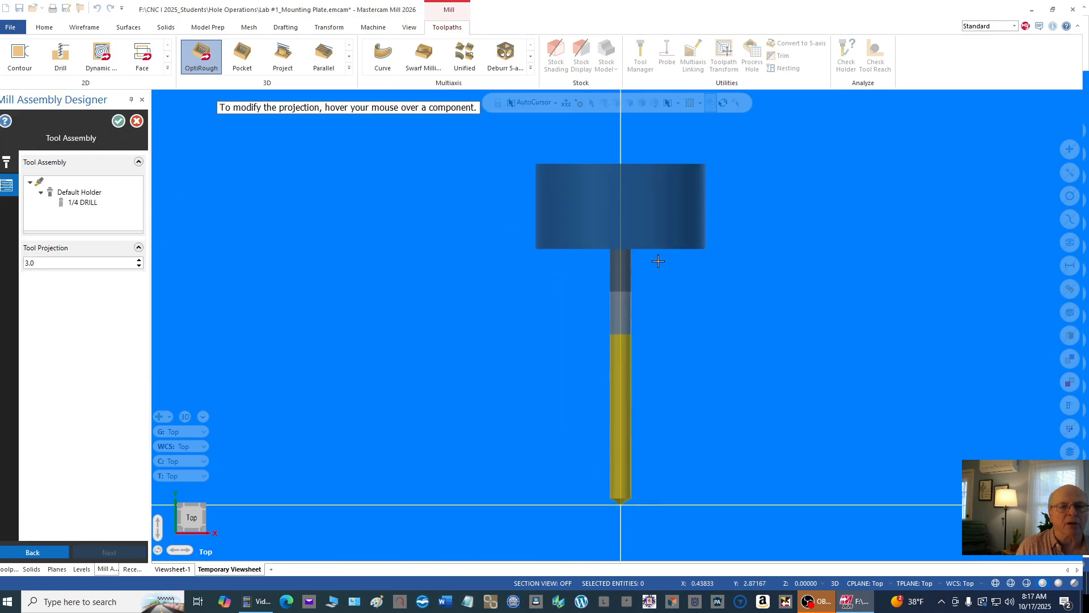
left_click(118, 122)
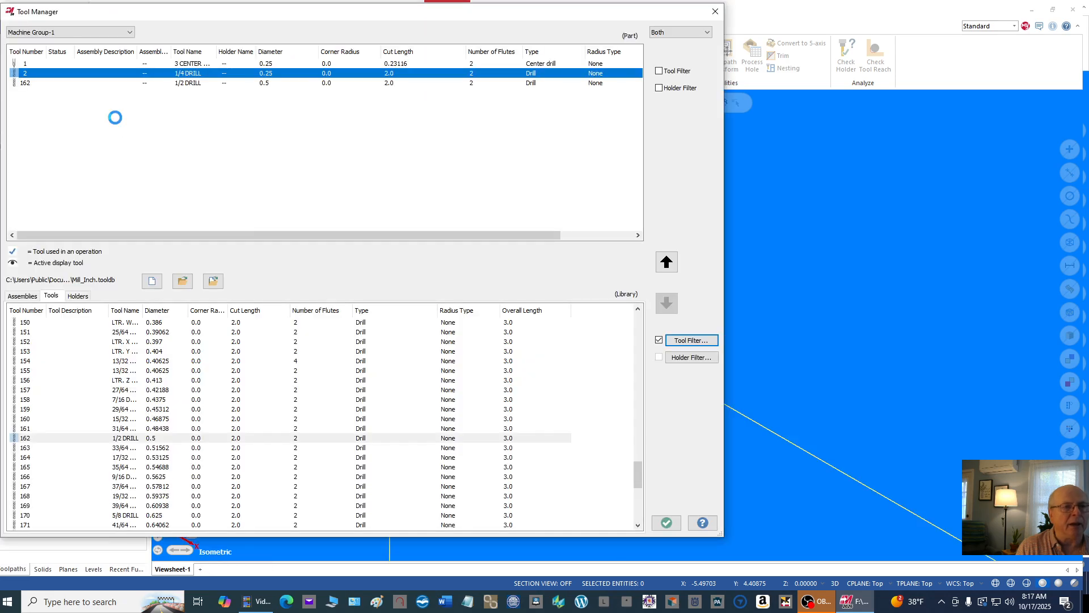
Edit the 1/2 DRILL, setting its tool number, length offset and diameter offset to 3
left_click(178, 84)
double_click(178, 82)
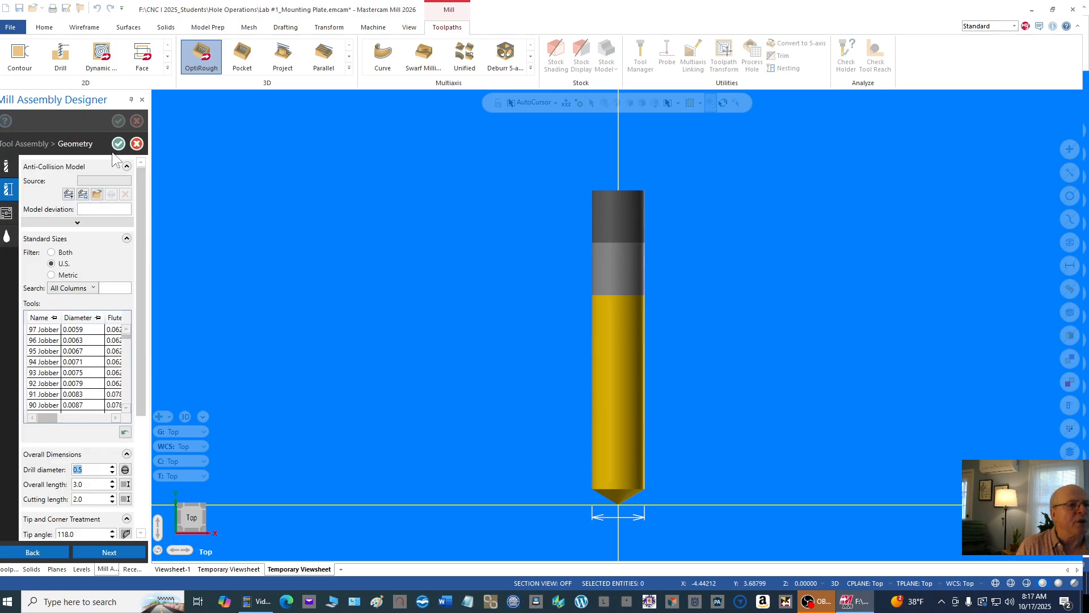
left_click(8, 168)
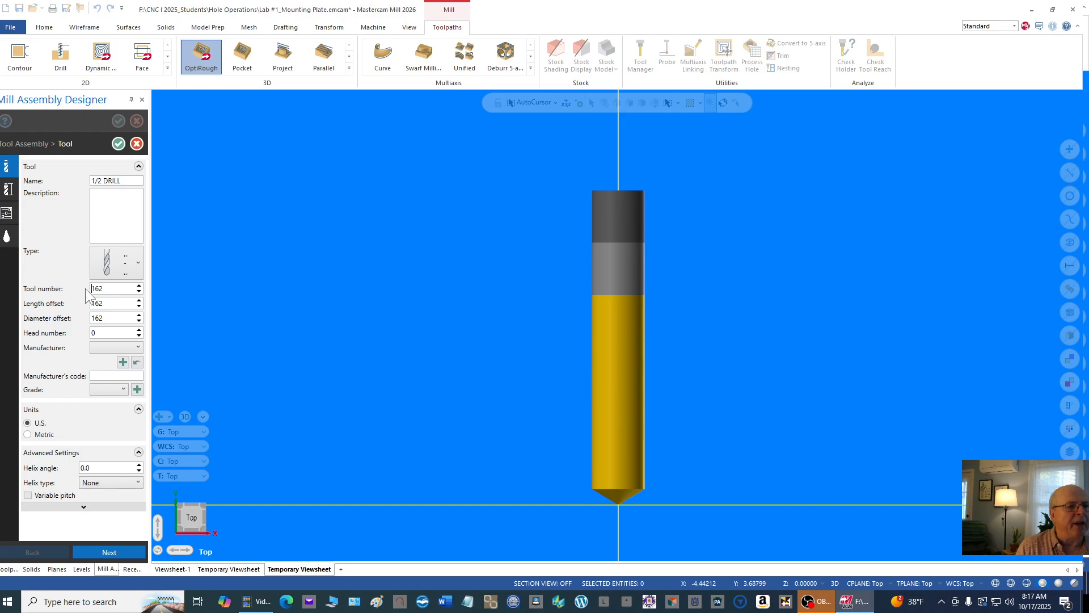
type("3")
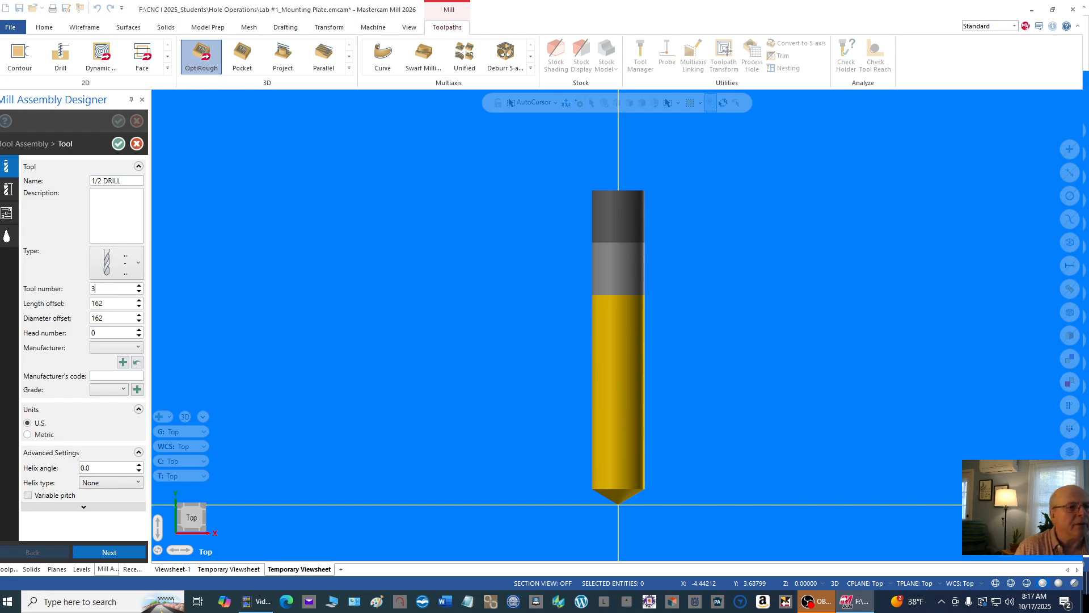
left_click(114, 303)
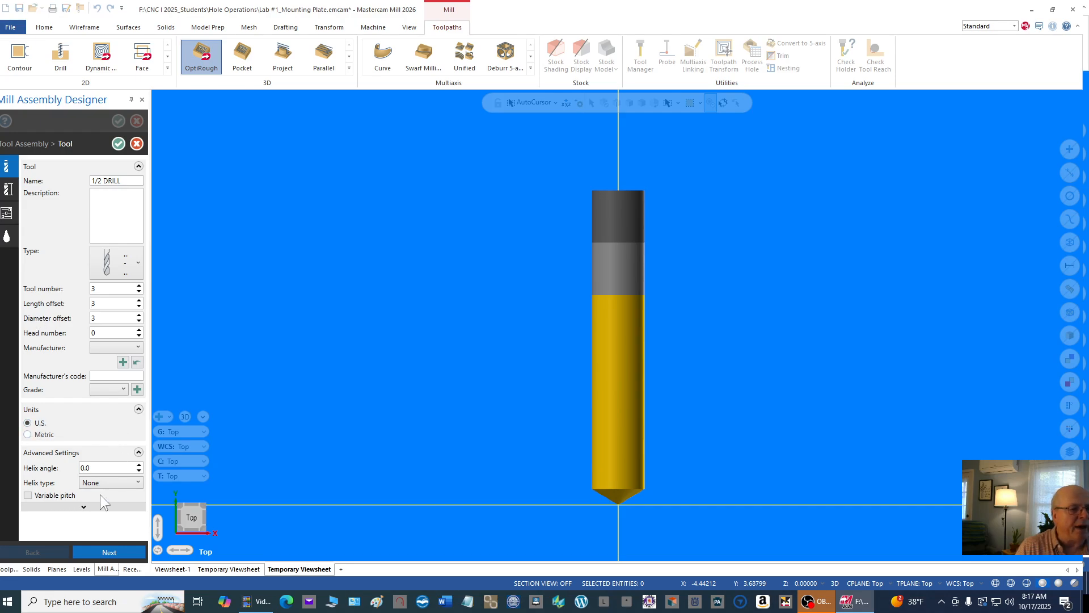
Try the 1/2 Jobber standard size for the drill's geometry, but decline overwriting the geometry settings
left_click(8, 193)
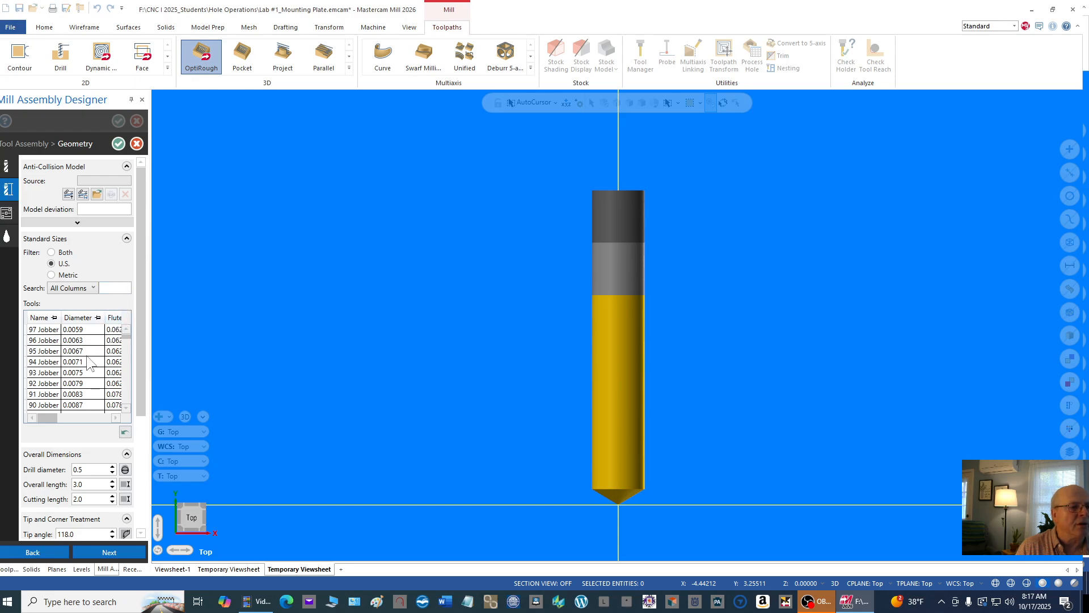
left_click_drag(126, 335, 124, 355)
left_click_drag(50, 418, 58, 415)
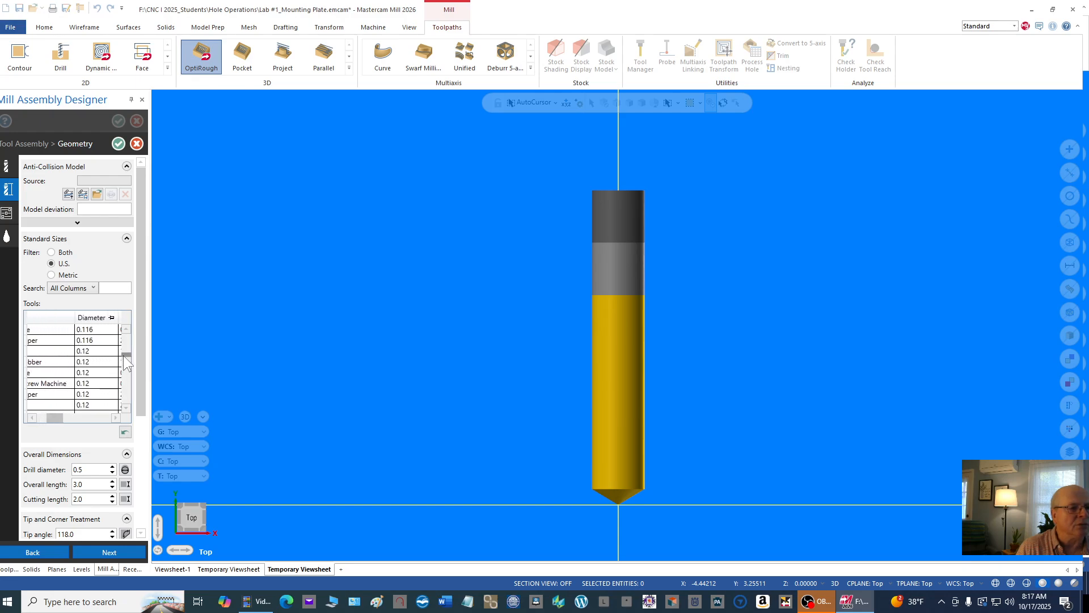
left_click_drag(125, 356, 125, 383)
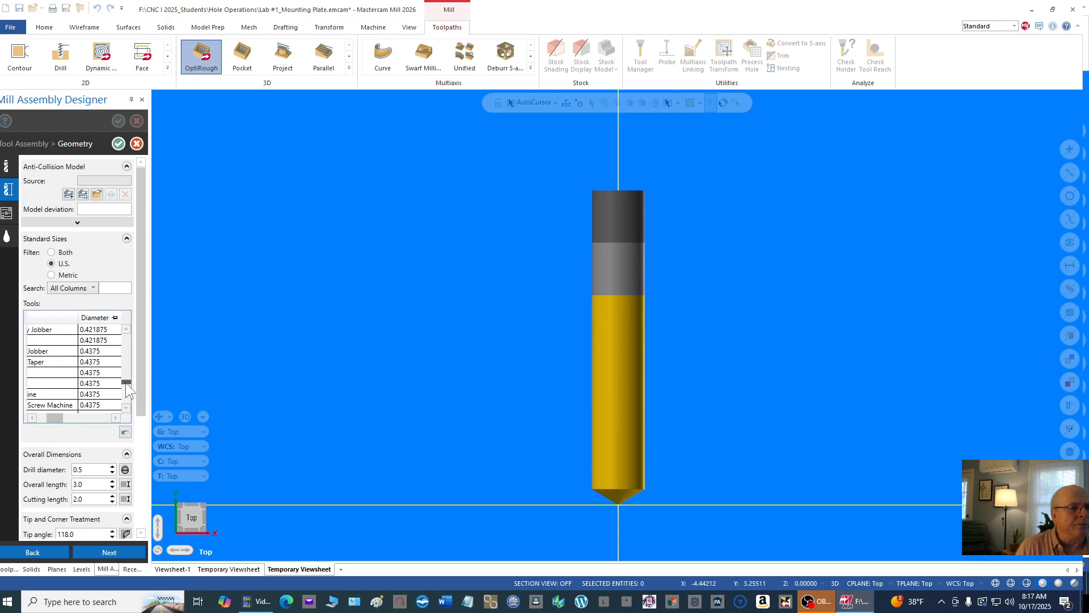
scroll(126, 403, "down", 10)
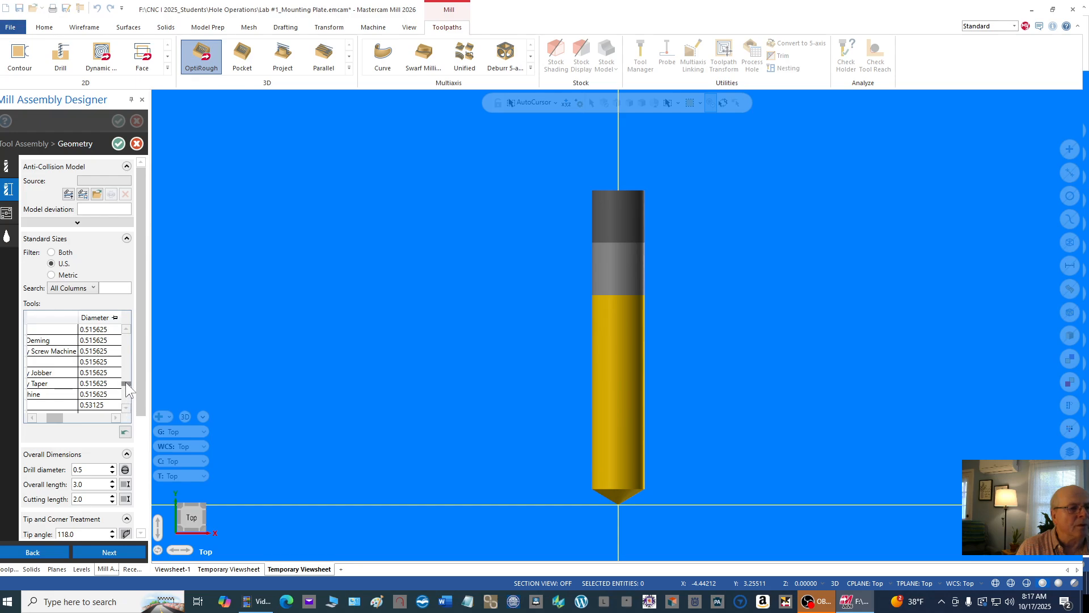
left_click(127, 325)
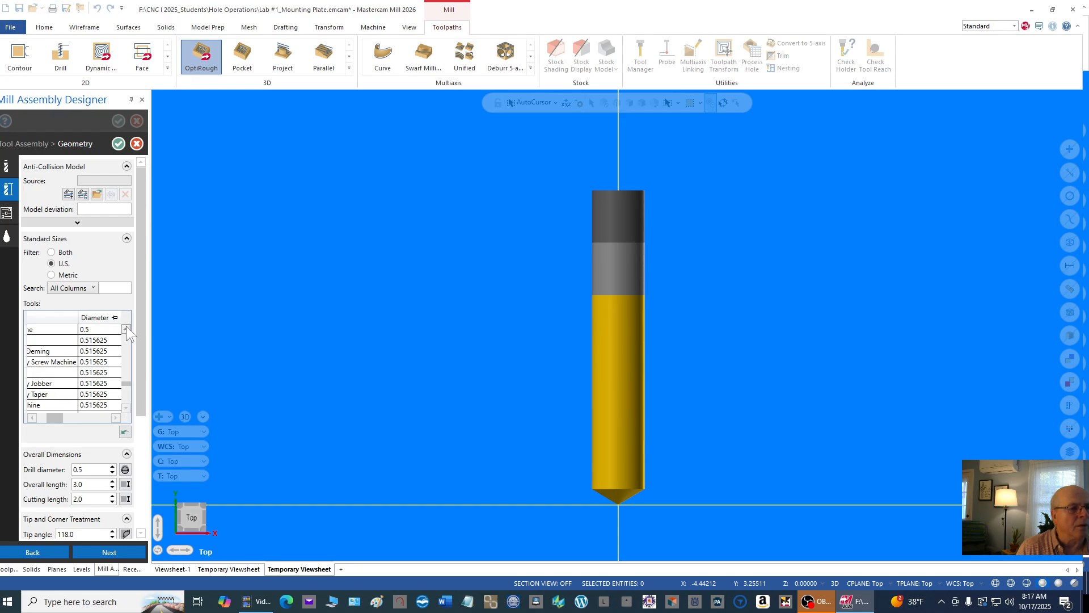
left_click(126, 329)
left_click(126, 329)
left_click(126, 329)
left_click(127, 329)
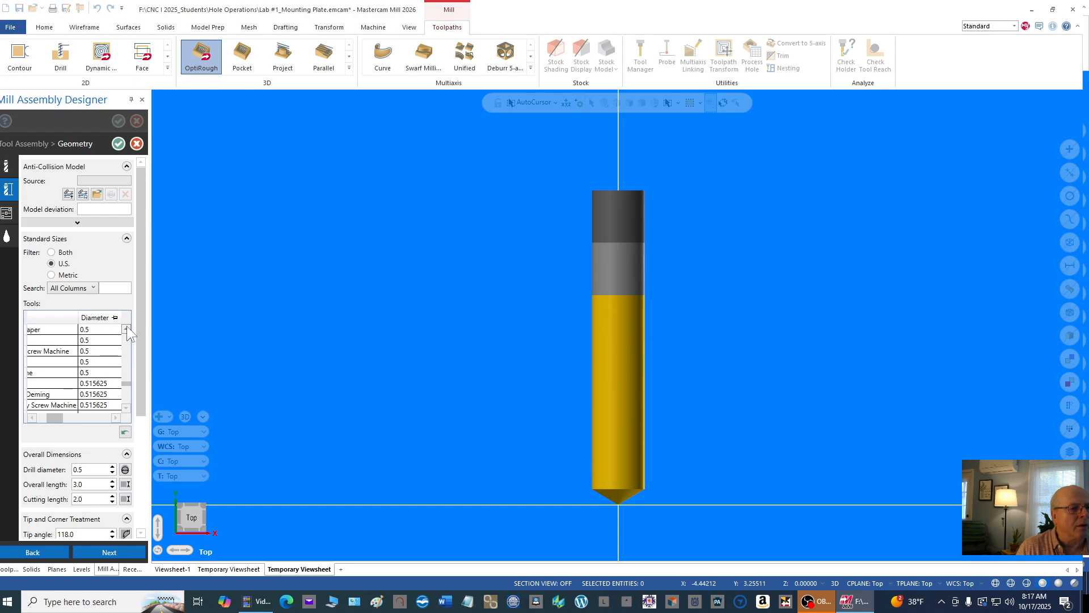
left_click_drag(54, 417, 41, 417)
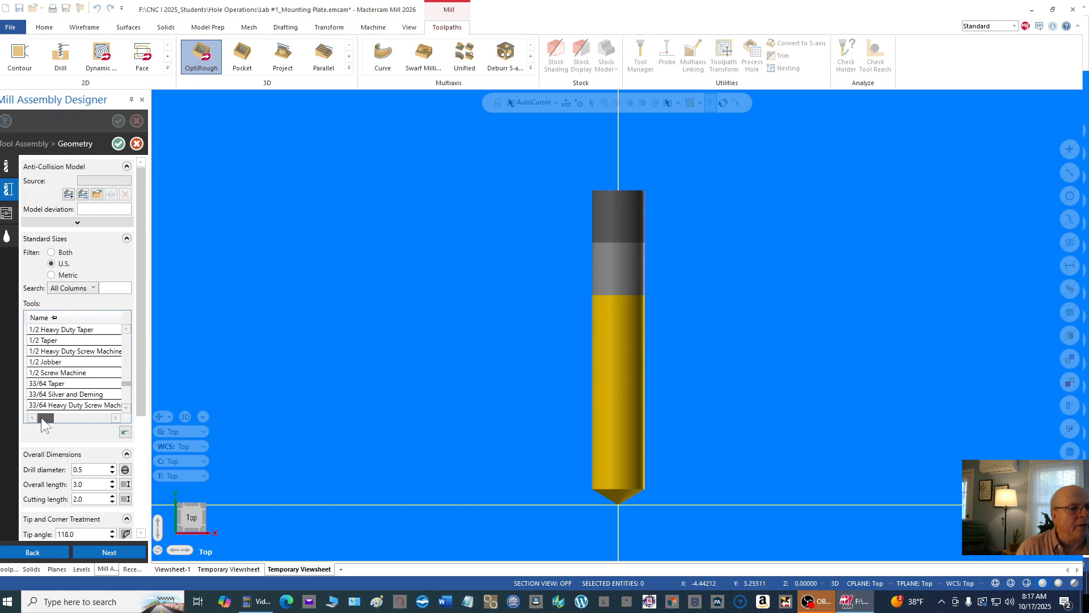
left_click(54, 362)
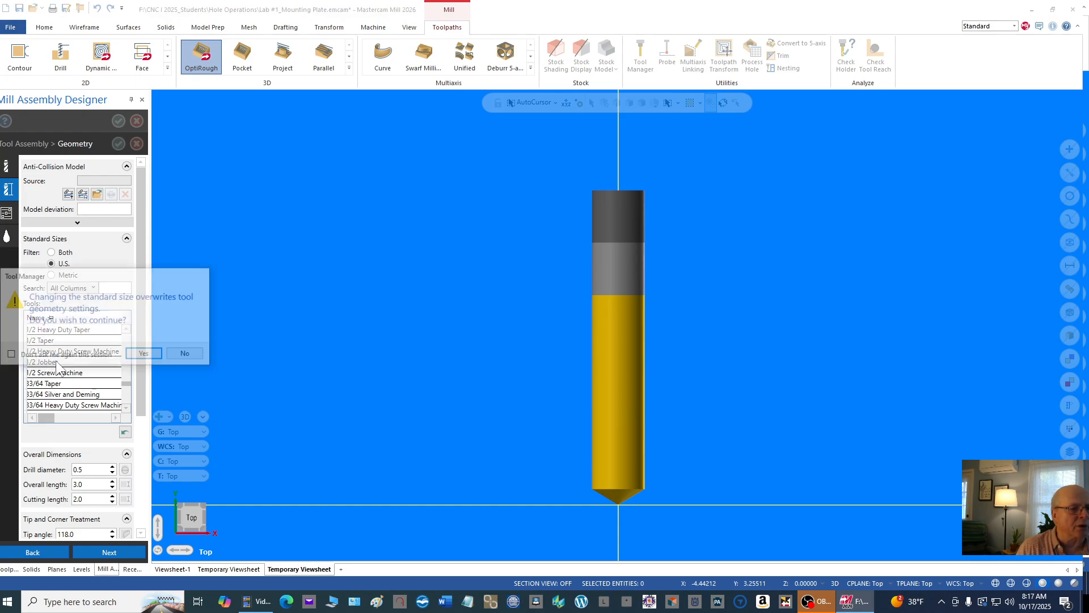
left_click(188, 355)
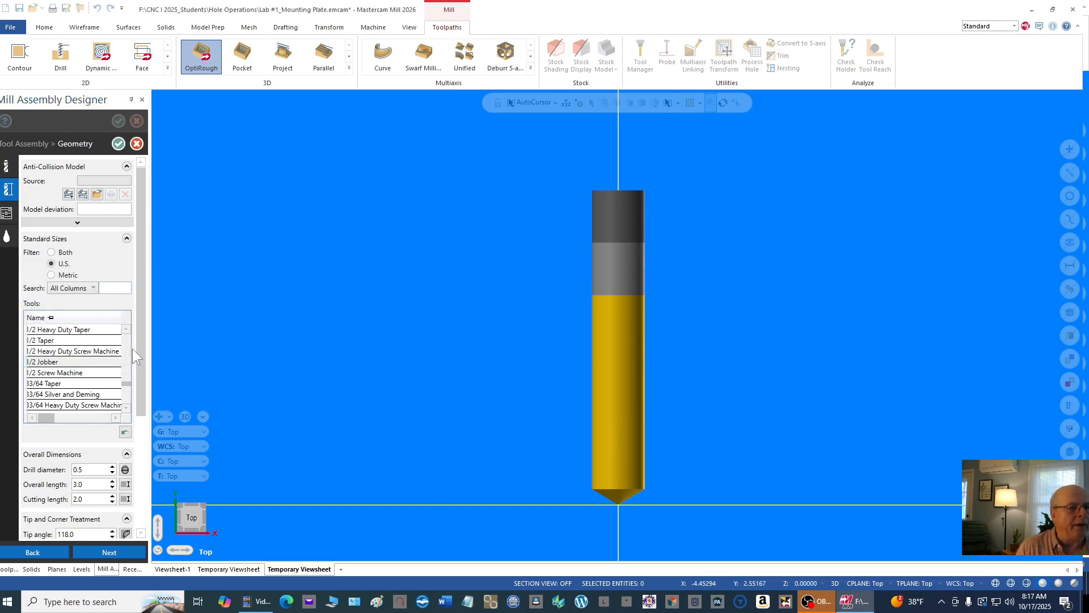
Review the 1/2 drill's diameter, overall length, cutting length and tip angle in its geometry settings
left_click_drag(141, 357, 135, 476)
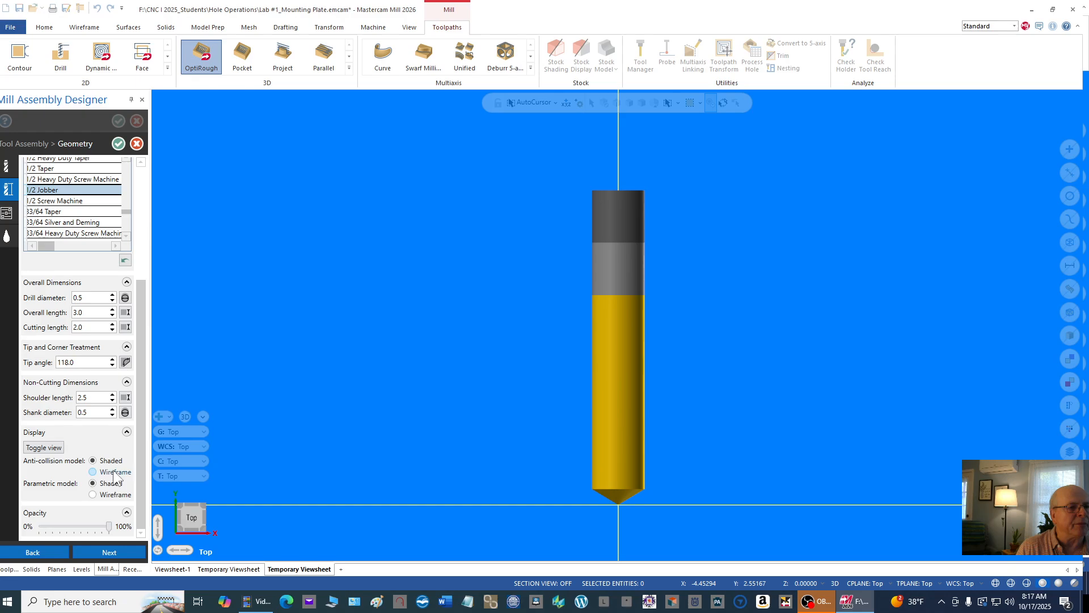
left_click(96, 297)
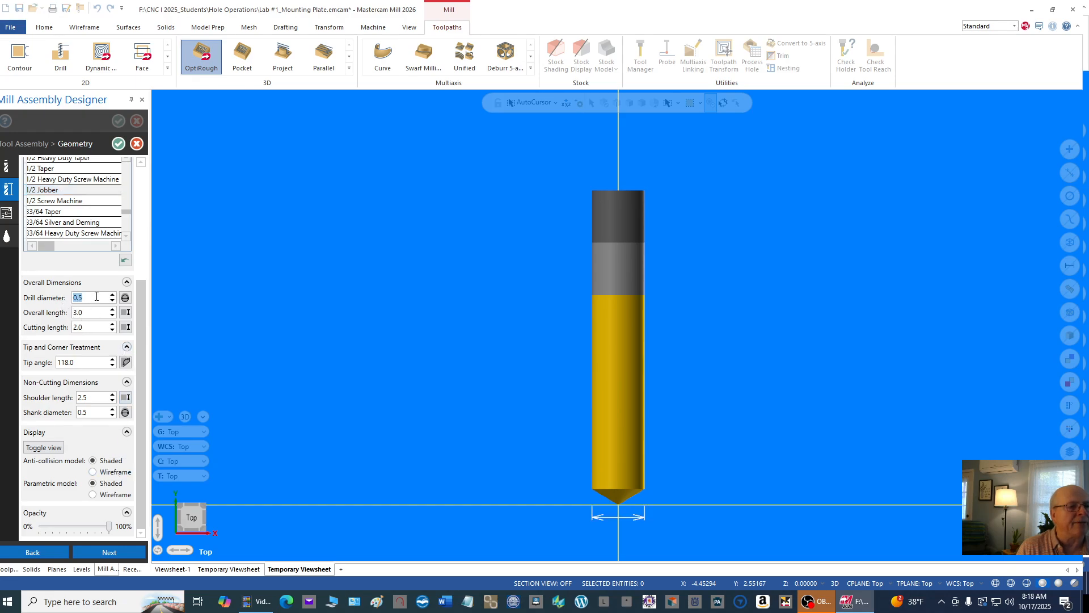
left_click(100, 311)
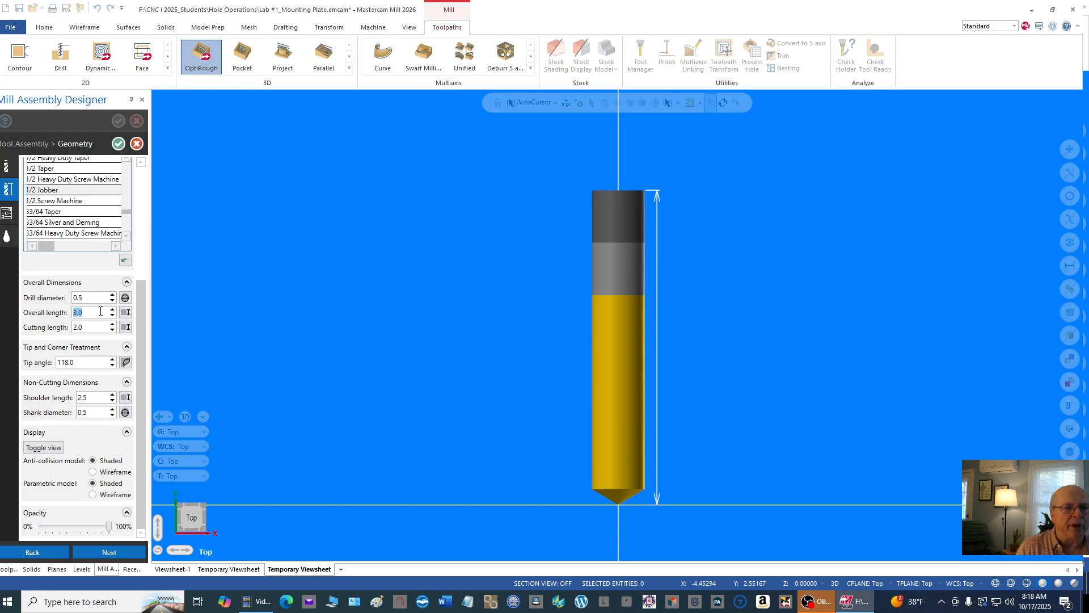
left_click(98, 329)
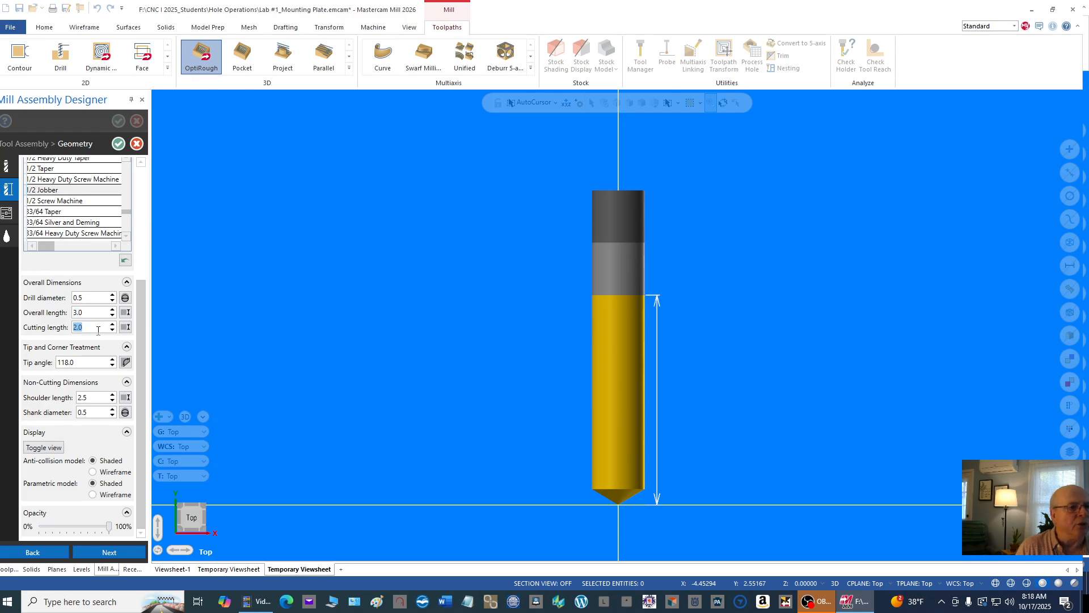
left_click(89, 359)
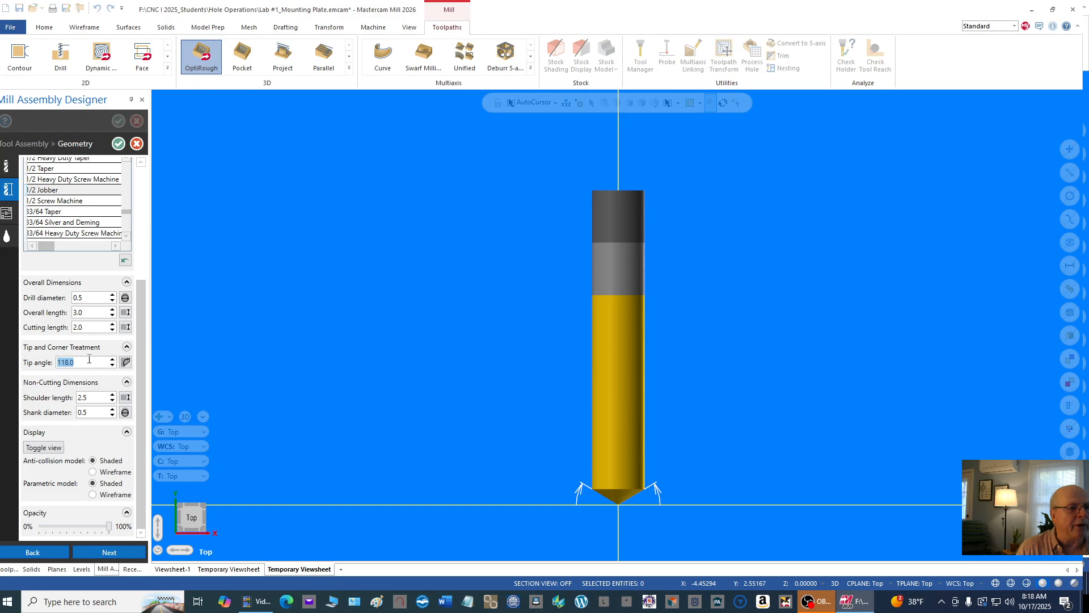
Check the 1/2 drill's shoulder length and shank diameter among its non-cutting dimensions
left_click(92, 397)
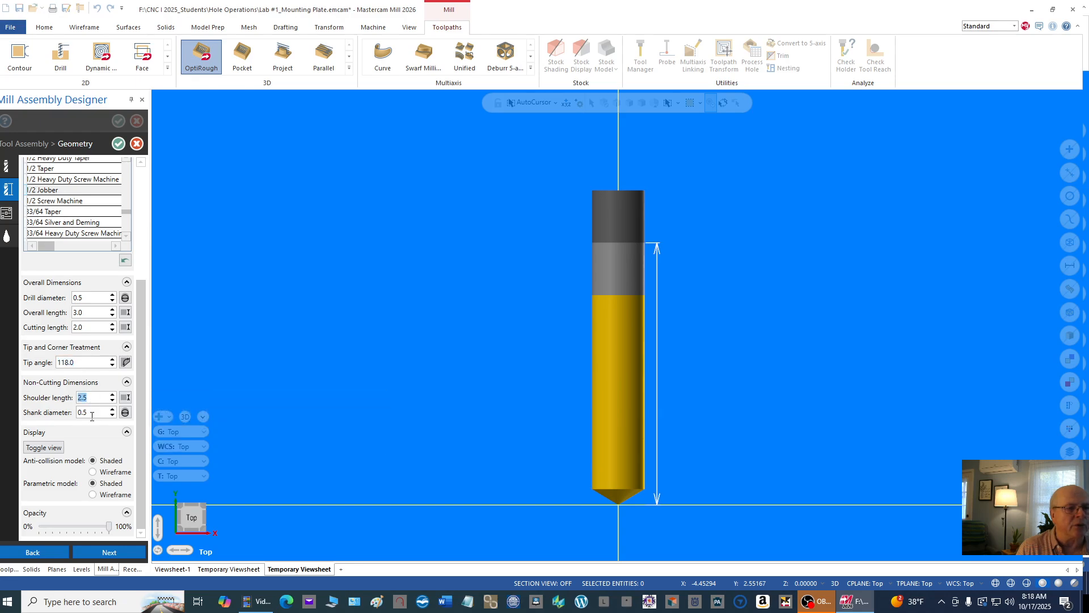
left_click(93, 413)
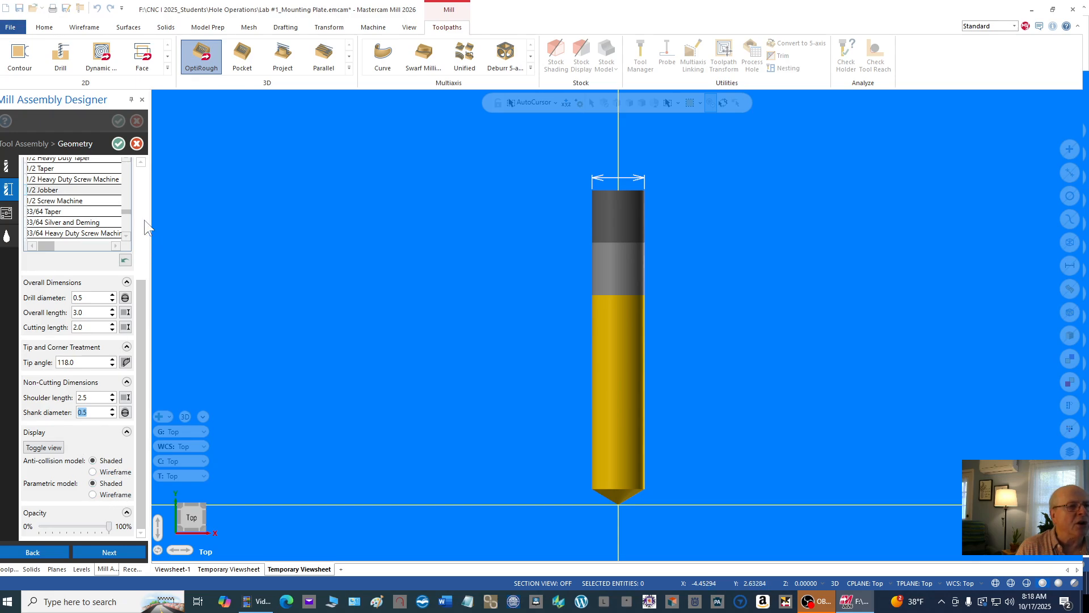
Set the 1/2 drill's spindle speed to 450, retract rate to 50, plunge rate to 18 and feed rate to 20
left_click(5, 217)
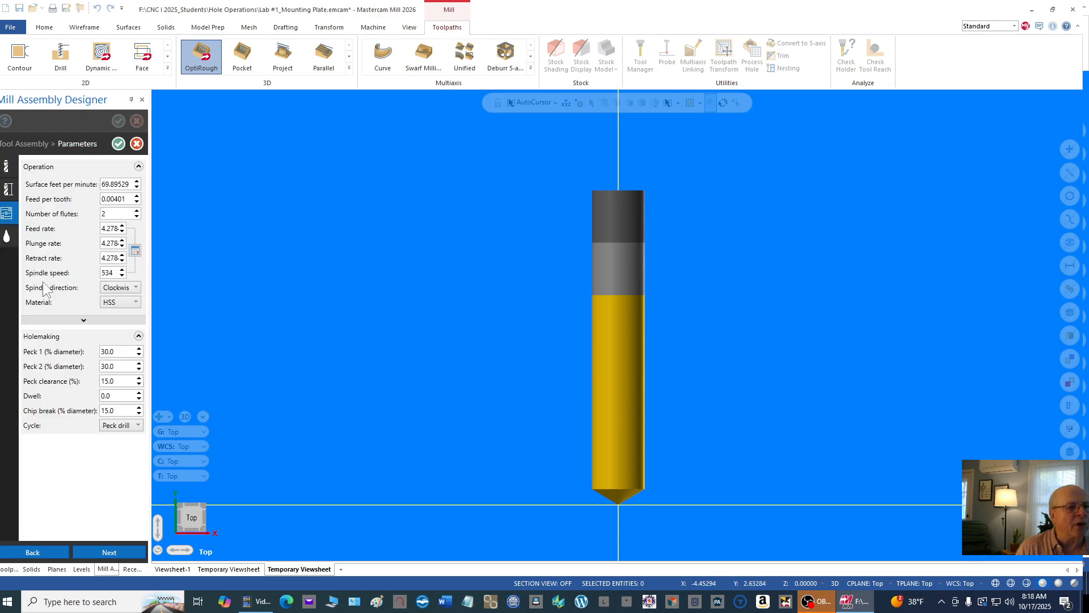
double_click(115, 272)
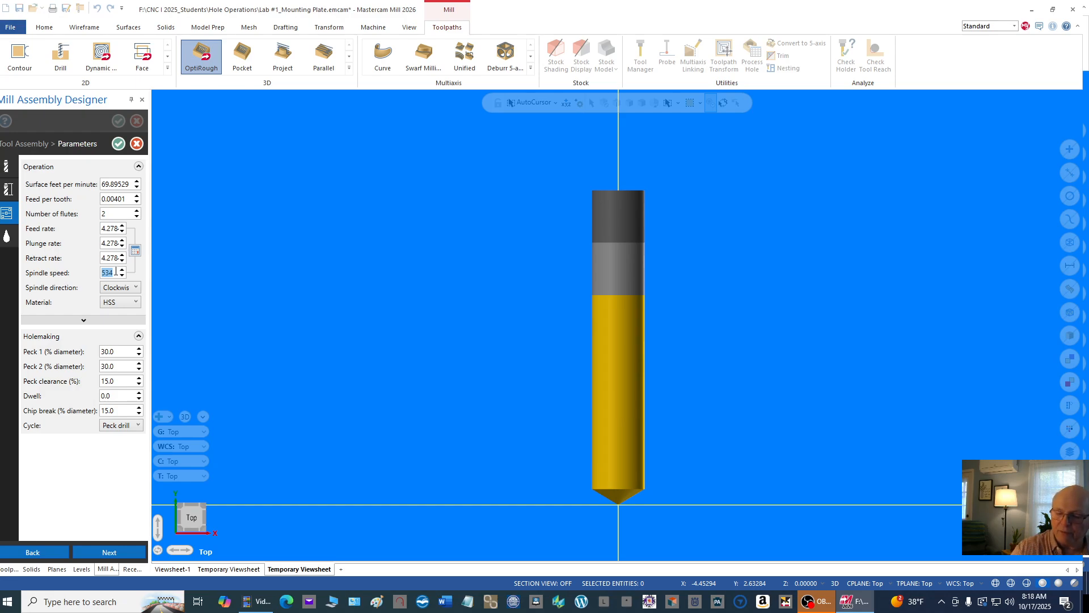
type("450")
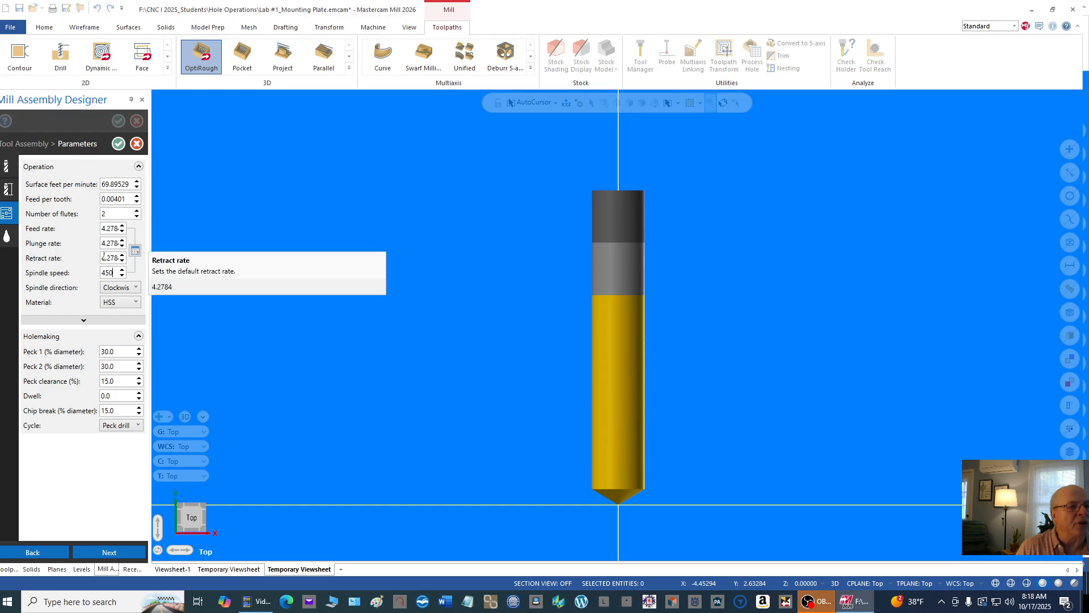
left_click(104, 256)
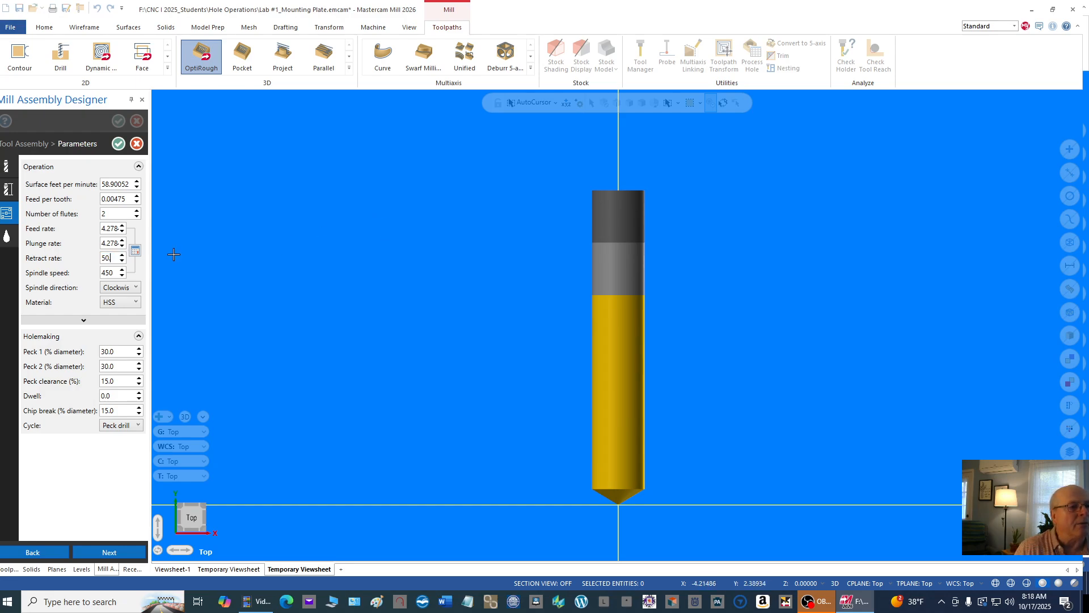
left_click(110, 244)
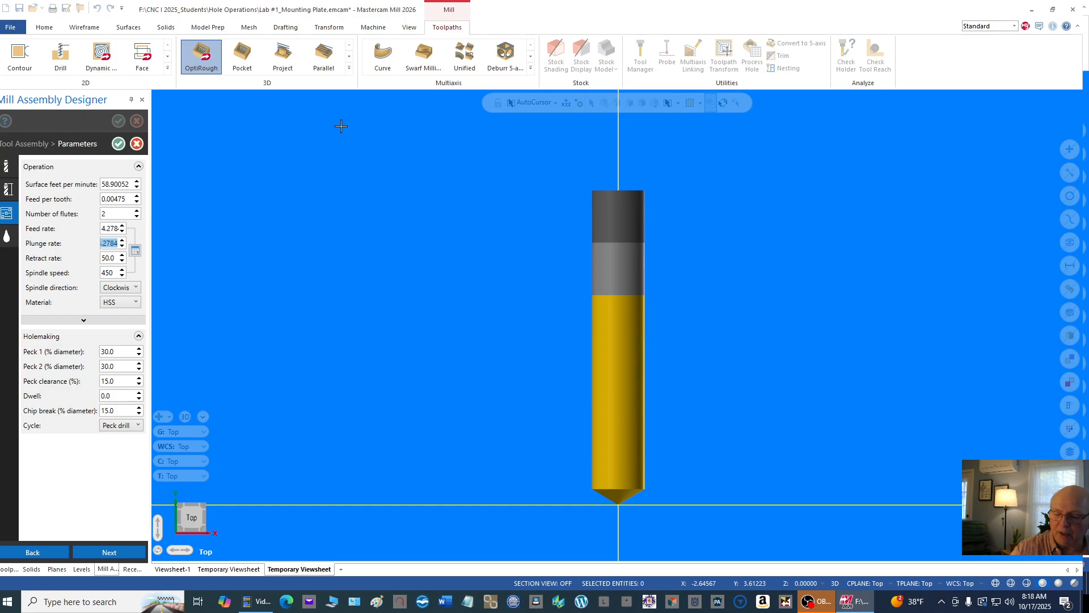
type("18.")
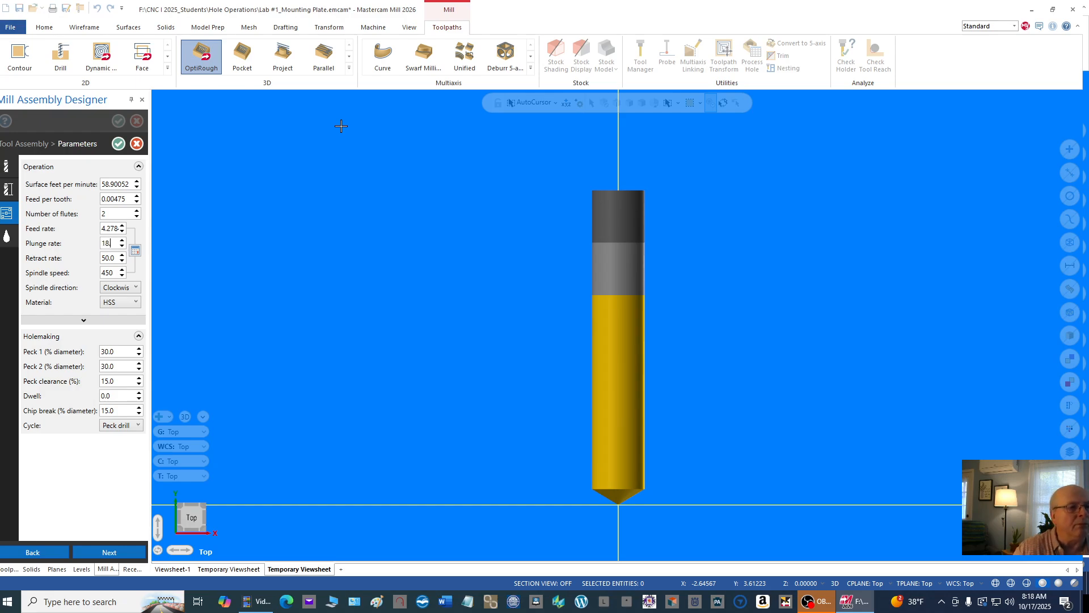
double_click(109, 228)
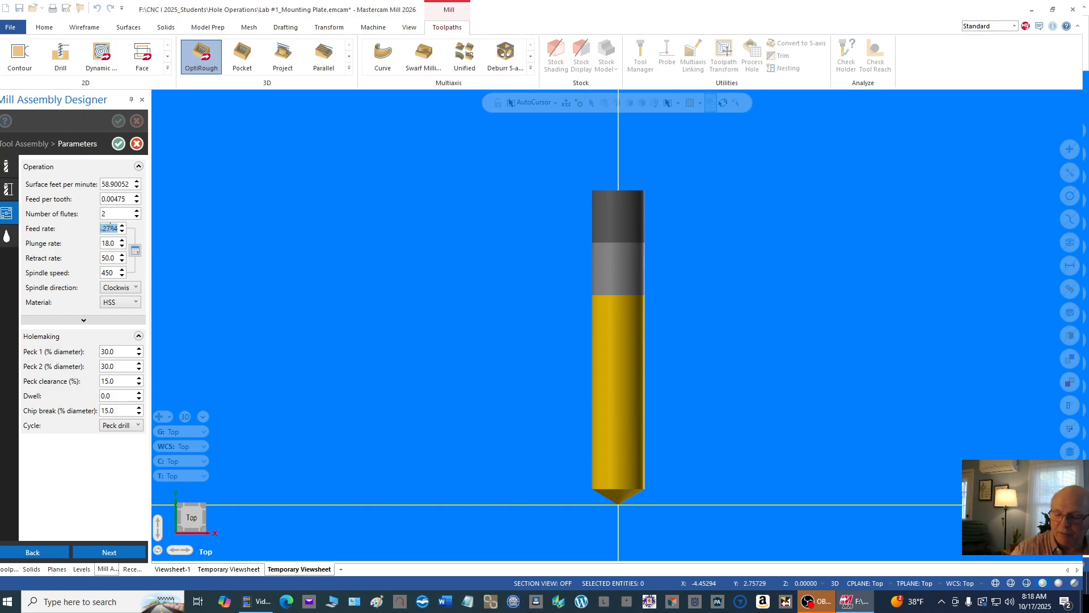
type("20.")
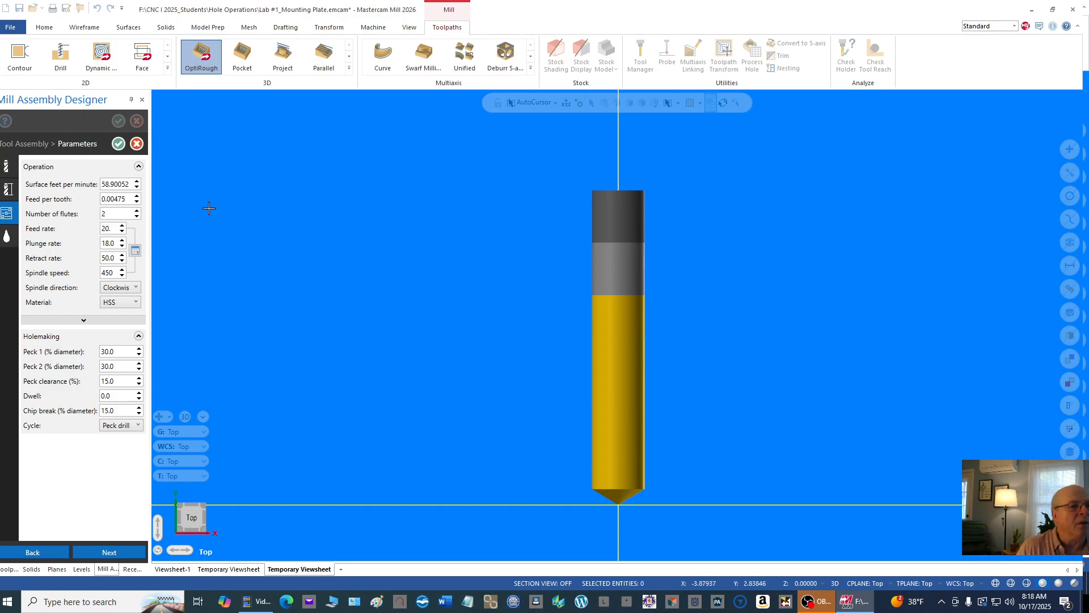
key("BackSpace")
double_click(121, 186)
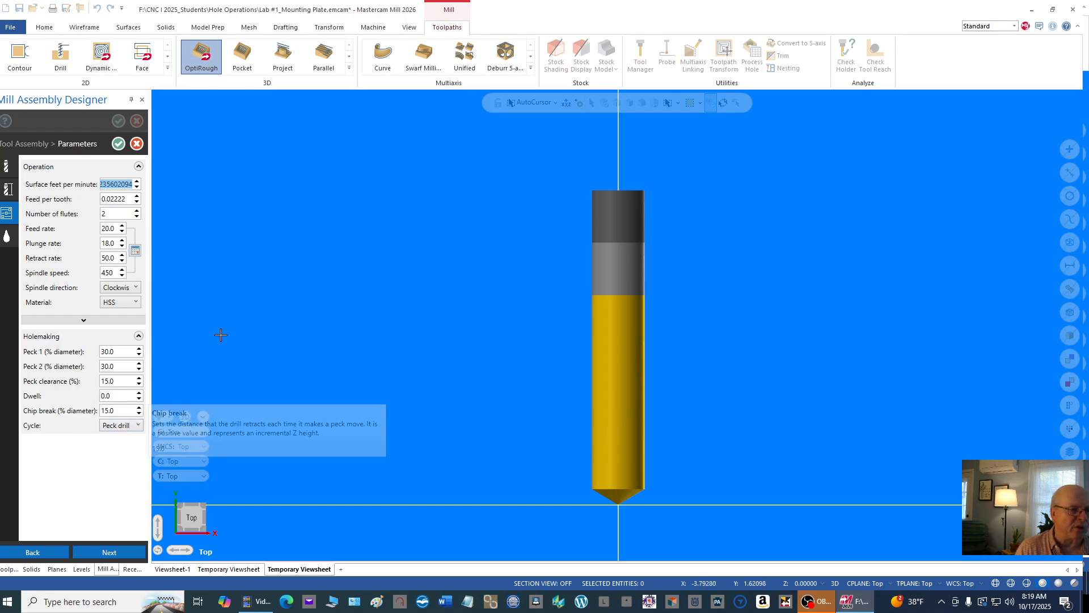
Accept the 1/2 drill's parameters and tool assembly, and close the Tool Manager
left_click(118, 144)
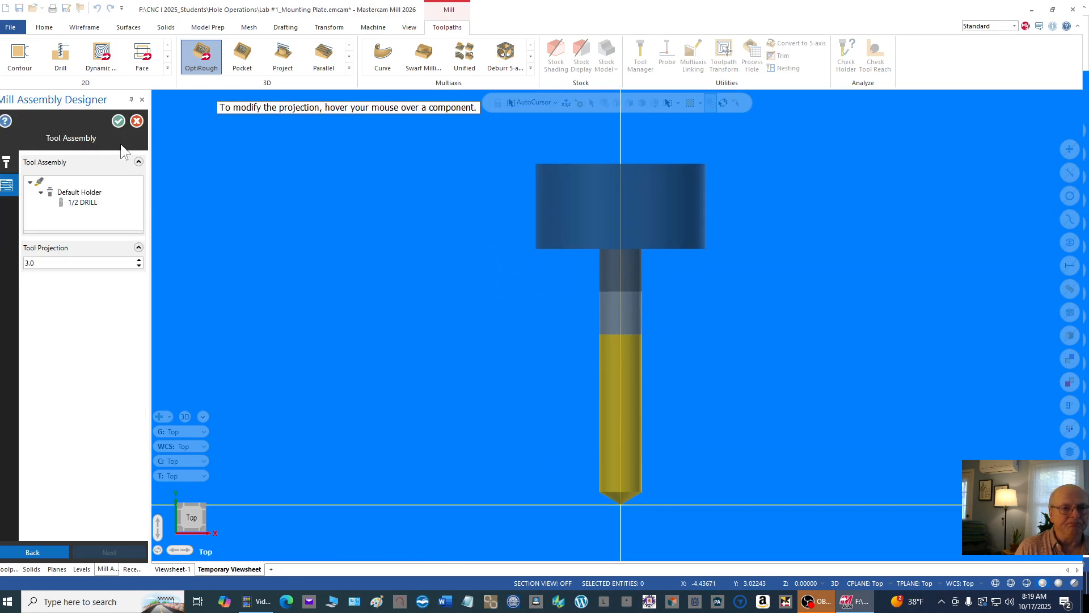
left_click(119, 121)
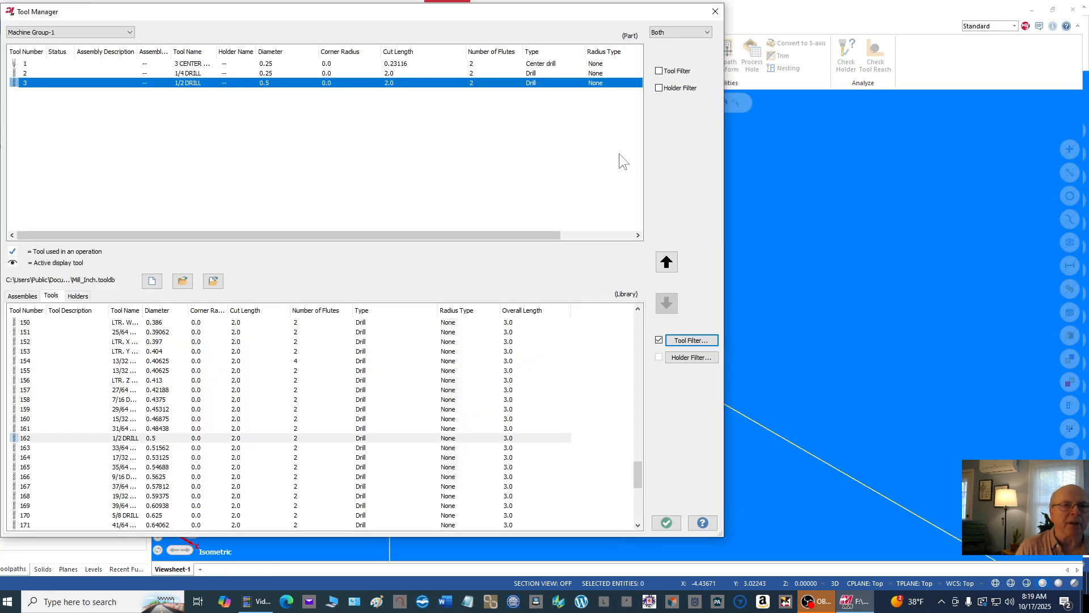
left_click(715, 12)
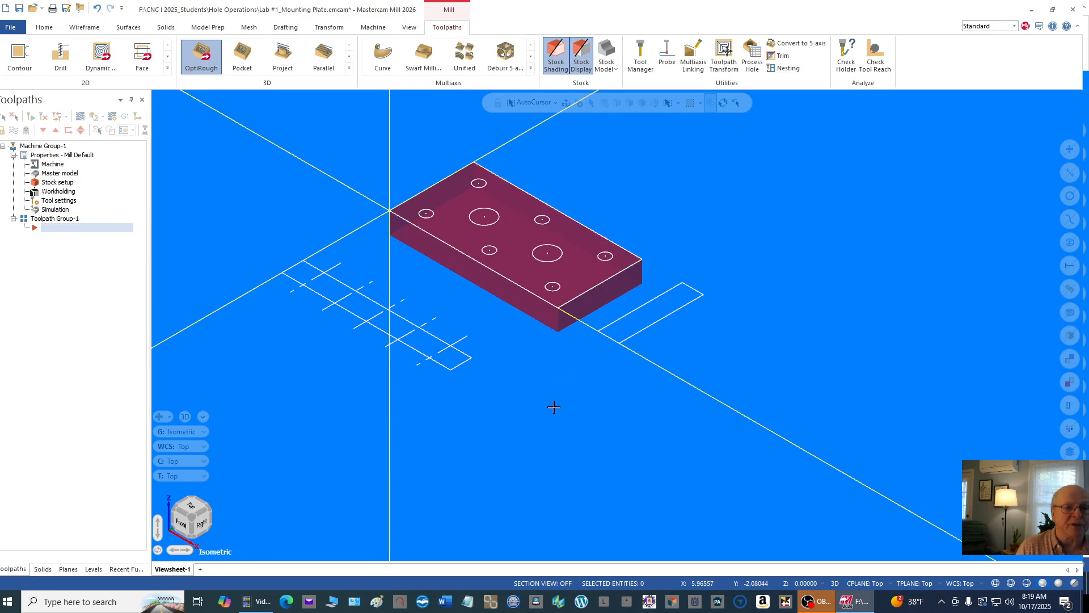
Switch the mounting plate to the Top view
scroll(552, 406, "down", 1)
right_click(704, 164)
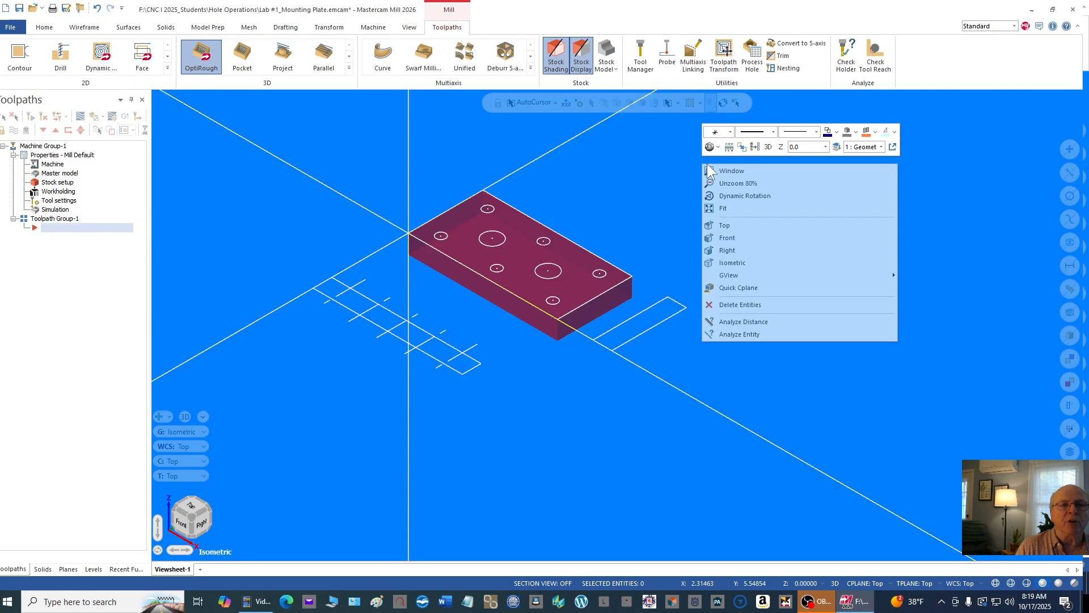
left_click(735, 226)
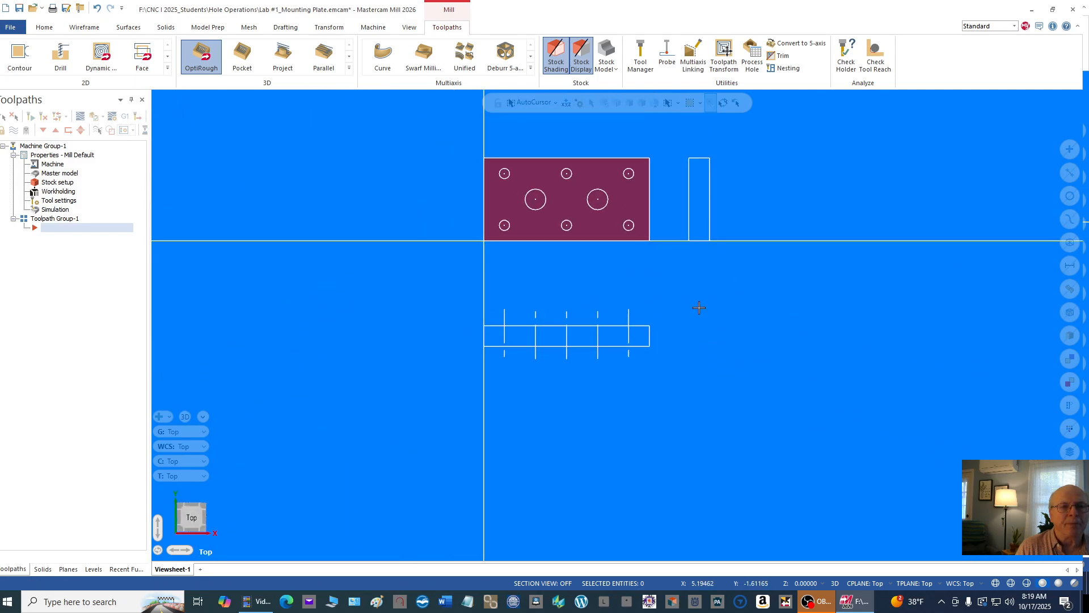
scroll(662, 161, "up", 2)
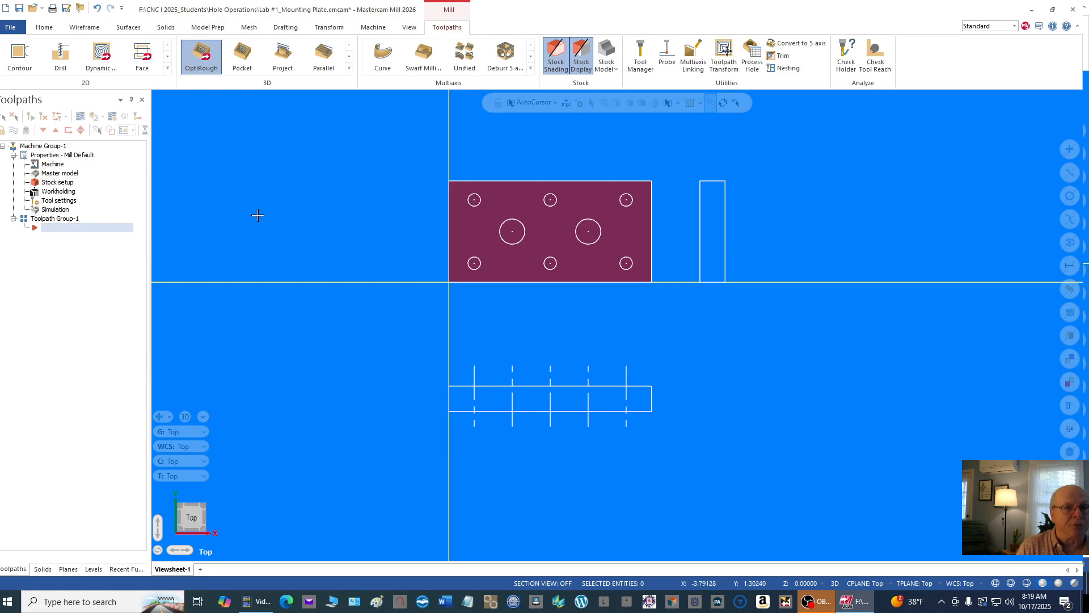
Start a Drill mill toolpath for defining the mounting plate's holes
right_click(121, 156)
mouse_move(185, 162)
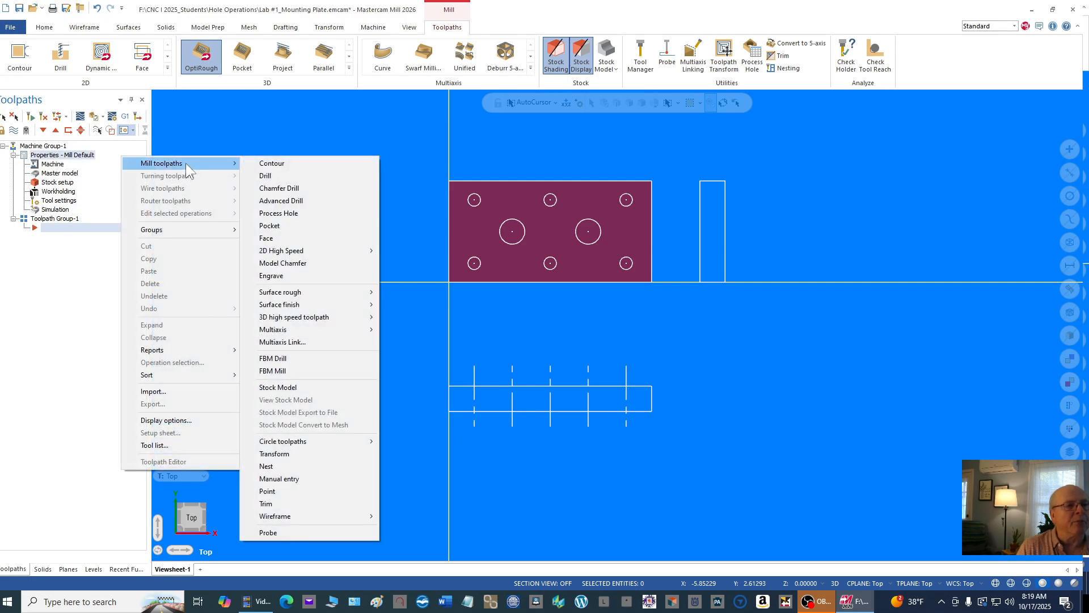
left_click(280, 175)
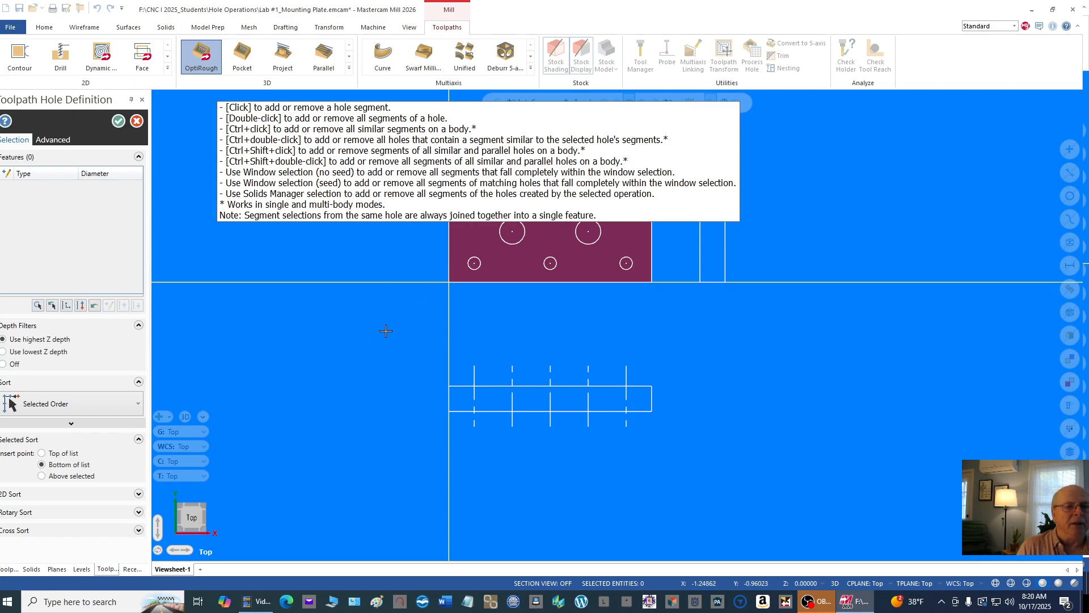
scroll(385, 342, "down", 1)
scroll(385, 342, "down", 3)
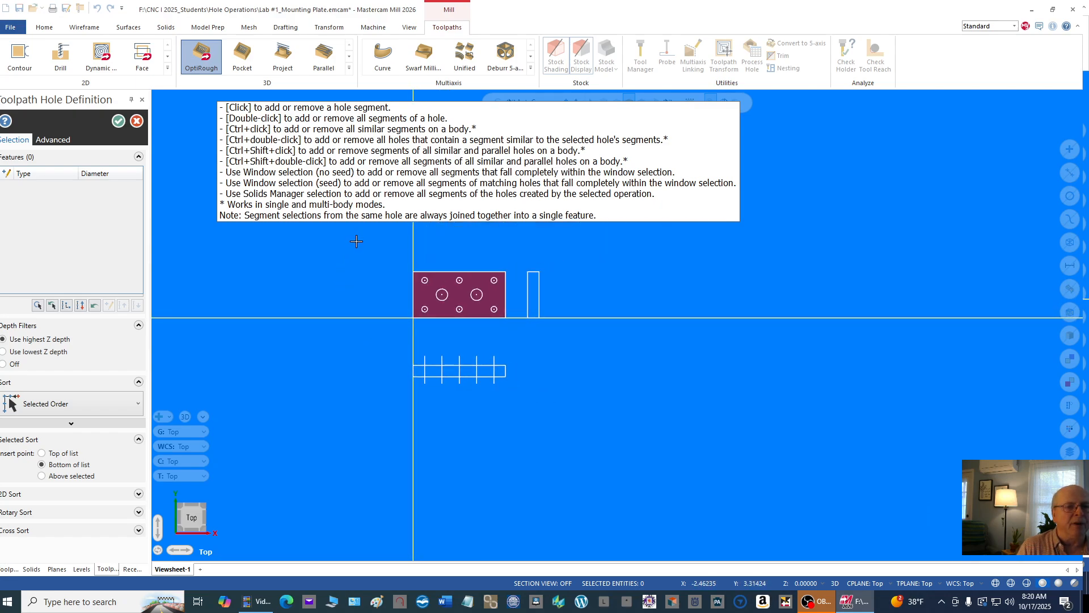
scroll(362, 242, "up", 2)
scroll(362, 242, "up", 1)
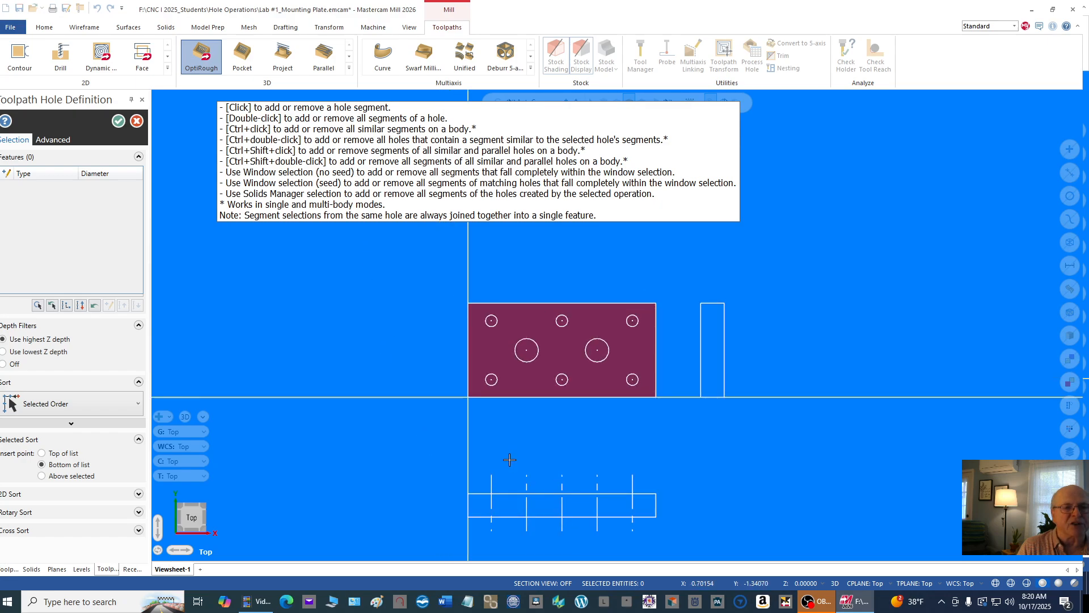
scroll(393, 347, "up", 1)
scroll(396, 242, "up", 1)
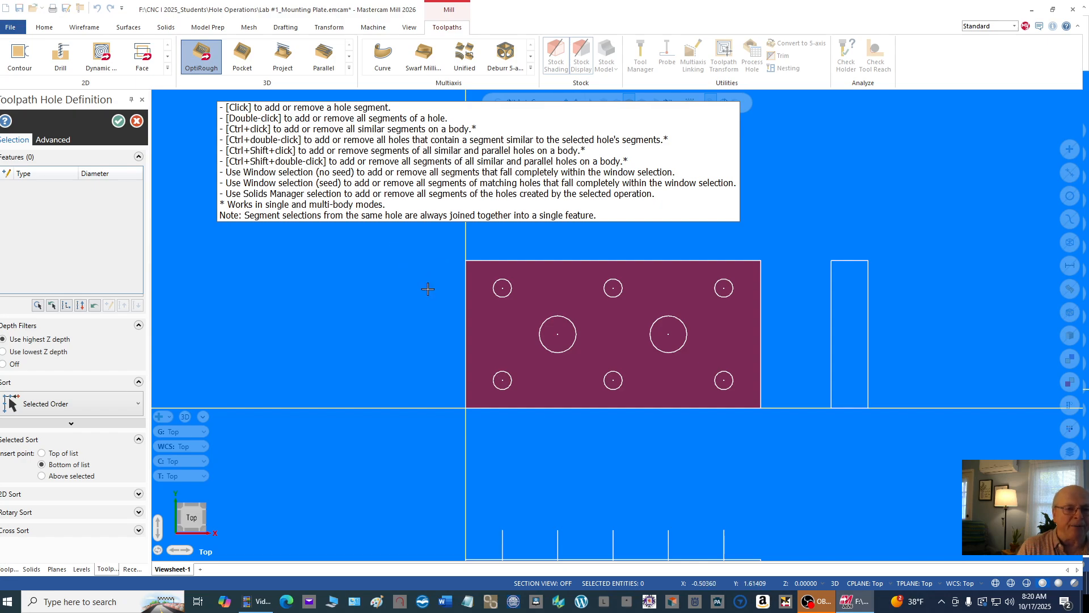
scroll(502, 287, "up", 2)
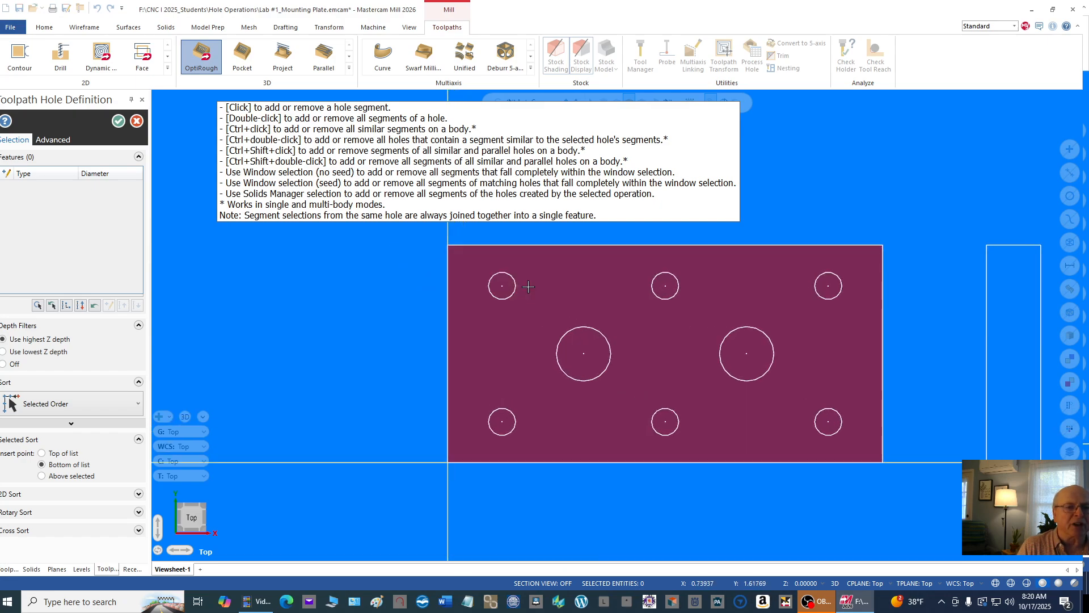
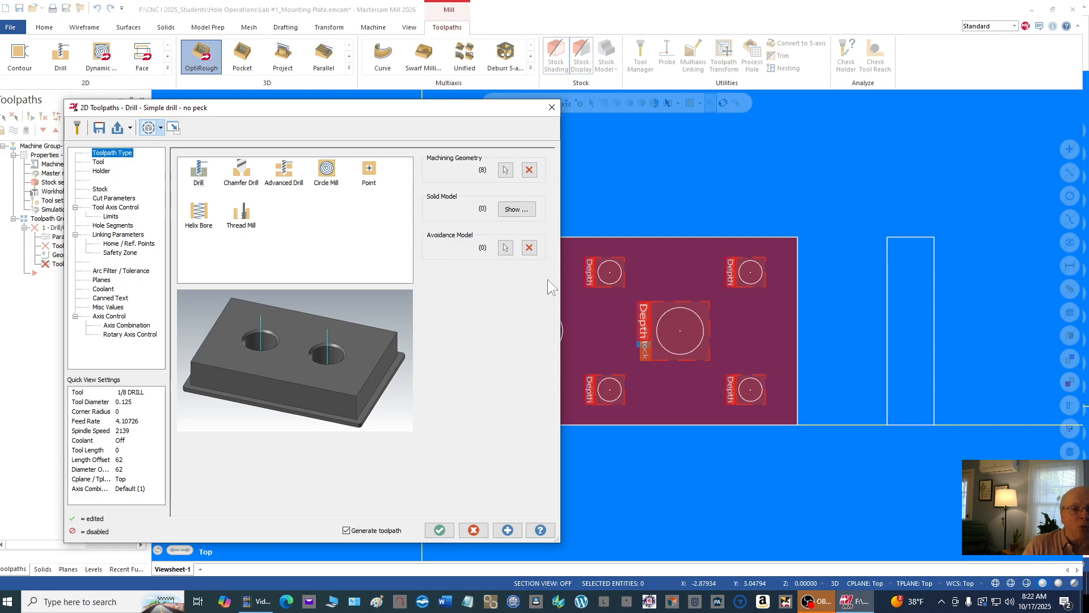
Select tool 1, the 3 CENTER DRILL, for the drill toolpath, leaving its tool definition without edits
left_click(102, 163)
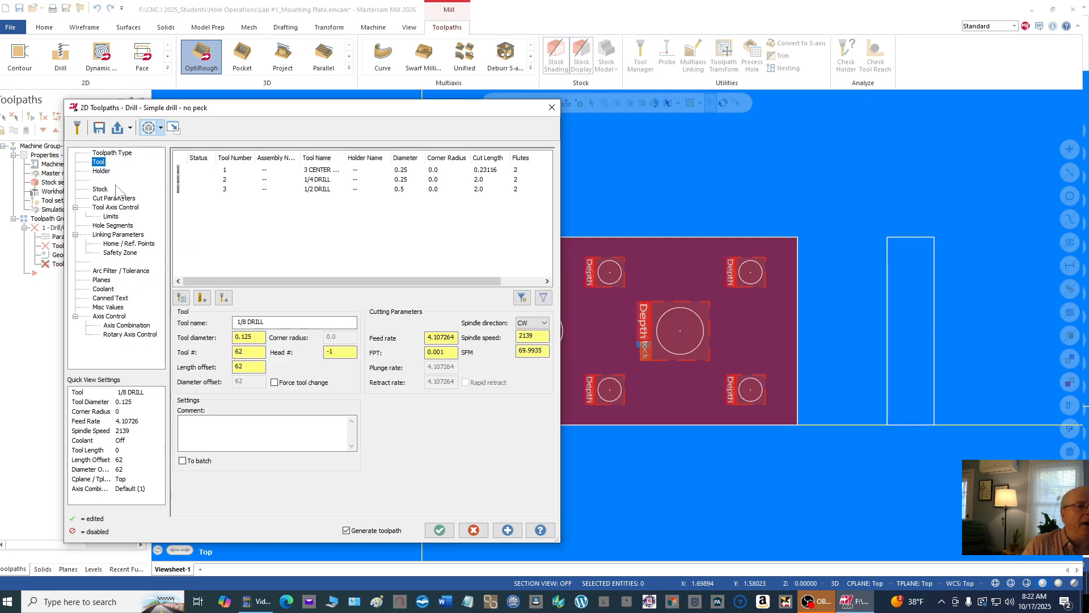
double_click(319, 170)
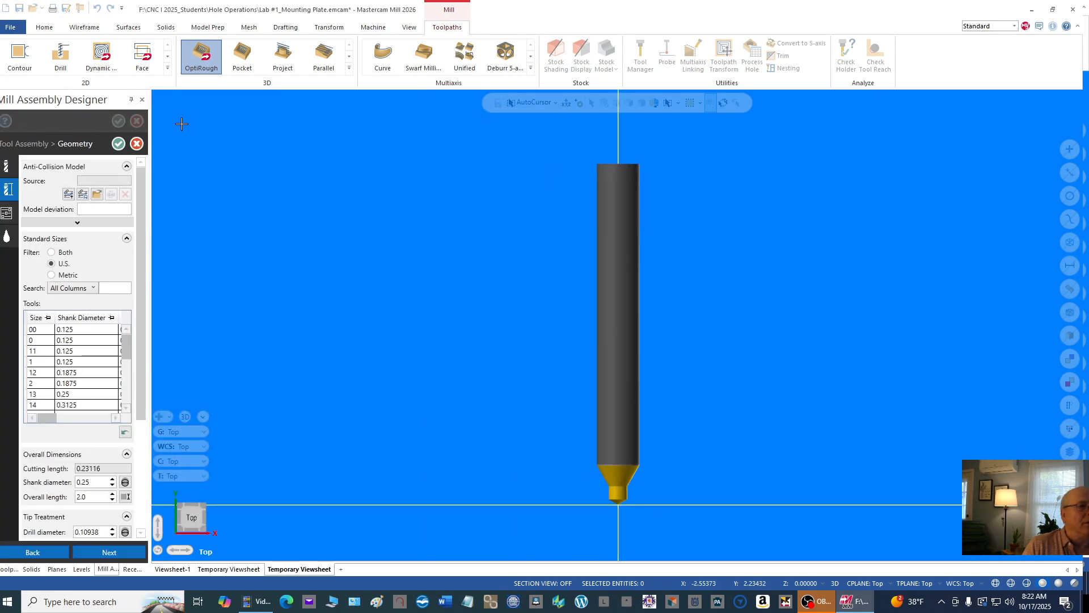
left_click(137, 144)
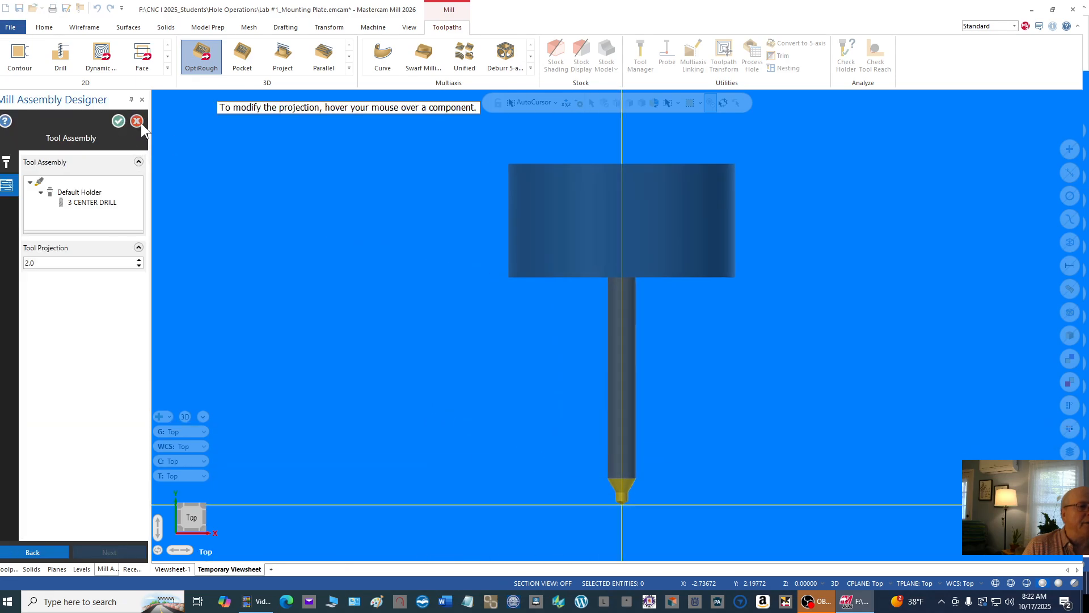
left_click(137, 121)
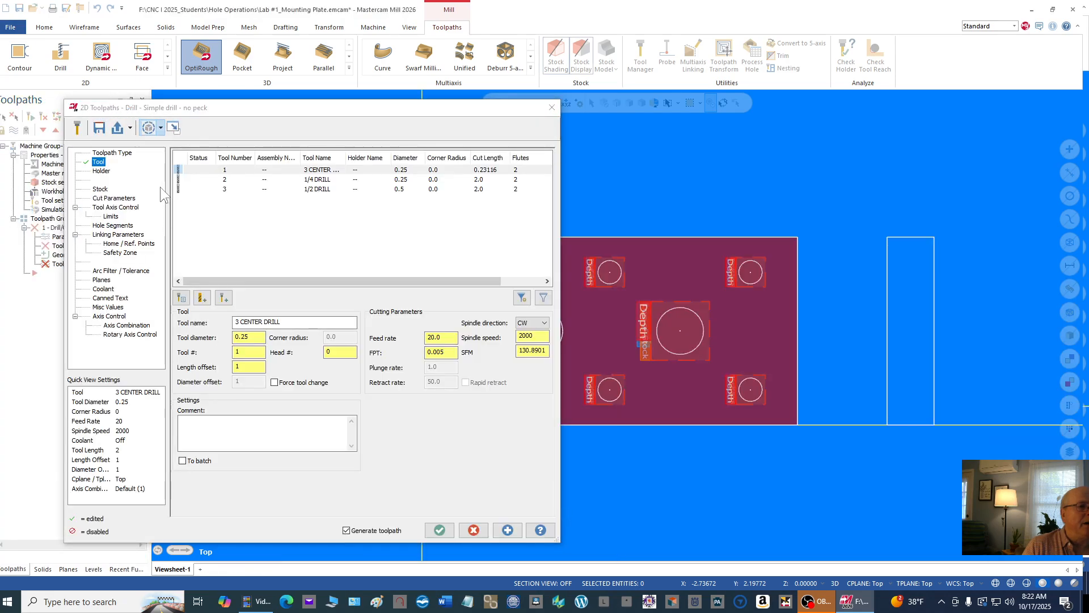
left_click(198, 169)
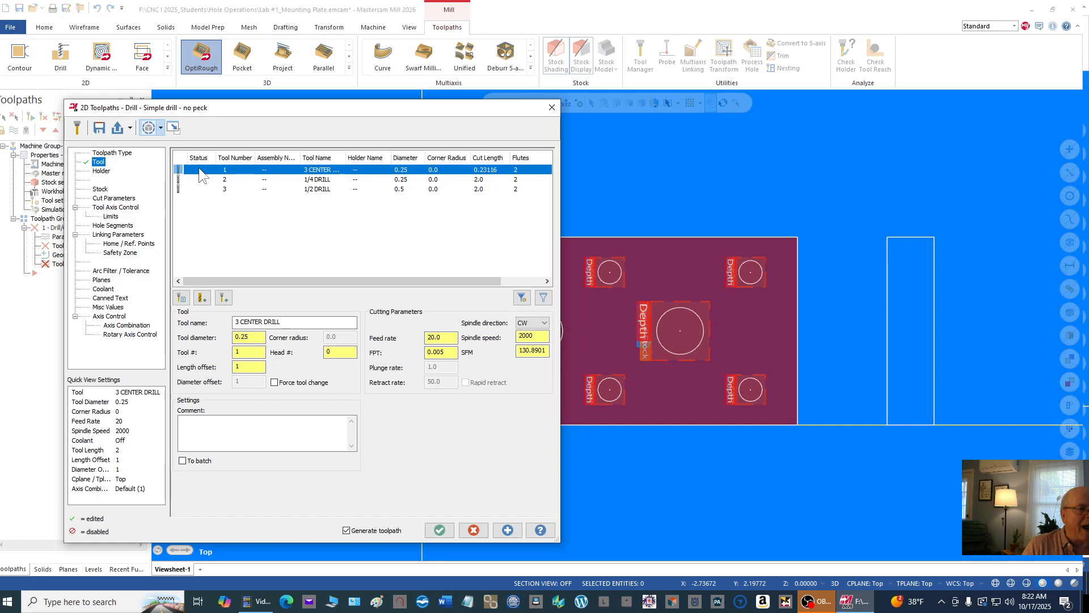
Assign the first B2C3-0020 holder to the center drill and set the tool projection to 1.5
left_click(102, 175)
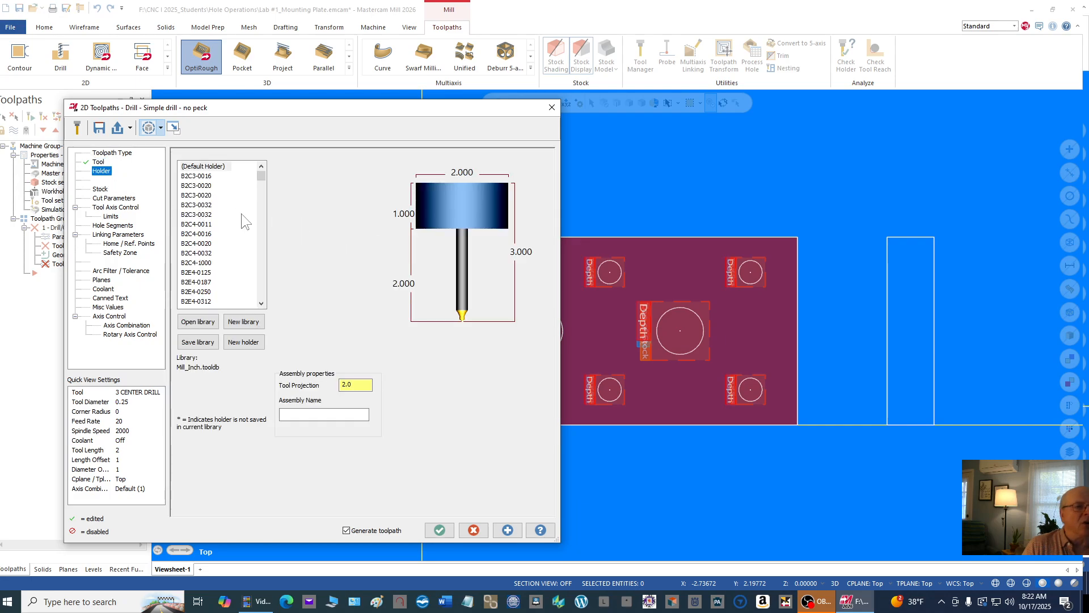
left_click(209, 187)
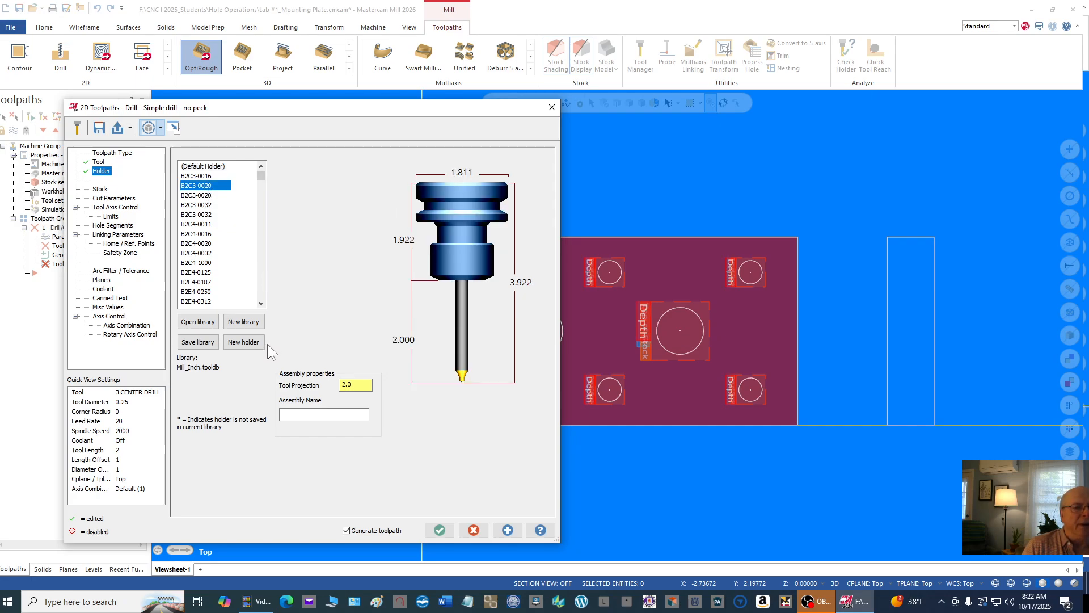
double_click(363, 384)
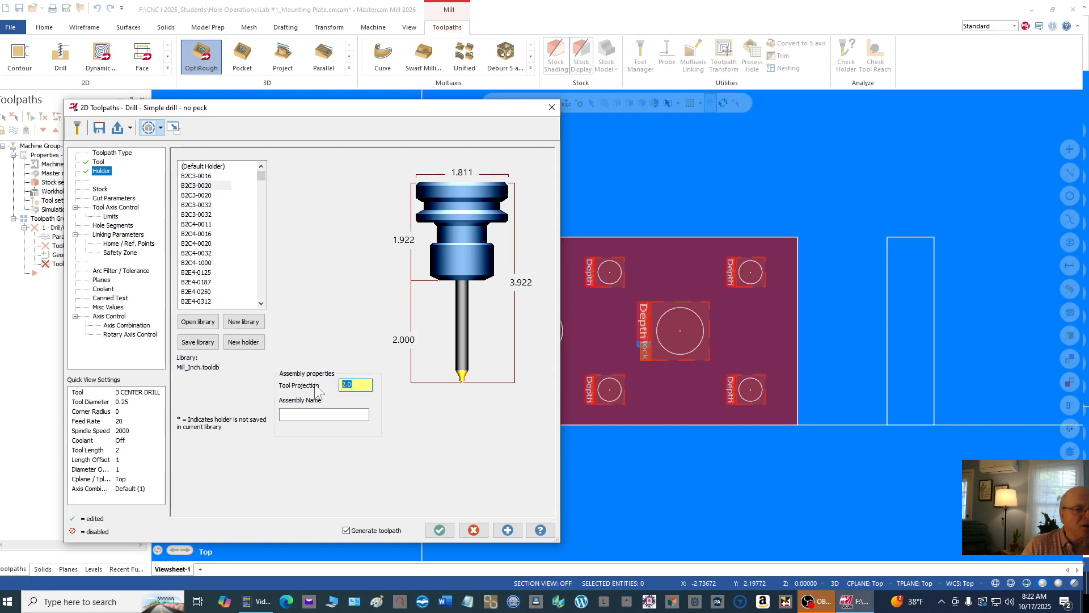
type("1")
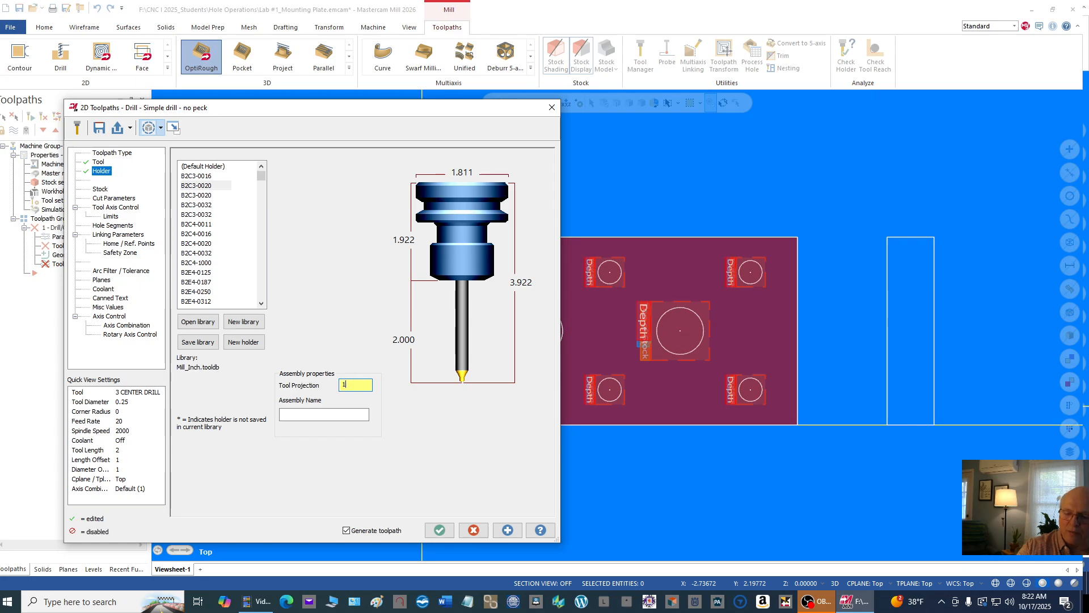
type(".5")
key("Return")
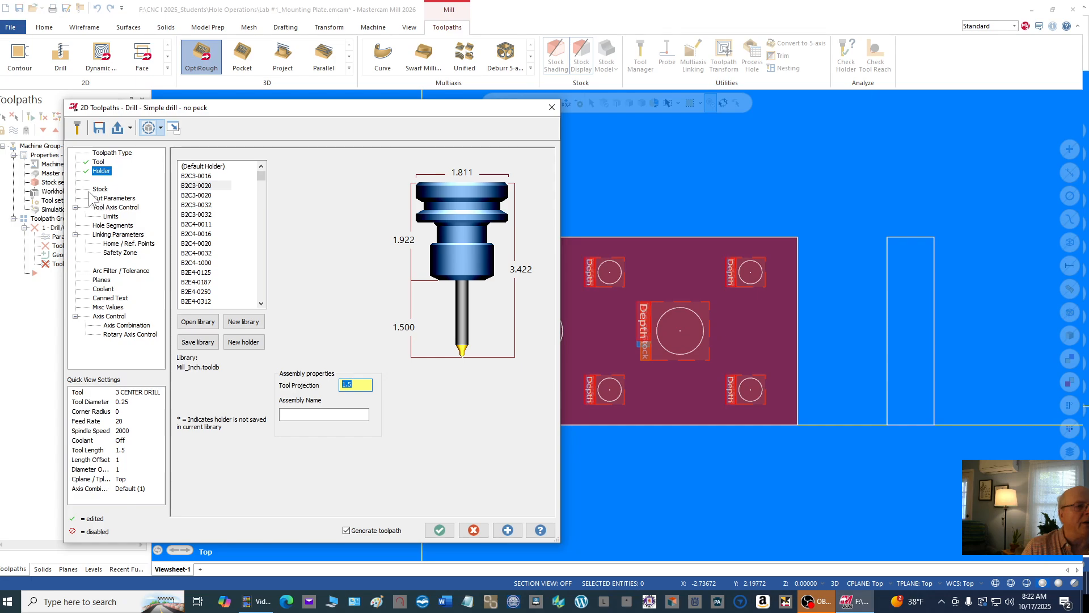
Set the center drill's cut parameters to the Drill/Counterbore cycle
left_click(118, 198)
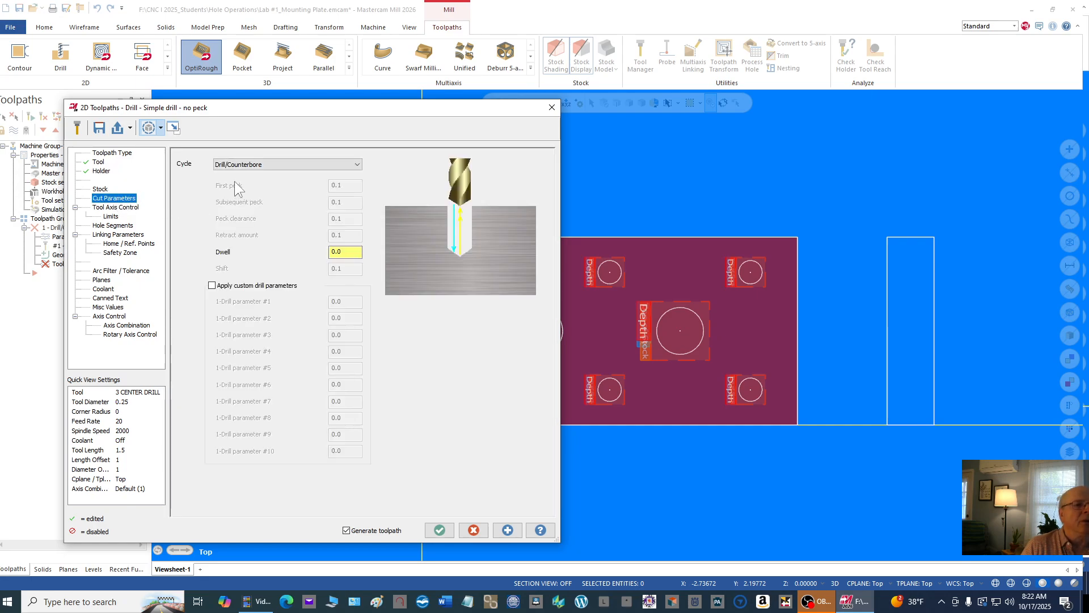
left_click(358, 164)
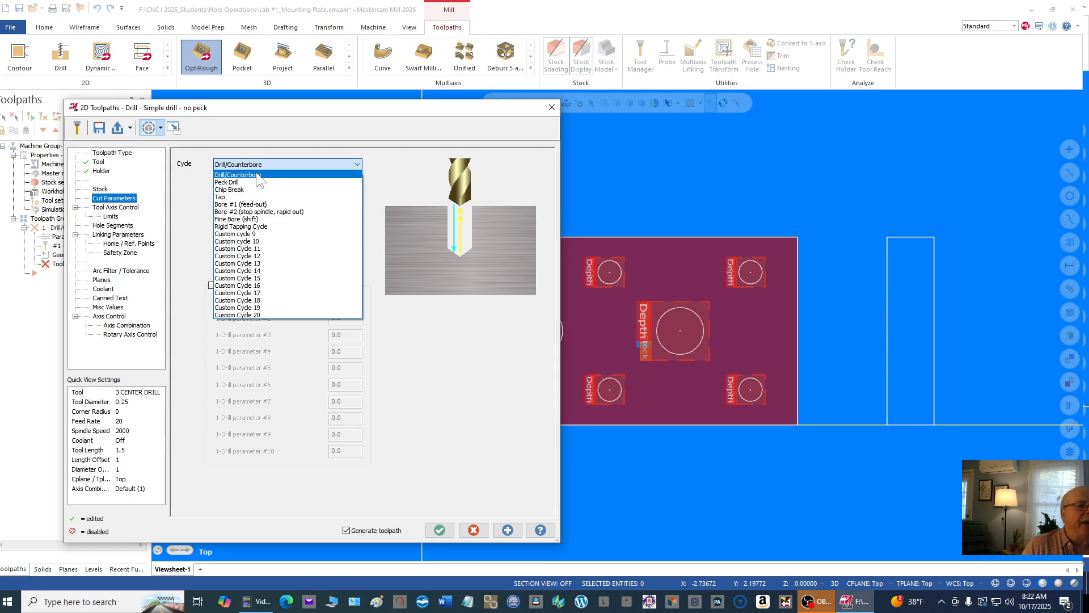
left_click(258, 175)
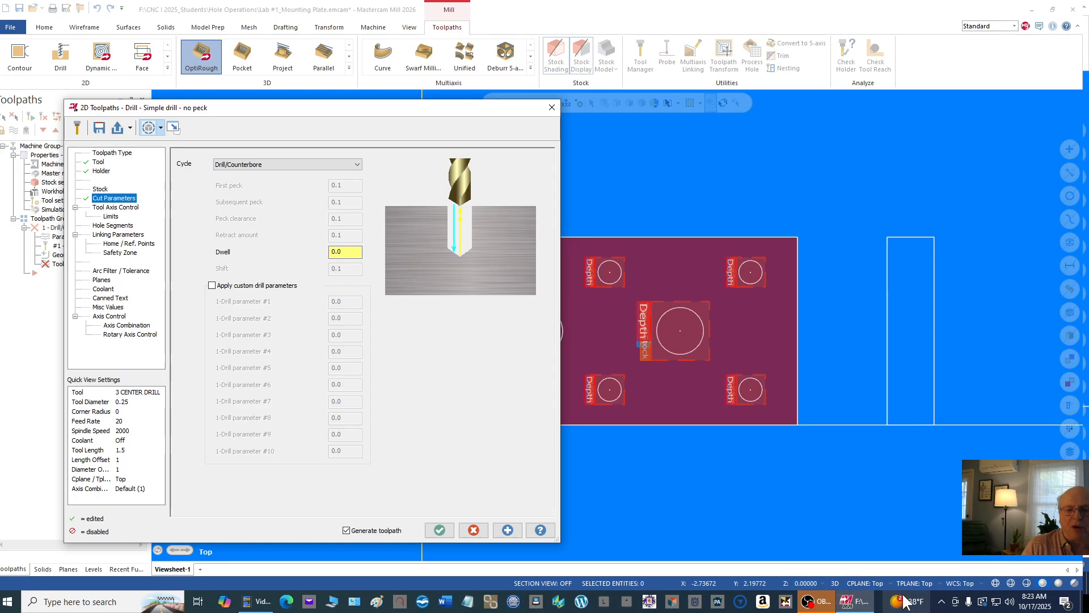
left_click(837, 584)
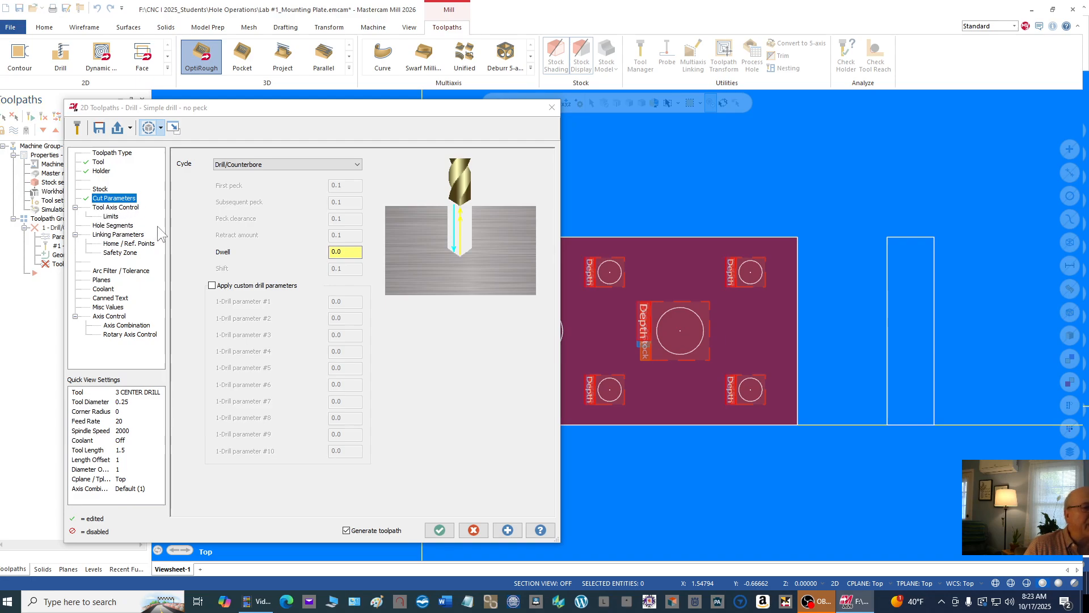
Switch the retract, top of stock and depth linking parameters to Absolute
left_click(126, 236)
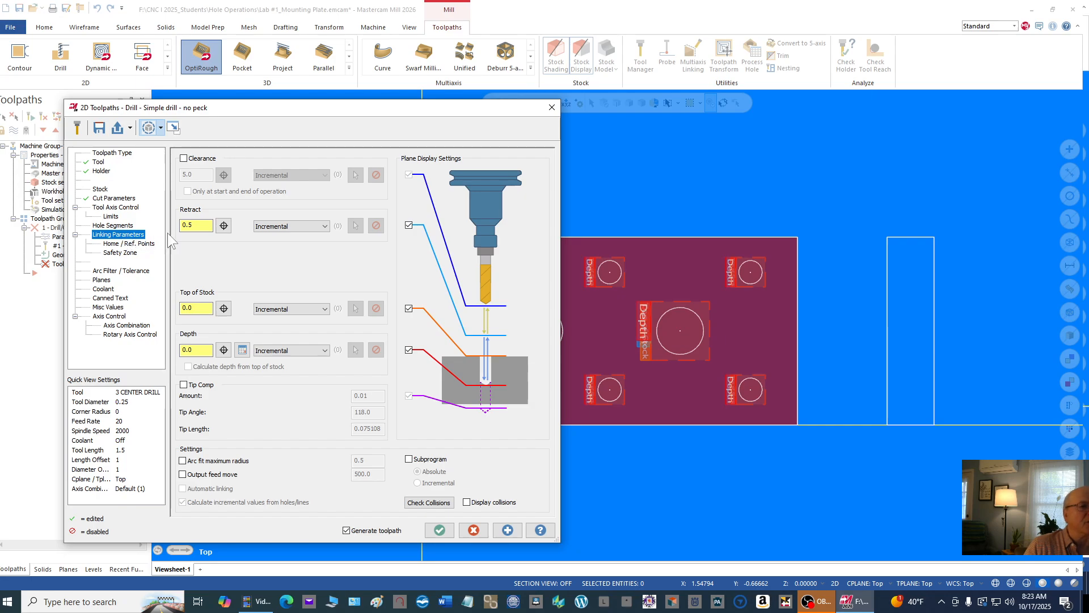
left_click(295, 225)
left_click(290, 244)
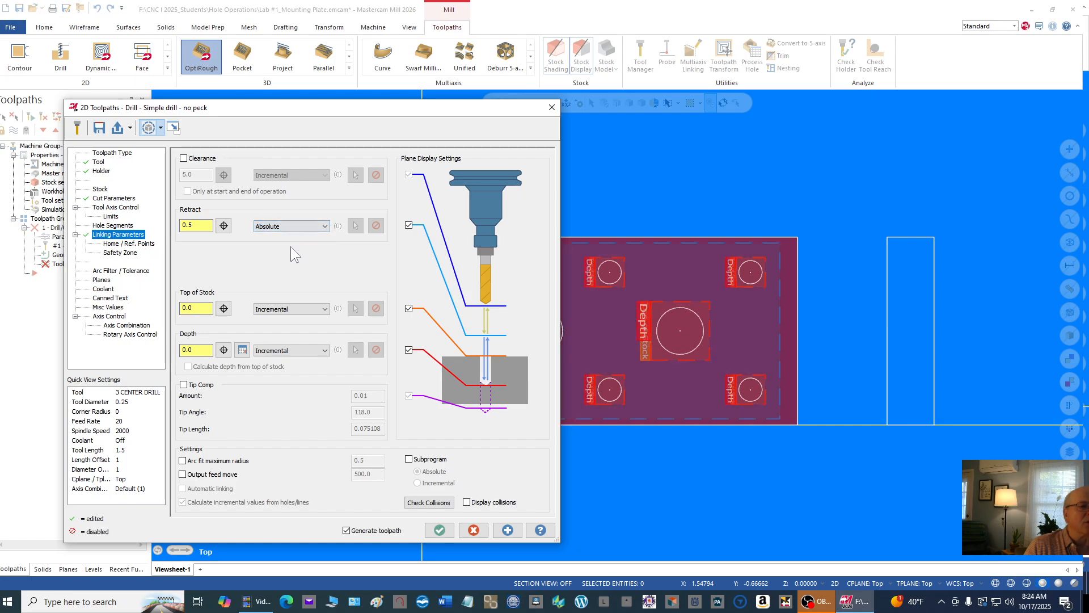
left_click(284, 309)
left_click(274, 332)
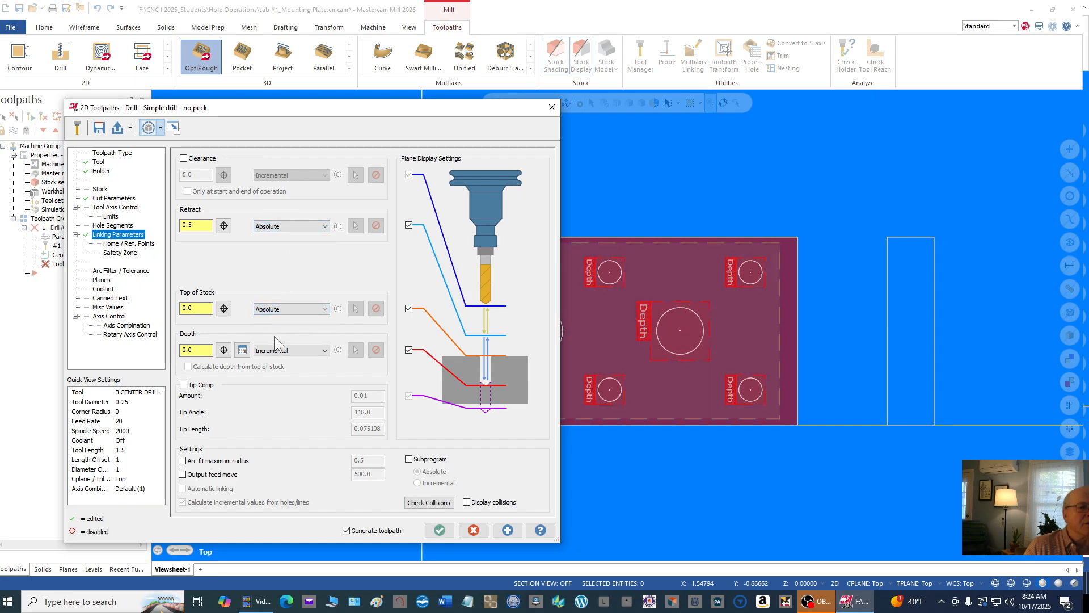
left_click(270, 352)
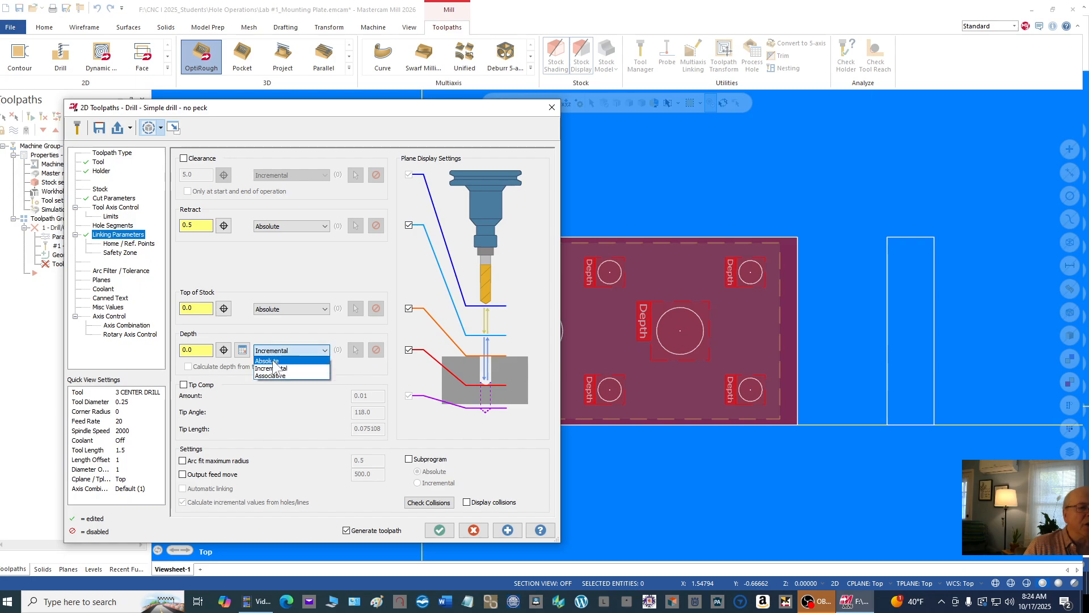
left_click(272, 360)
Set the center drill's retract height to 0.1 and its depth to -.2, leaving the top of stock at 0.0
double_click(194, 226)
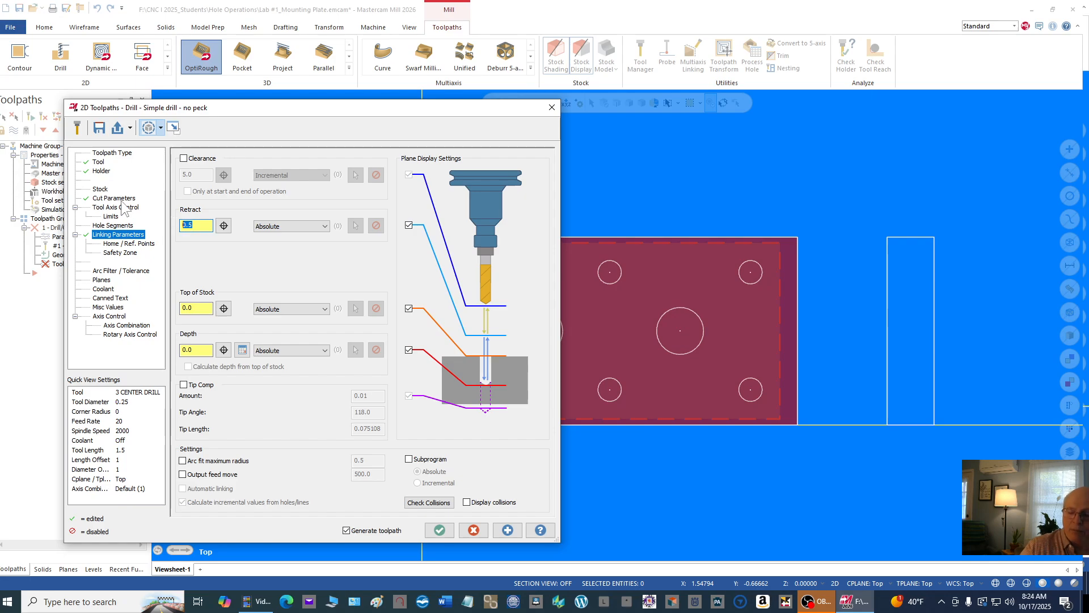
type(".1")
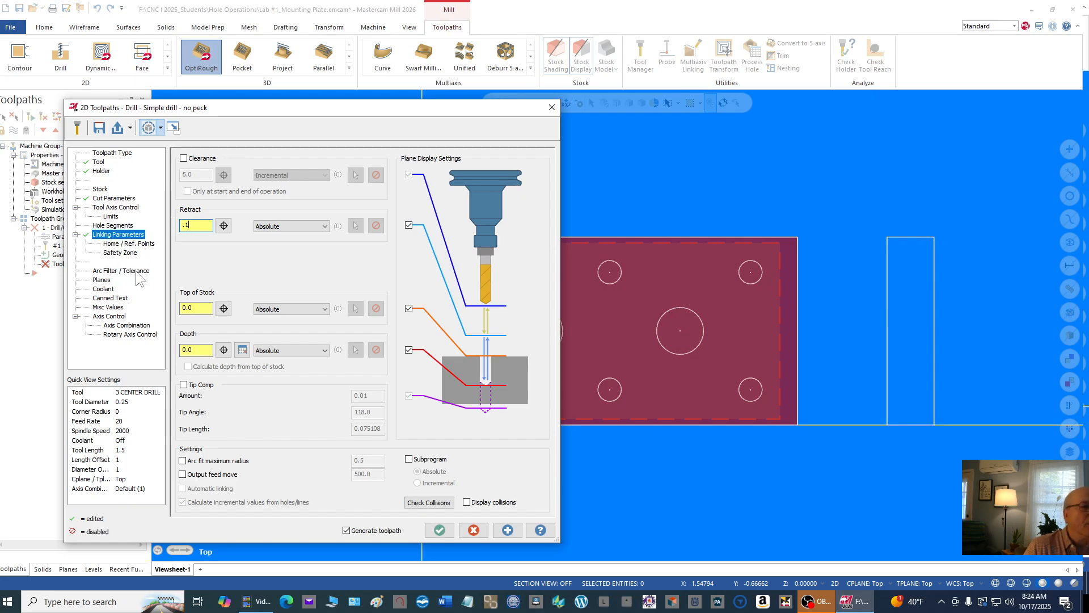
left_click(198, 306)
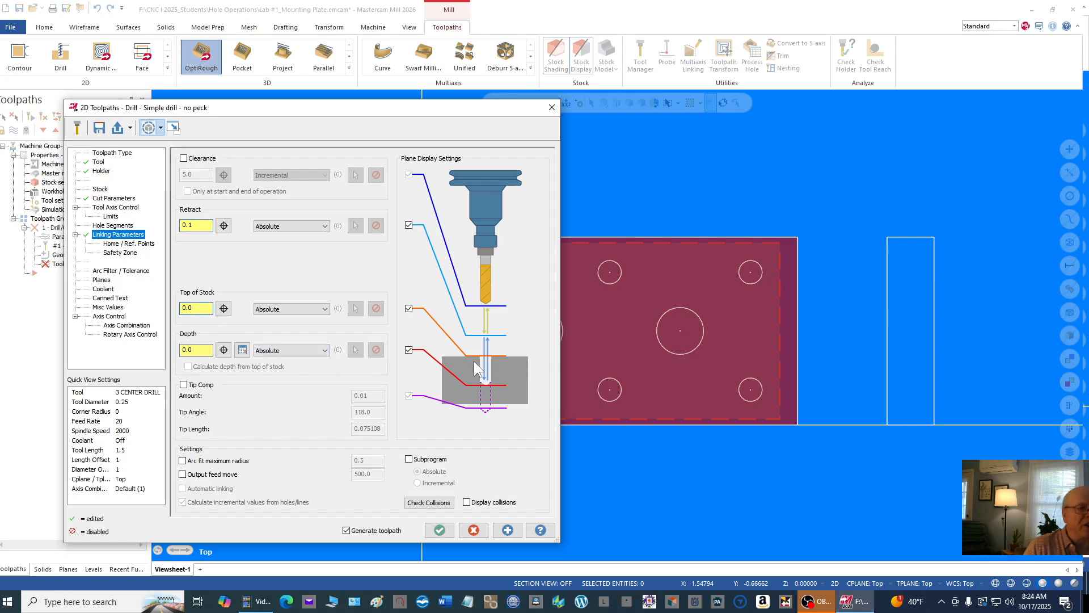
double_click(201, 351)
type("-")
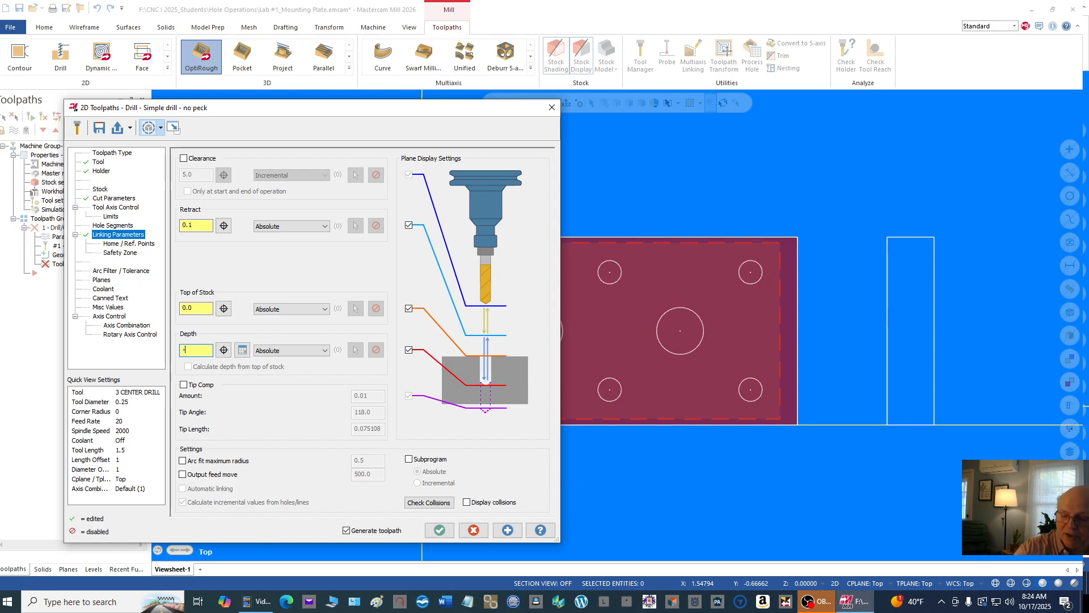
type(".2")
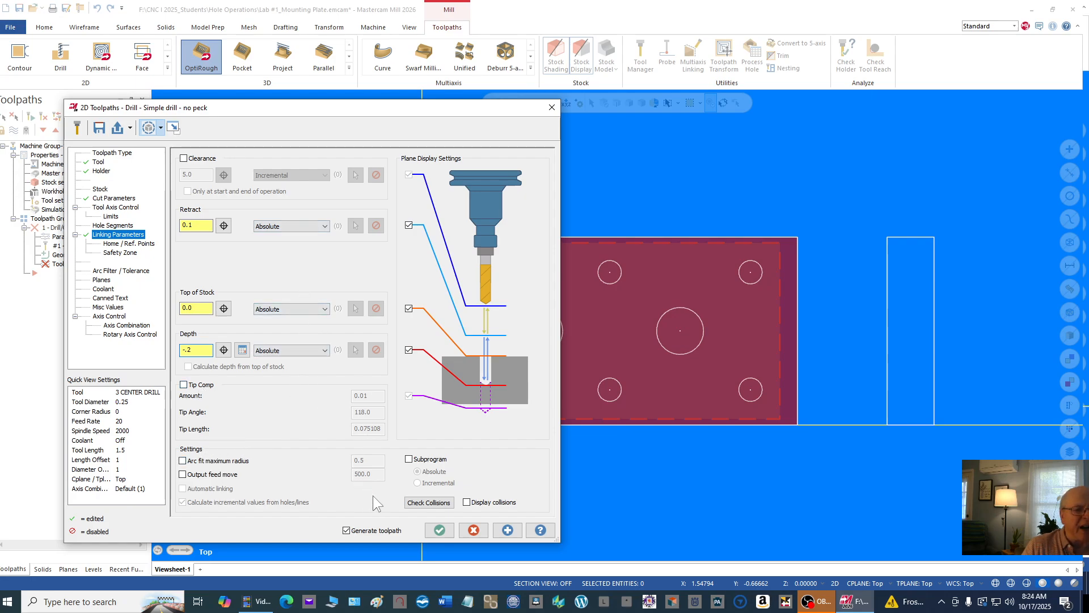
Turn flood coolant on for the center drill and generate the drill toolpath
left_click(105, 289)
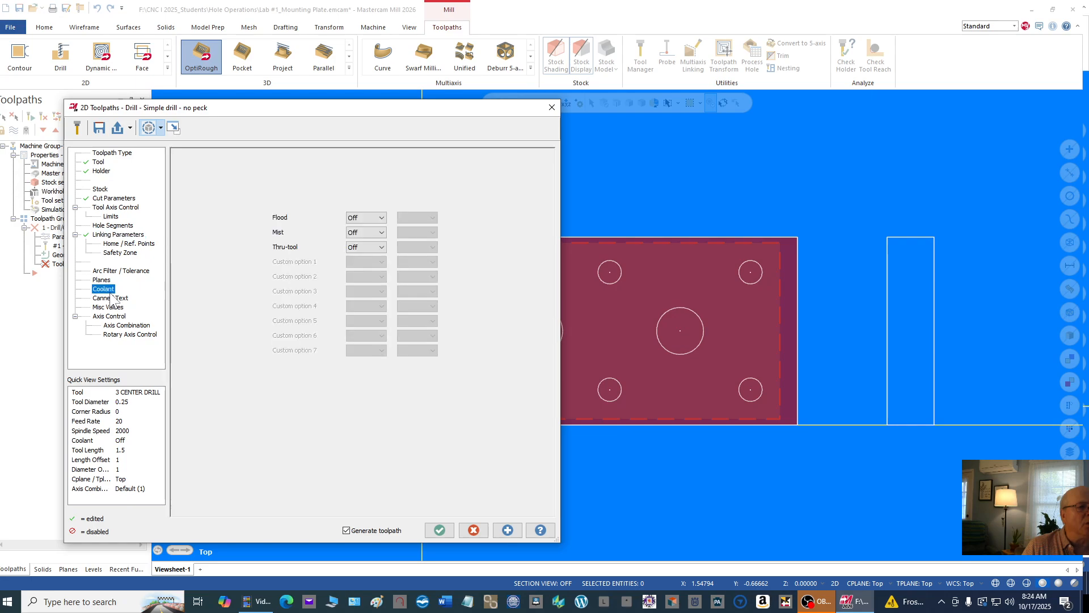
left_click(369, 216)
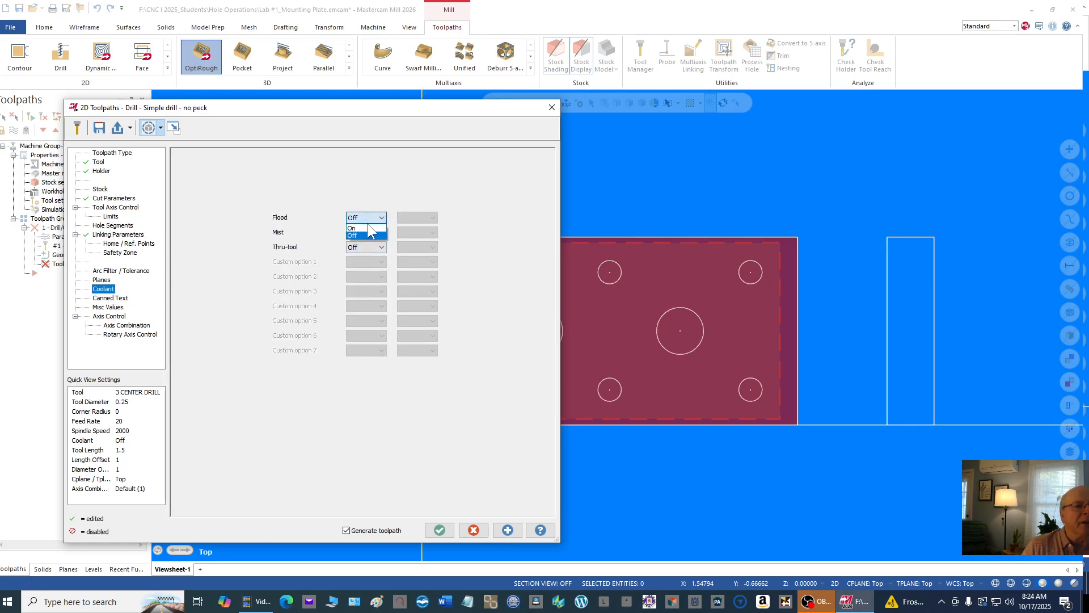
left_click(440, 529)
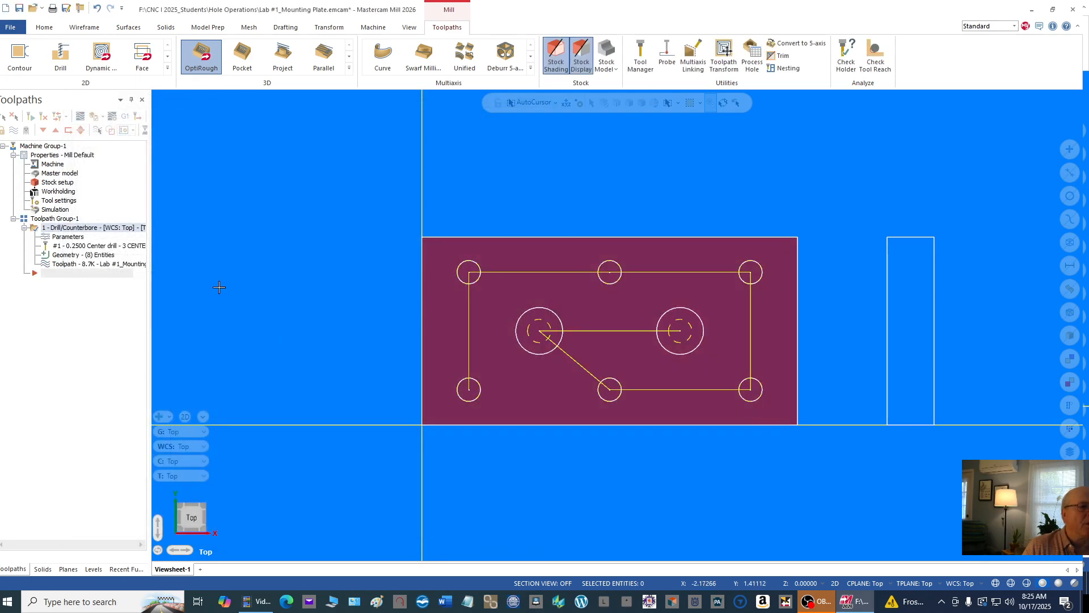
Switch the mounting plate to the Isometric view
right_click(297, 158)
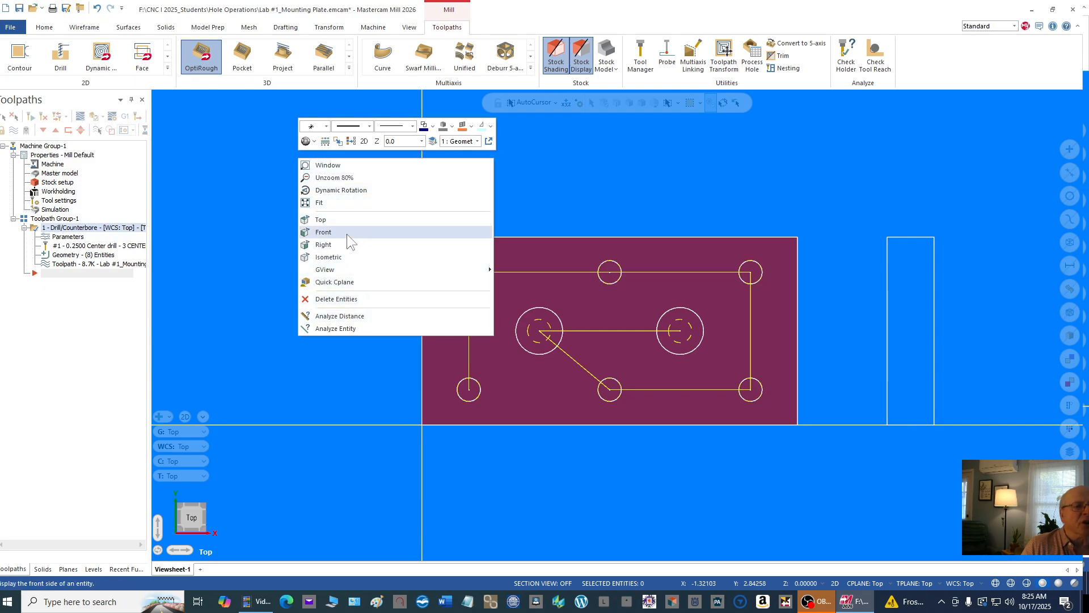
key("alt+7")
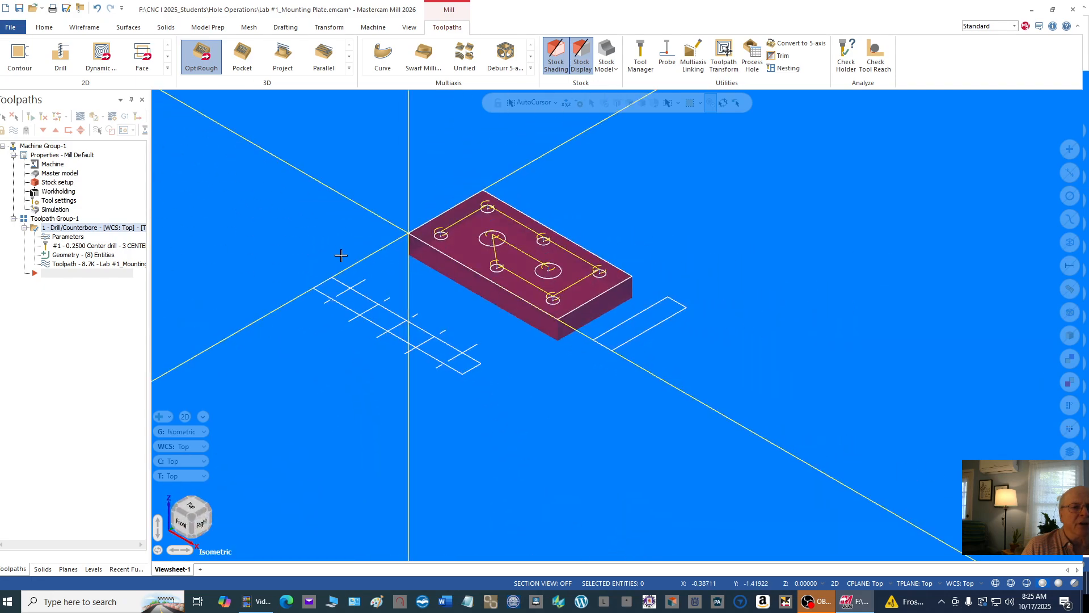
right_click(296, 206)
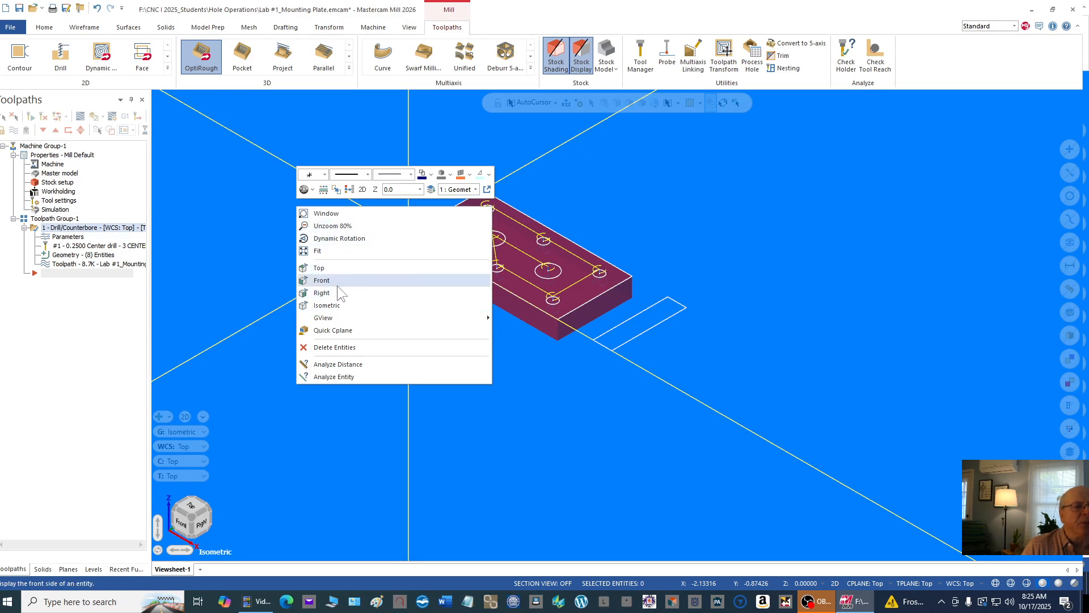
left_click(335, 304)
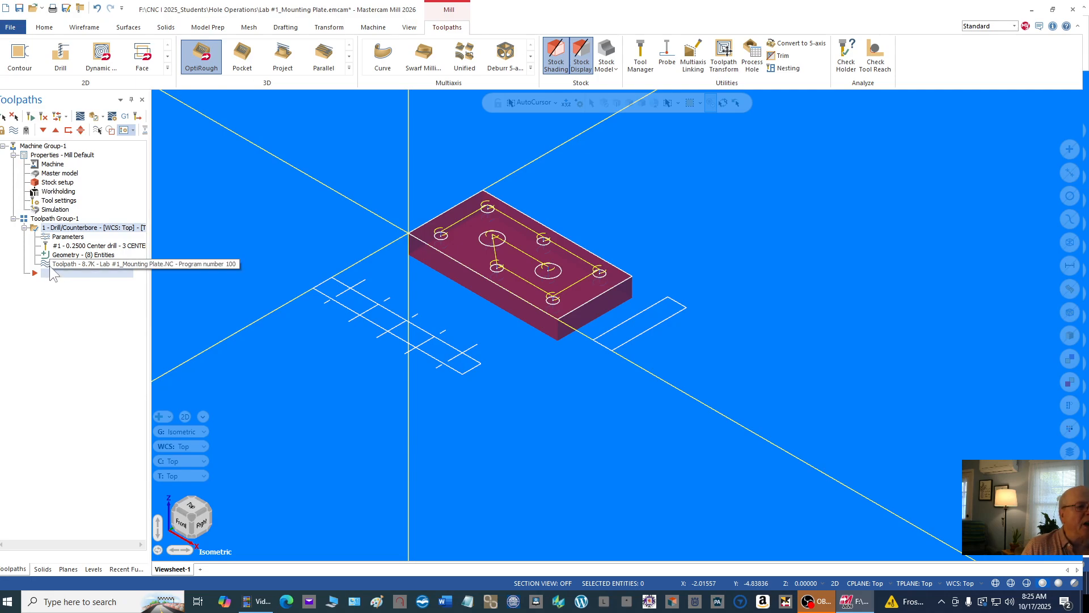
Backplot the center drill toolpath with the tool and holder displayed, and close the backplot when it has played through
left_click(46, 265)
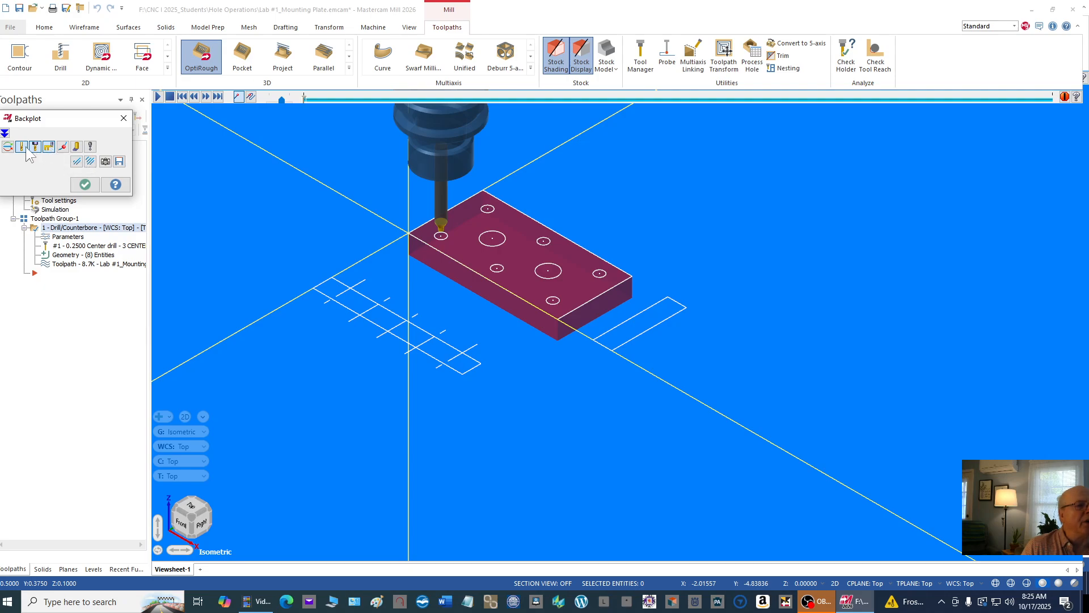
left_click(36, 146)
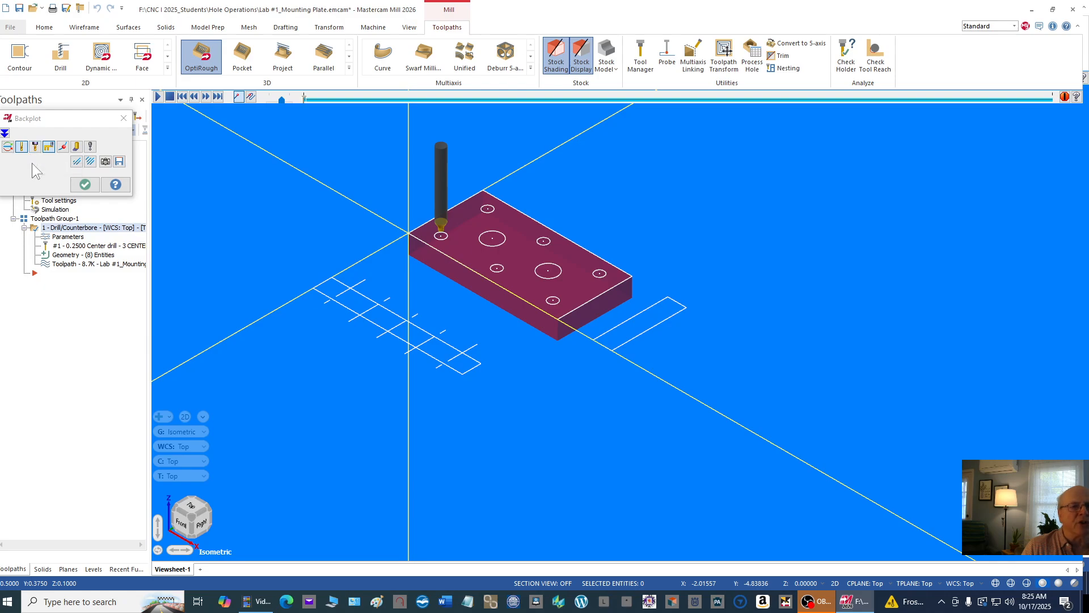
left_click(34, 148)
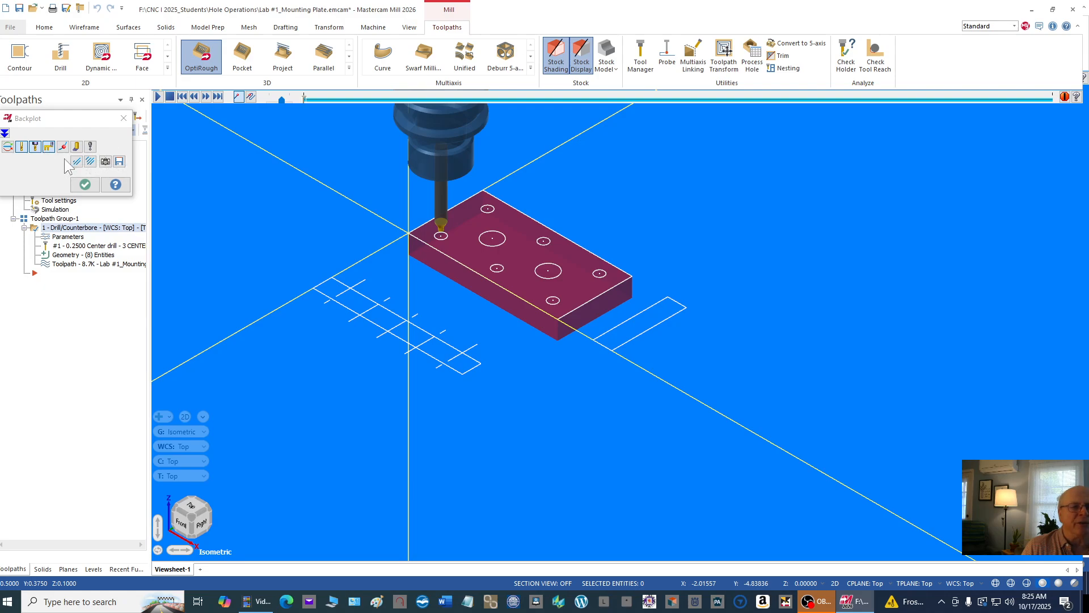
left_click(158, 98)
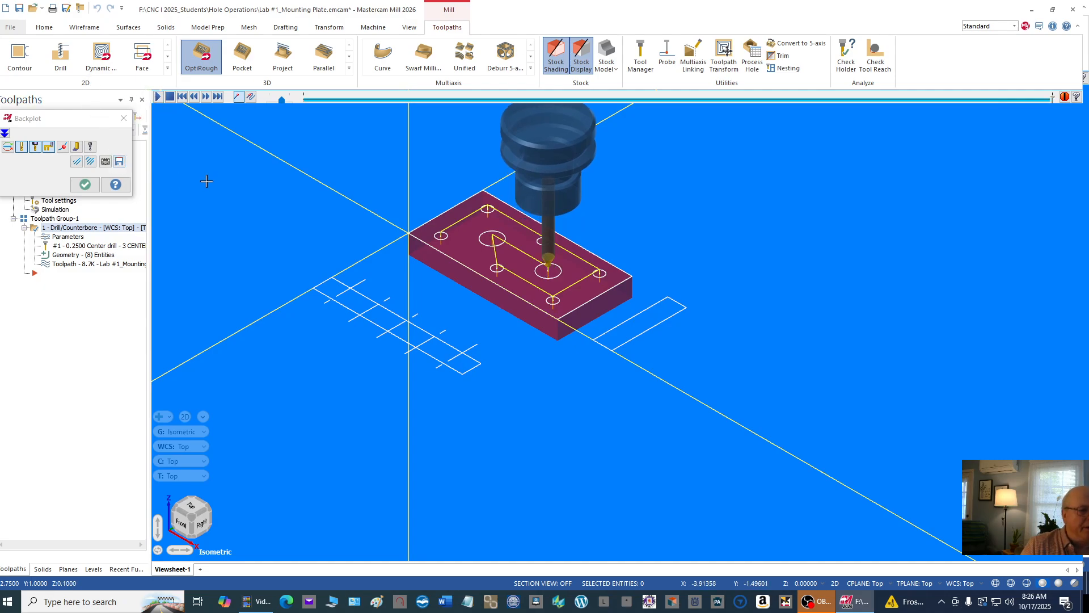
left_click(86, 185)
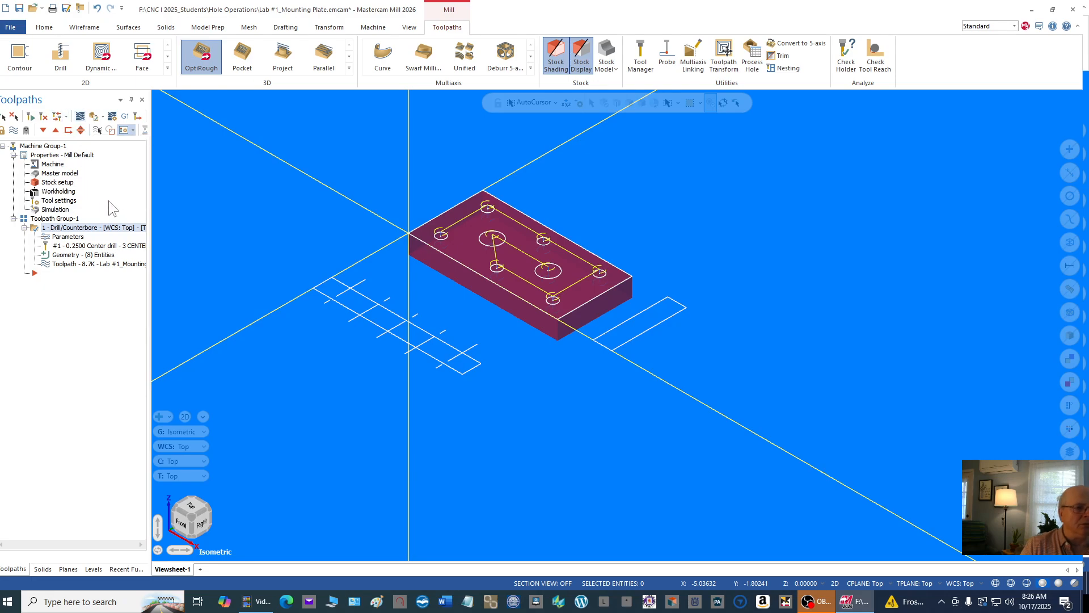
Verify the whole machine group's operations in a maximized simulator window and play the center drilling simulation
left_click(56, 147)
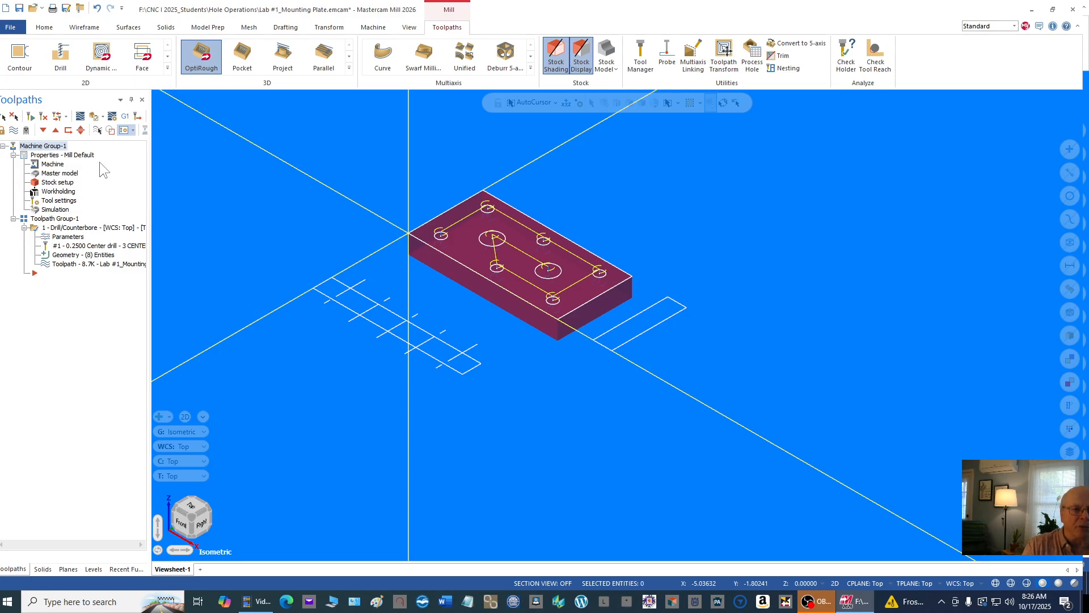
left_click(92, 117)
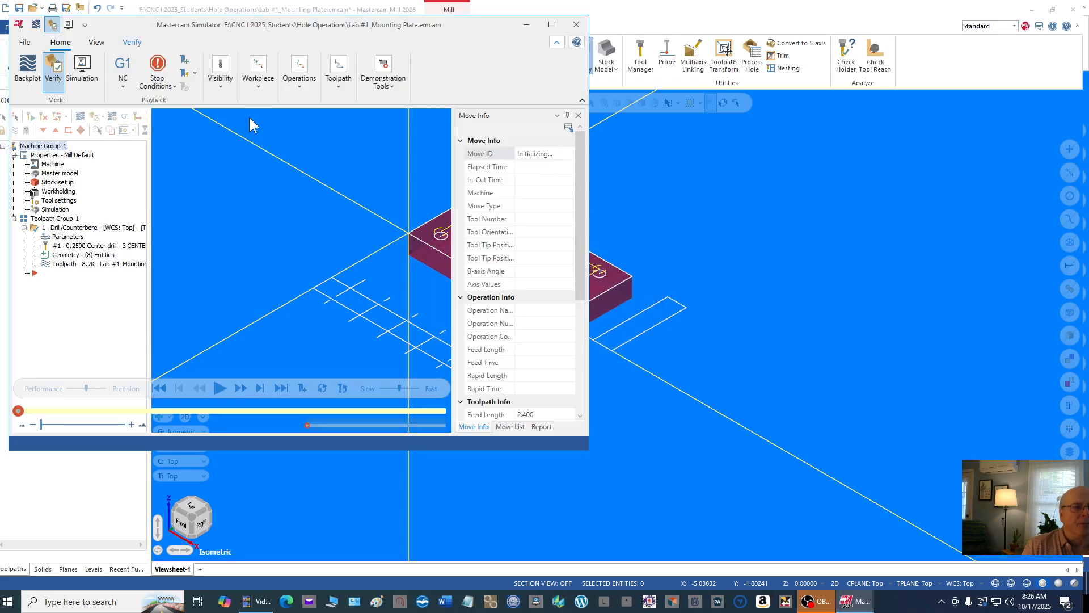
left_click(553, 26)
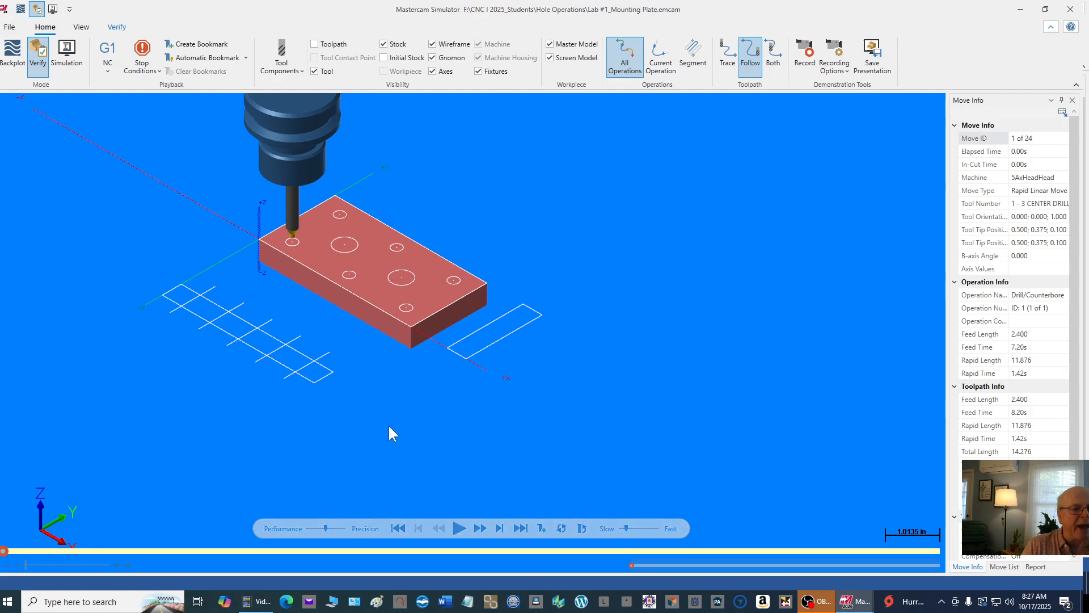
left_click(461, 530)
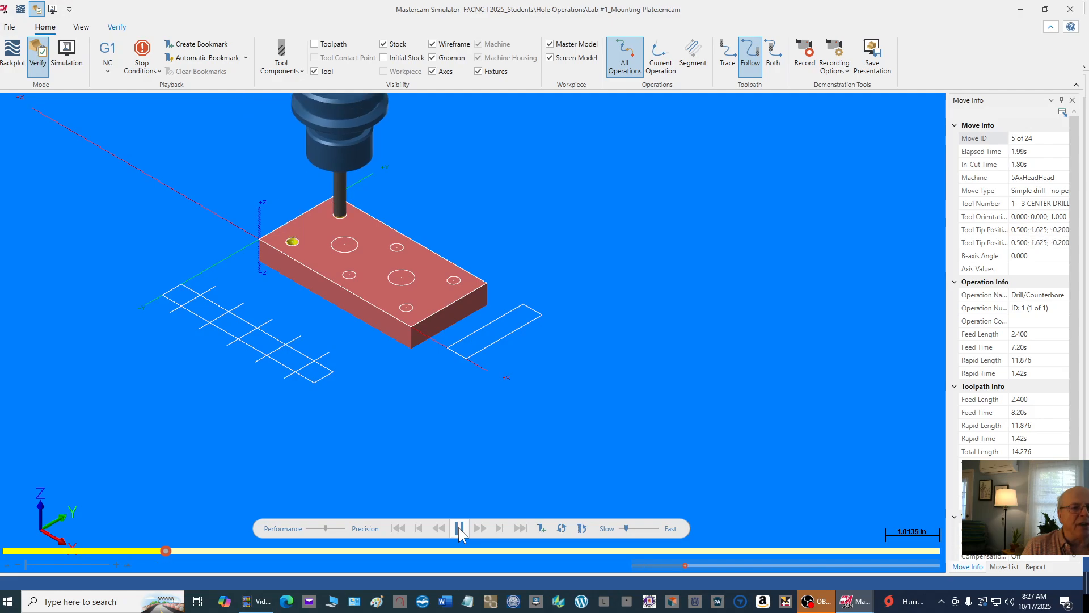
scroll(477, 236, "up", 2)
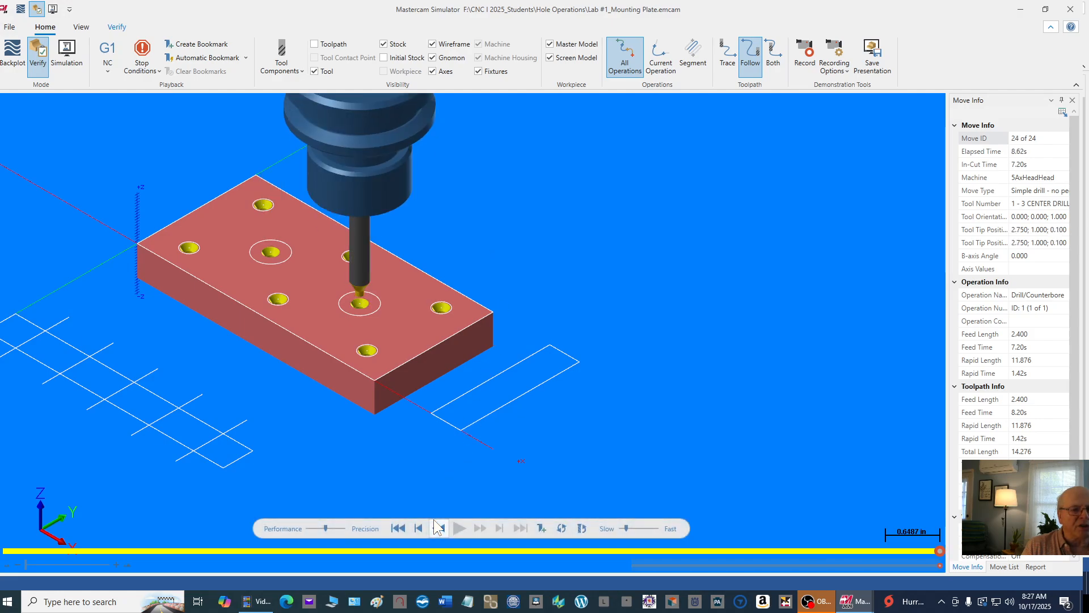
Replay the center drilling simulation from the start and inspect the drilled holes up close
left_click(400, 531)
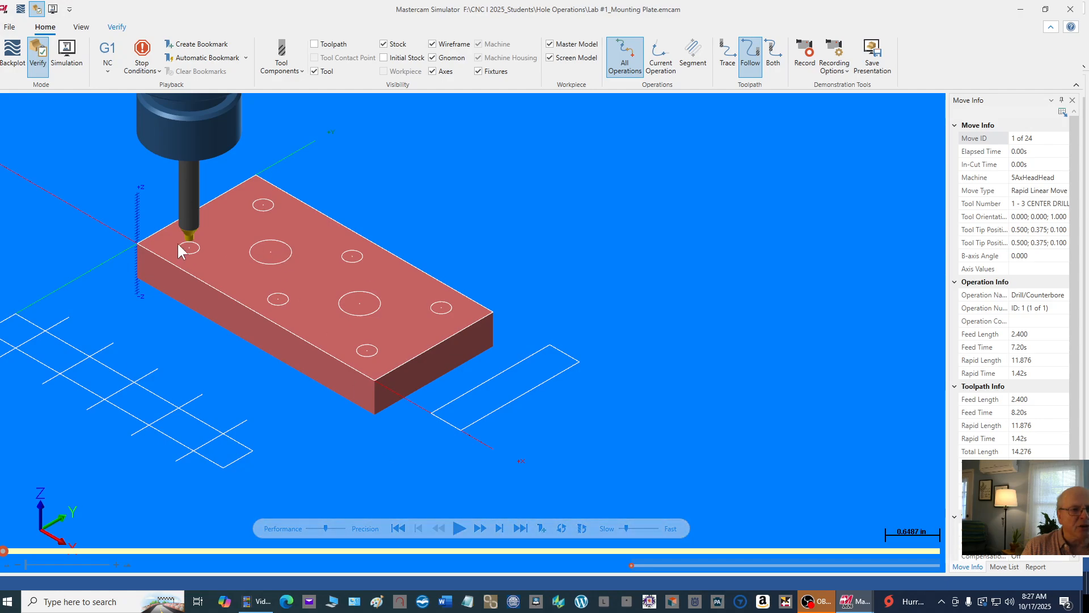
left_click(461, 529)
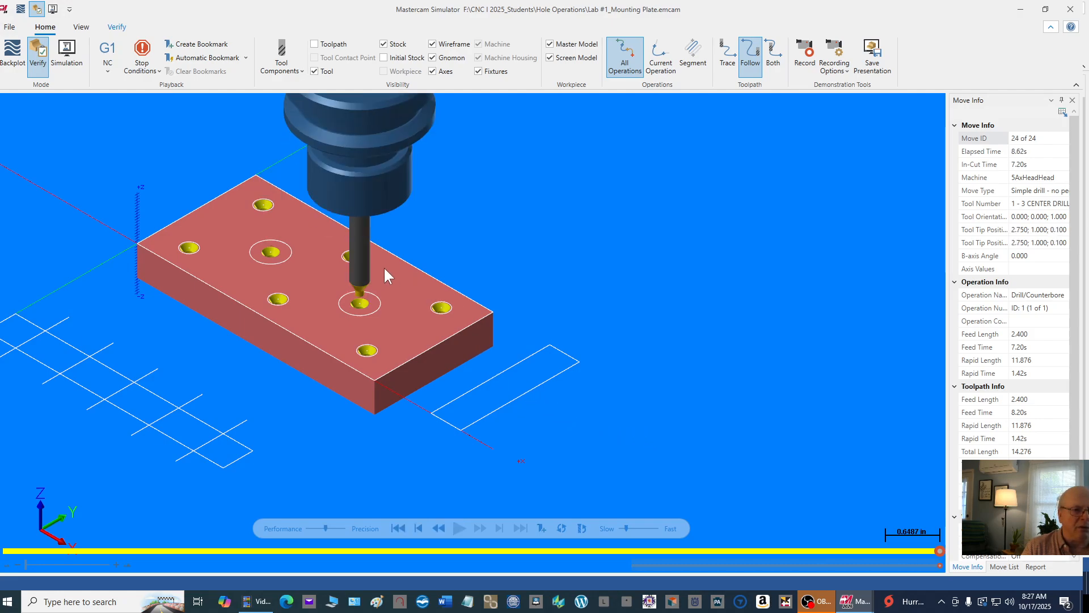
scroll(352, 312, "up", 6)
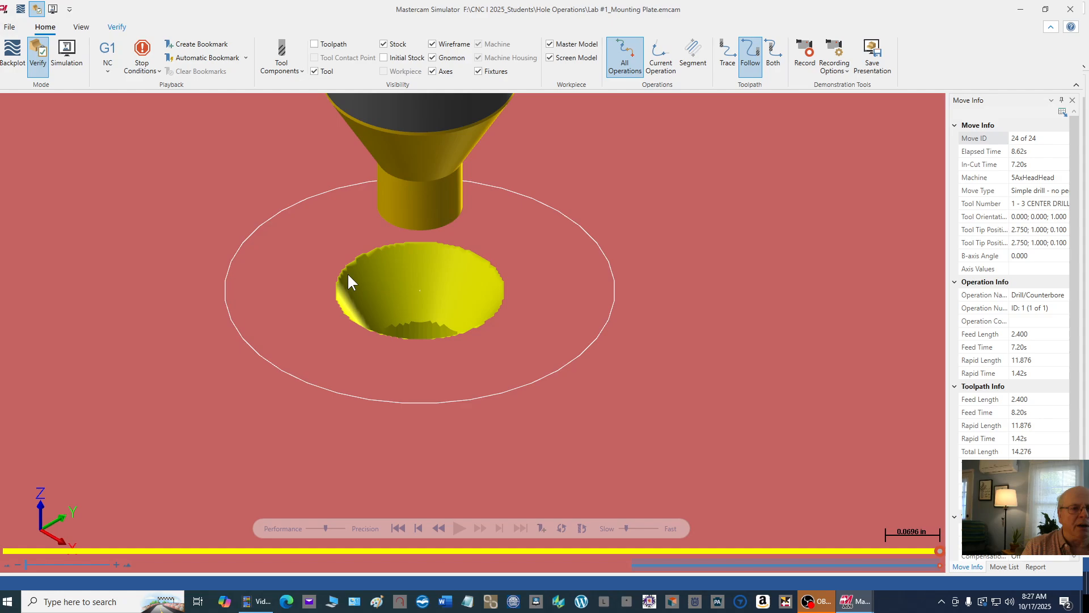
scroll(348, 264, "down", 4)
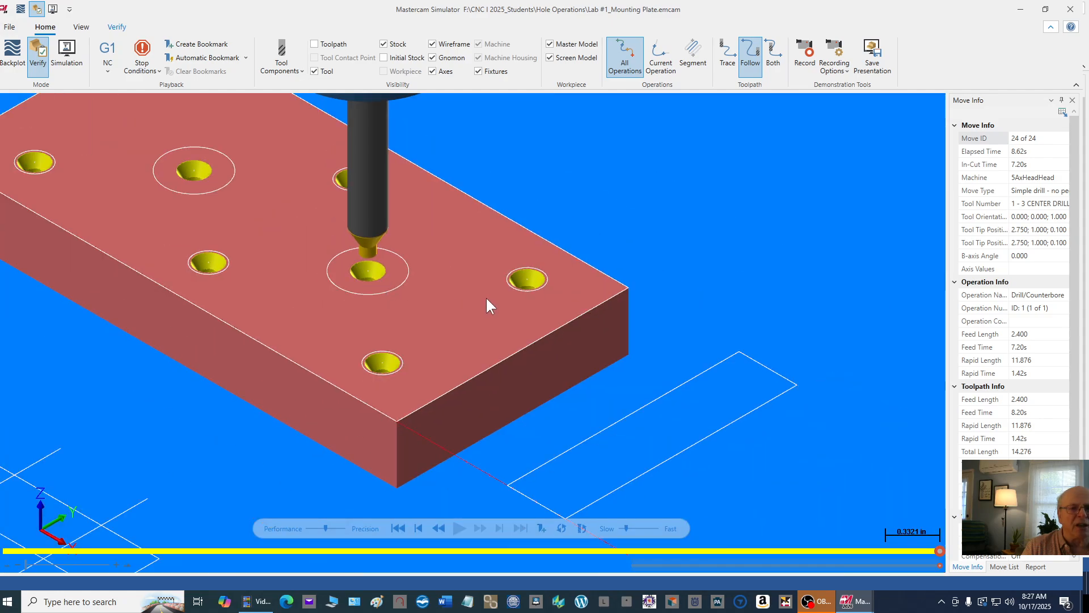
scroll(527, 278, "up", 4)
scroll(560, 226, "down", 5)
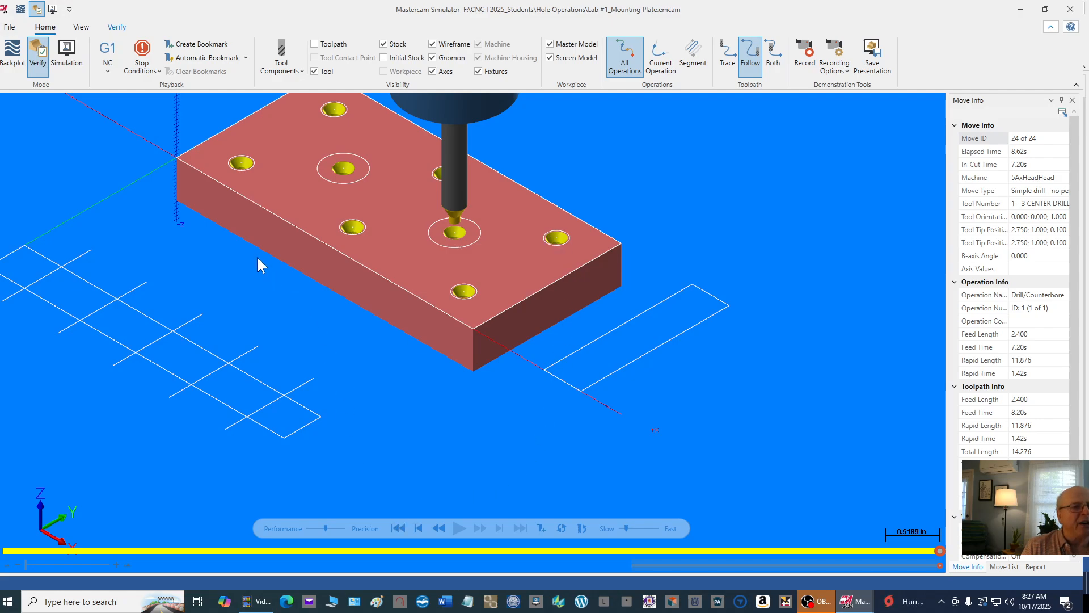
Switch from Verify to Simulation mode, slow the playback slightly, and play the center drilling simulation through
left_click(67, 57)
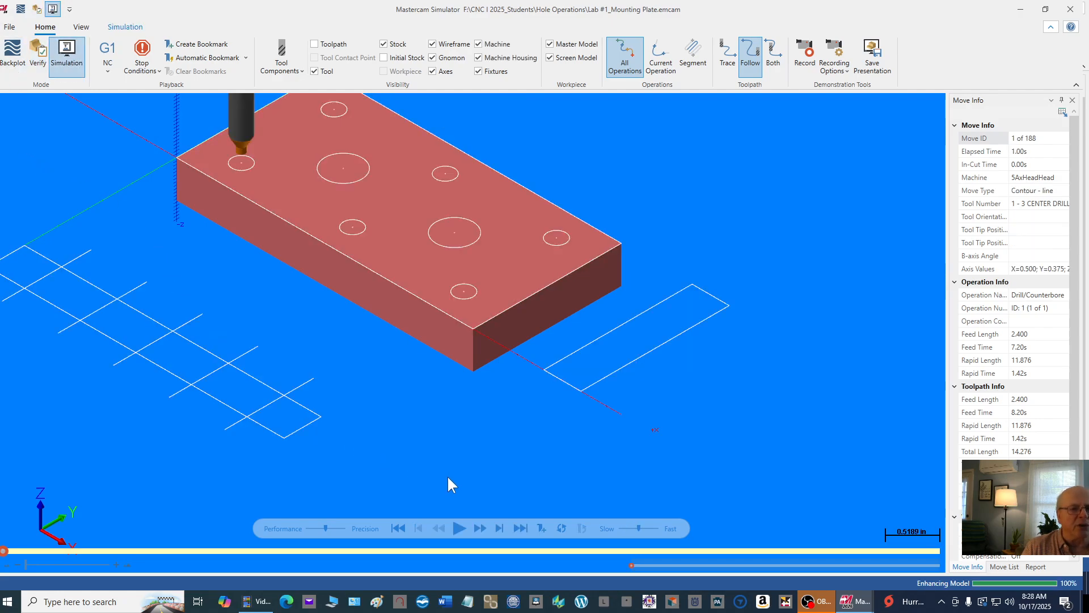
scroll(447, 441, "down", 4)
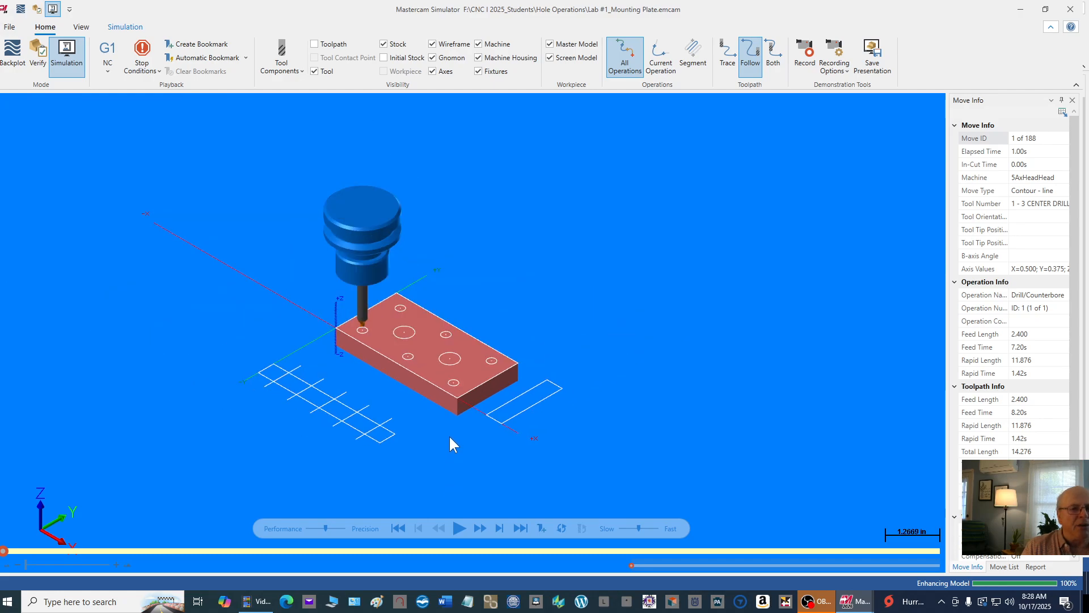
scroll(522, 320, "up", 2)
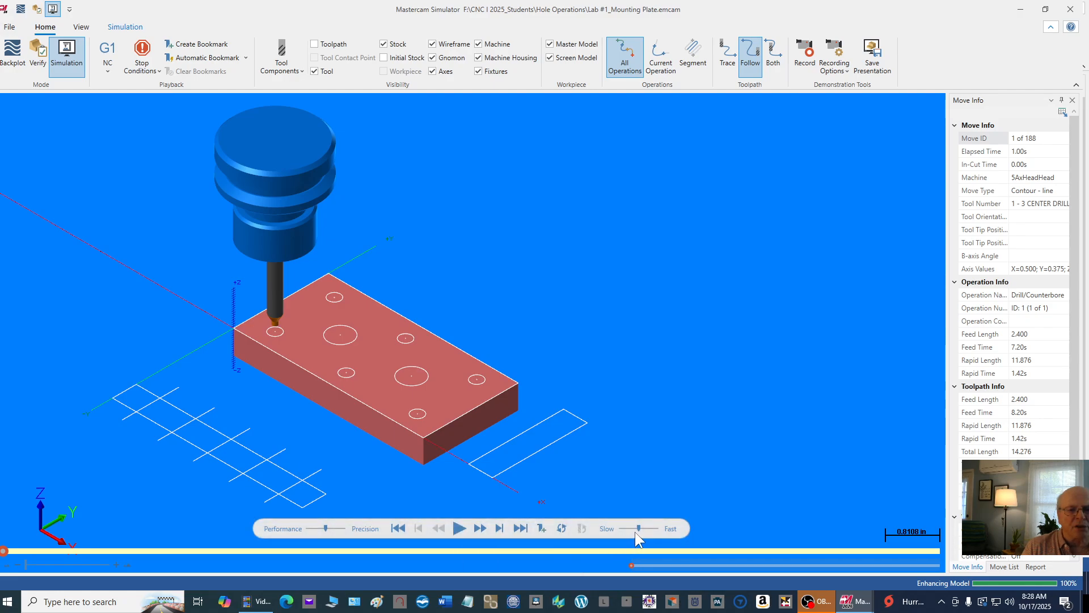
left_click_drag(639, 529, 636, 530)
left_click(459, 529)
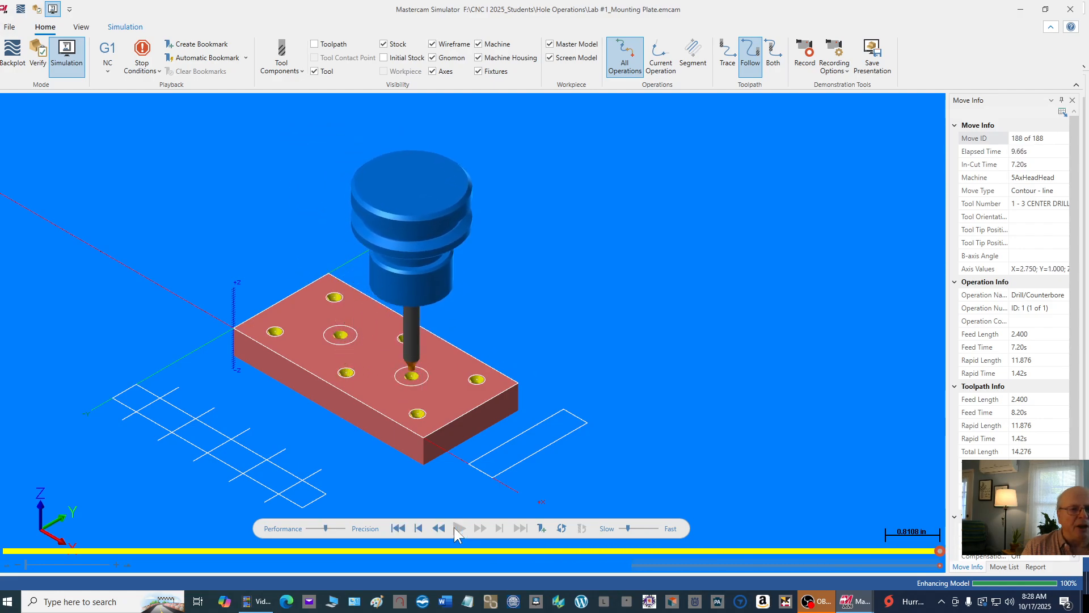
Inspect the center-drilled holes up close, comparing the cut diameters with the hole circles on the plate
scroll(363, 375, "up", 5)
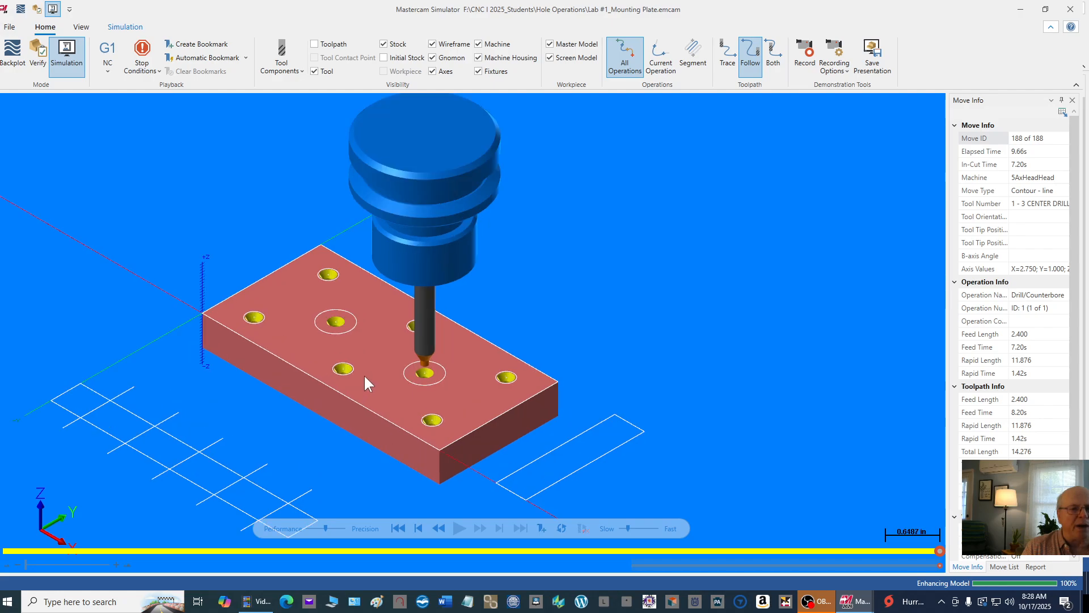
scroll(571, 508, "up", 5)
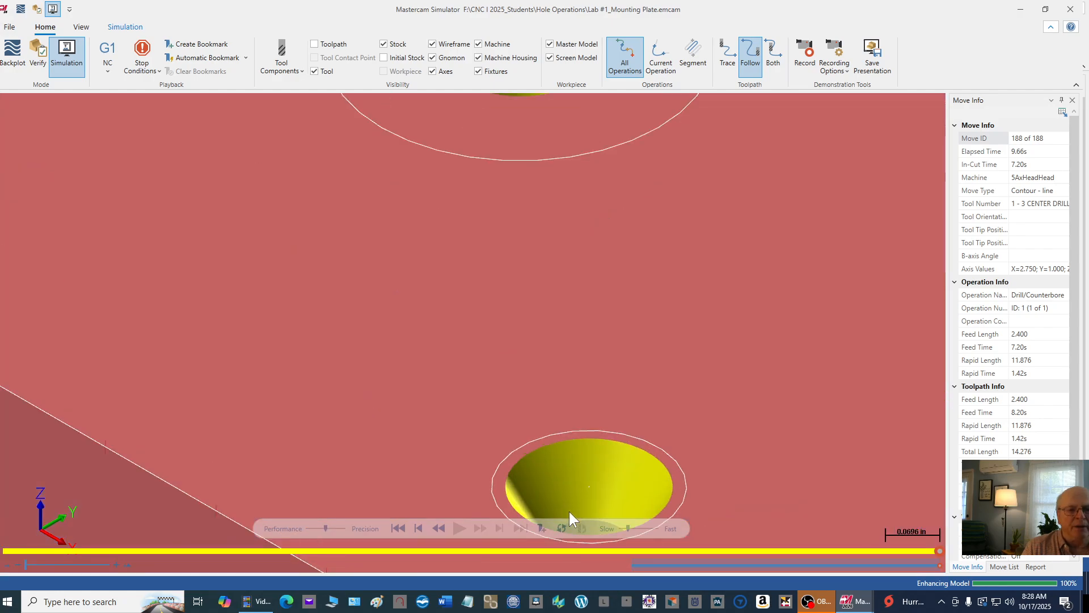
scroll(434, 322, "down", 3)
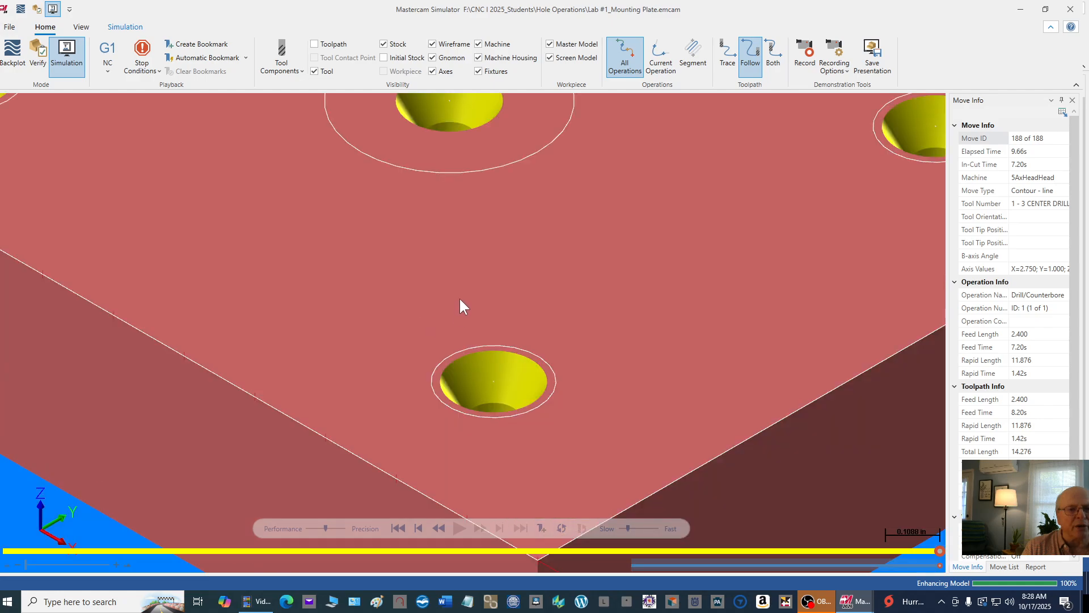
scroll(413, 284, "up", 2)
scroll(412, 291, "down", 8)
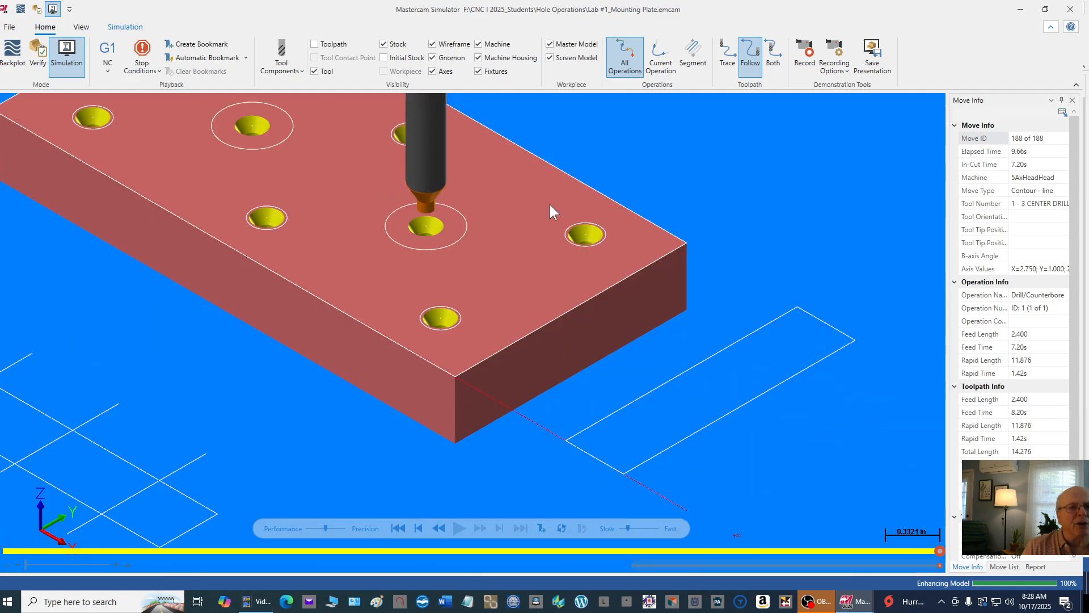
scroll(546, 201, "up", 6)
scroll(600, 210, "up", 3)
scroll(601, 219, "down", 3)
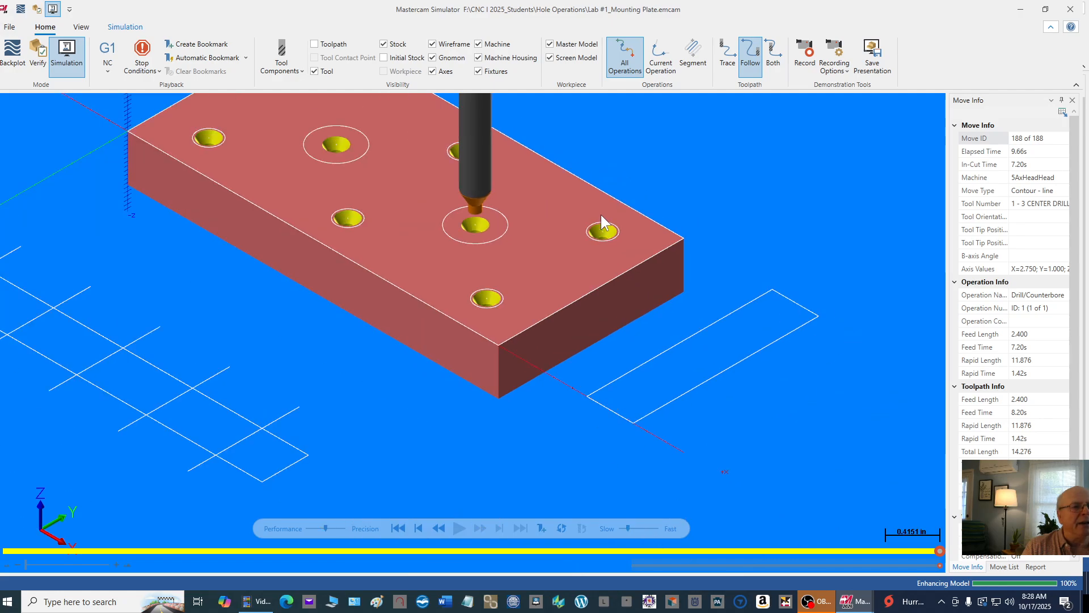
Hide the milling holder so only the center drill is displayed, and replay the simulation from the start
left_click(68, 64)
scroll(431, 454, "up", 2)
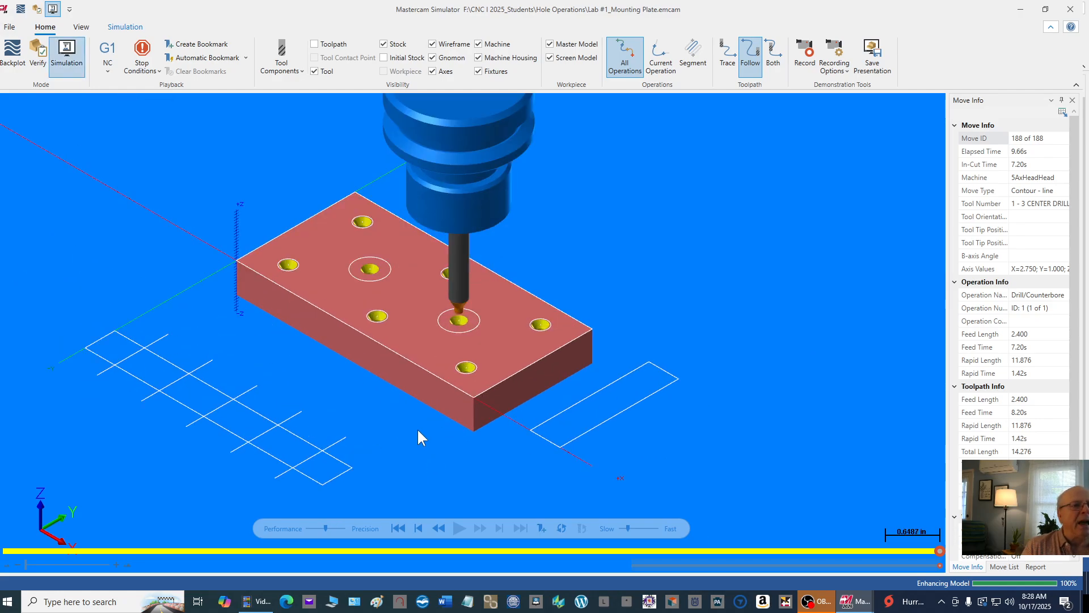
left_click(302, 71)
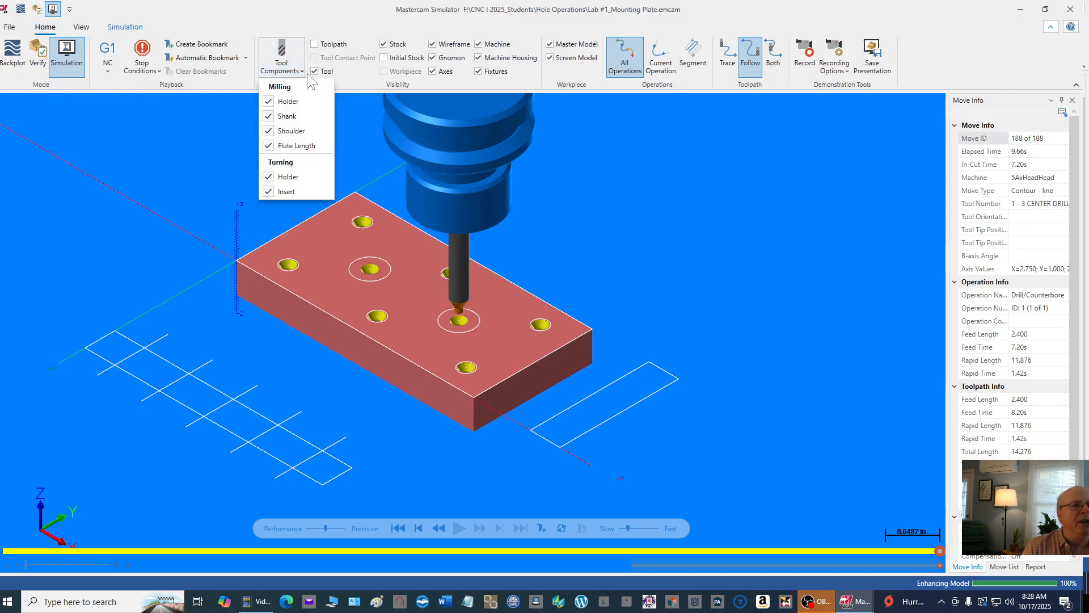
left_click(270, 102)
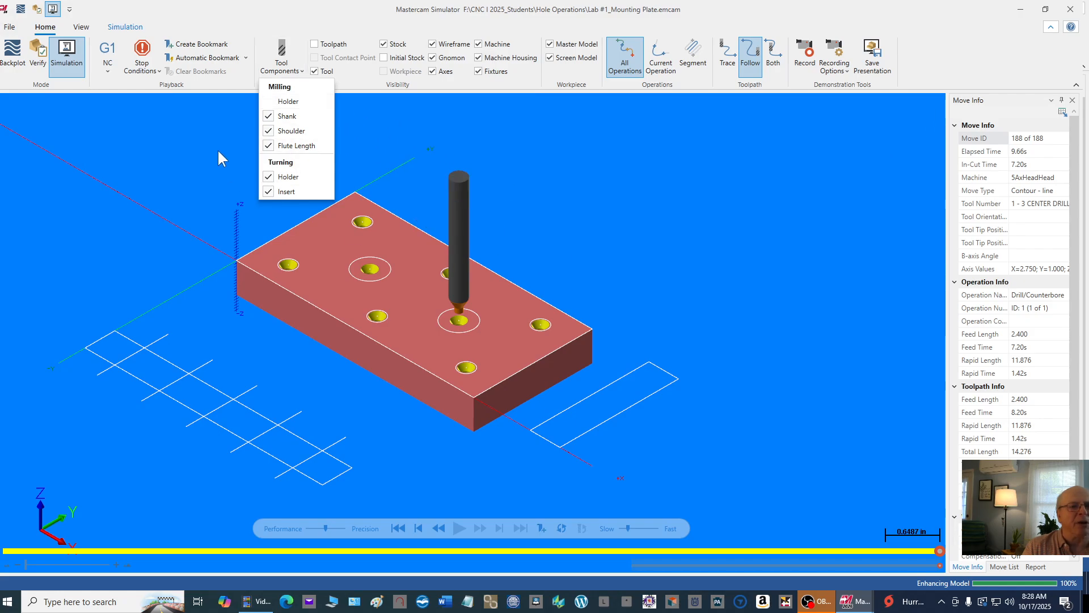
left_click(189, 191)
left_click(398, 528)
left_click(461, 529)
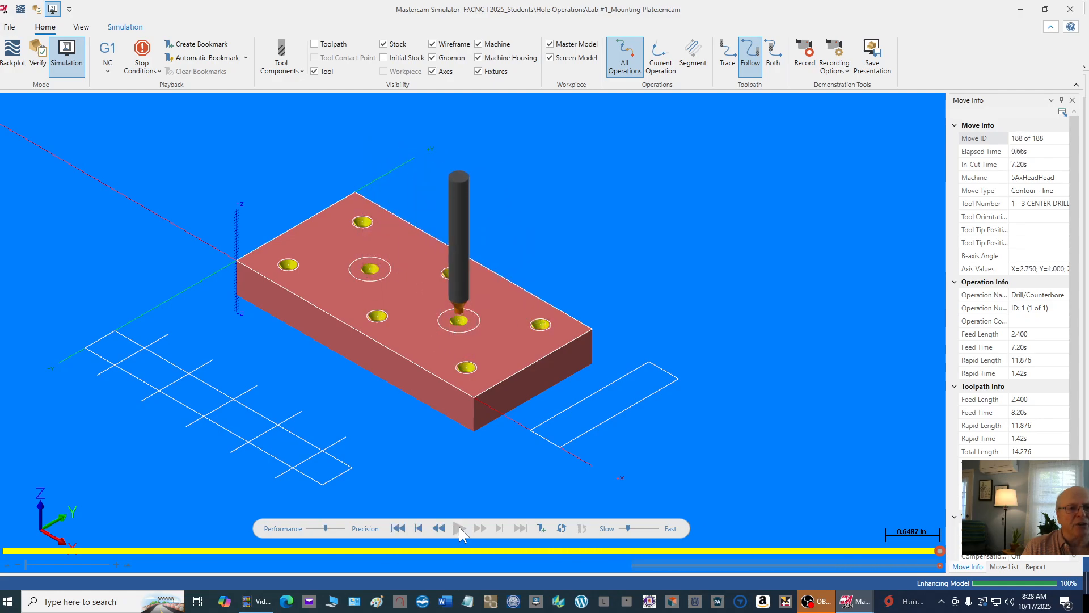
Replay the center drilling from the Top (WCS) view and examine the plate's upper-right hole against its circle
right_click(603, 190)
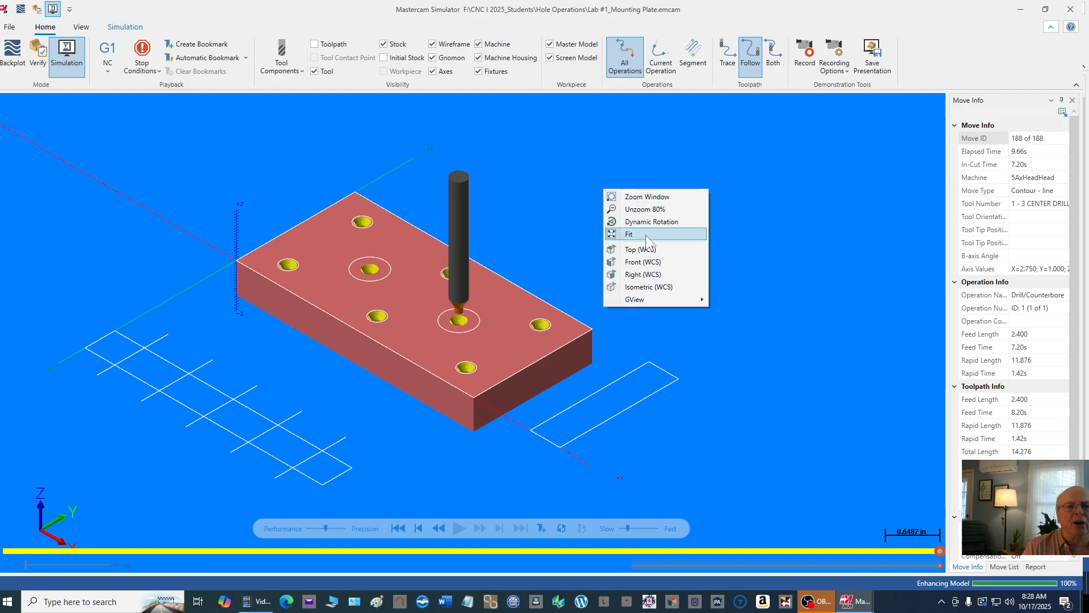
left_click(644, 251)
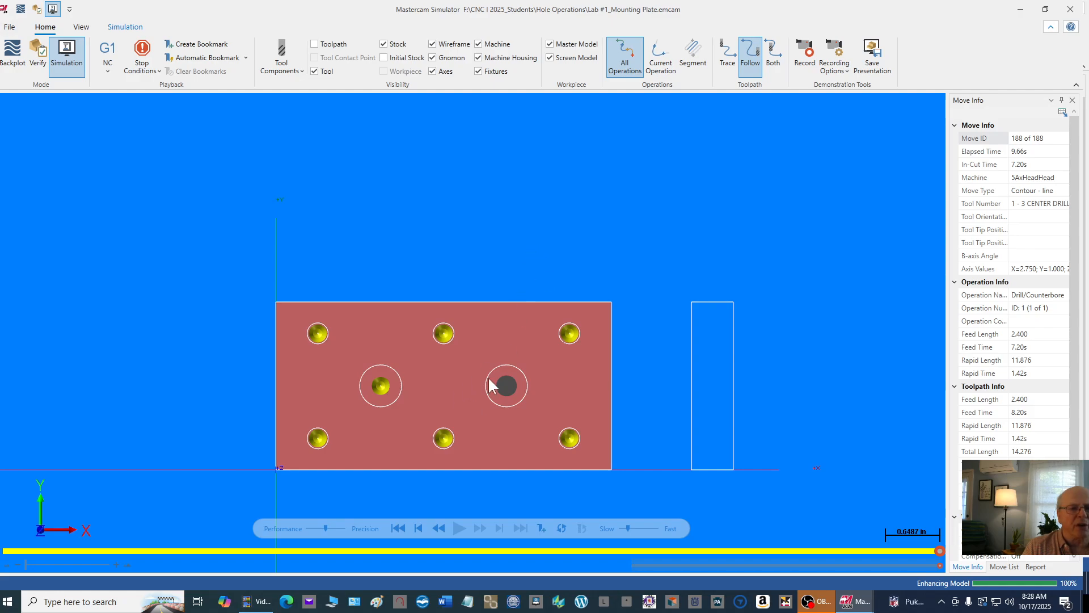
left_click(398, 528)
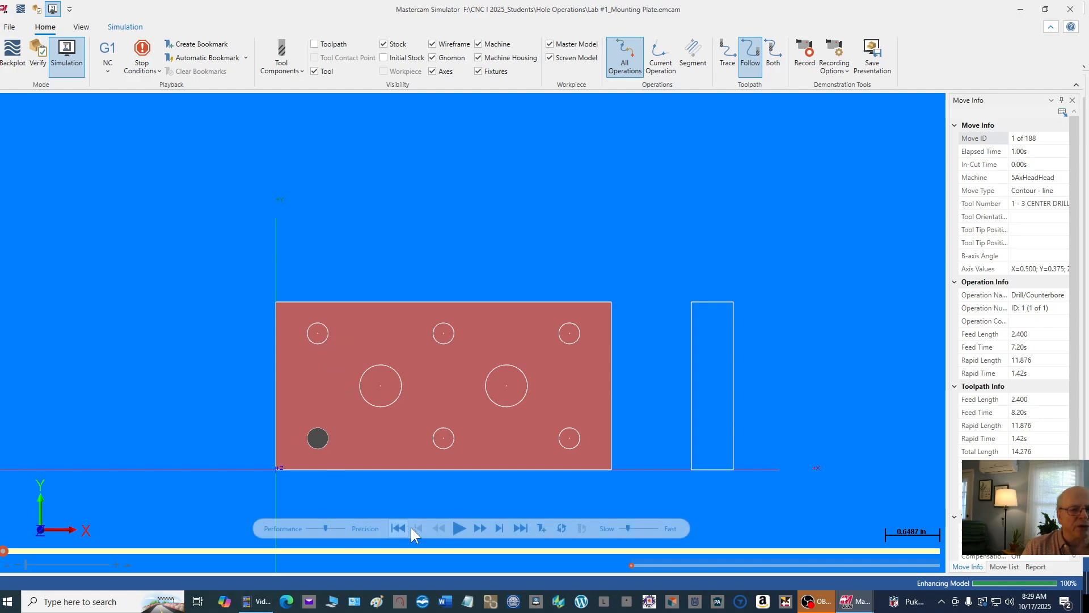
left_click(459, 526)
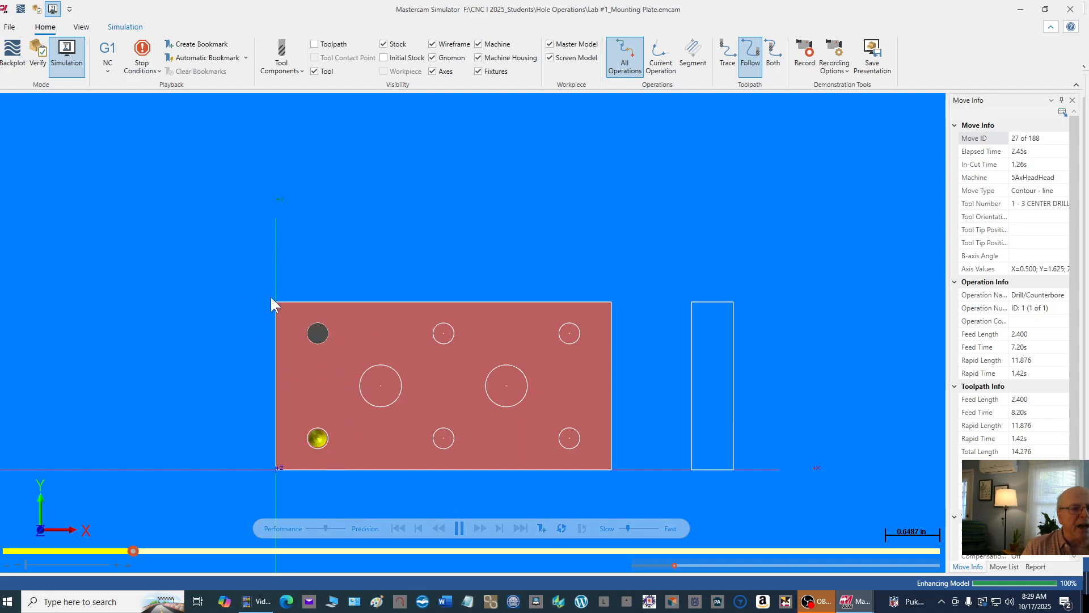
scroll(301, 314, "up", 5)
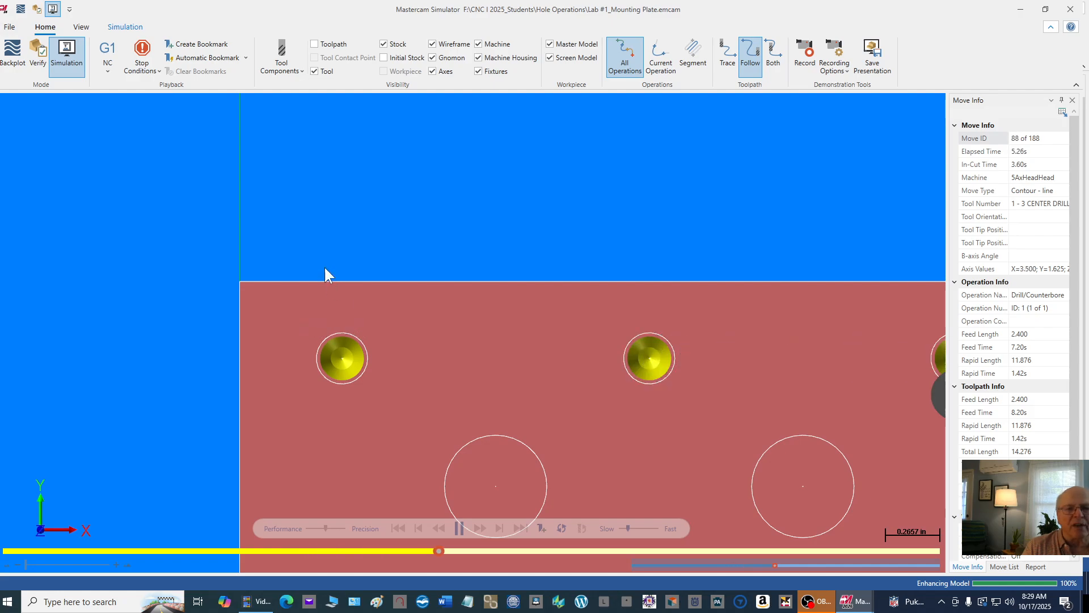
scroll(328, 282, "down", 3)
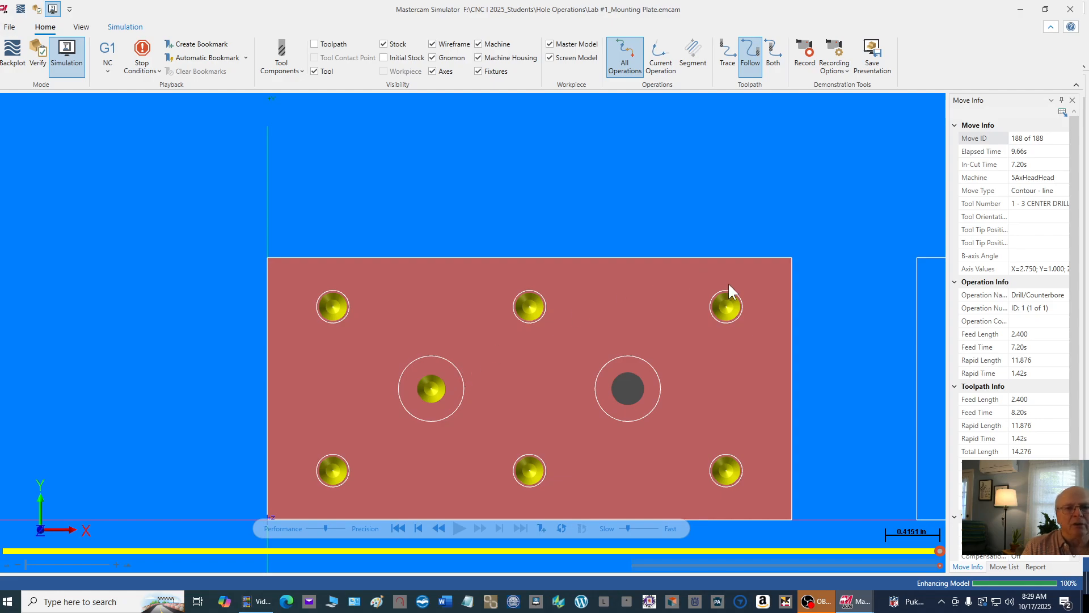
scroll(732, 284, "up", 5)
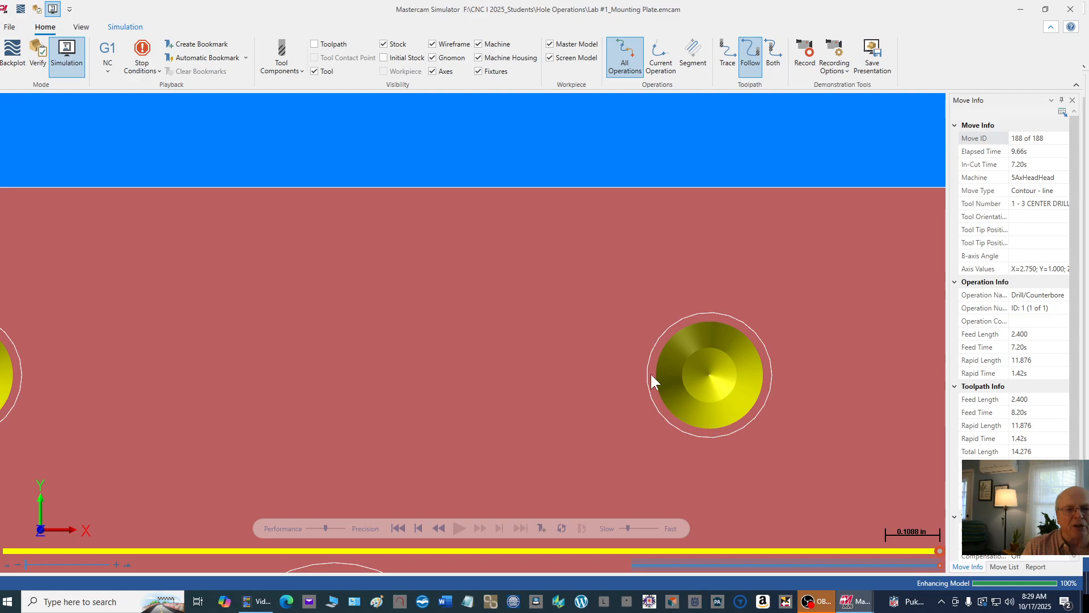
scroll(357, 300, "down", 2)
scroll(417, 278, "up", 3)
scroll(419, 275, "down", 7)
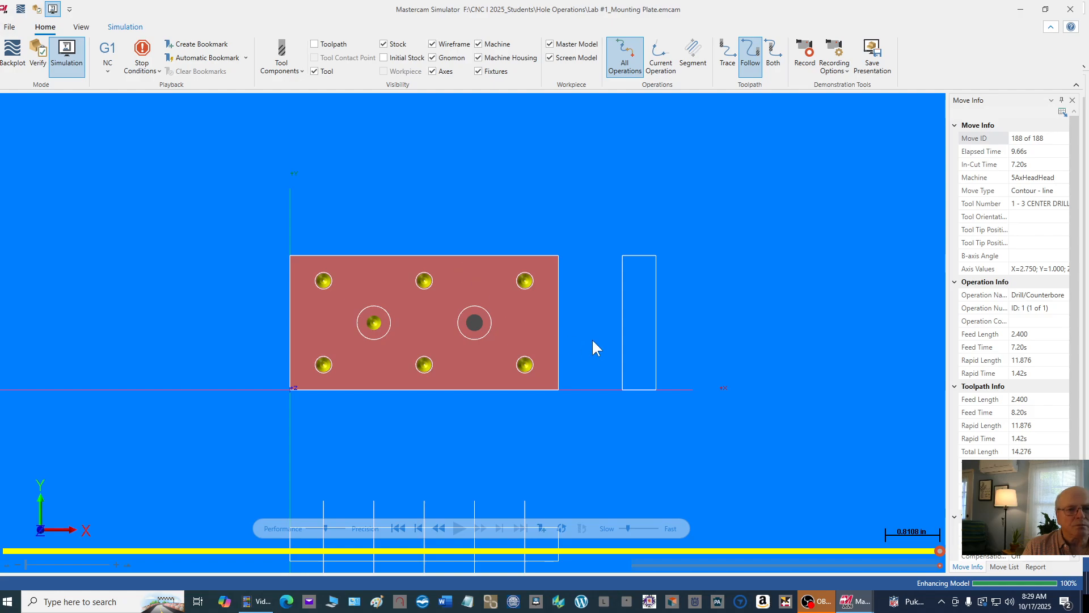
Return the simulated plate to the Isometric (WCS) view and close the simulator
right_click(689, 253)
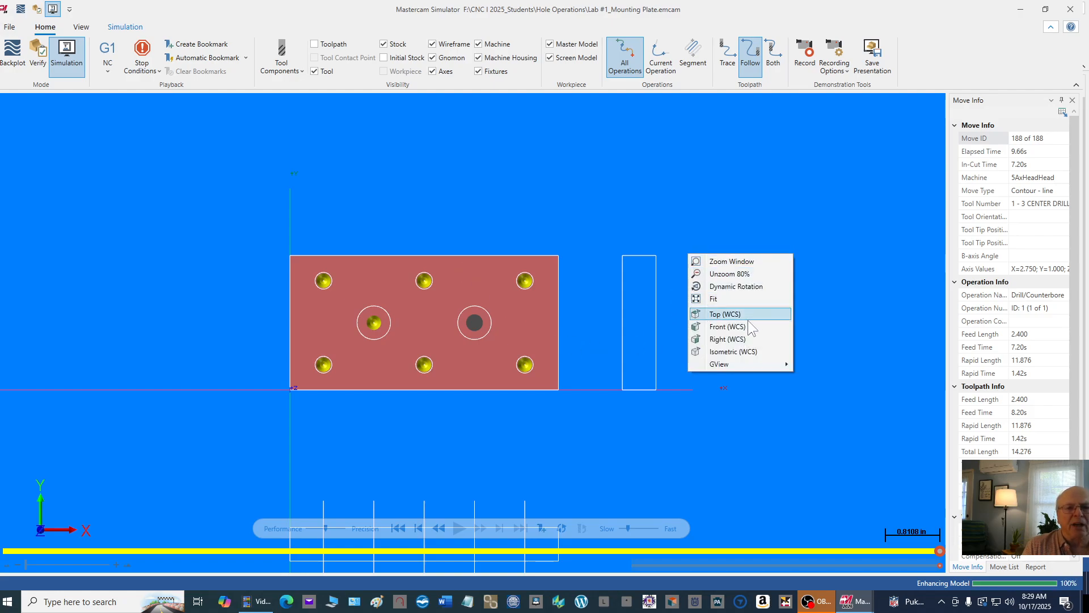
left_click(735, 352)
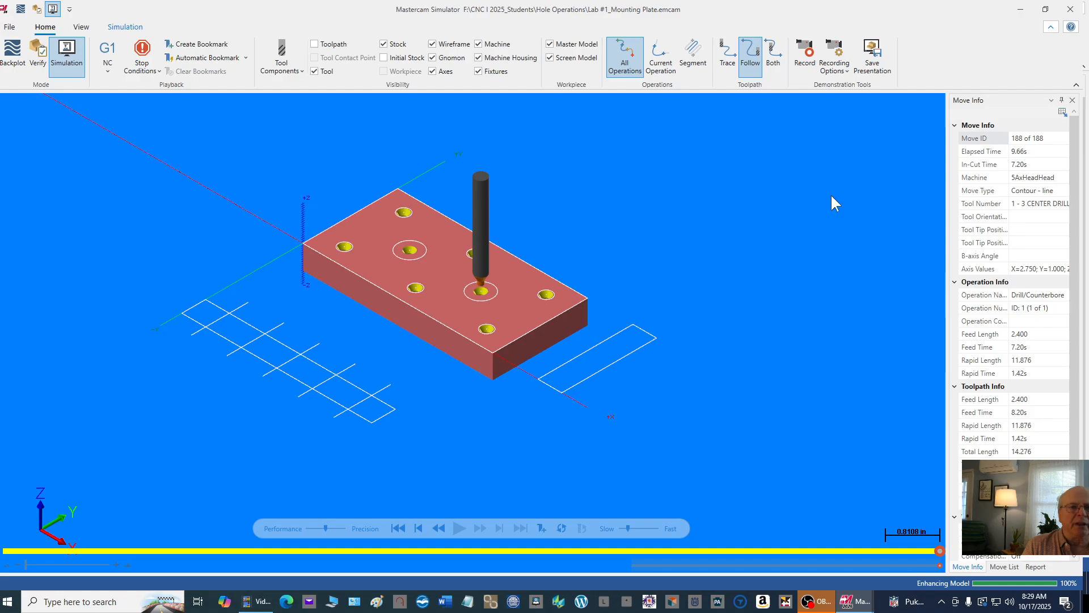
left_click(1071, 11)
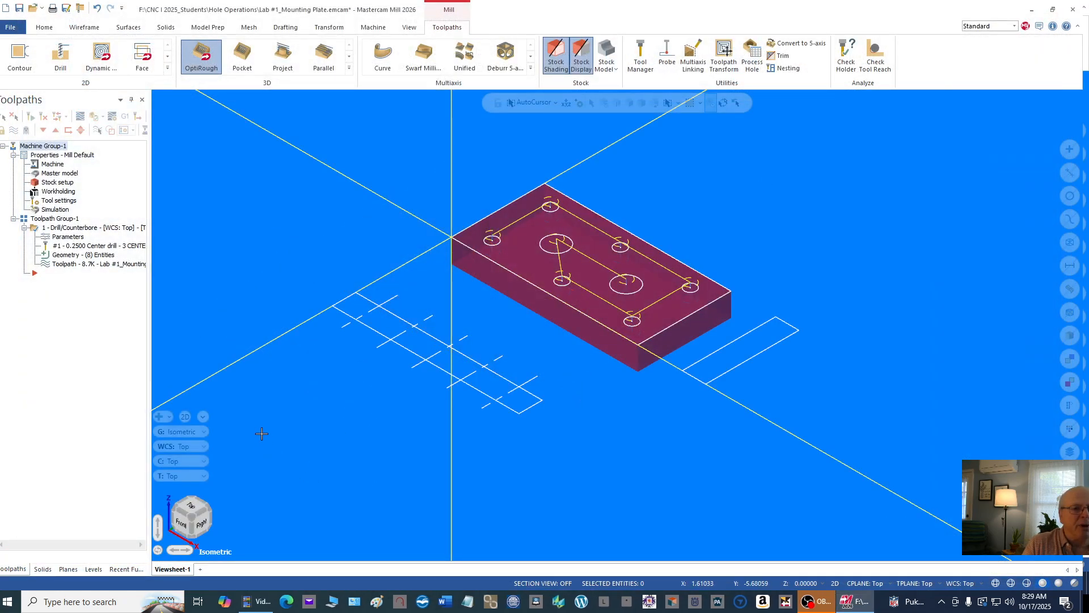
Start a new mill Drill toolpath on the six 0.25 holes, picked clockwise from the plate's lower-left corner in Top view, leaving out the two large holes
scroll(262, 433, "down", 2)
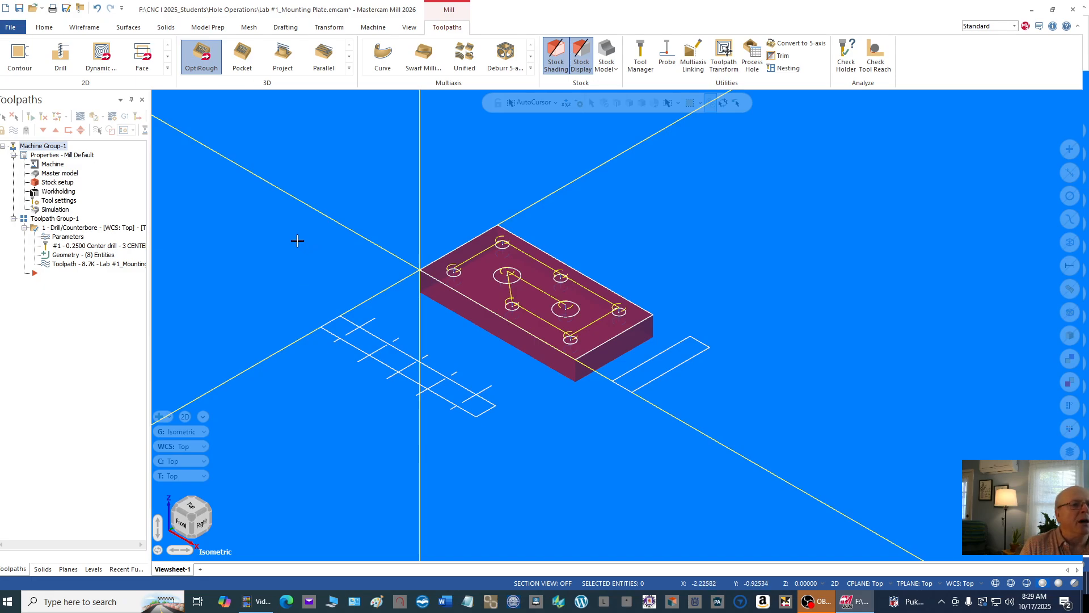
right_click(123, 156)
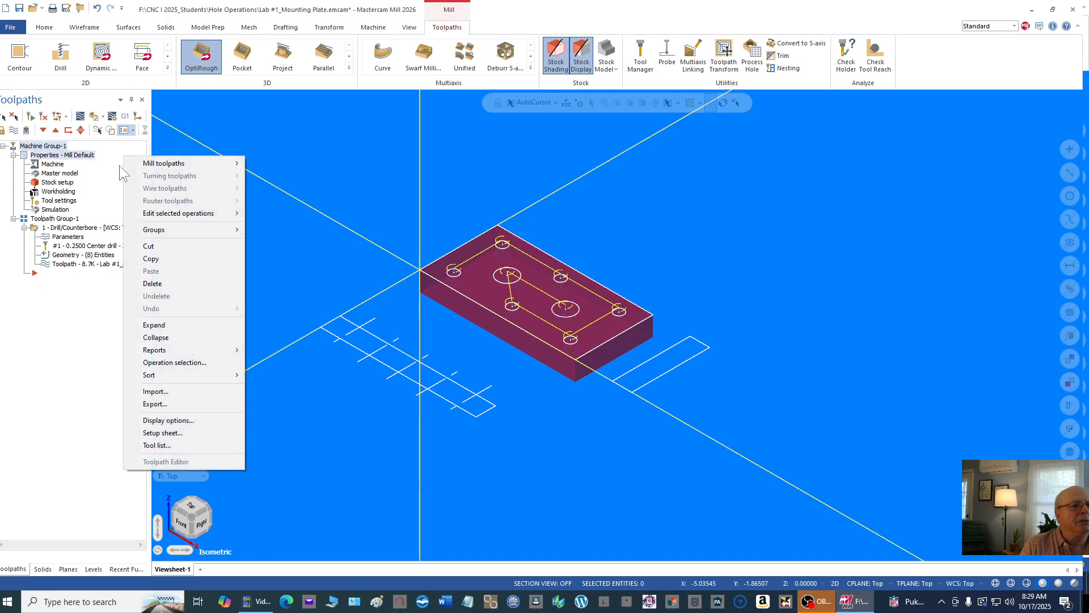
mouse_move(168, 166)
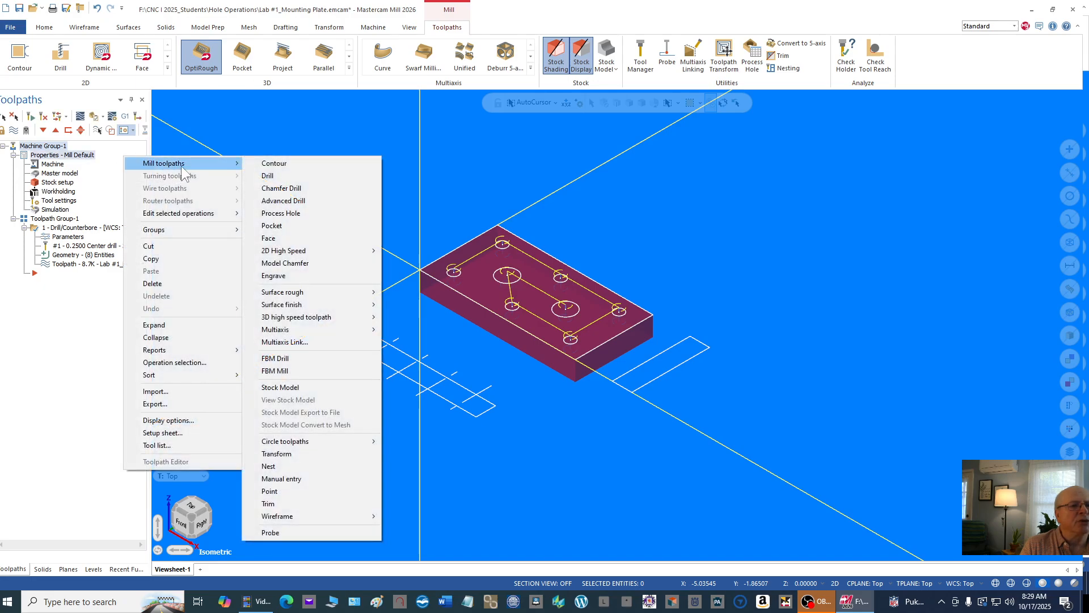
left_click(282, 177)
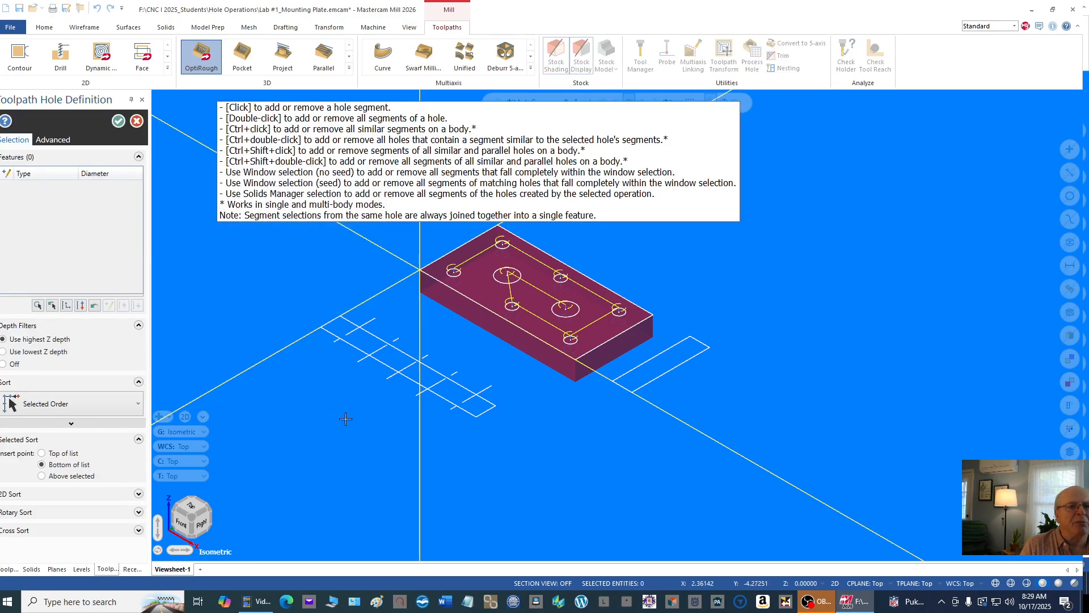
scroll(462, 482, "down", 2)
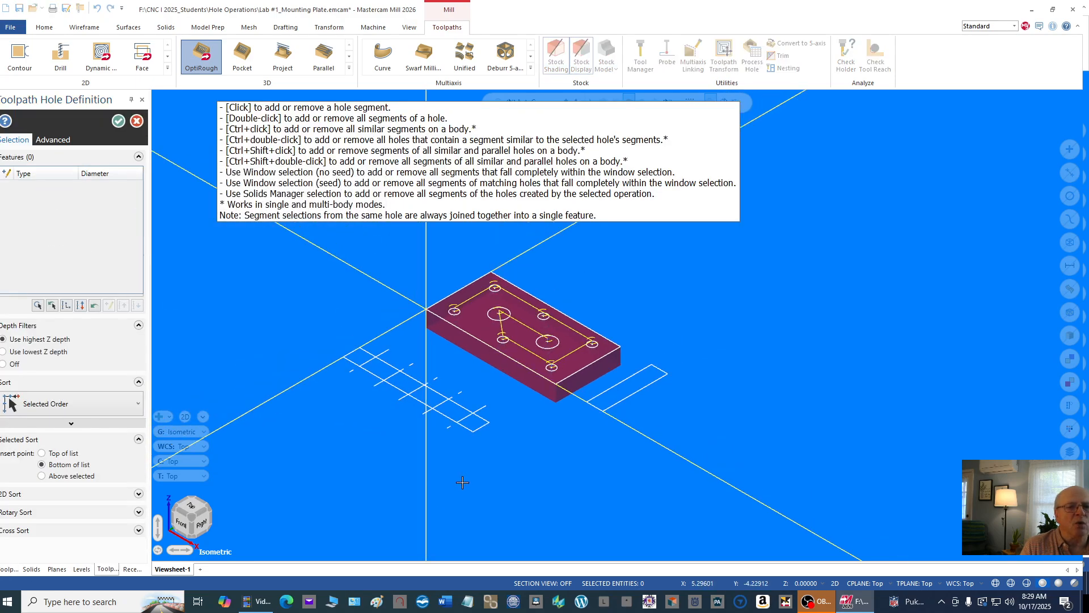
right_click(823, 289)
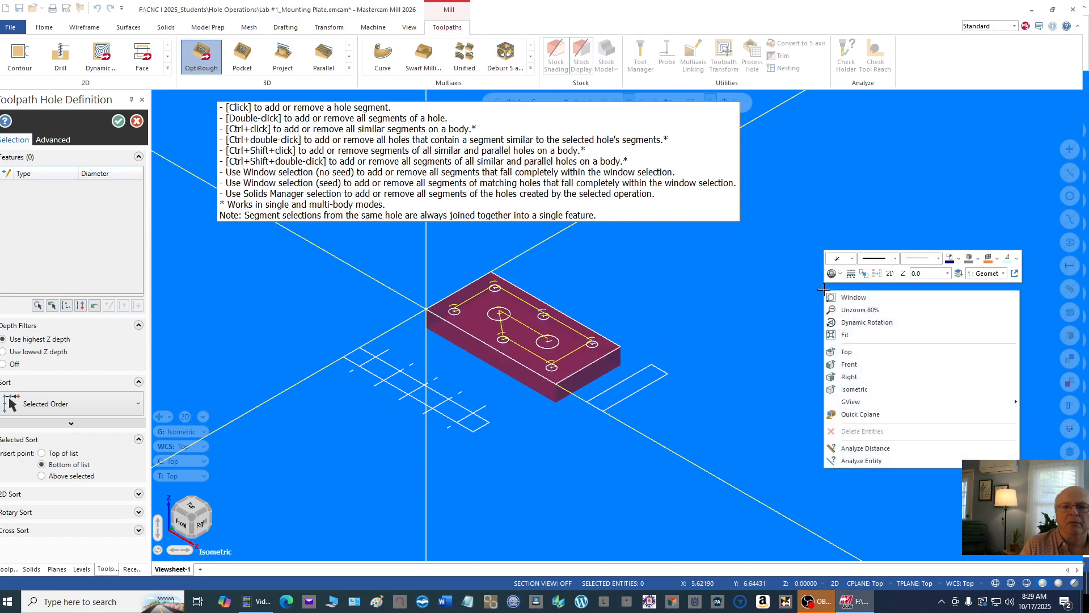
left_click(853, 352)
scroll(561, 241, "up", 3)
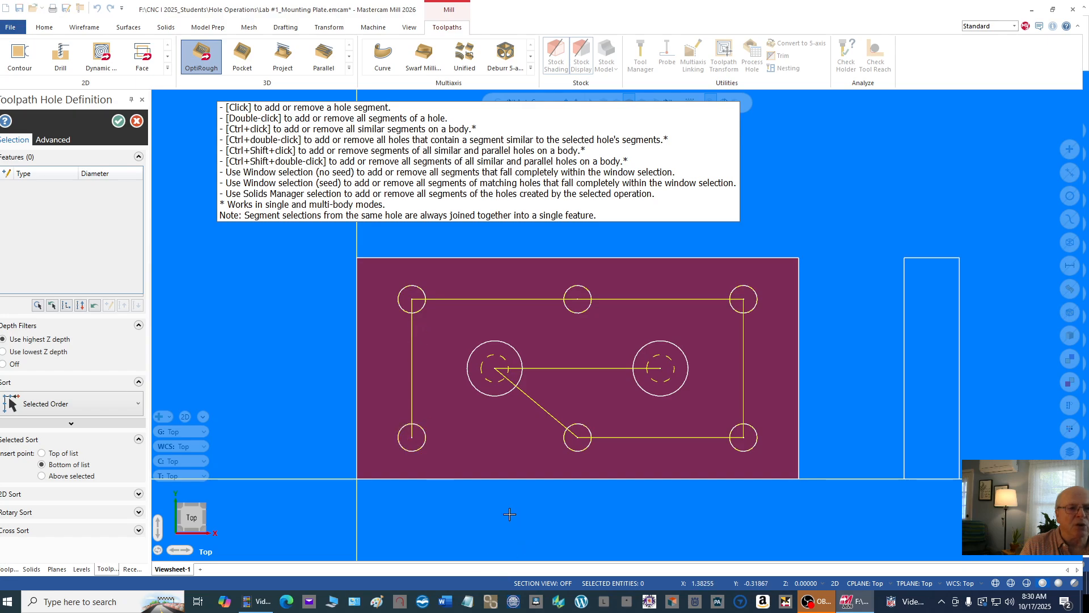
left_click(412, 439)
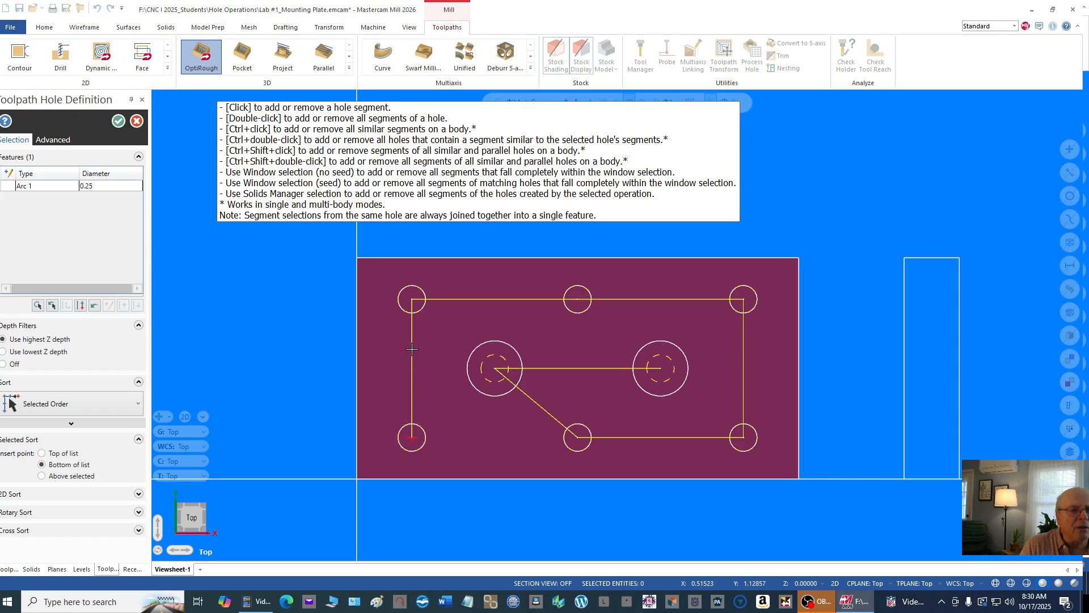
left_click(411, 299)
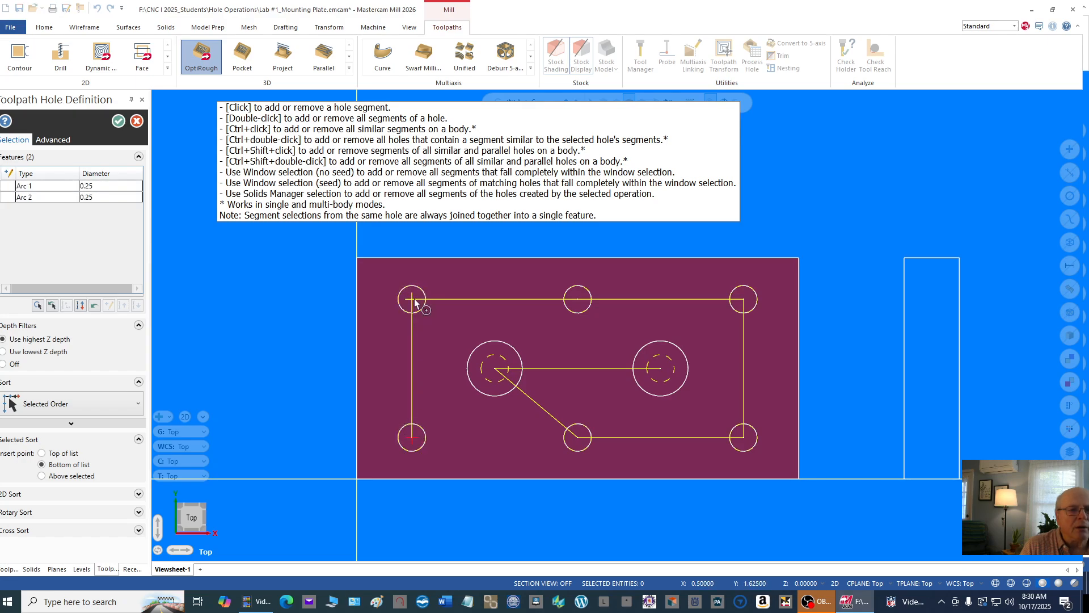
left_click(578, 300)
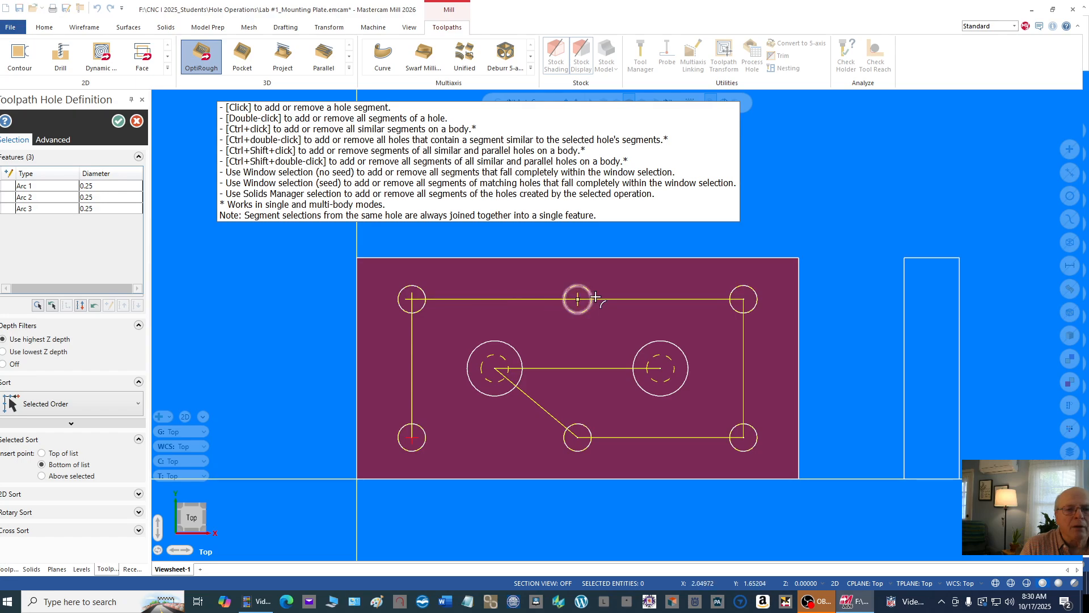
left_click(744, 301)
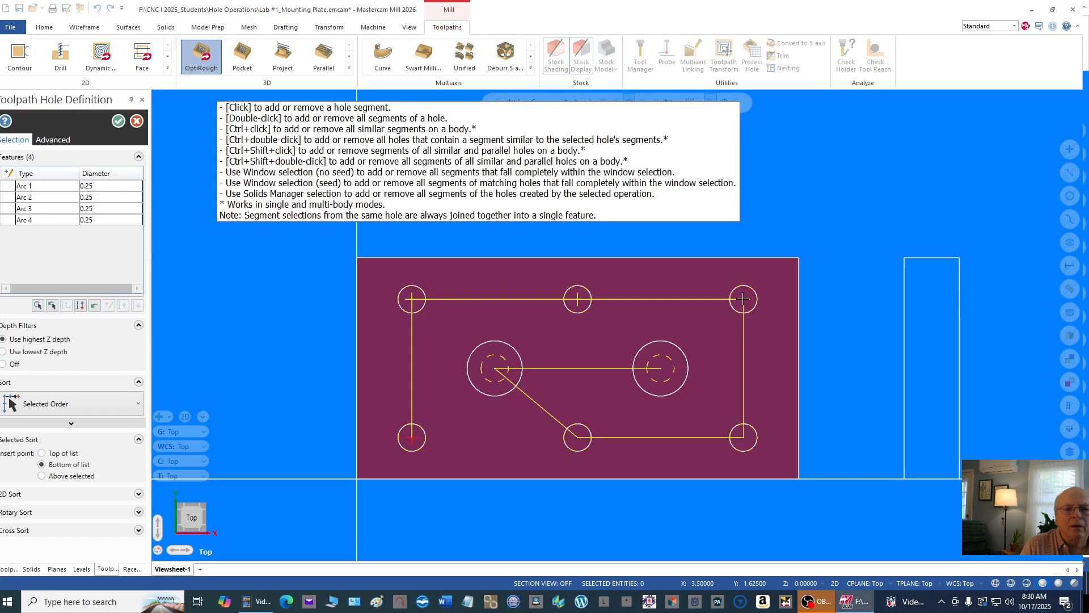
left_click(744, 439)
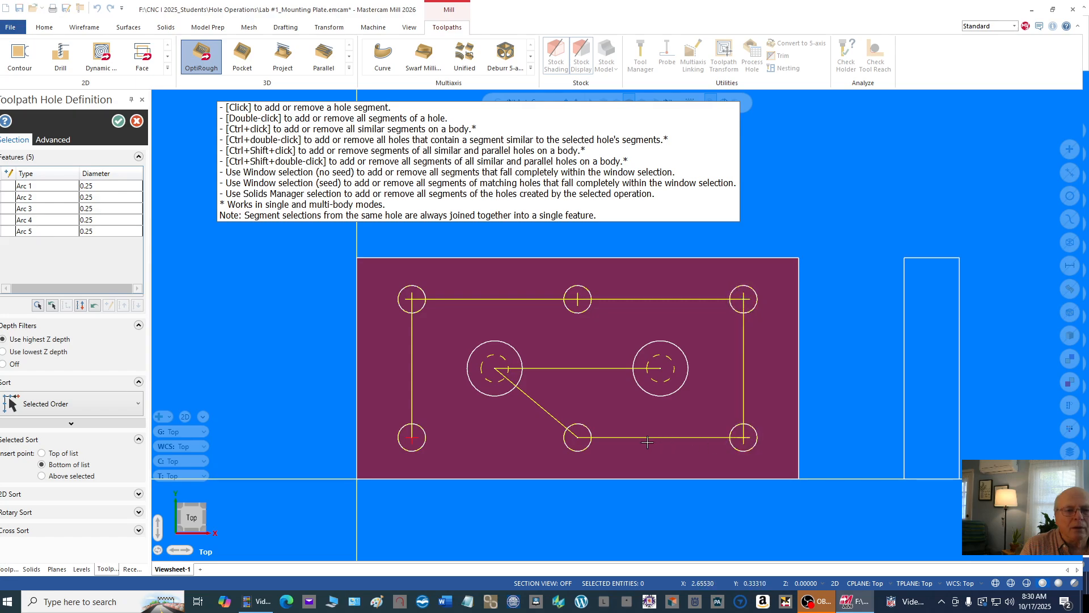
left_click(578, 438)
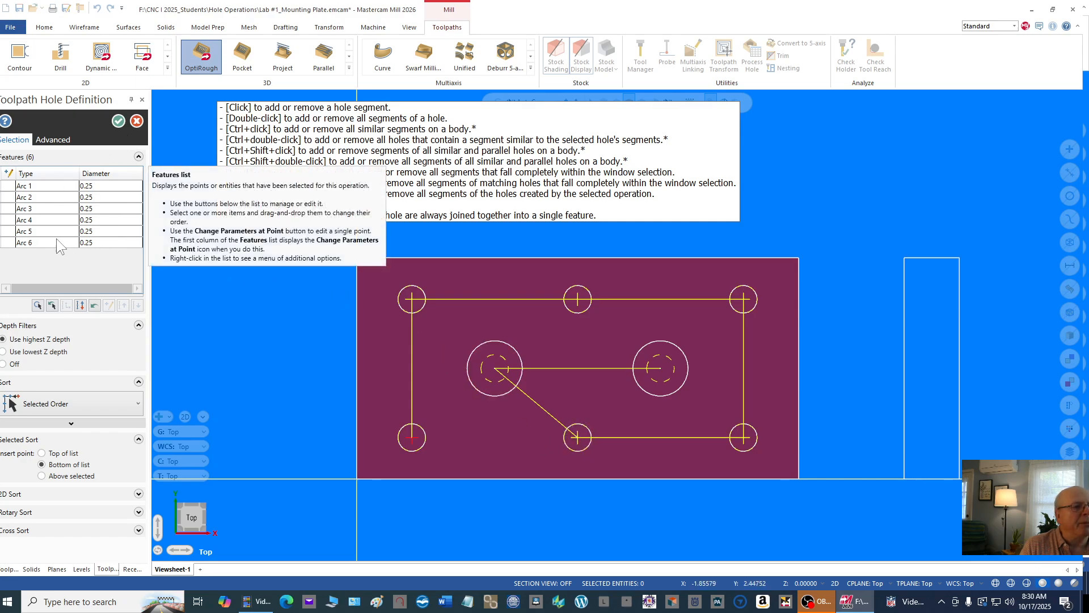
left_click(119, 121)
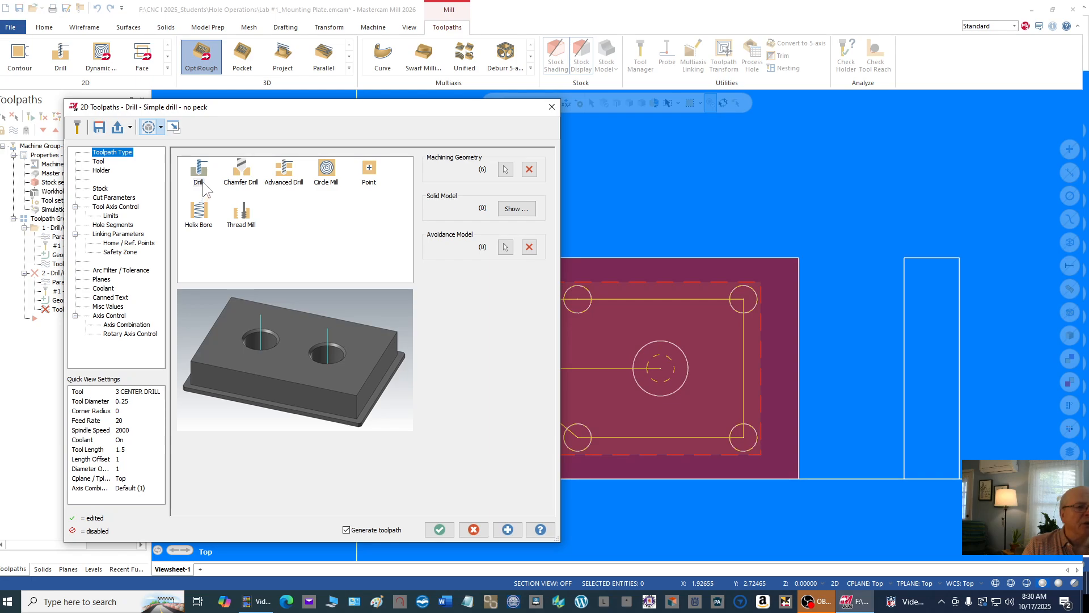
Assign the 1/4 DRILL to the toolpath and fit it in holder B2C3-0020 with a tool projection of 2.5
left_click(101, 163)
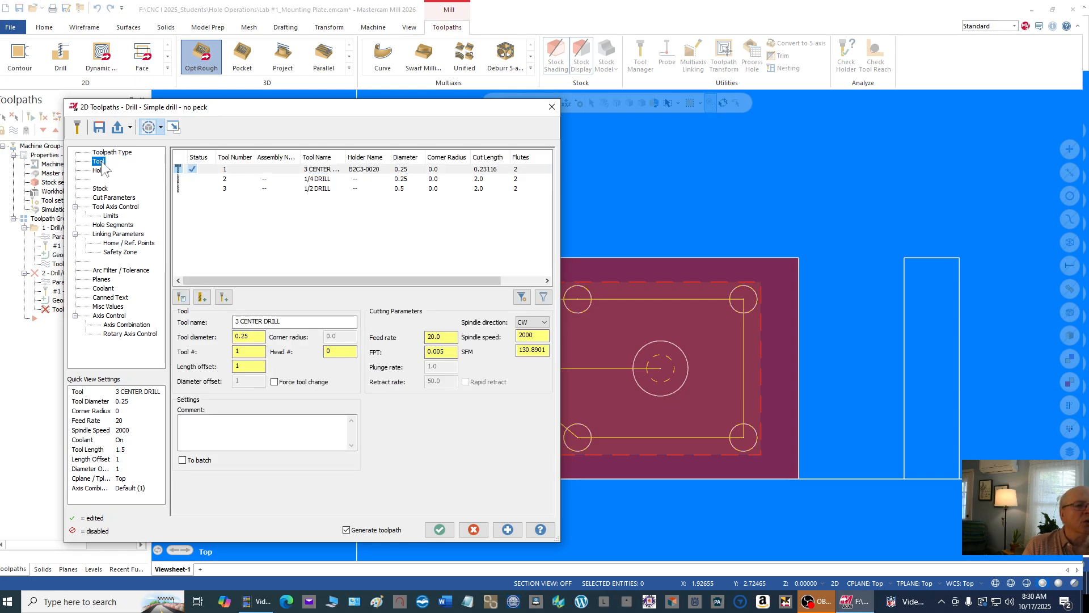
left_click(319, 179)
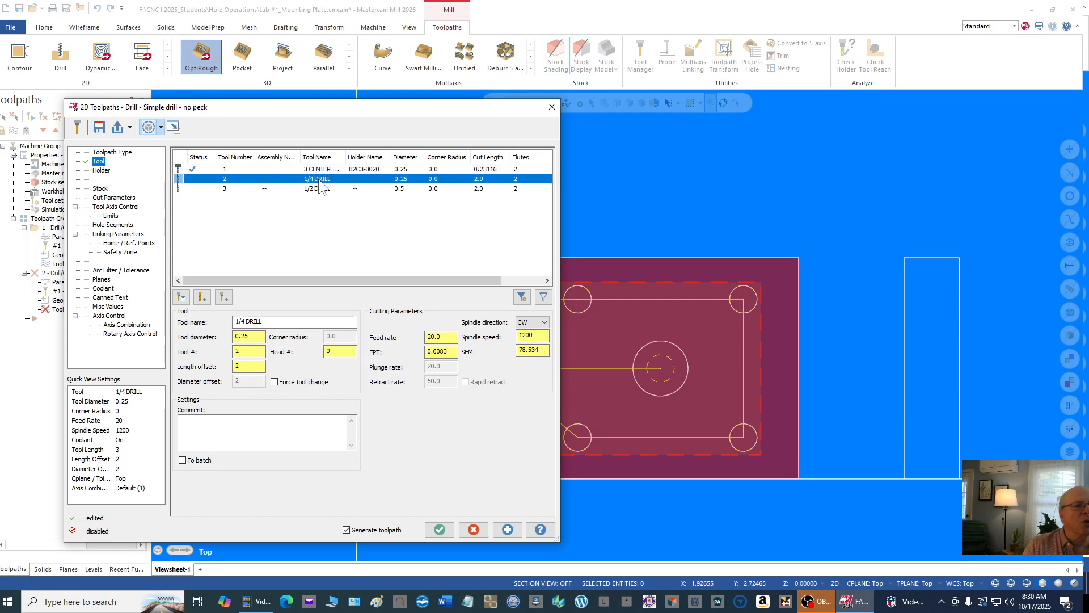
left_click(101, 171)
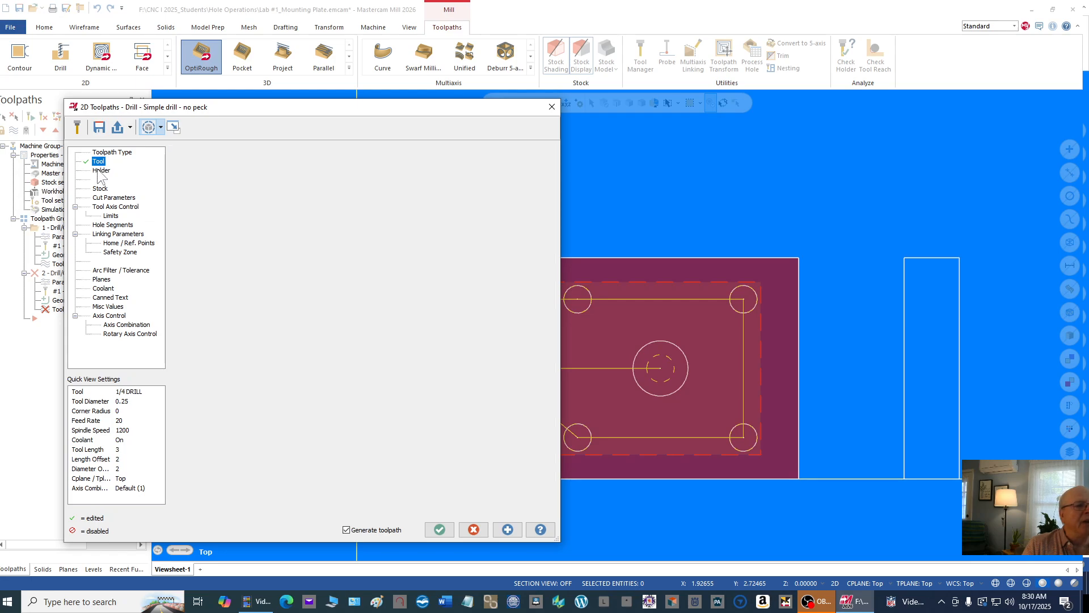
left_click(196, 185)
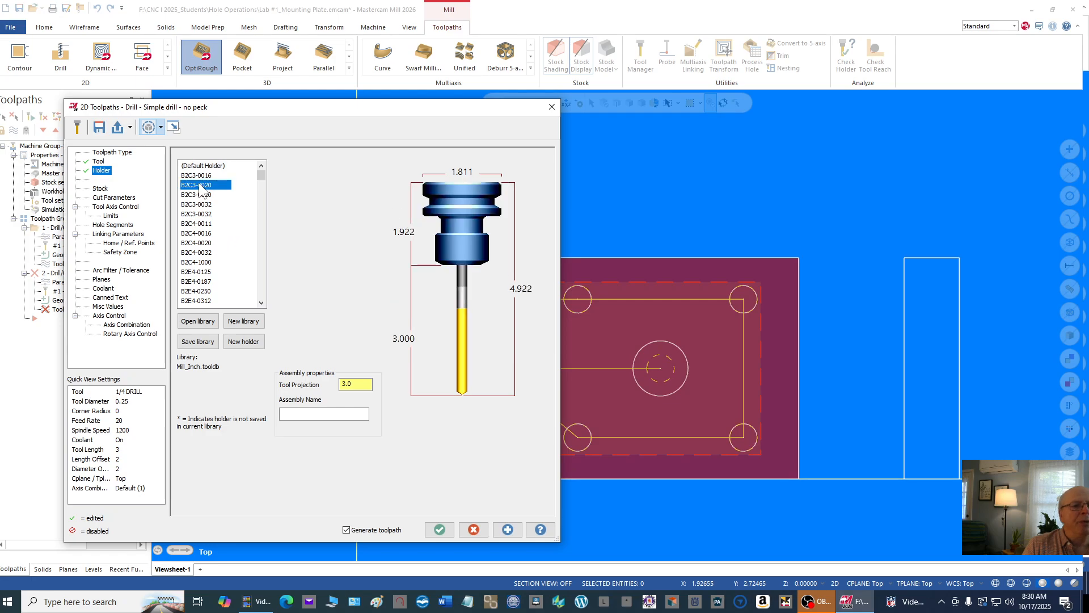
double_click(342, 384)
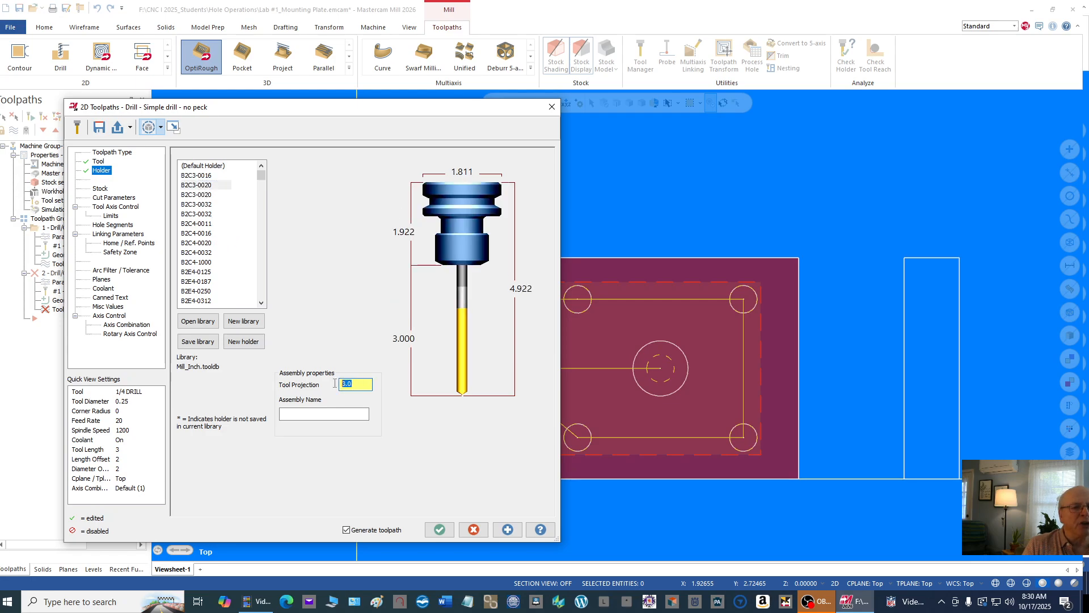
type("2.5")
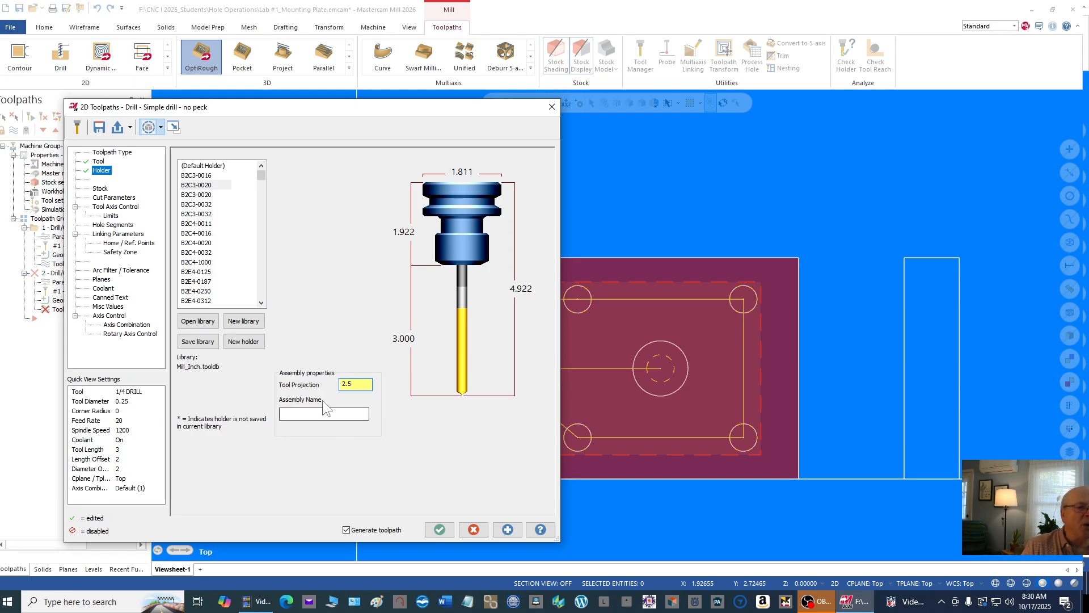
key("Return")
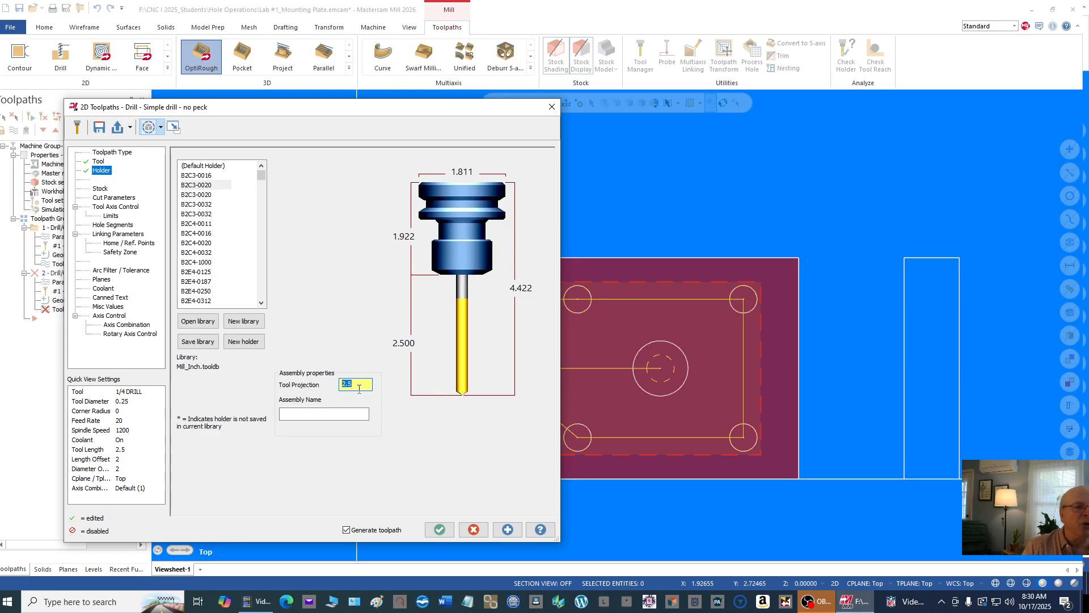
Change the drilling cycle to Peck Drill with a peck of .1
left_click(123, 199)
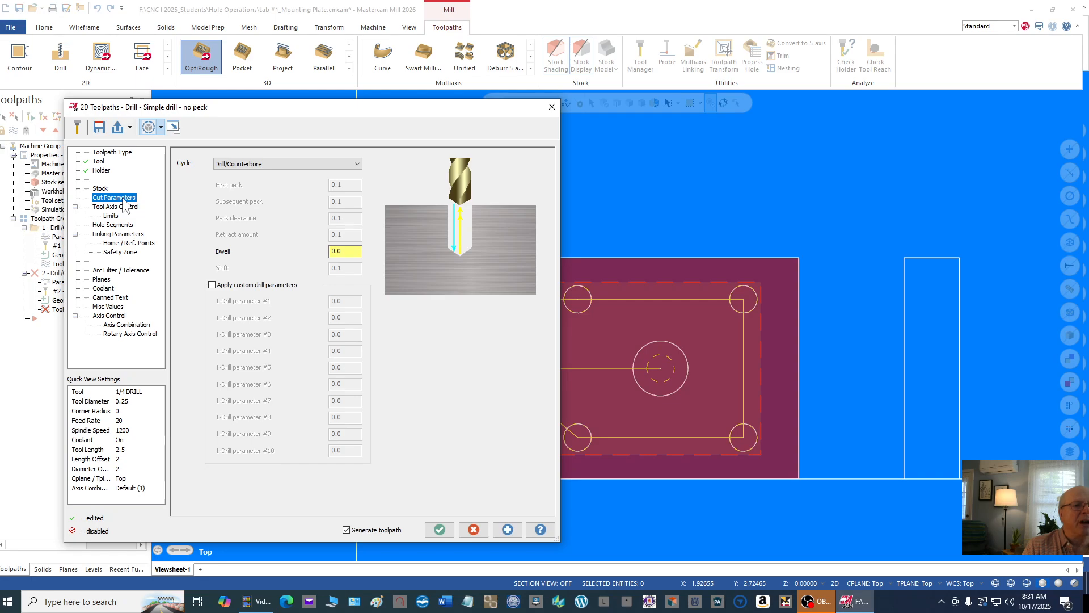
left_click(358, 164)
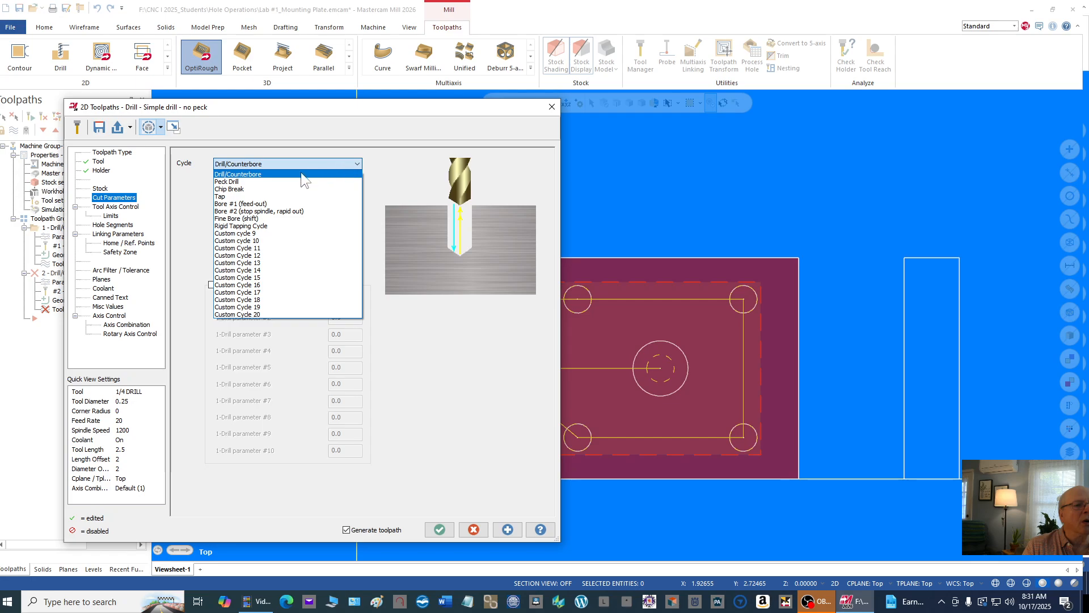
left_click(239, 182)
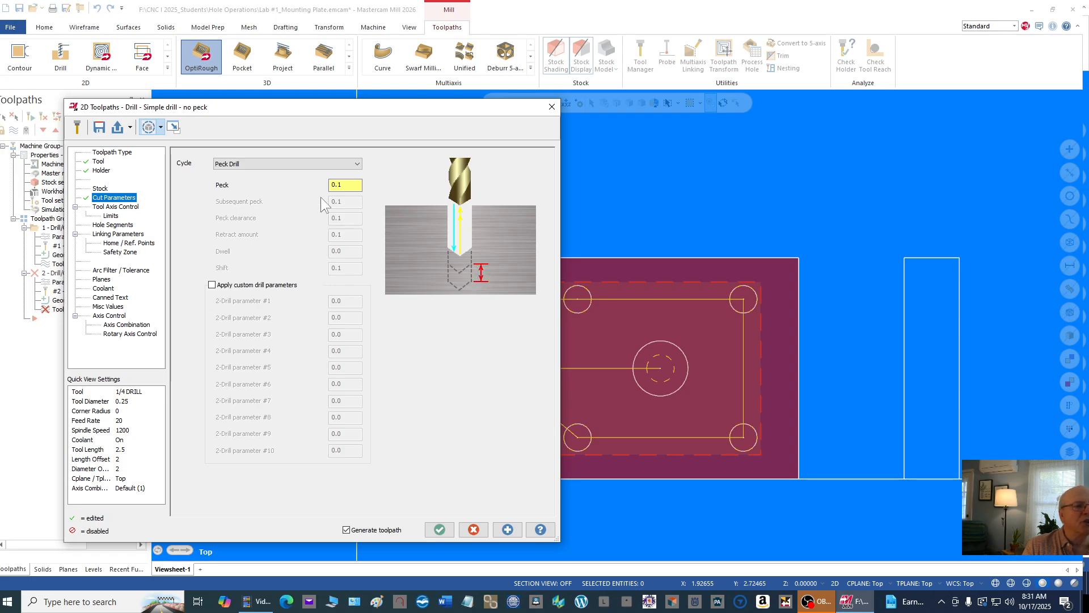
double_click(347, 185)
type(".1")
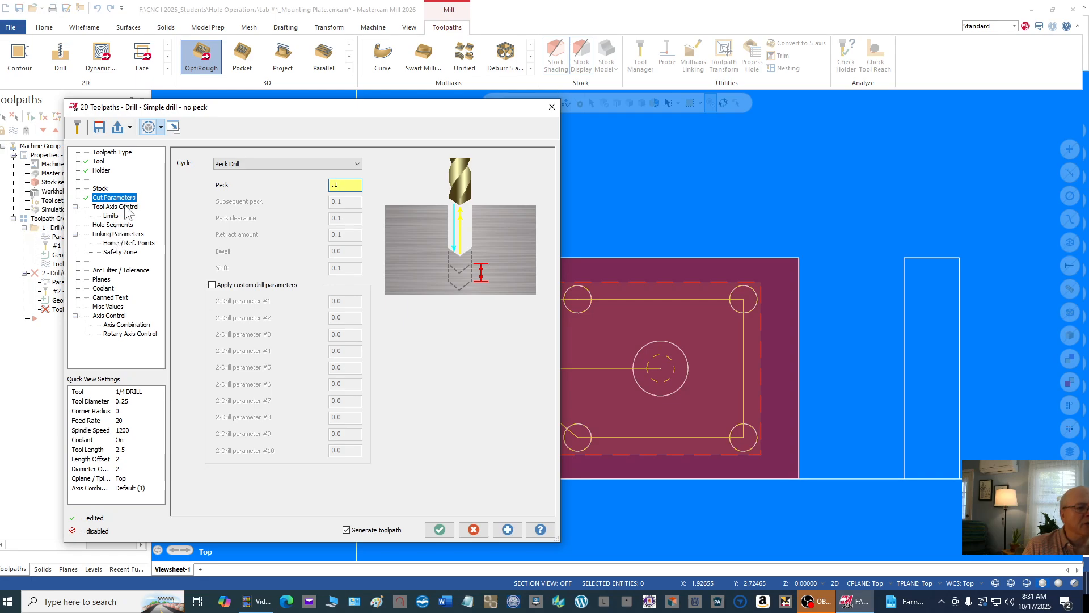
Set the absolute drilling depth to -.625 and generate the toolpath after checking the coolant settings
left_click(126, 235)
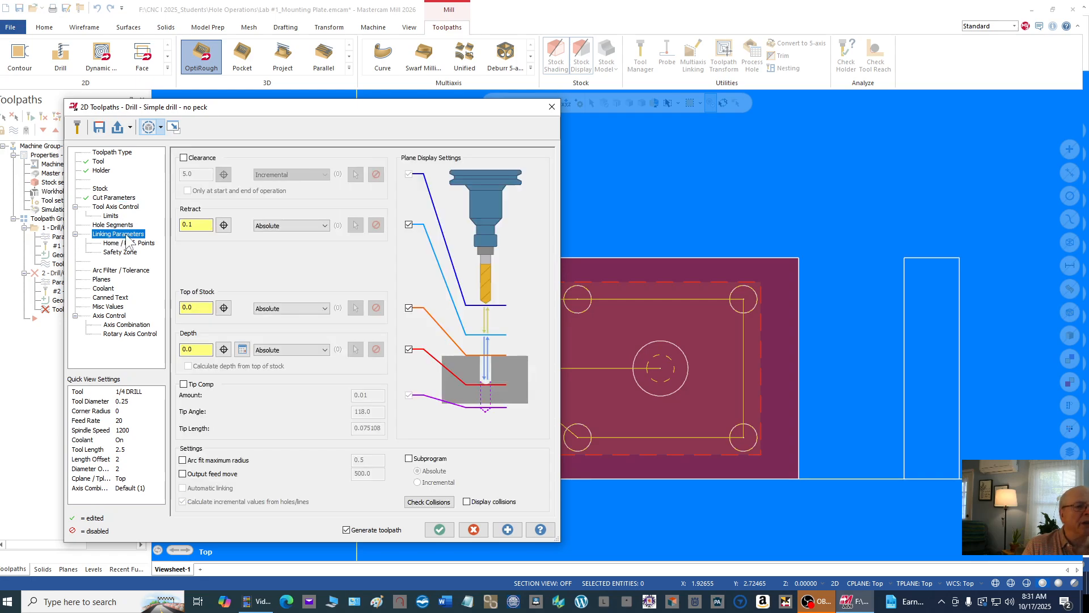
left_click(205, 225)
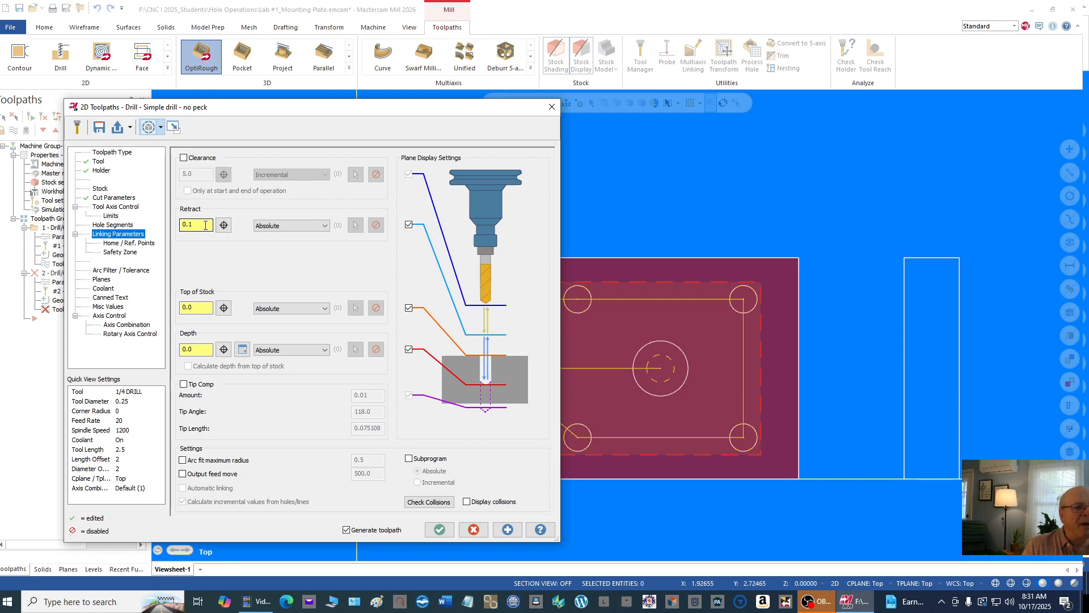
double_click(184, 350)
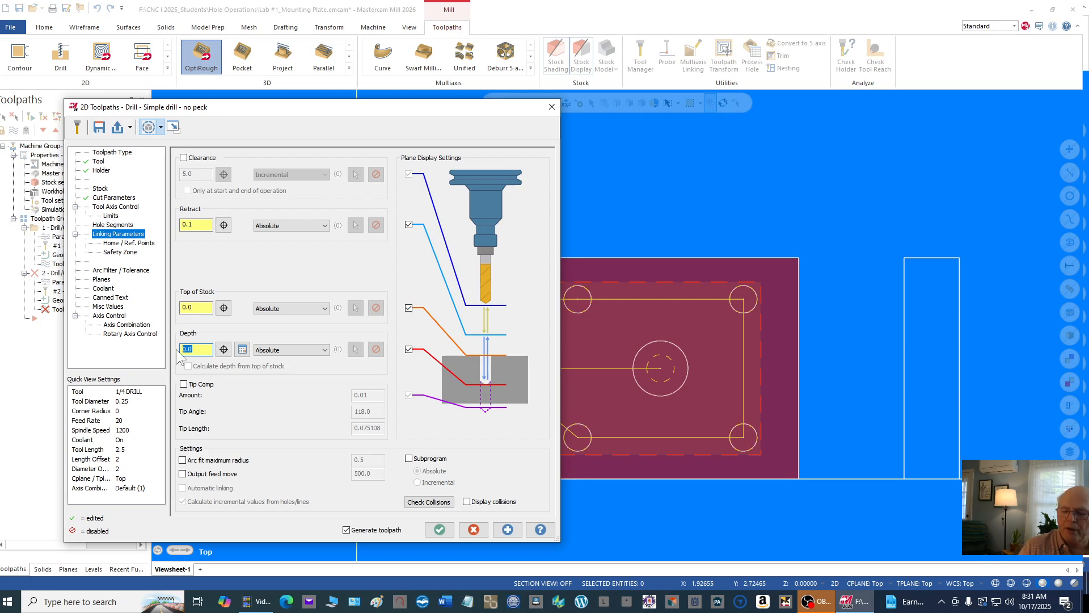
type("-")
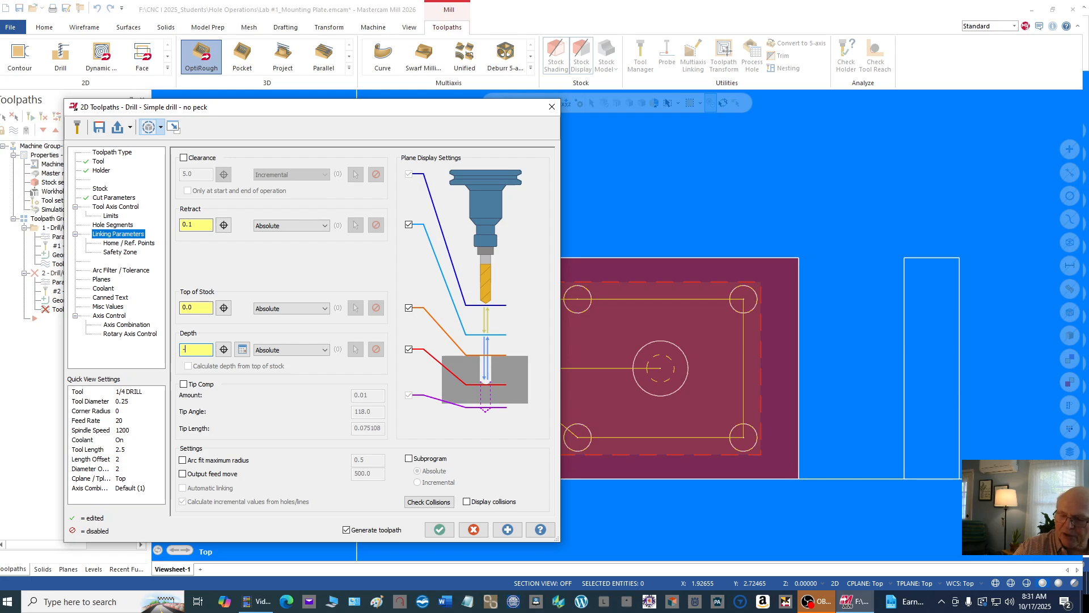
type(".625")
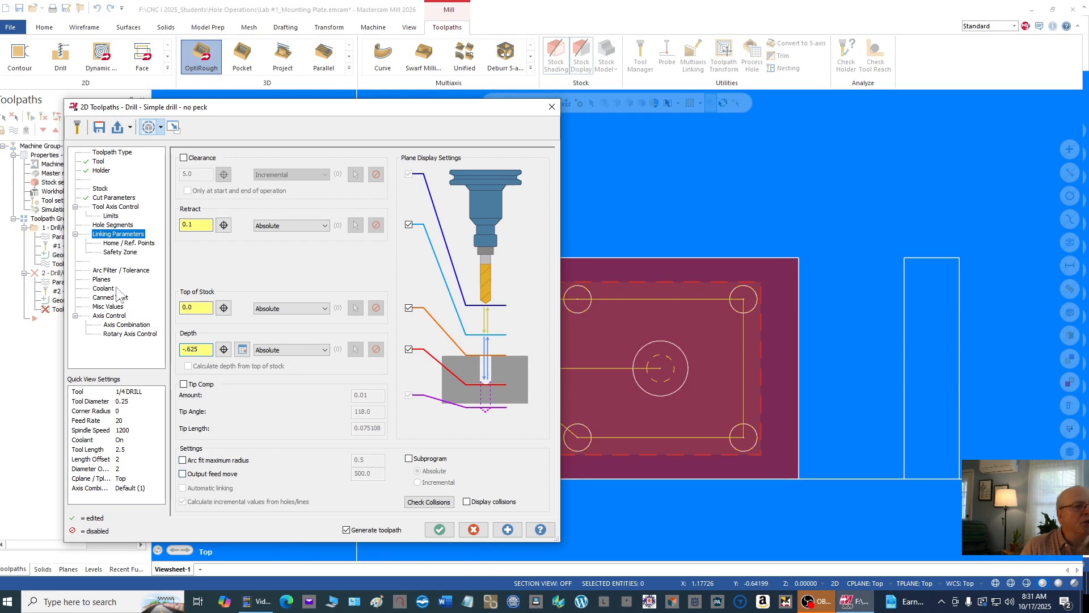
left_click(109, 289)
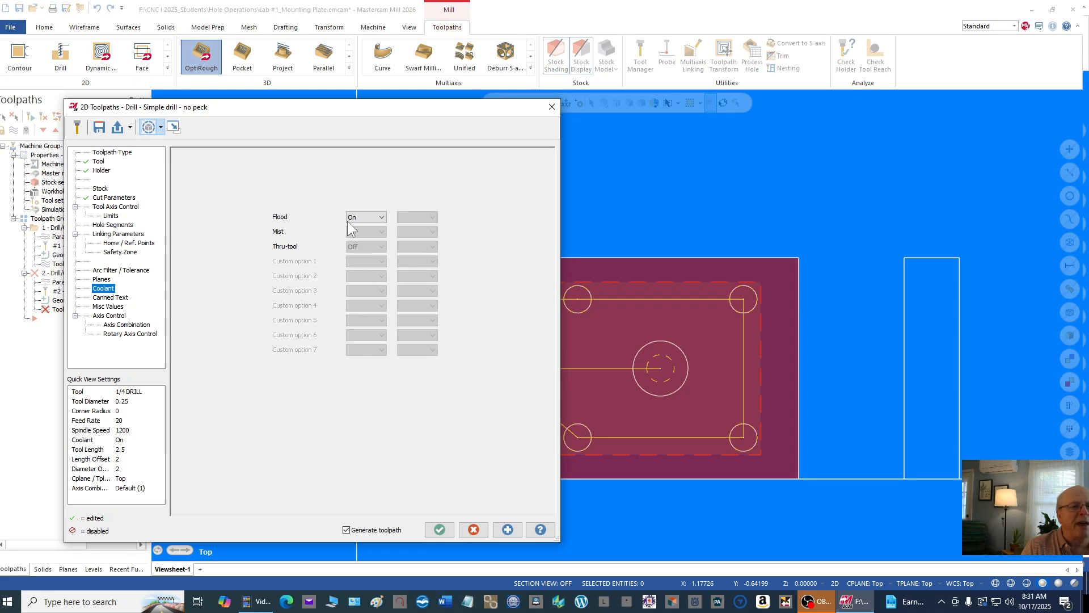
left_click(441, 530)
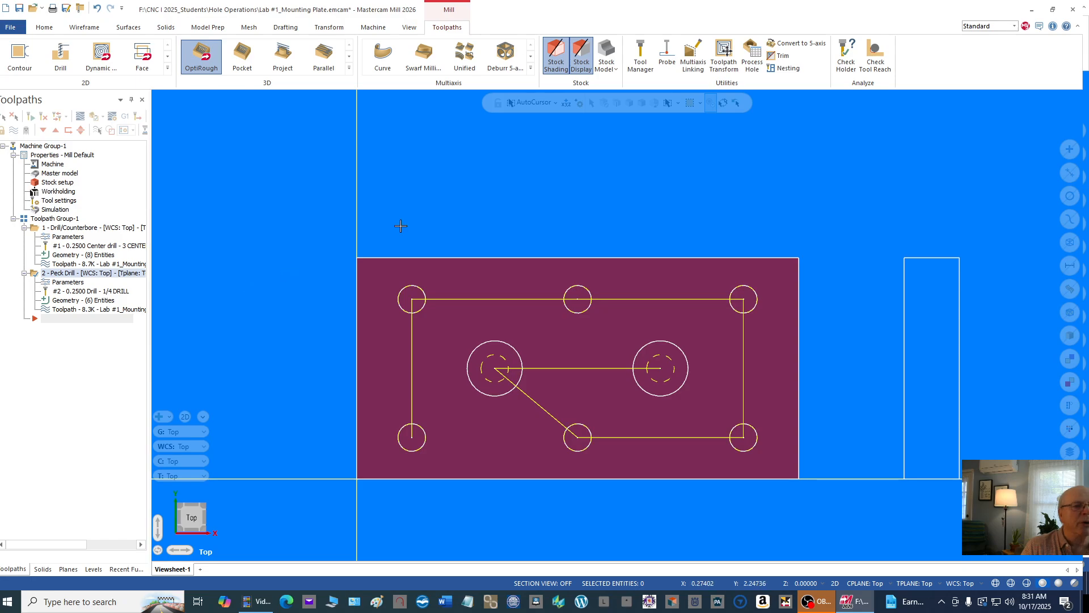
Open the center drill backplot in Isometric view, close it, and play the backplot of the 1/4 peck drilling operation
right_click(462, 181)
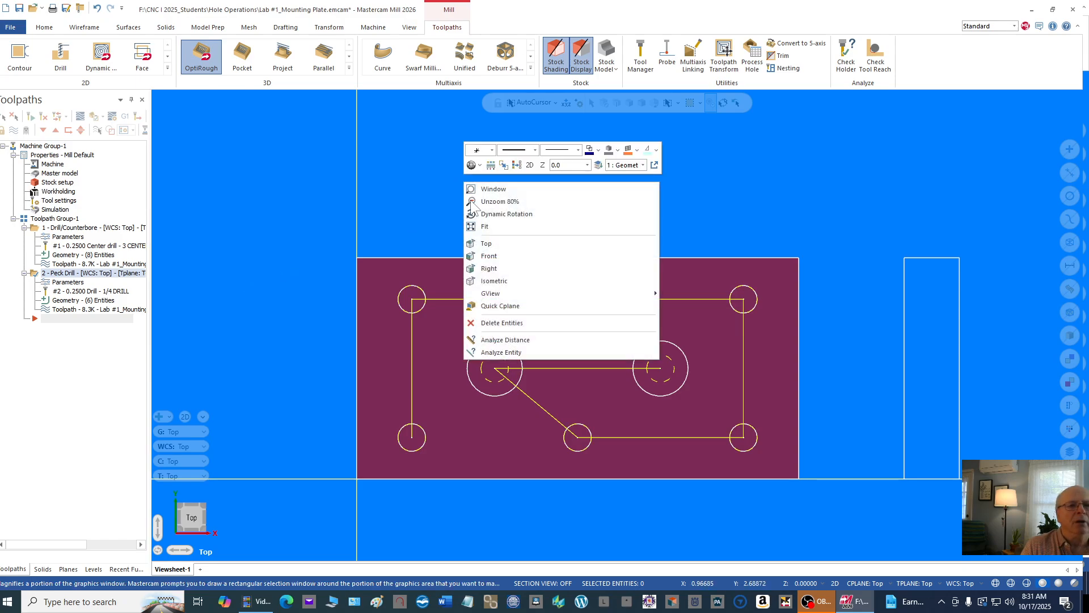
left_click(516, 280)
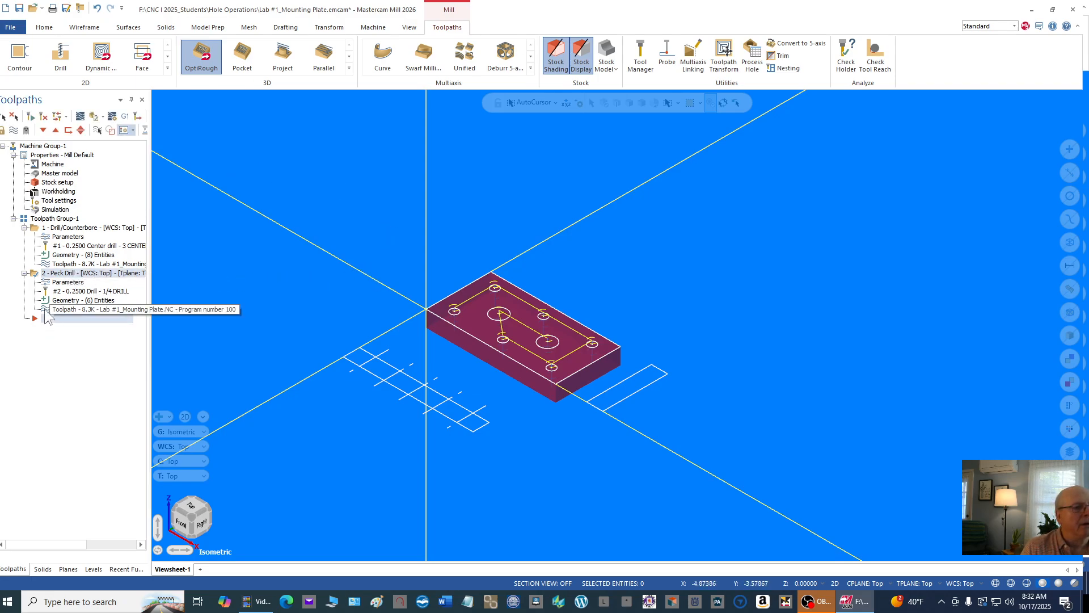
left_click(47, 265)
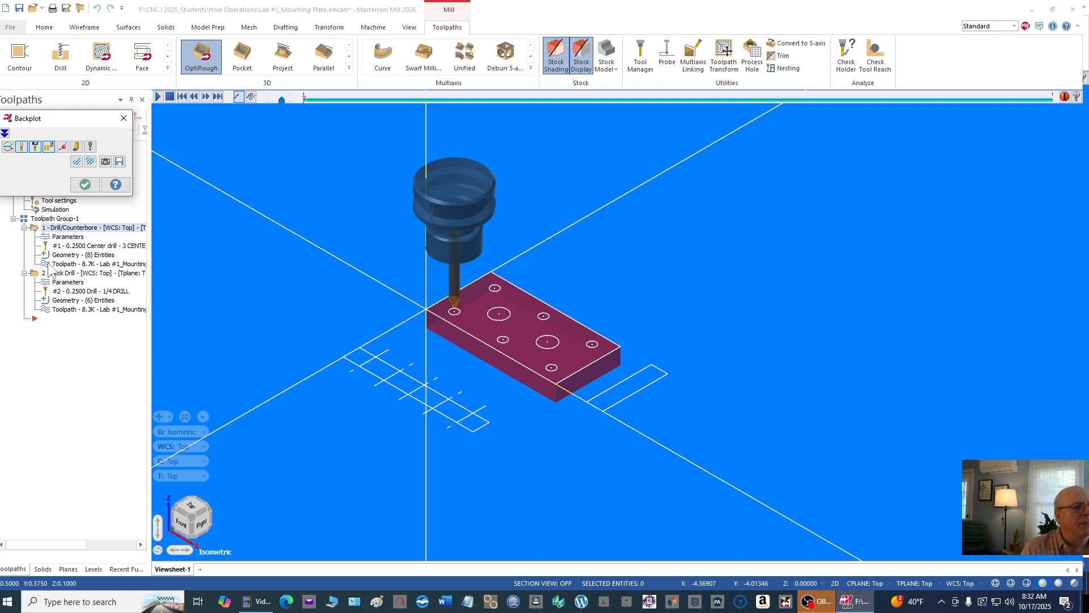
left_click(84, 185)
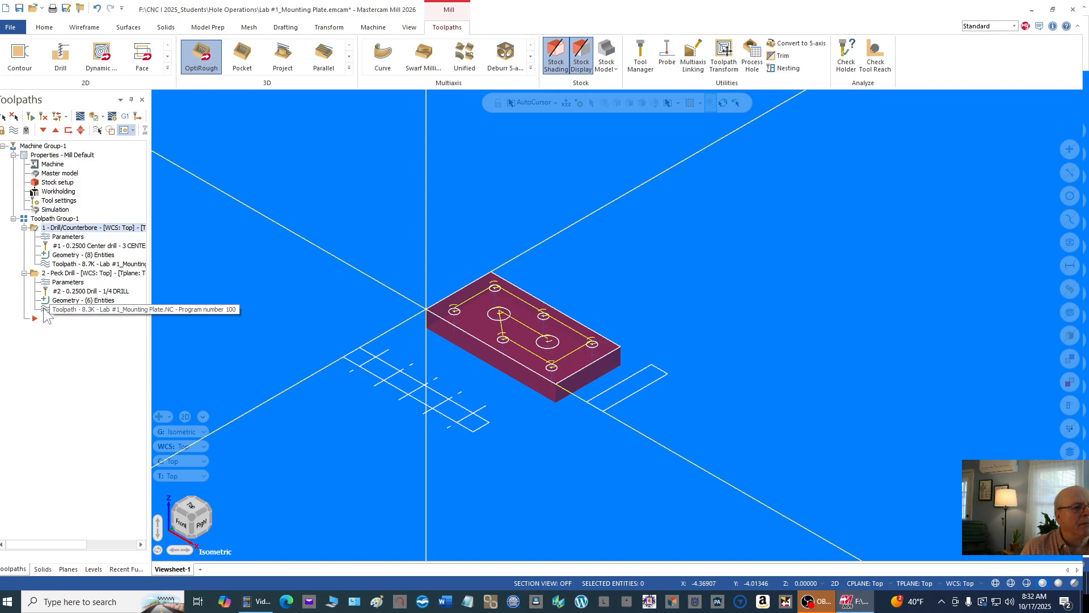
left_click(46, 309)
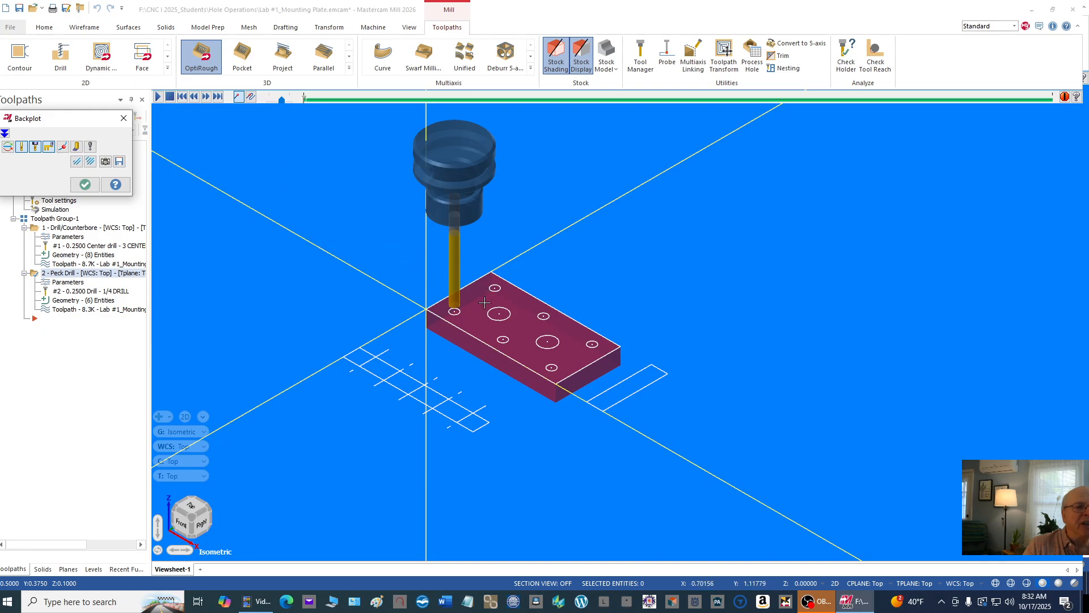
left_click(160, 98)
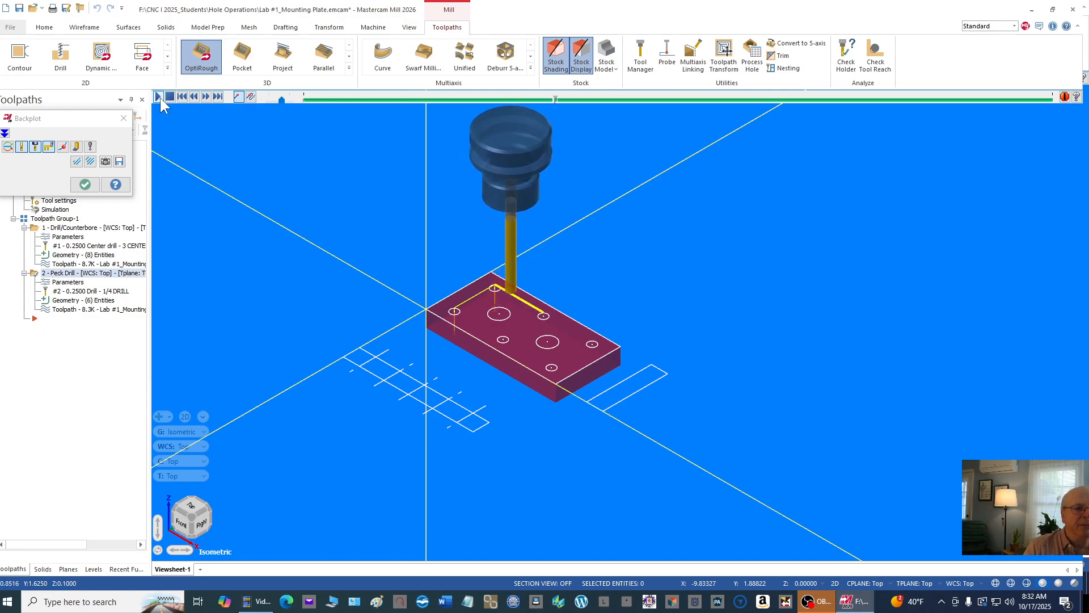
mouse_move(281, 100)
left_mouse_down()
mouse_move(270, 100)
mouse_move(279, 100)
left_mouse_up()
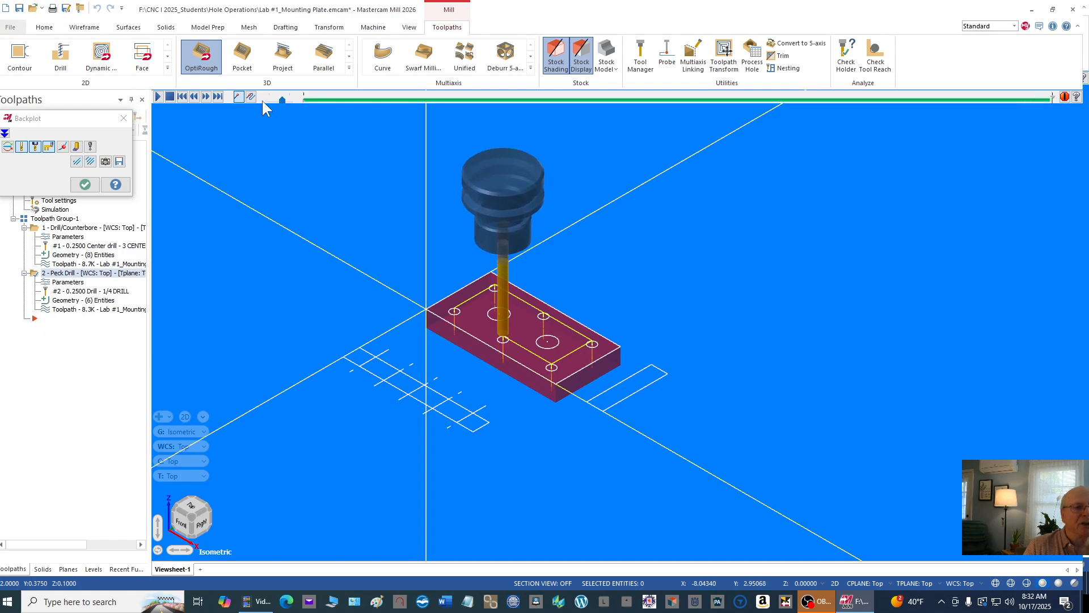
left_click(84, 185)
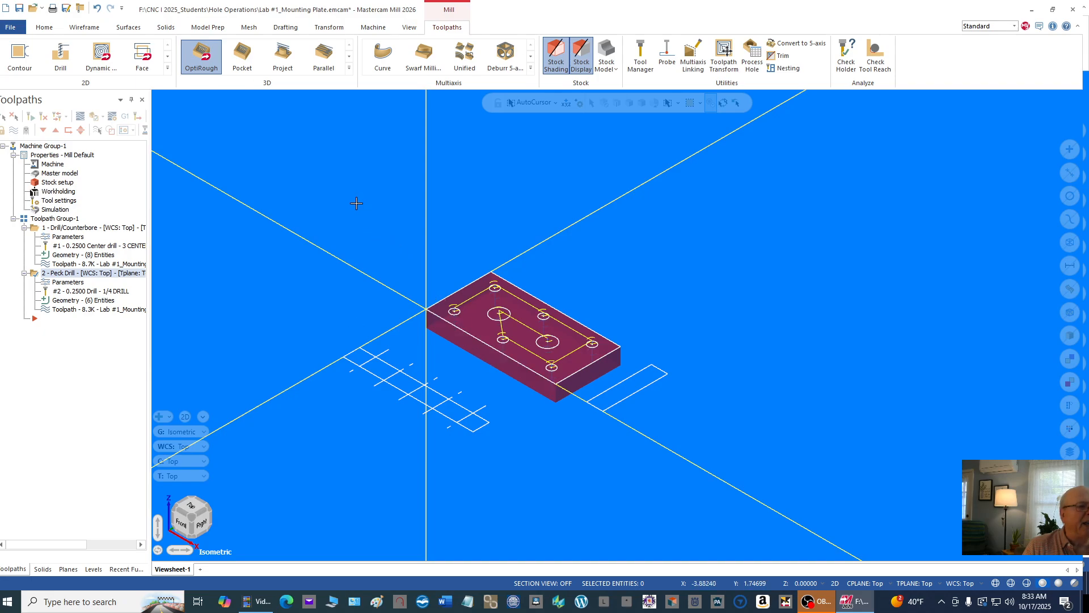
Start a new mill Drill toolpath on the centers of the plate's two large holes, picked in Top view from left to right
right_click(121, 148)
mouse_move(213, 160)
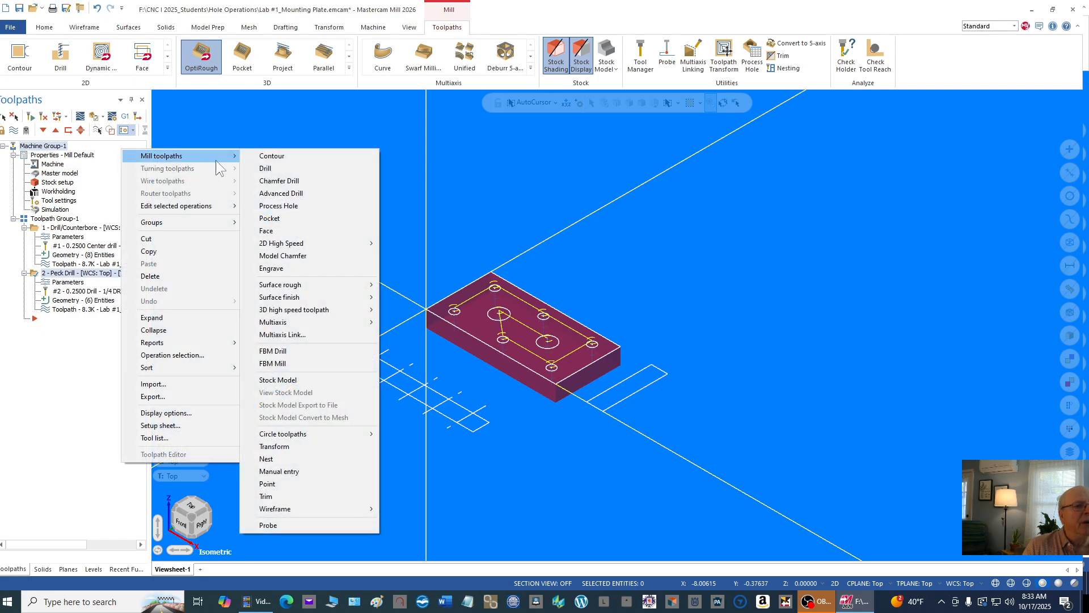
left_click(281, 164)
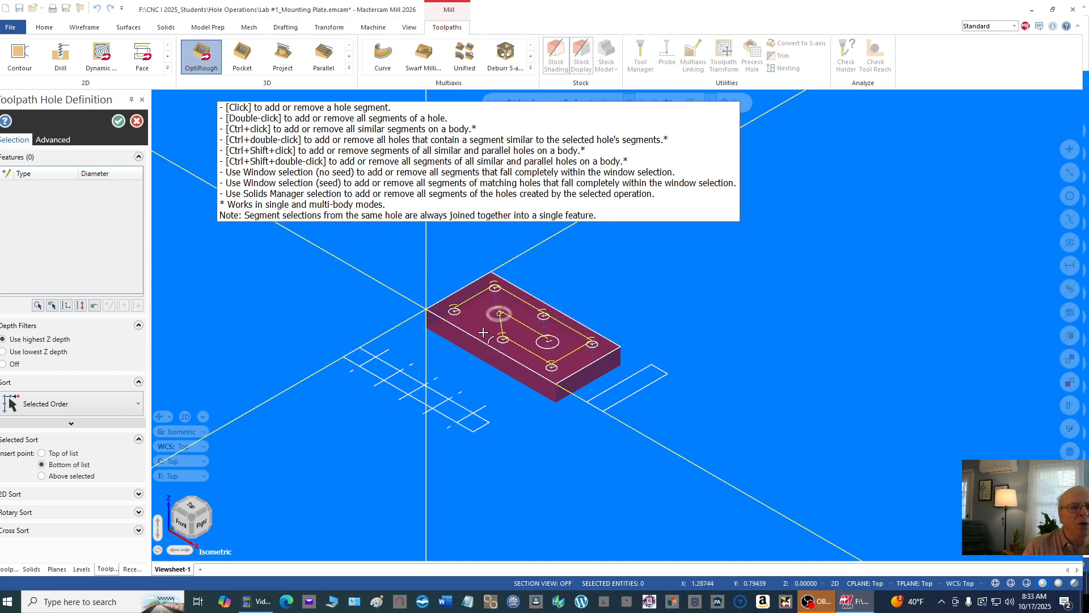
right_click(748, 288)
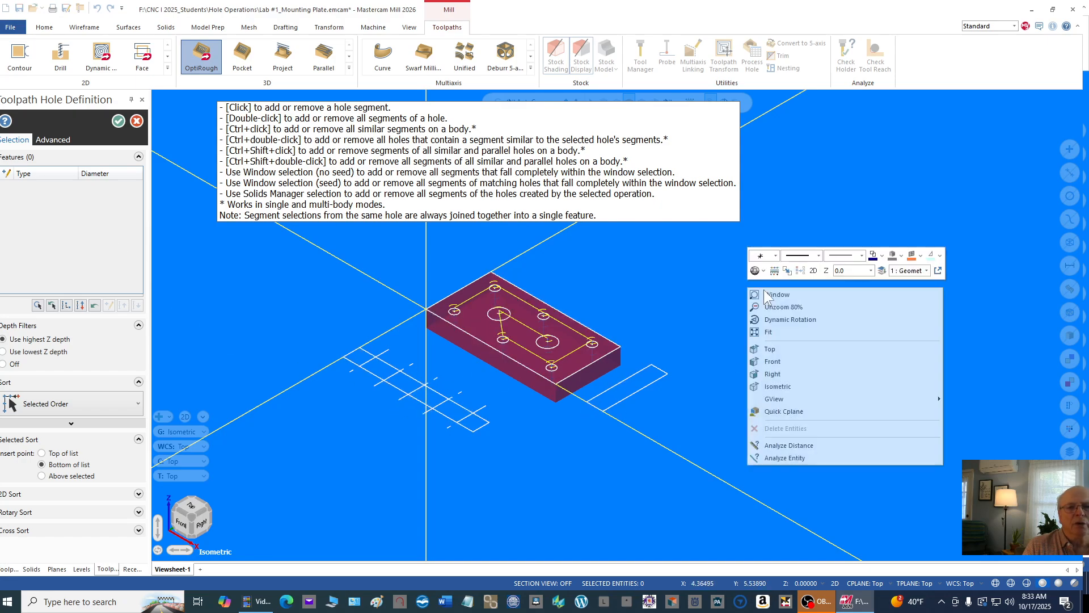
left_click(810, 347)
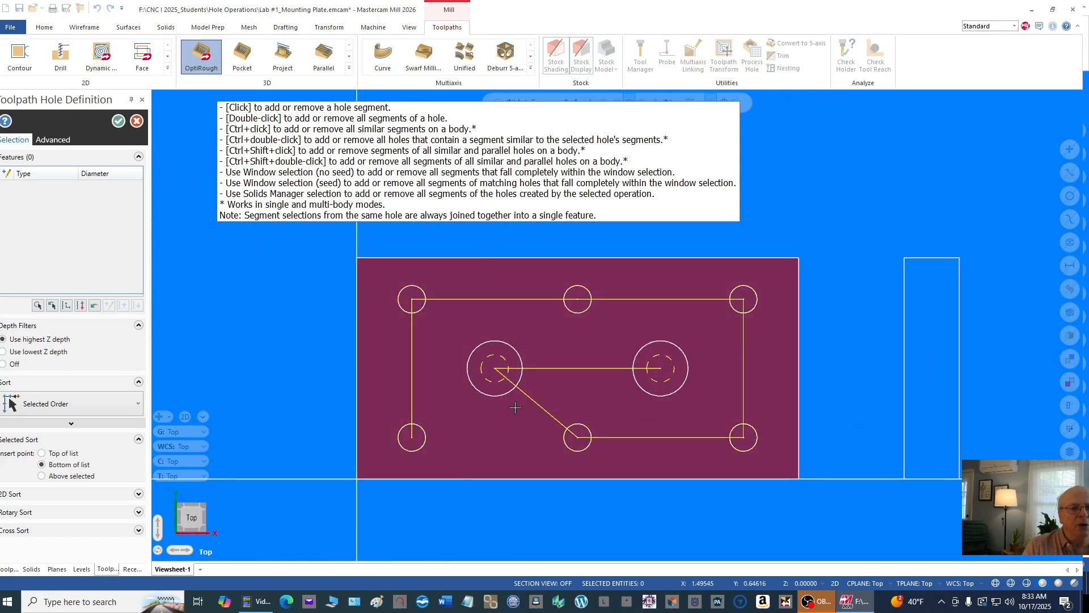
left_click(496, 357)
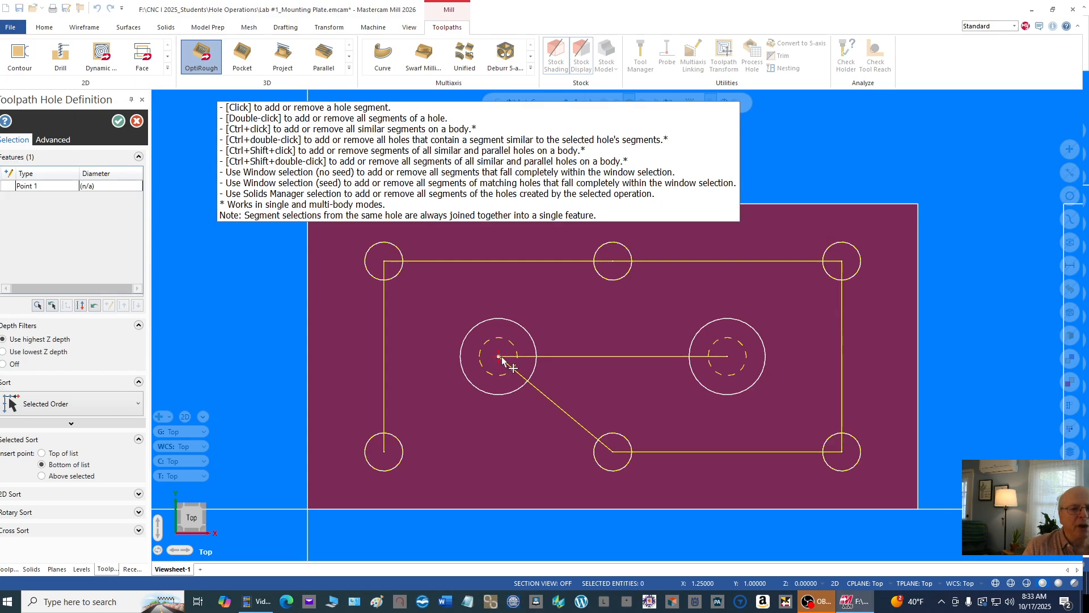
left_click(728, 357)
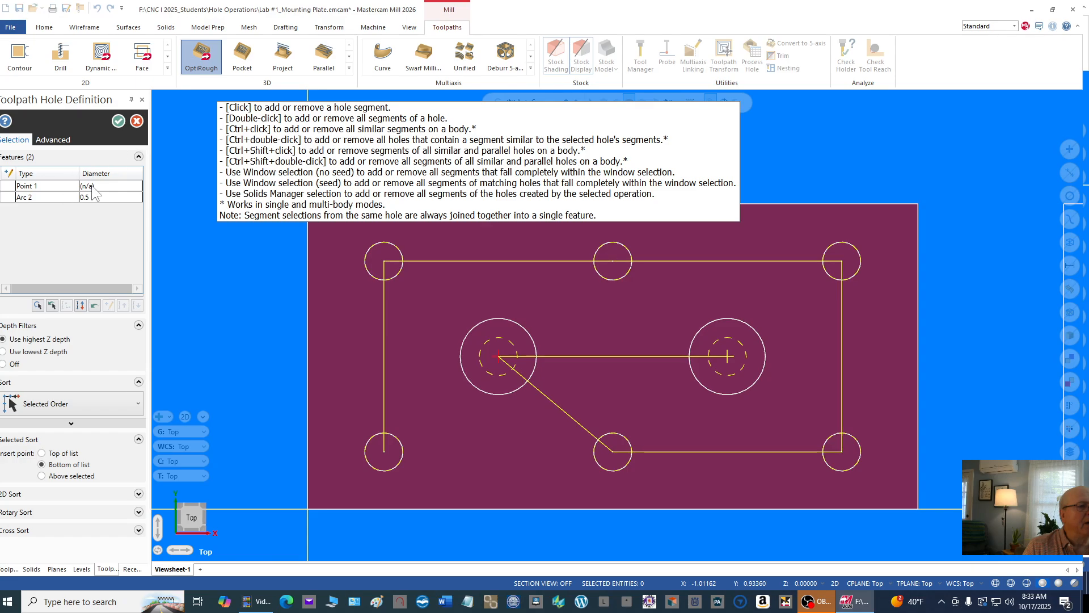
left_click(117, 120)
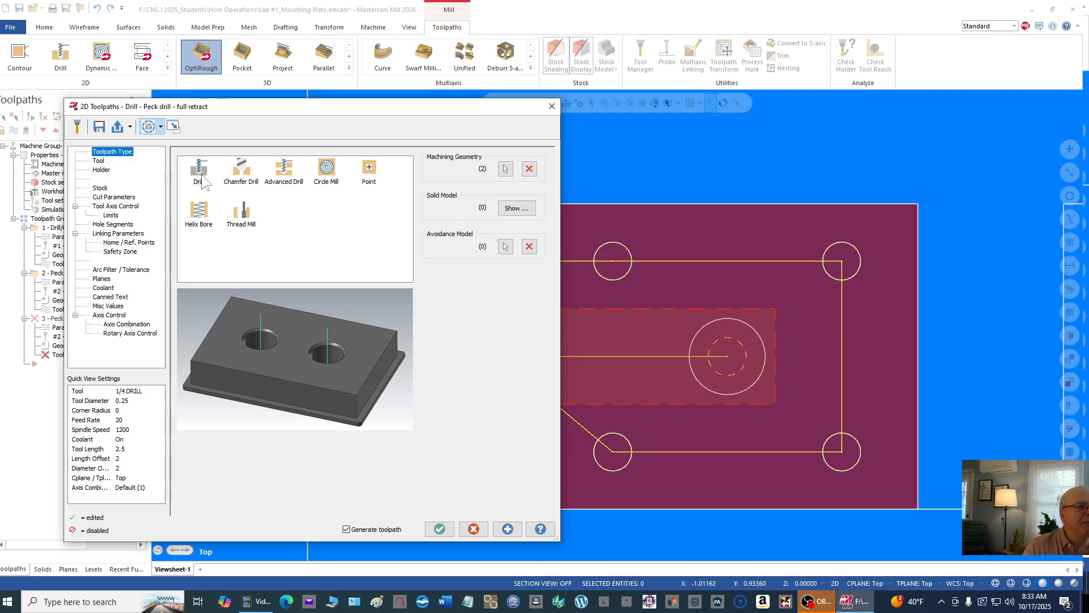
Assign the 1/2 DRILL to the toolpath and fit it in holder B2C3-0020 with a tool projection of 2.5
left_click(99, 161)
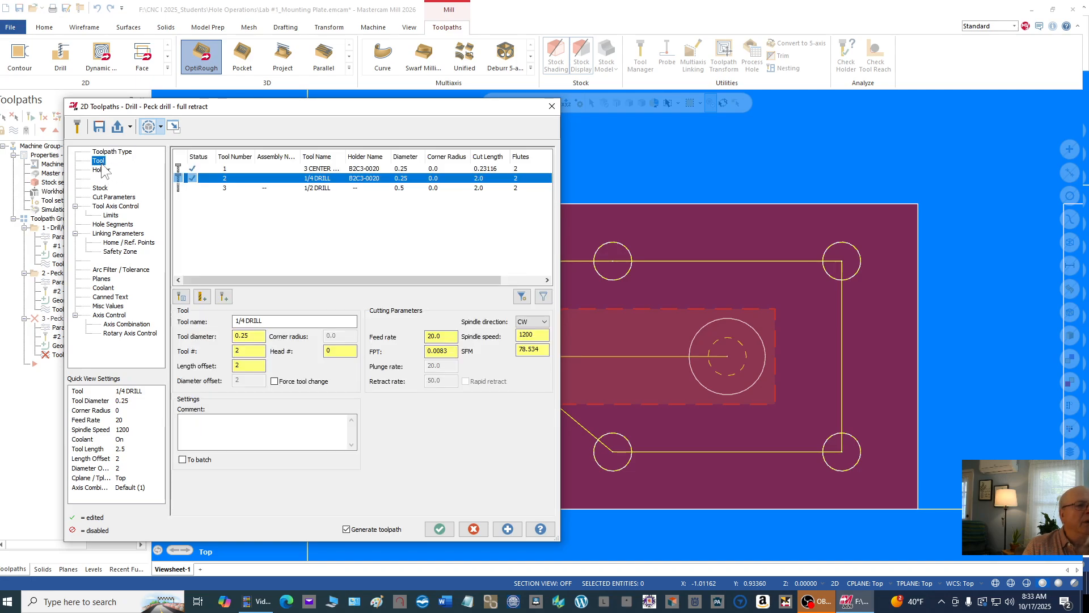
left_click(220, 188)
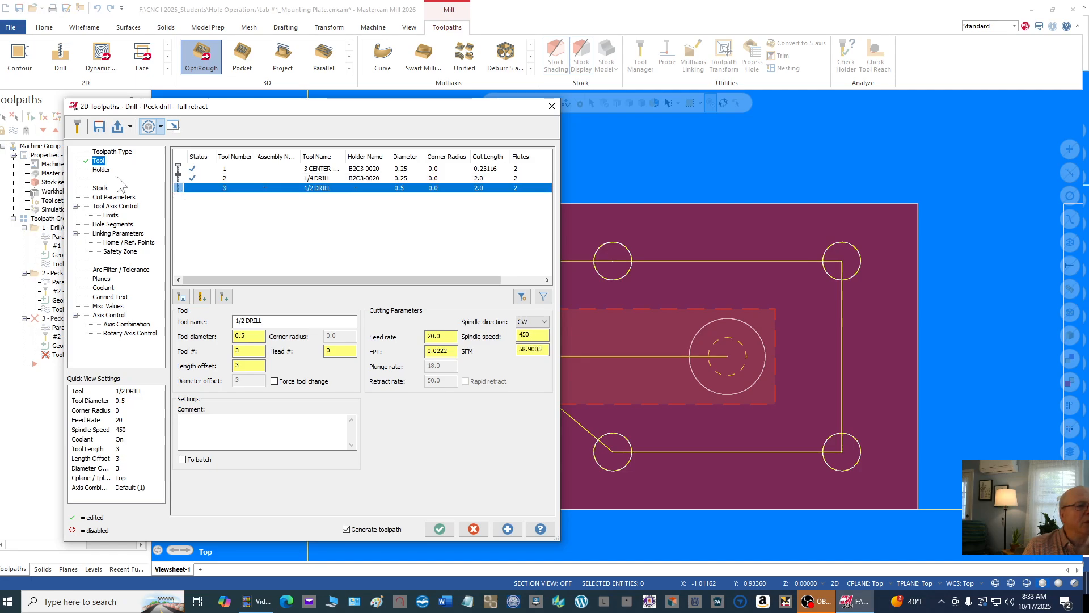
left_click(101, 170)
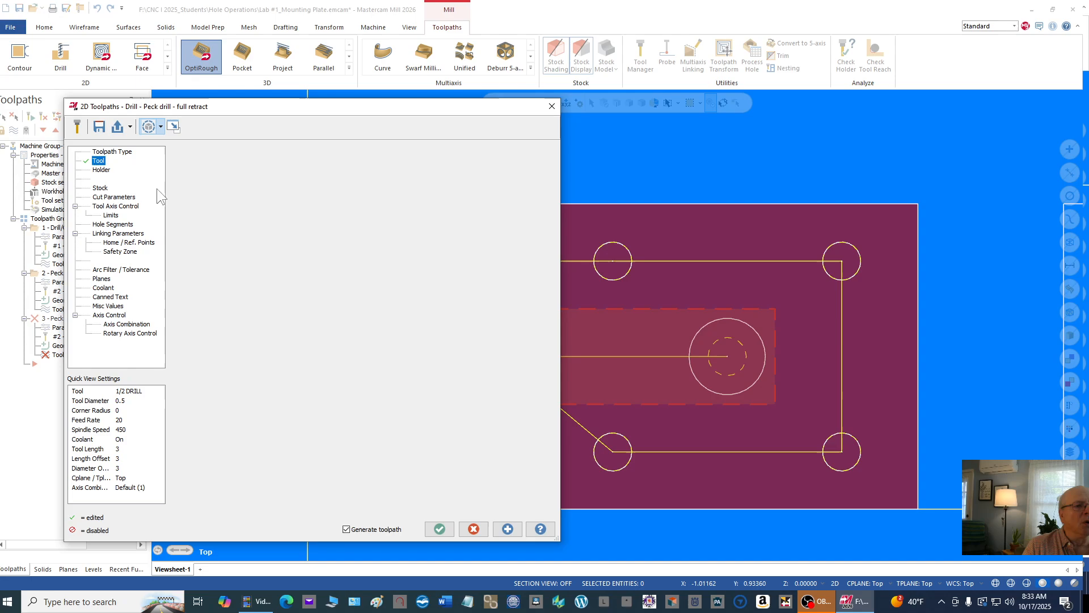
left_click(204, 185)
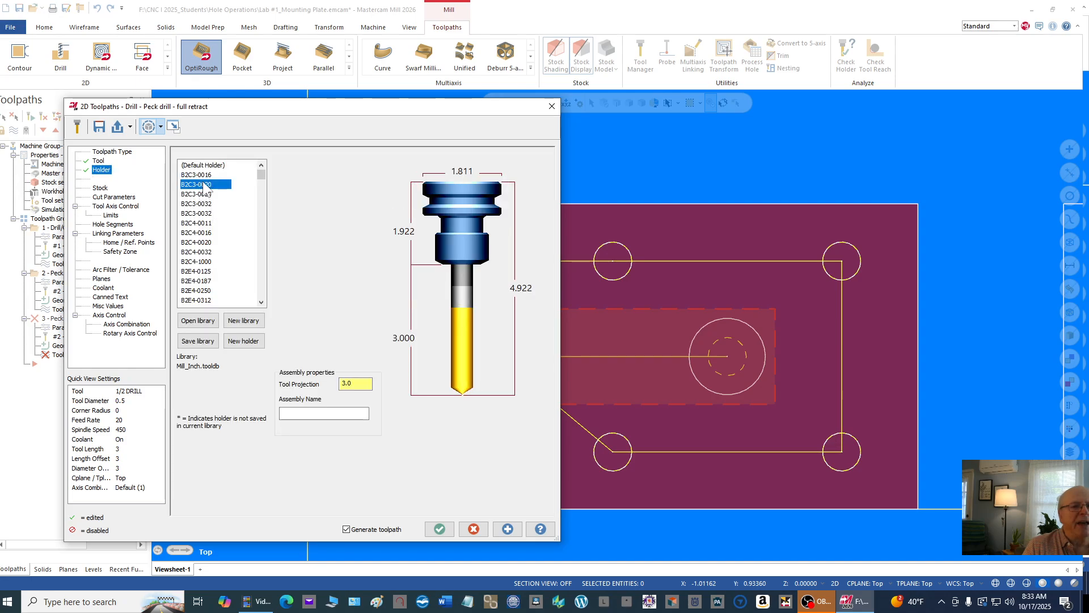
double_click(361, 380)
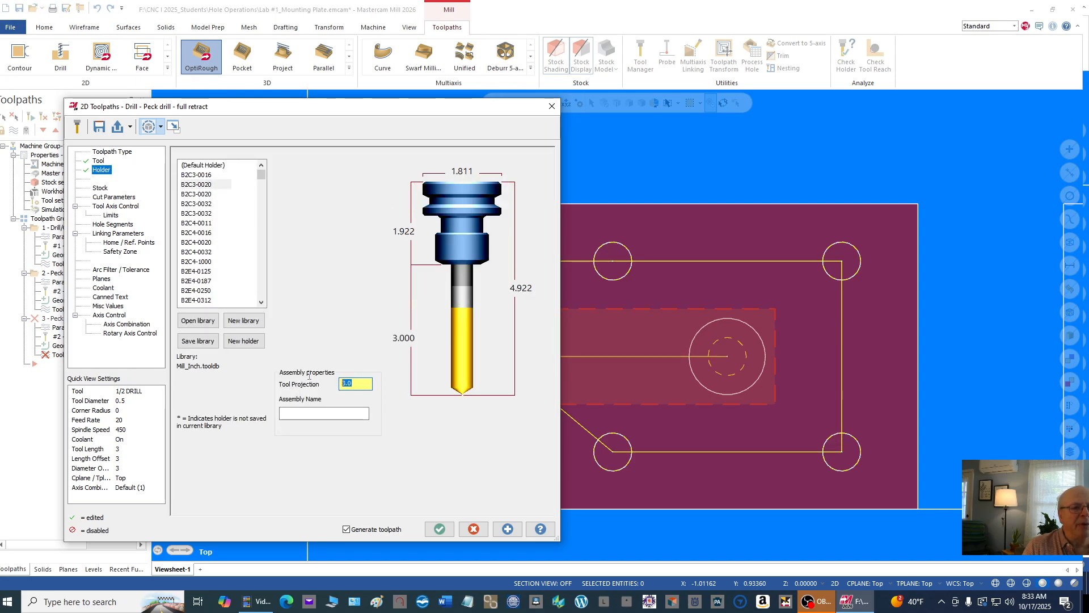
type("2.5")
key("Return")
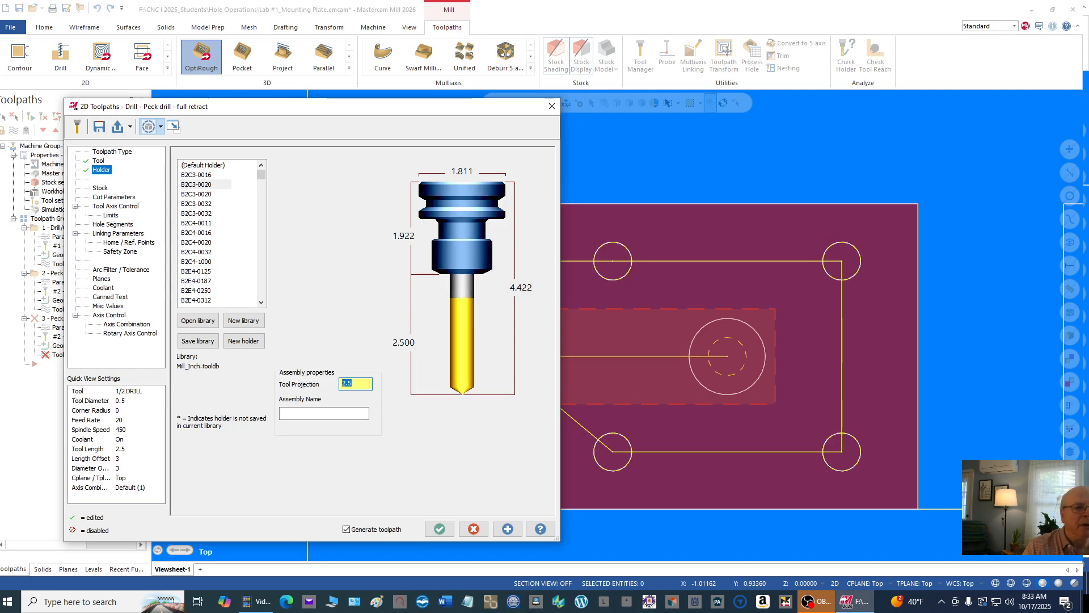
Check the Peck Drill cycle settings, set the absolute drilling depth to -.7 and generate the toolpath
left_click(116, 198)
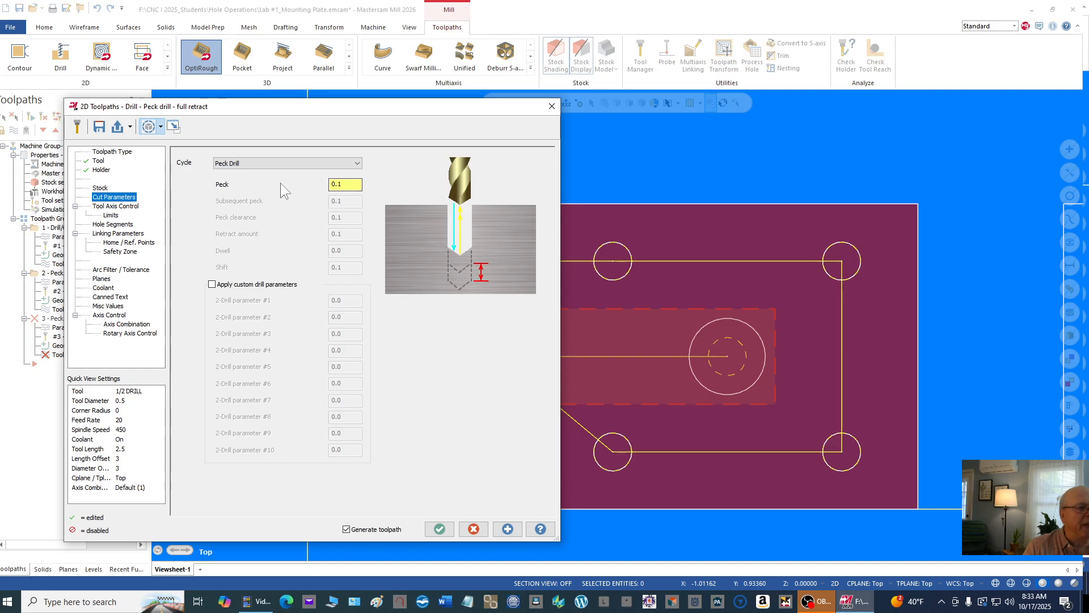
left_click(122, 234)
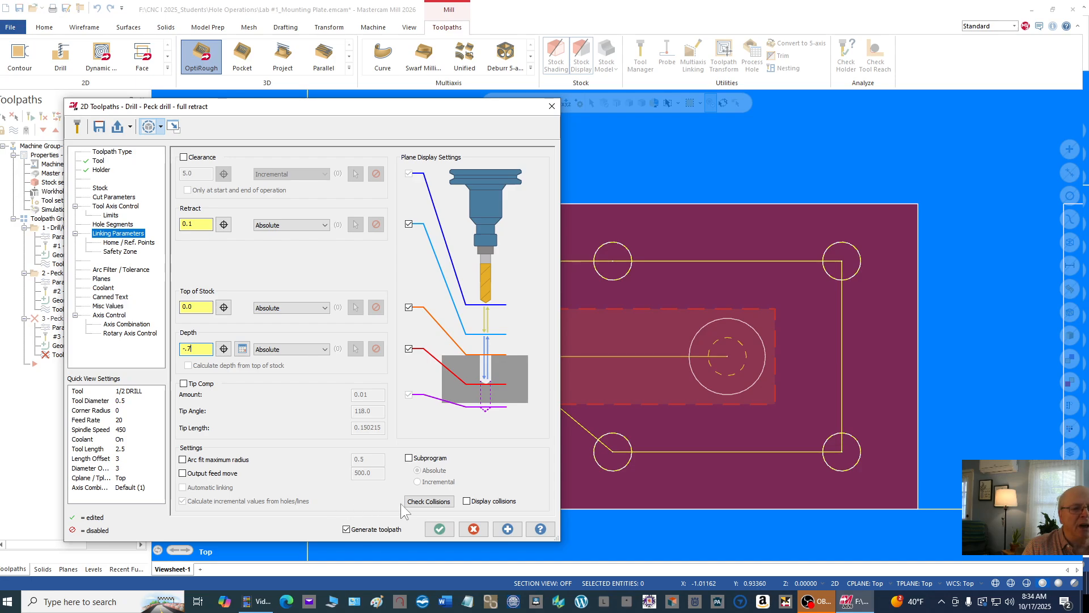
left_click(442, 529)
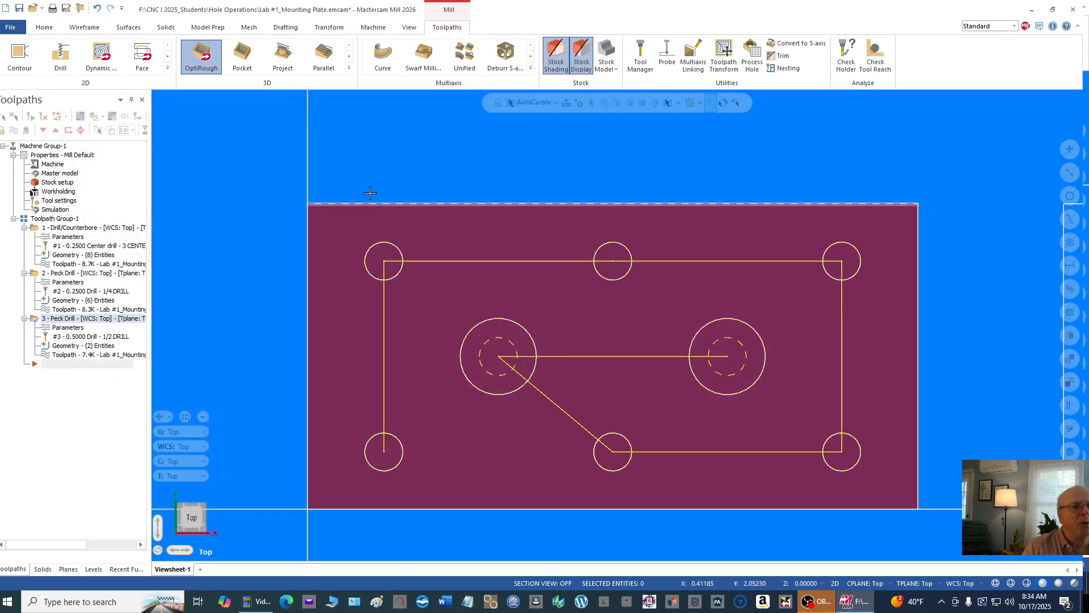
Play the backplot of the 1/2 peck drilling operation in Isometric view and close it
right_click(364, 153)
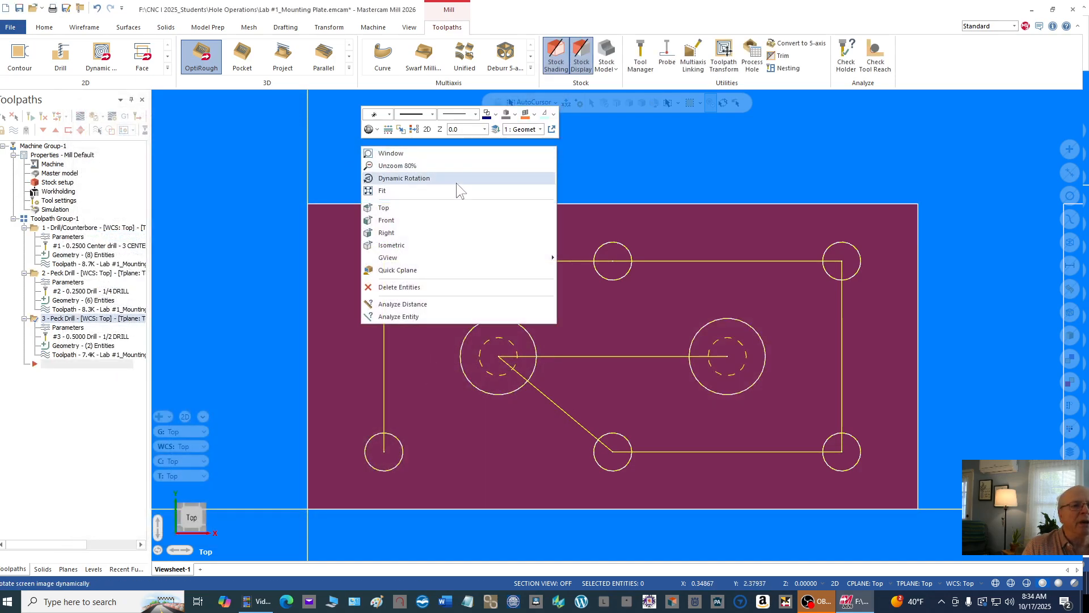
left_click(408, 245)
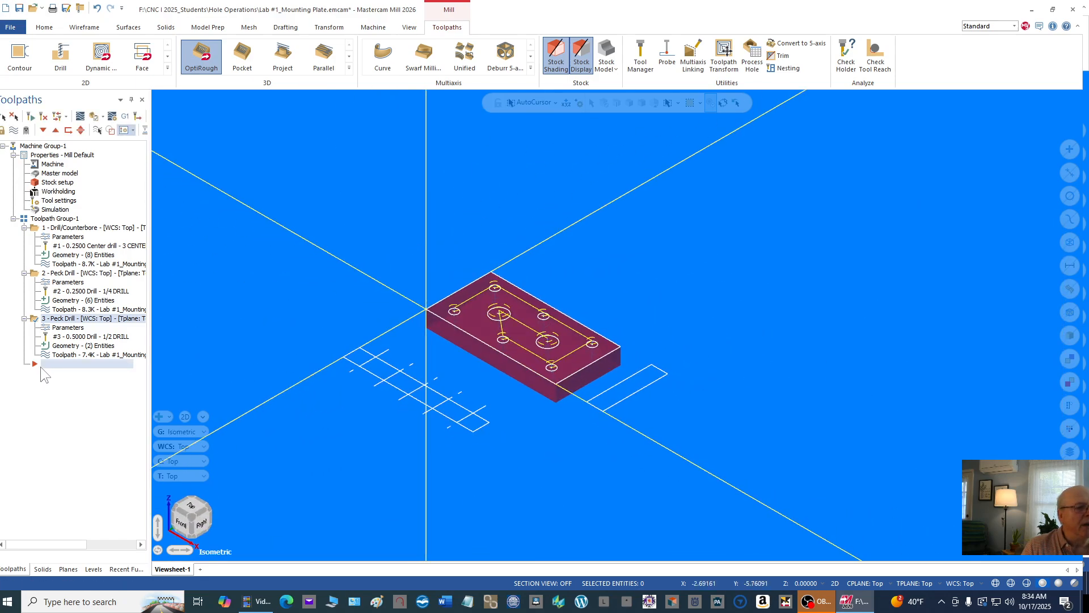
left_click(44, 353)
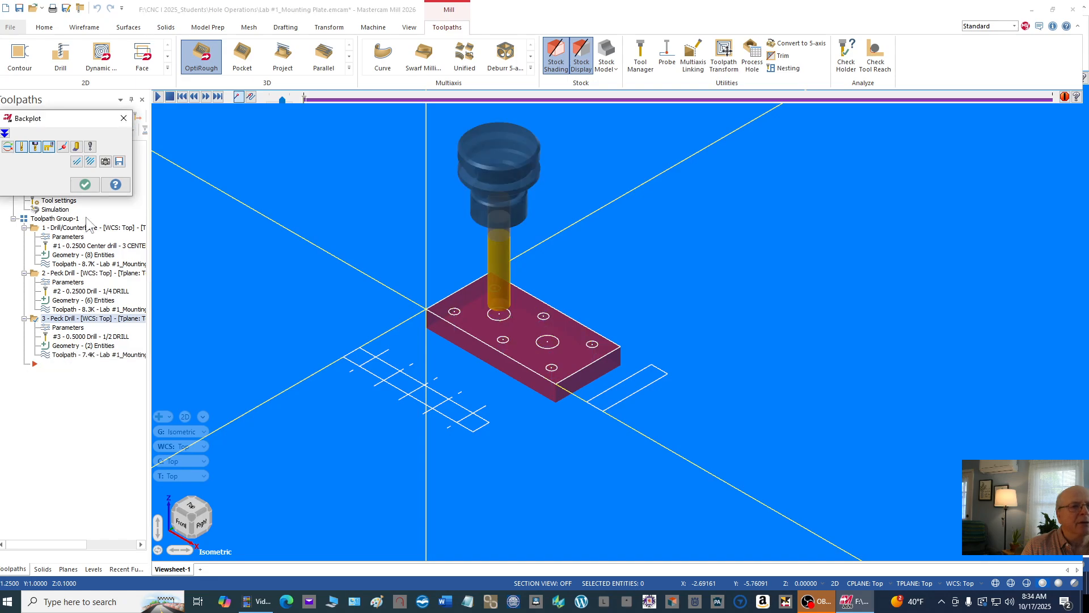
left_click(159, 97)
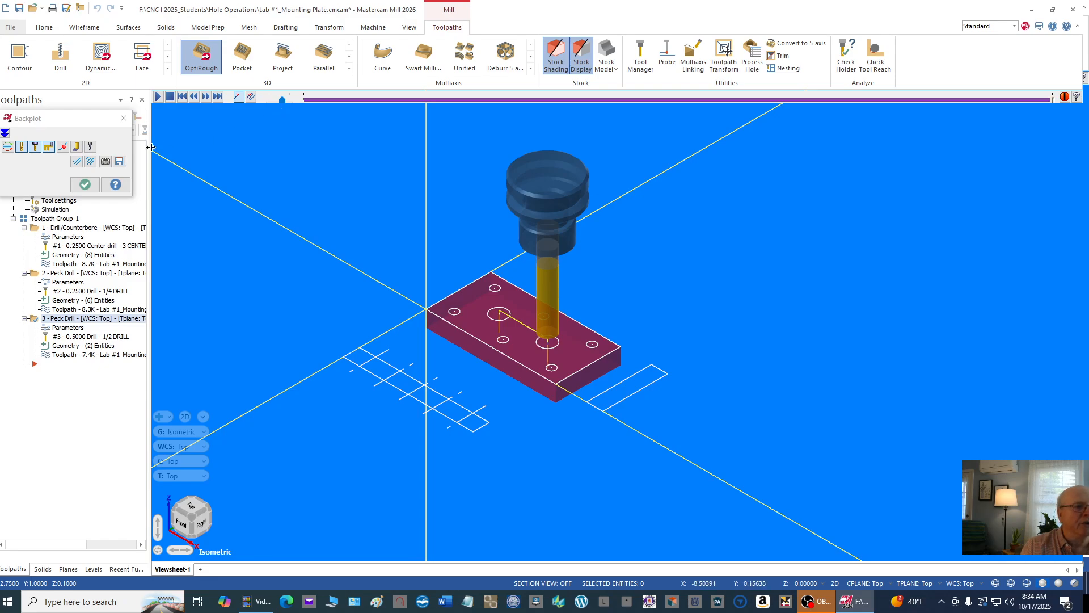
left_click(84, 185)
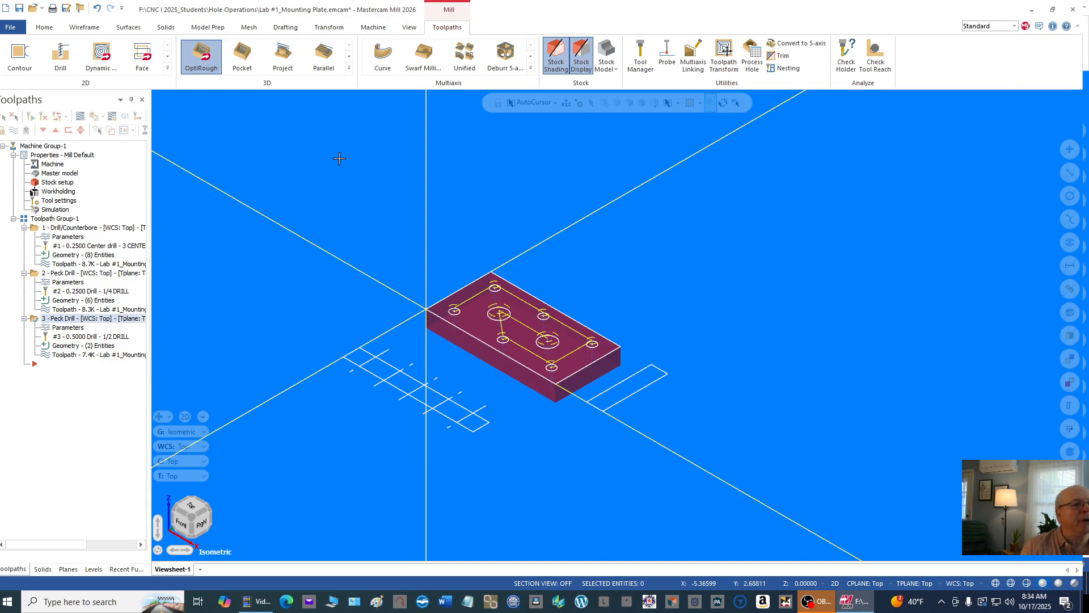
Verify only the 1/4 peck drilling operation in the Mastercam Simulator, close the simulator and reselect the whole machine group
left_click(48, 148)
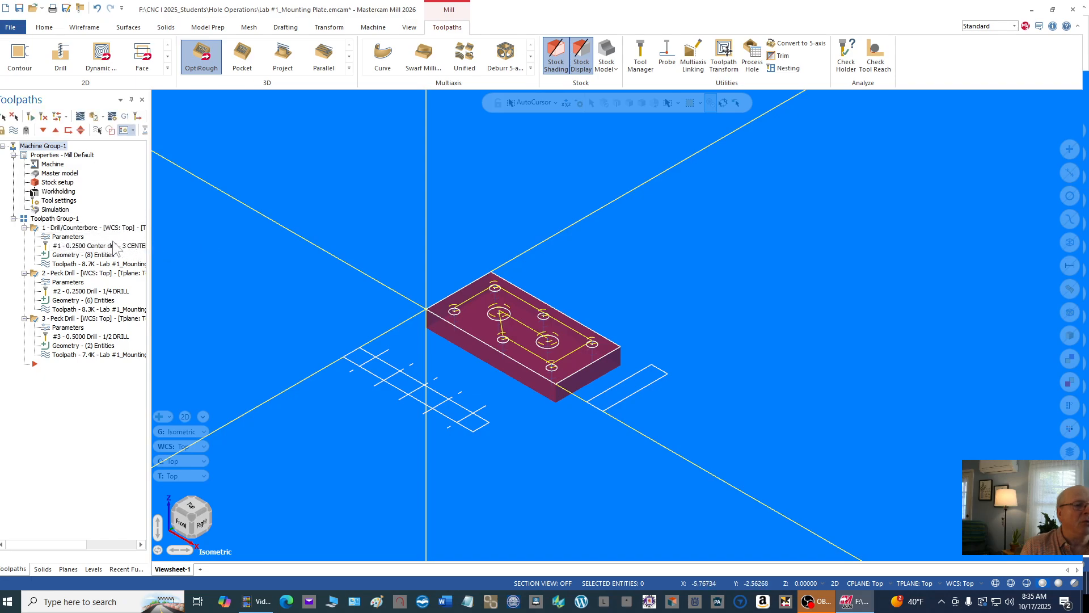
left_click(63, 274)
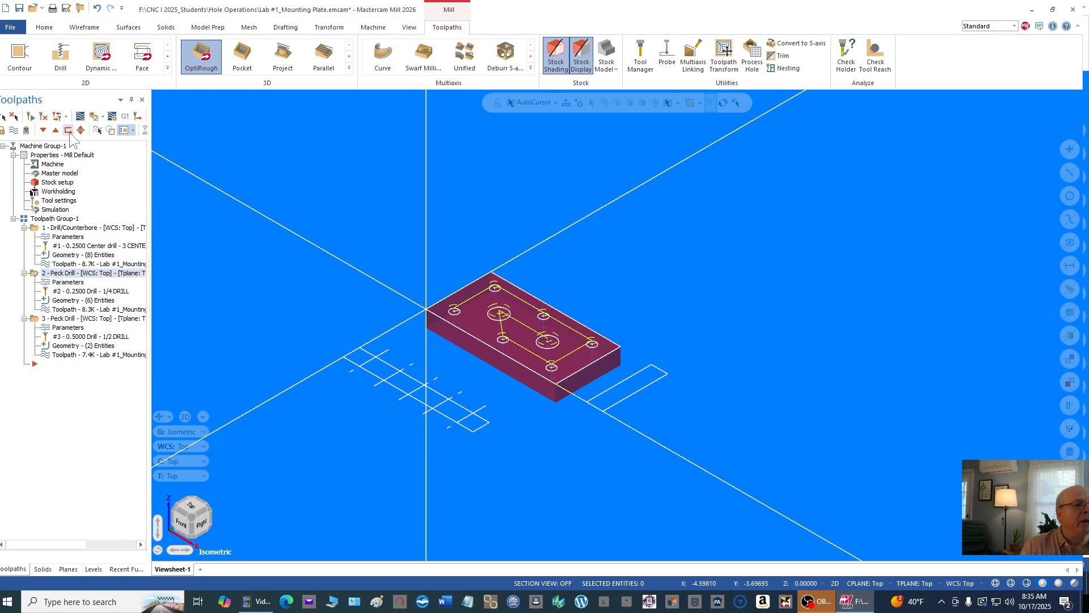
left_click(94, 115)
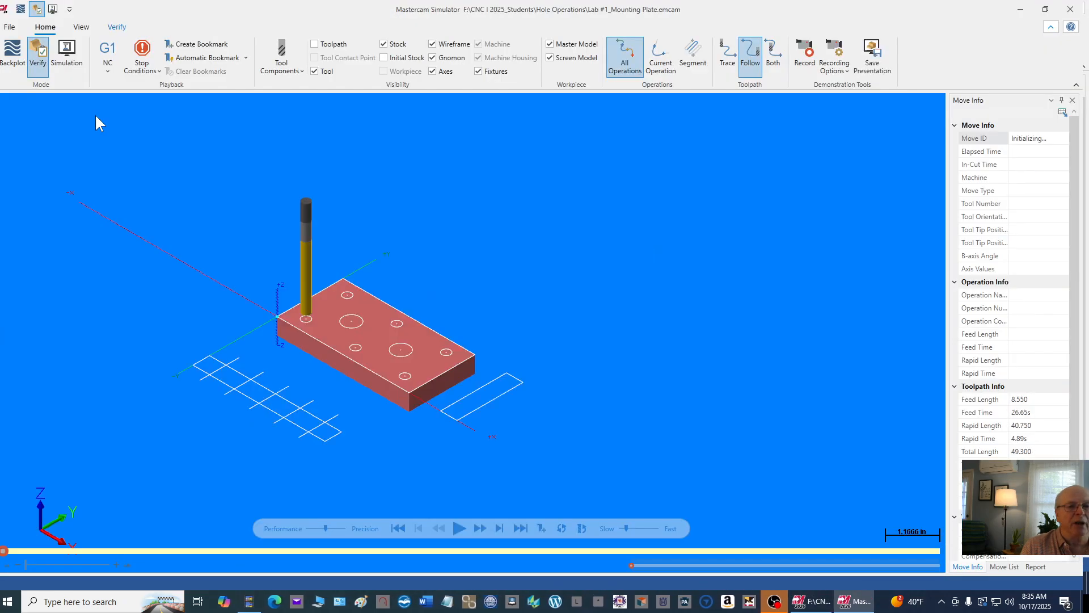
left_click(458, 529)
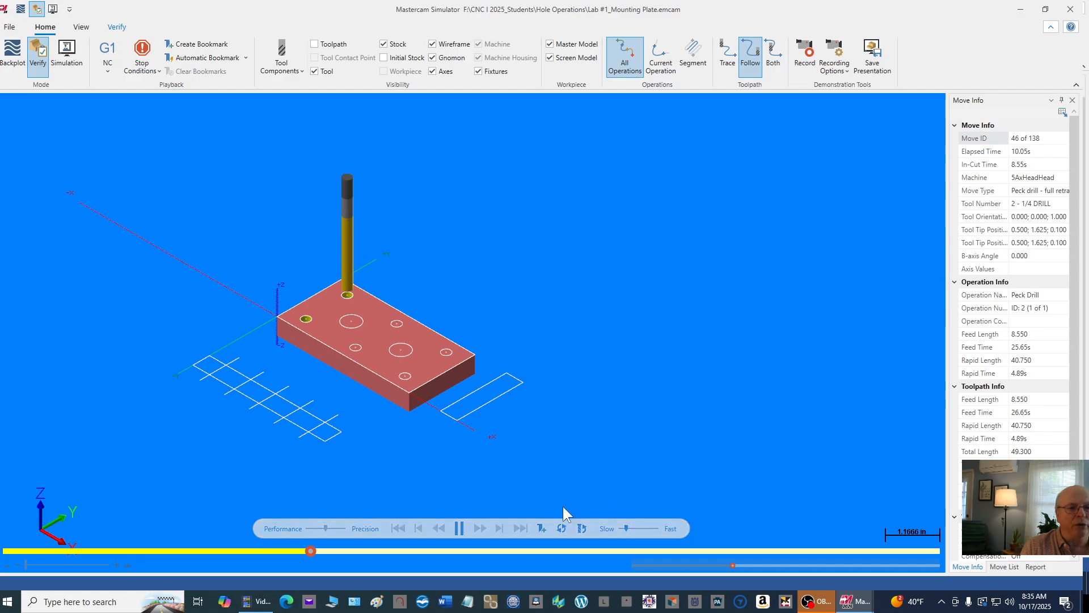
left_click(1072, 10)
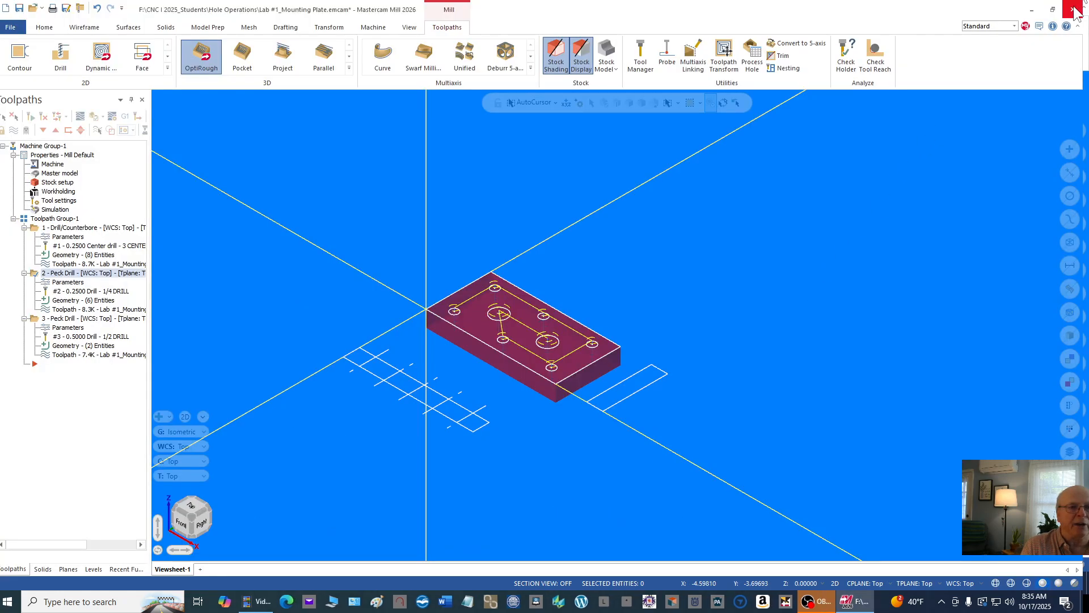
left_click(43, 147)
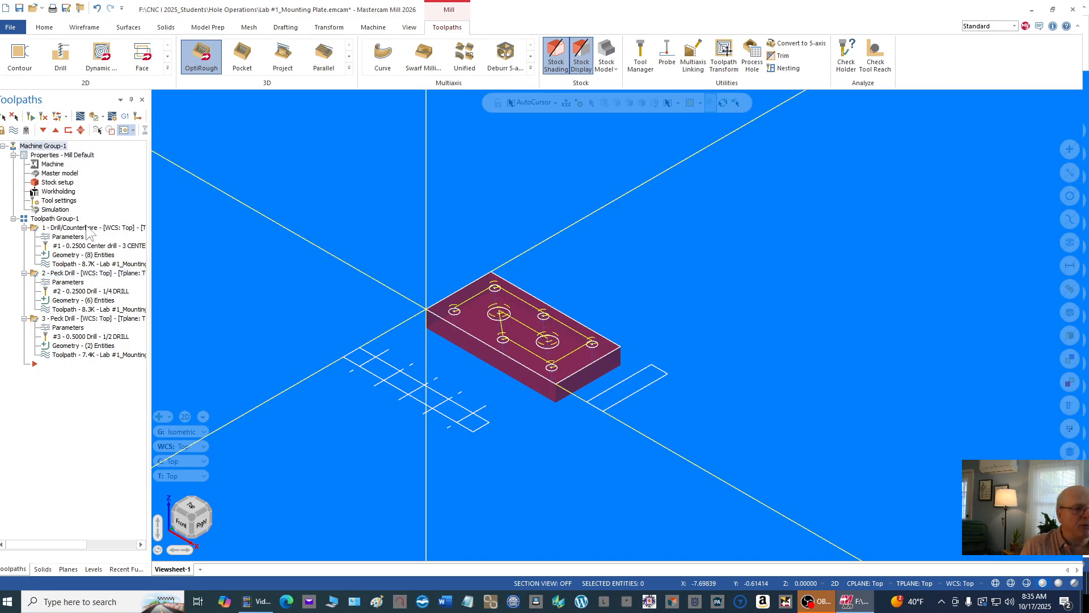
Verify all three drilling operations together in the Mastercam Simulator by playing the full simulation, and close the simulator
left_click(94, 118)
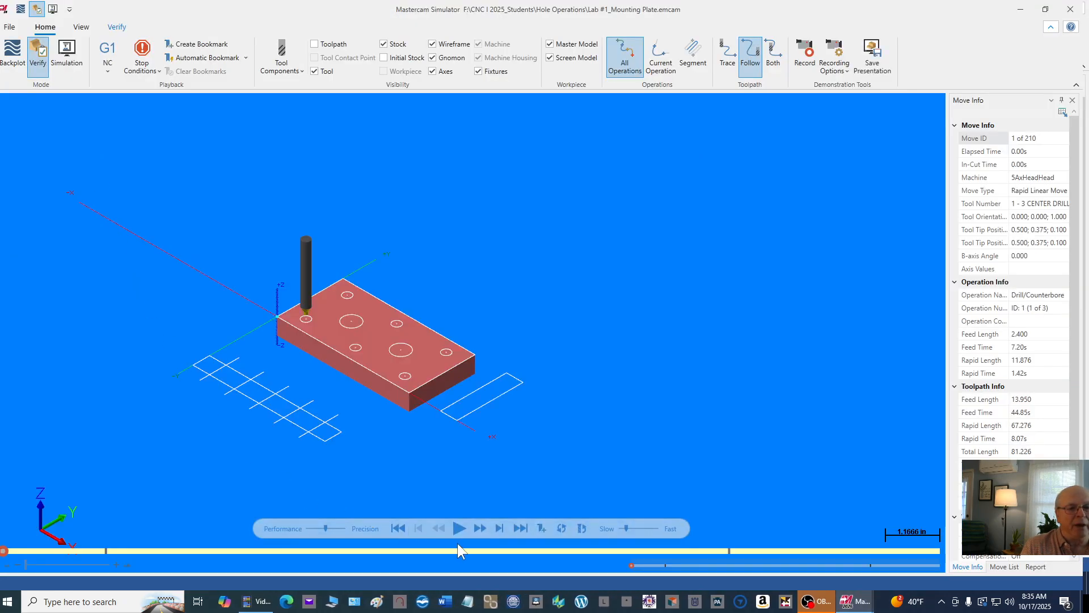
left_click(460, 528)
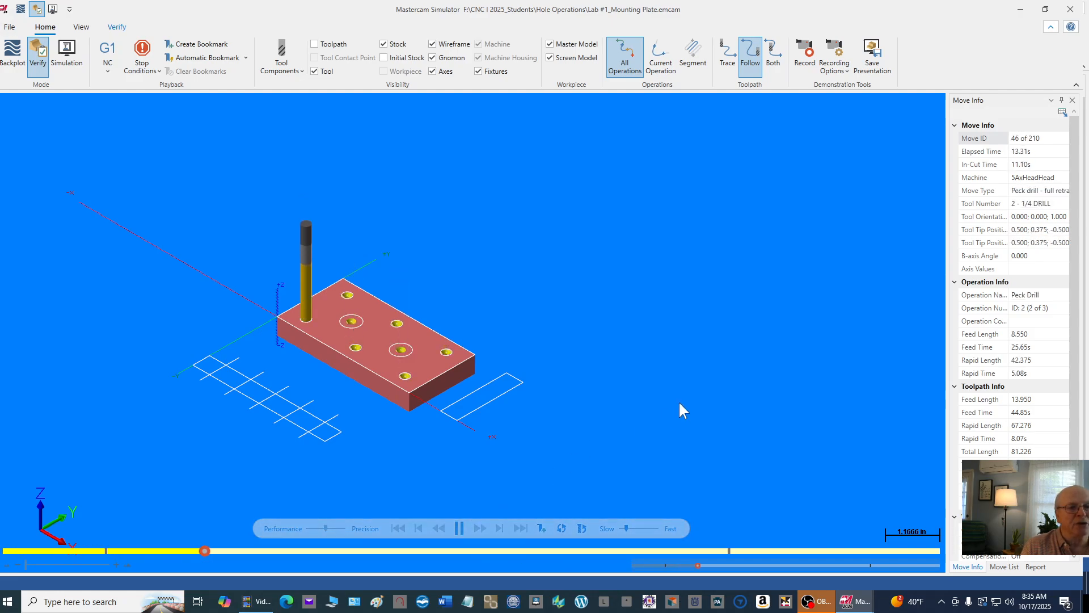
scroll(514, 331, "up", 2)
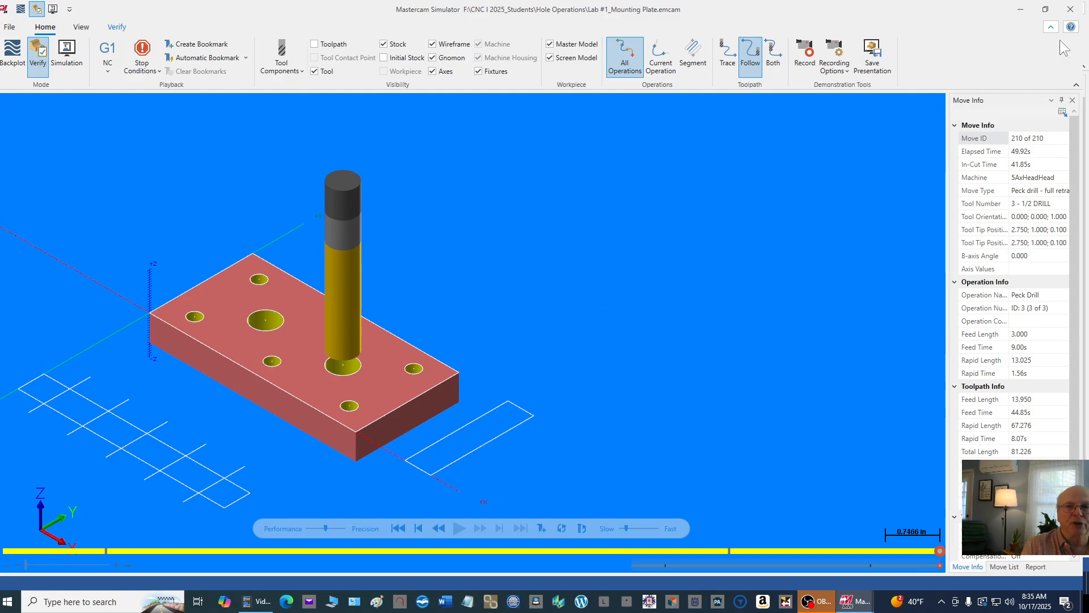
left_click(1071, 9)
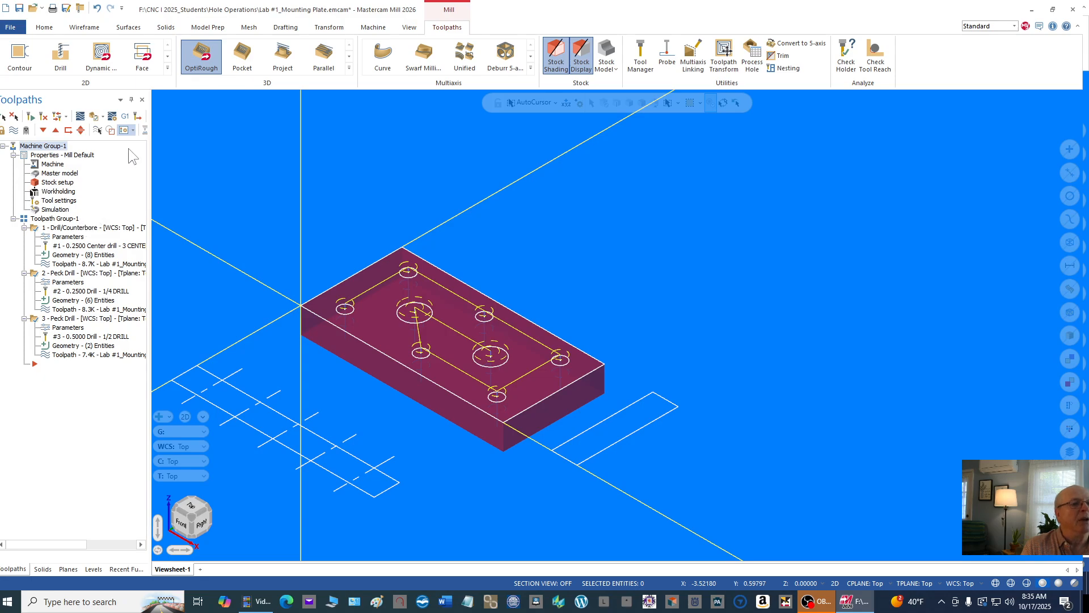
Post the selected operations to an NC file with the .NC extension, saved as Lab #1_Mounting Plate in the Mill NC folder
left_click(125, 117)
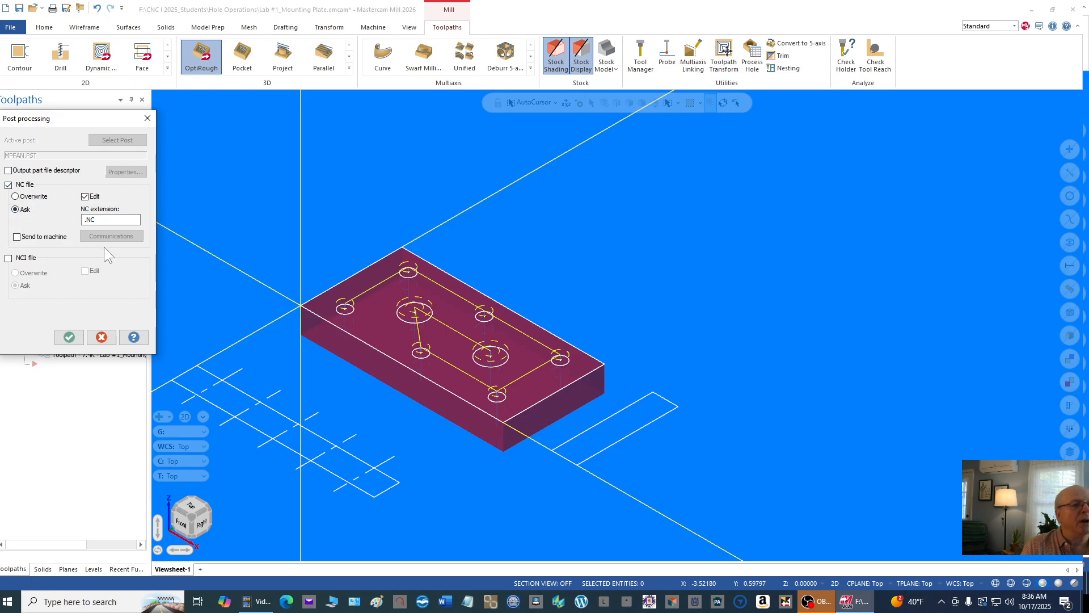
left_click(97, 220)
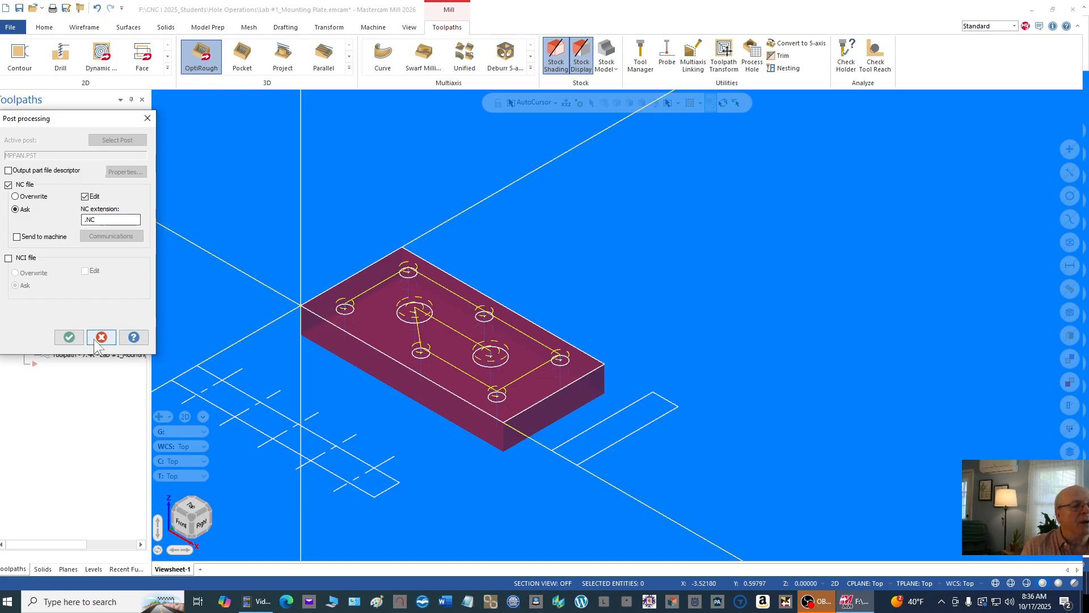
left_click(72, 339)
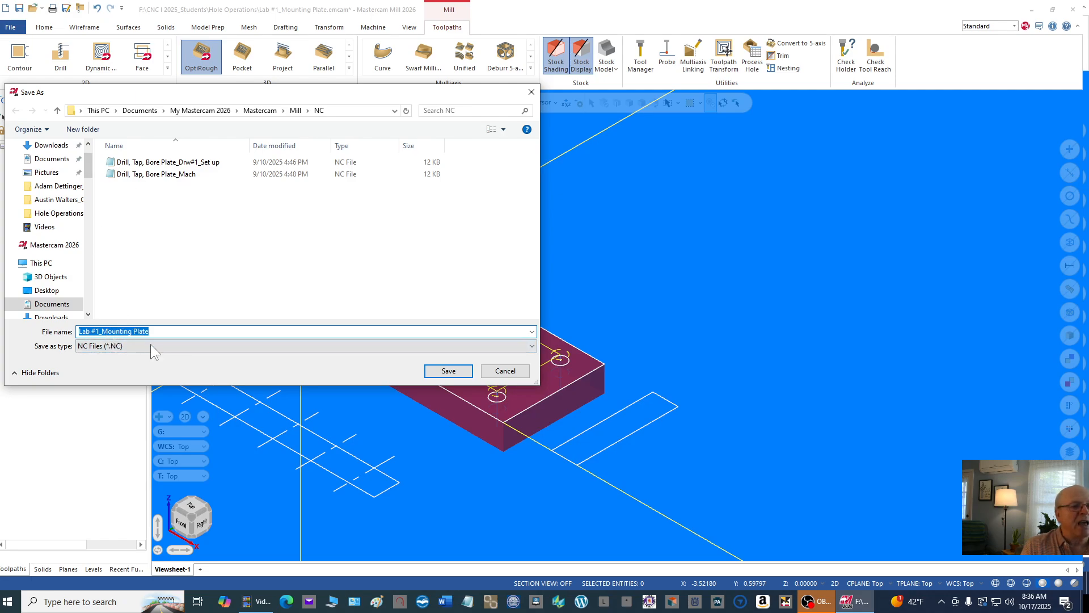
left_click(432, 372)
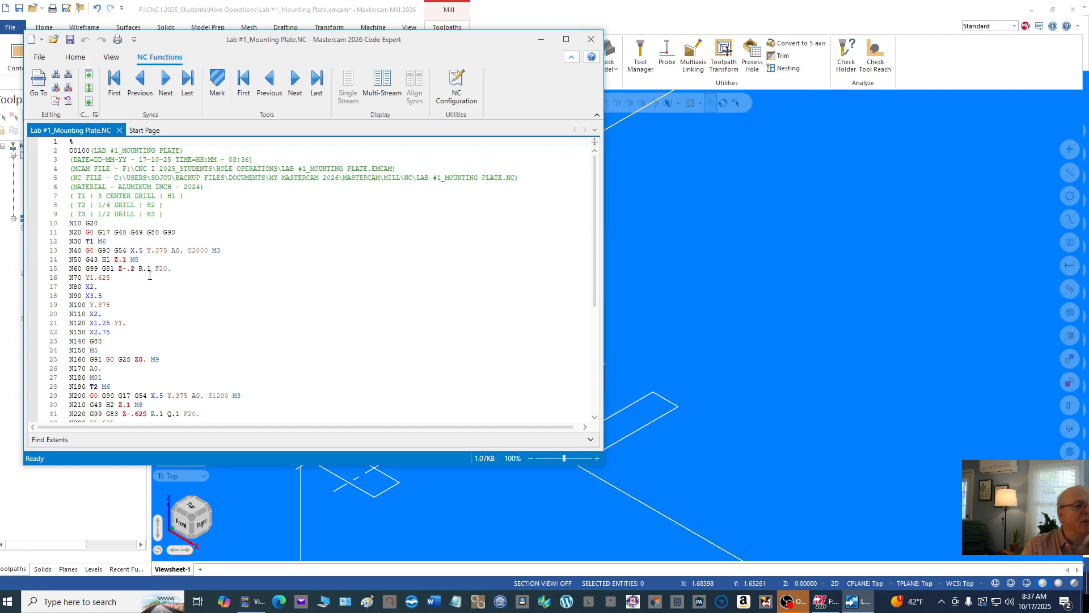
Review the posted G-code for all three drilling tools from start to end in Code Expert, and close the editor
scroll(134, 284, "down", 3)
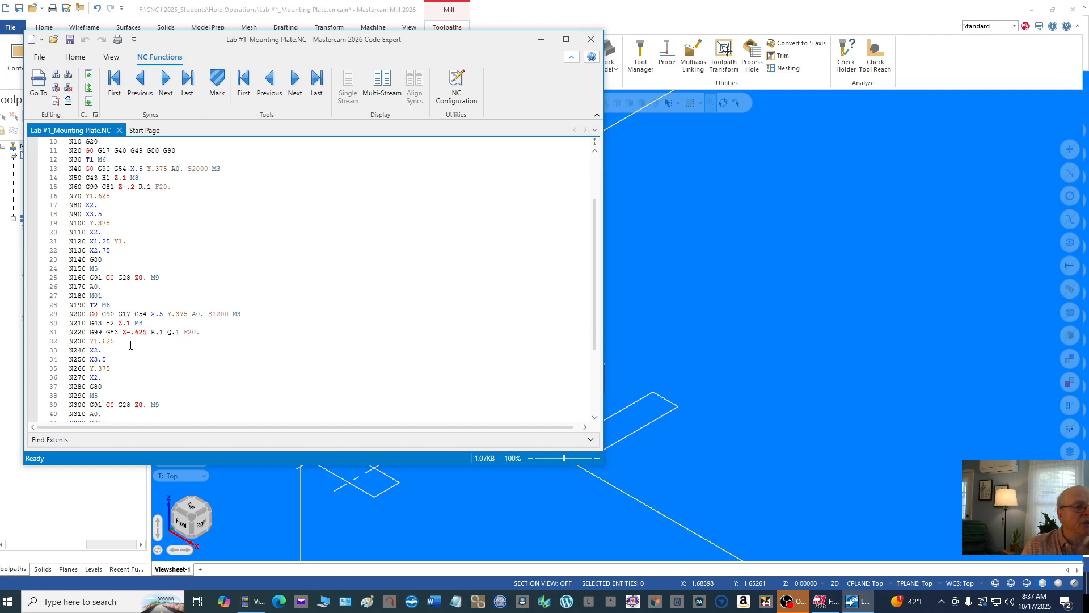
scroll(131, 340, "down", 4)
scroll(133, 352, "up", 7)
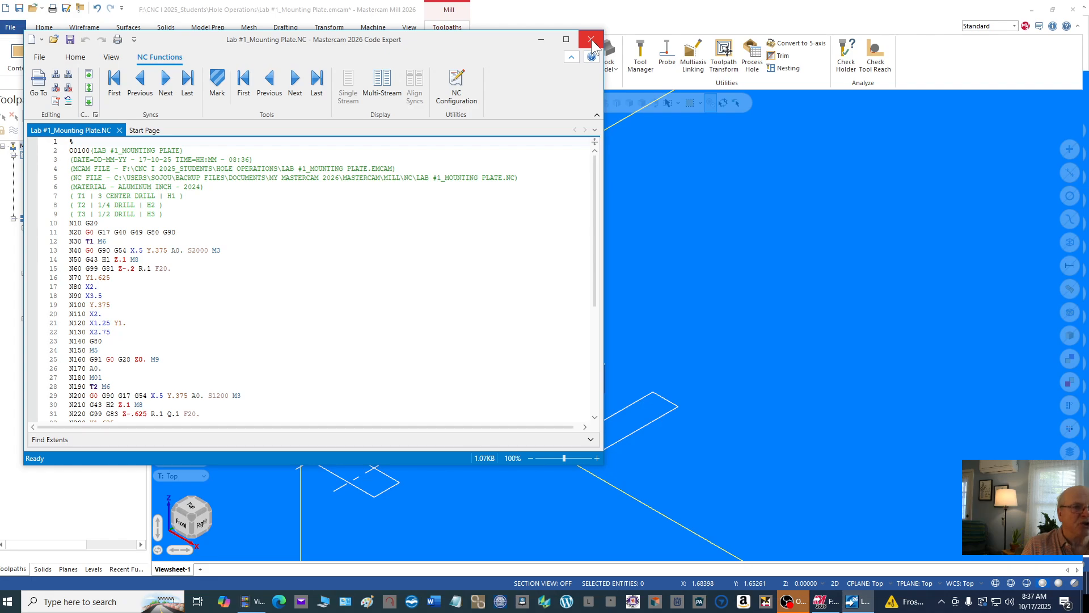
left_click(592, 41)
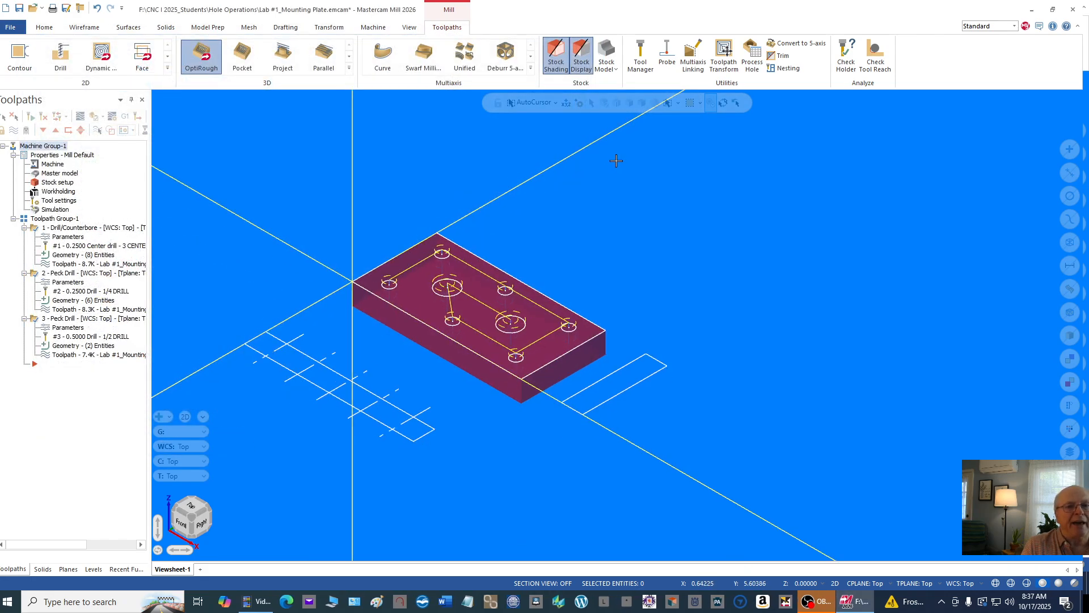